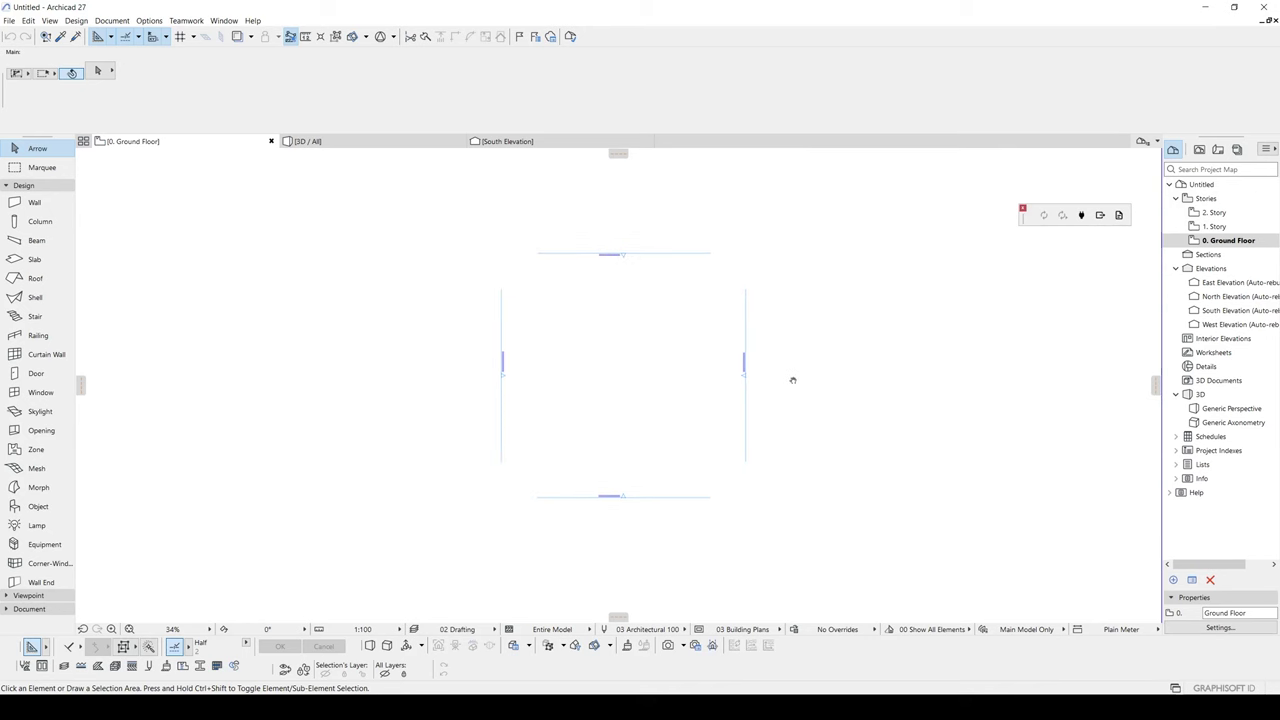
# Set the project's length working unit to centimeter
pyautogui.click(149, 20)
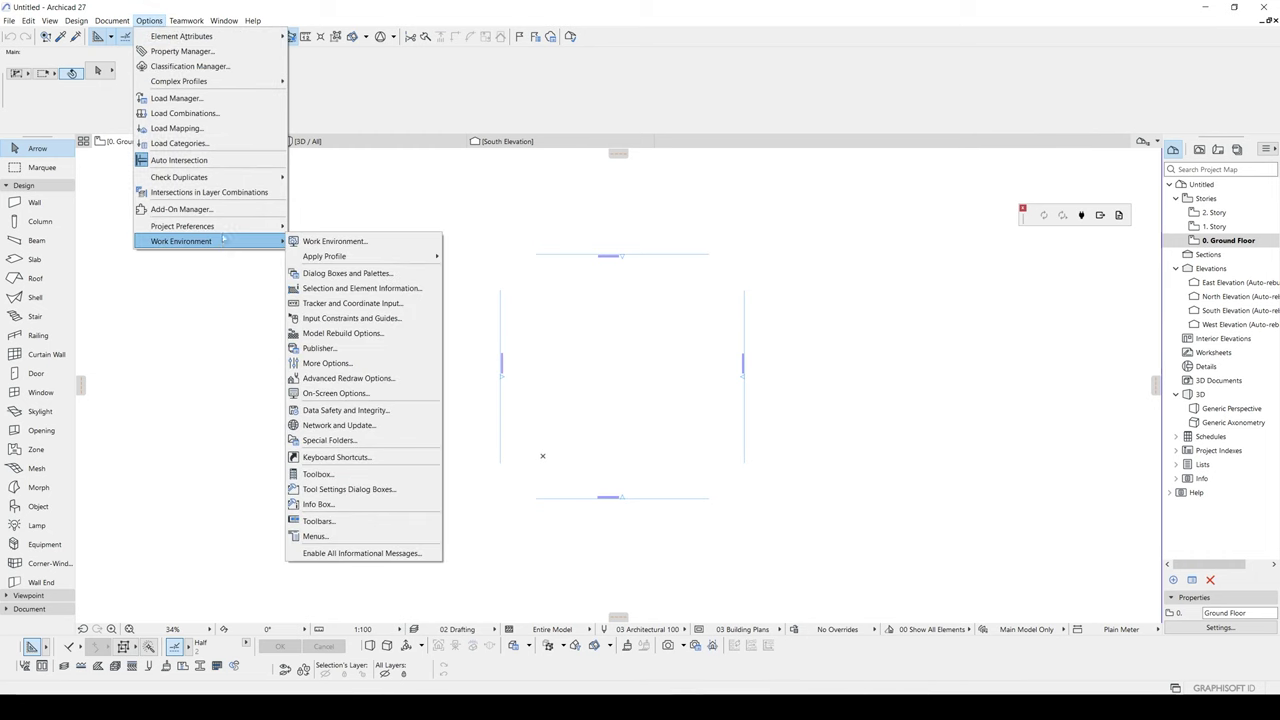
pyautogui.moveTo(250, 226)
pyautogui.click(316, 227)
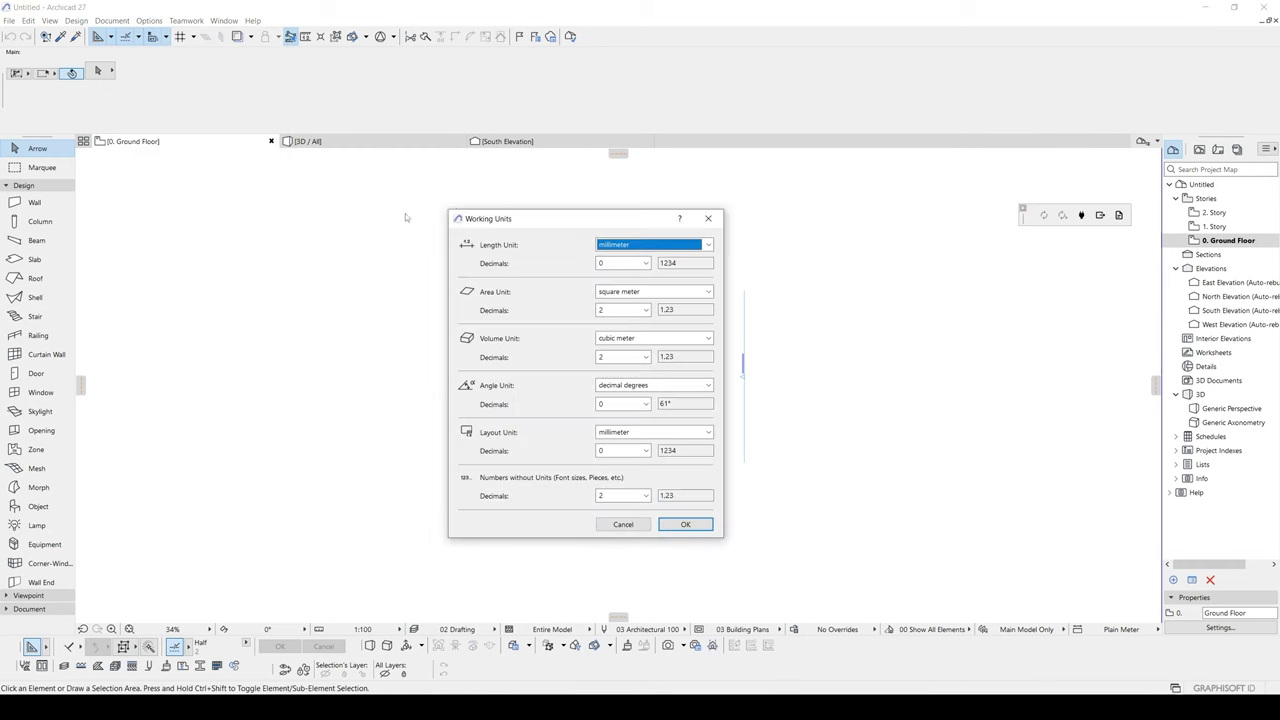
pyautogui.click(612, 252)
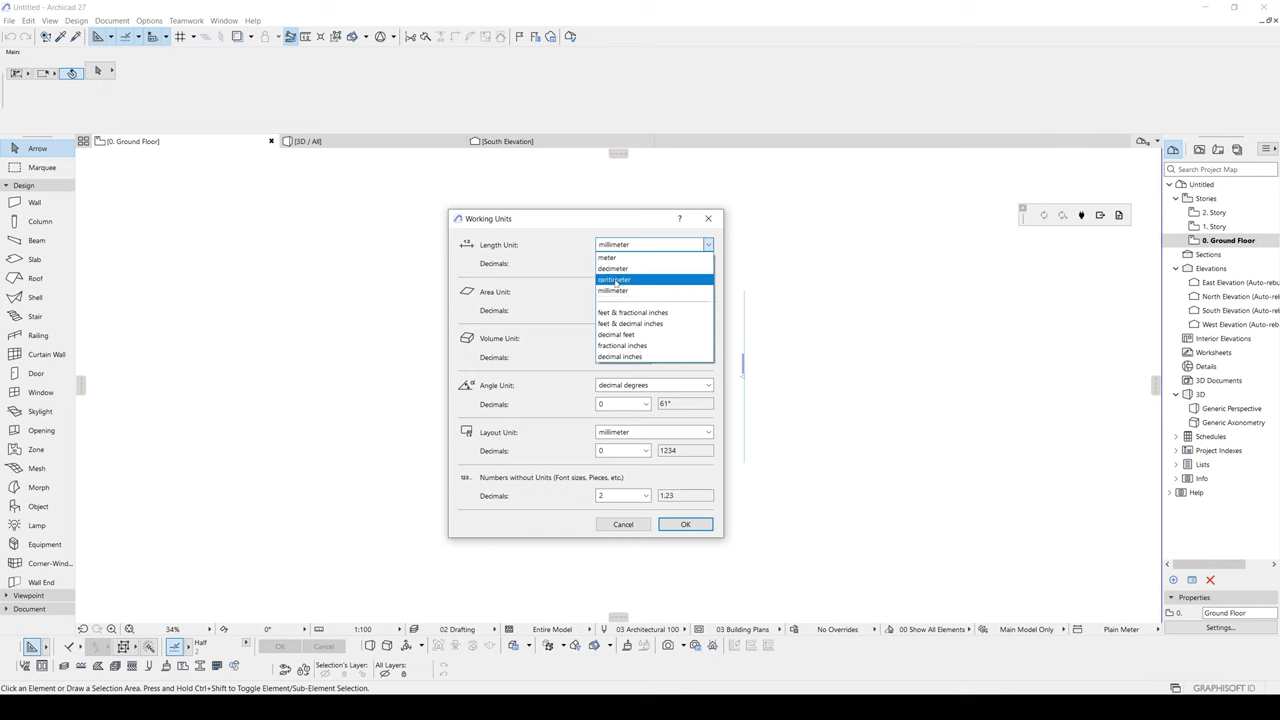
pyautogui.click(620, 276)
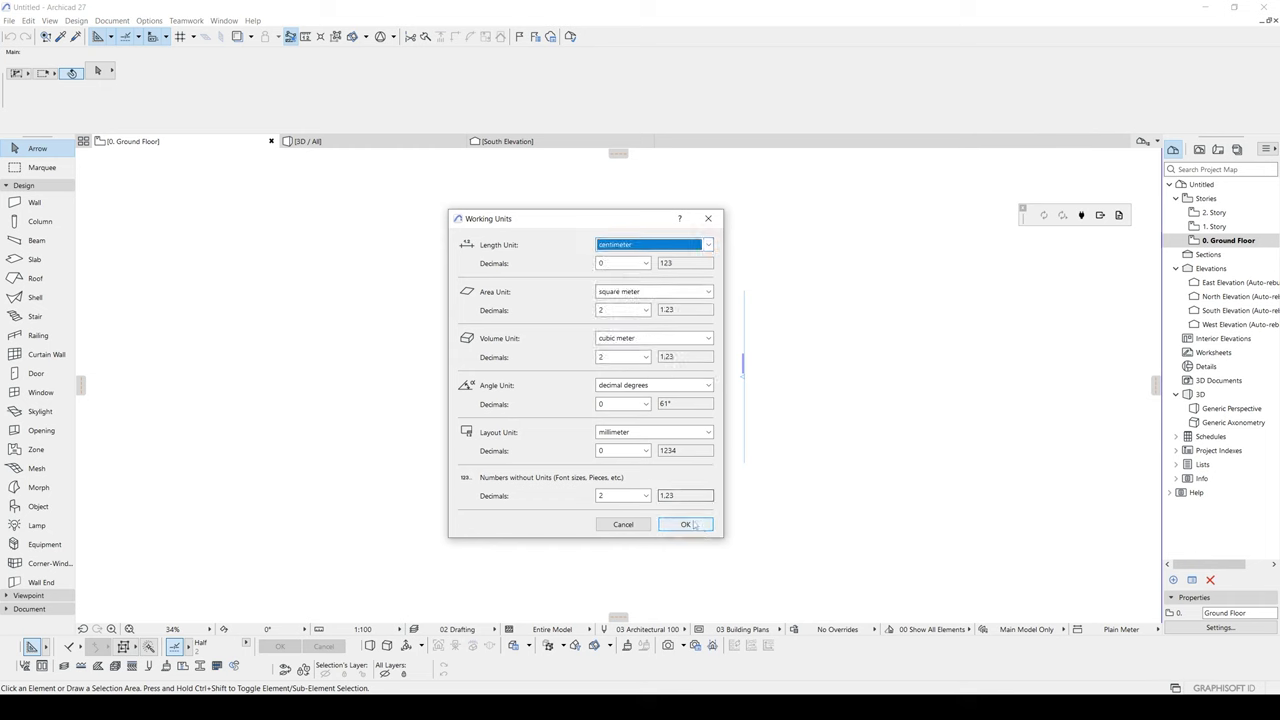
pyautogui.click(685, 524)
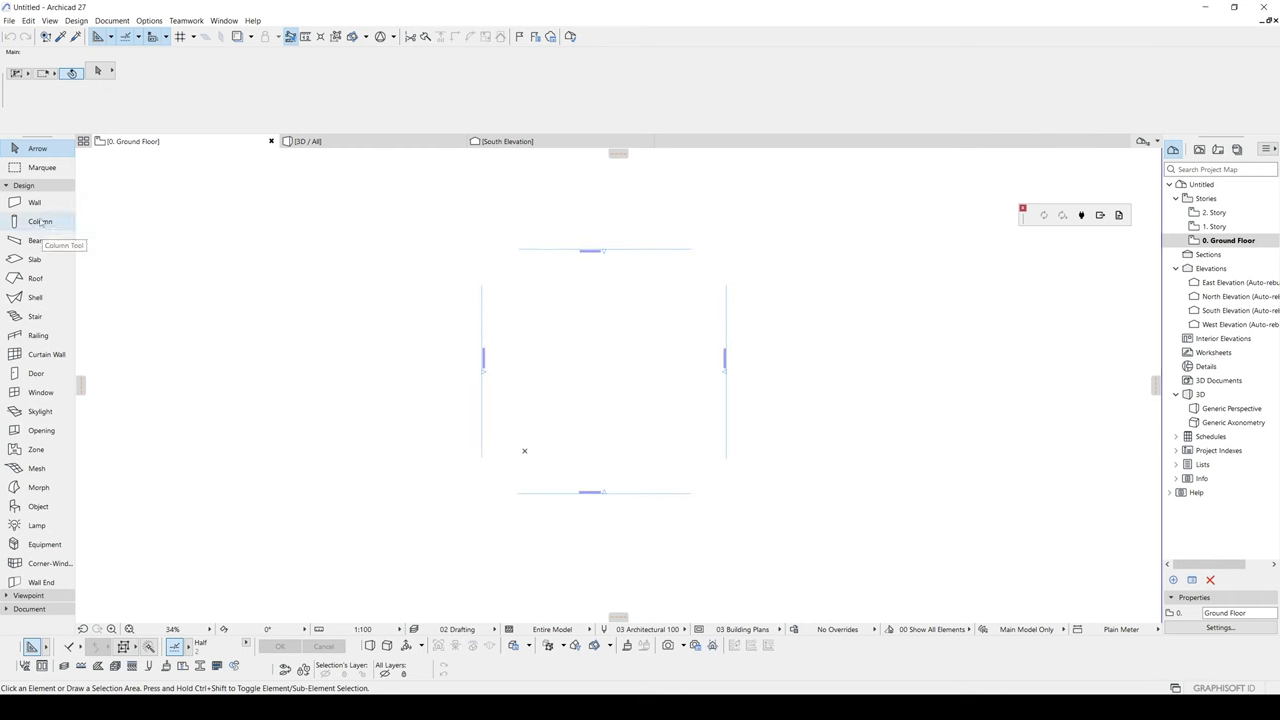
# Configure the Wall tool with a basic generic structure and a wall thickness of 25 cm
pyautogui.click(35, 203)
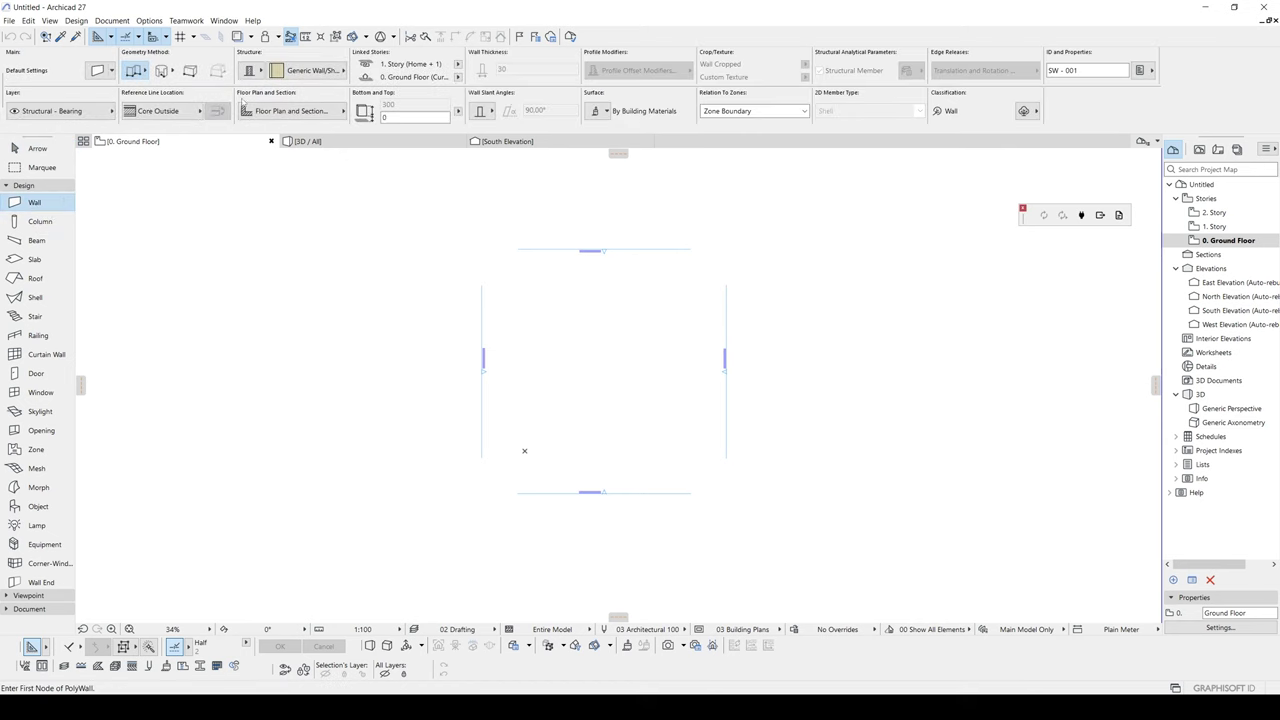
pyautogui.click(254, 70)
pyautogui.click(267, 70)
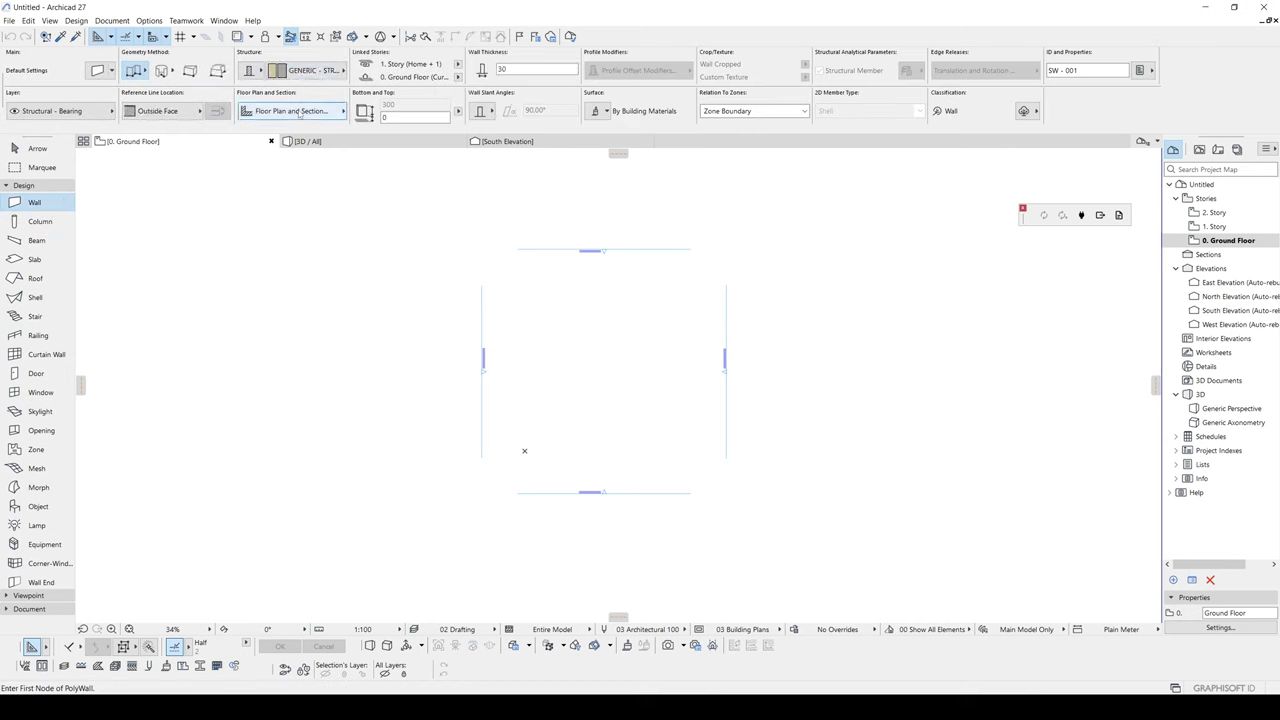
pyautogui.moveTo(536, 68); pyautogui.dragTo(437, 73)
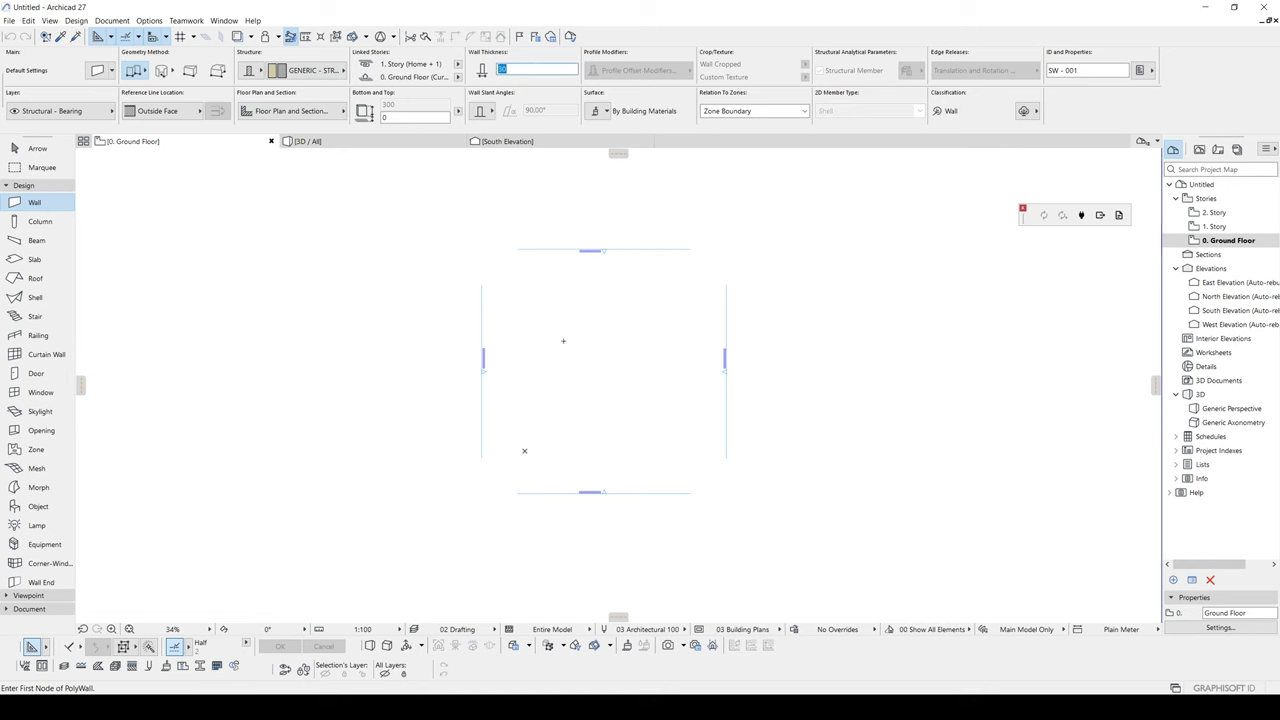
pyautogui.write('25')
# Draw a three-sided chained wall between the elevation markers, about 1026 cm wide and 1754 cm long, leaving the east side open
pyautogui.scroll(5, 552, 379)
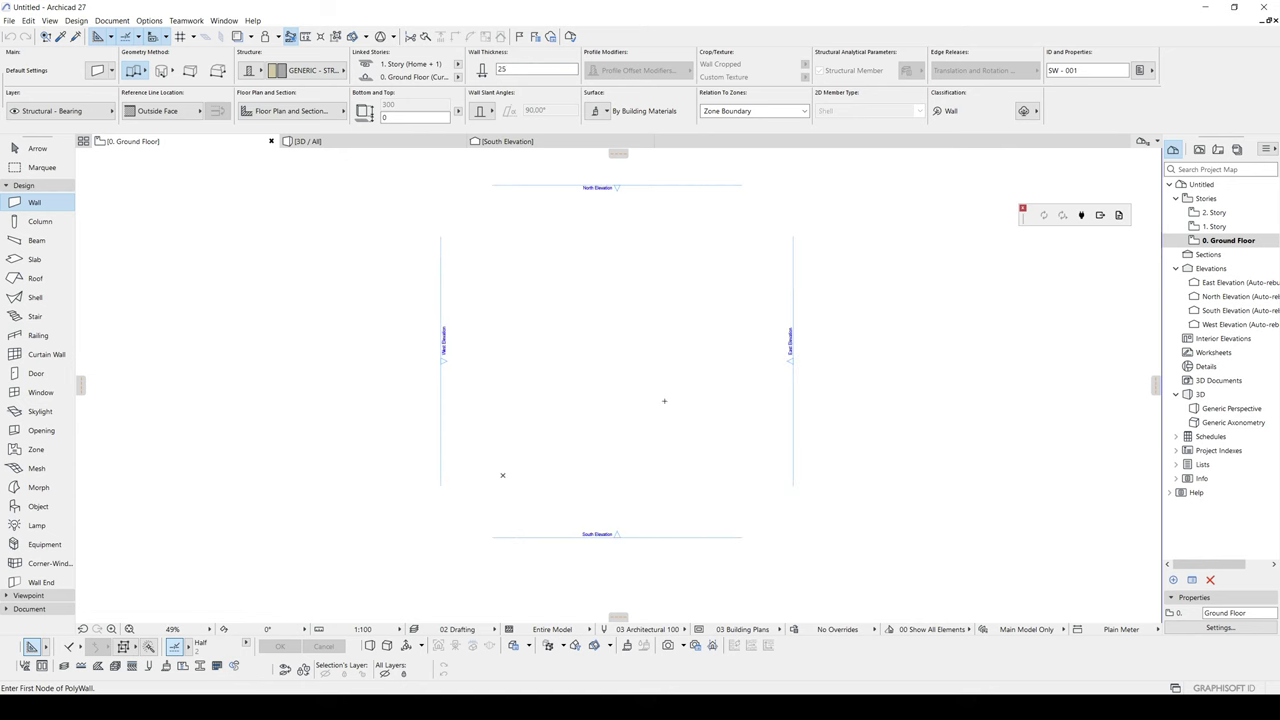
pyautogui.click(649, 281)
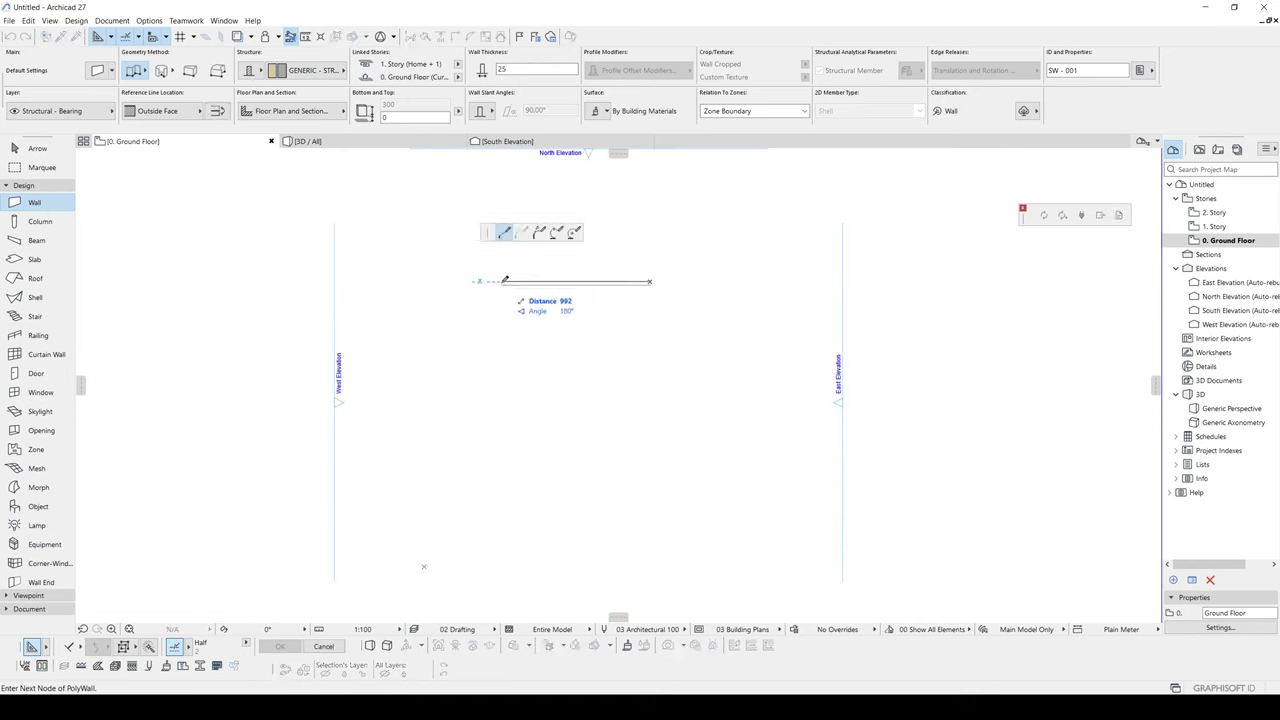
pyautogui.click(499, 281)
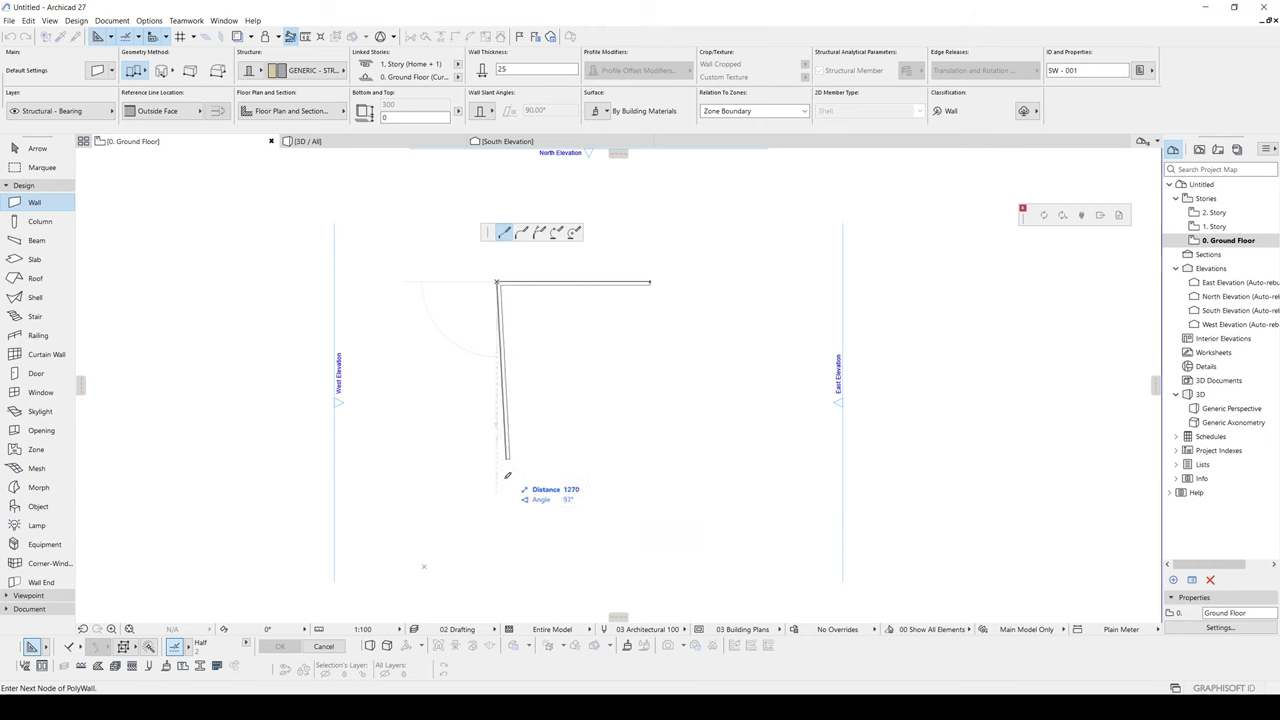
pyautogui.click(497, 542)
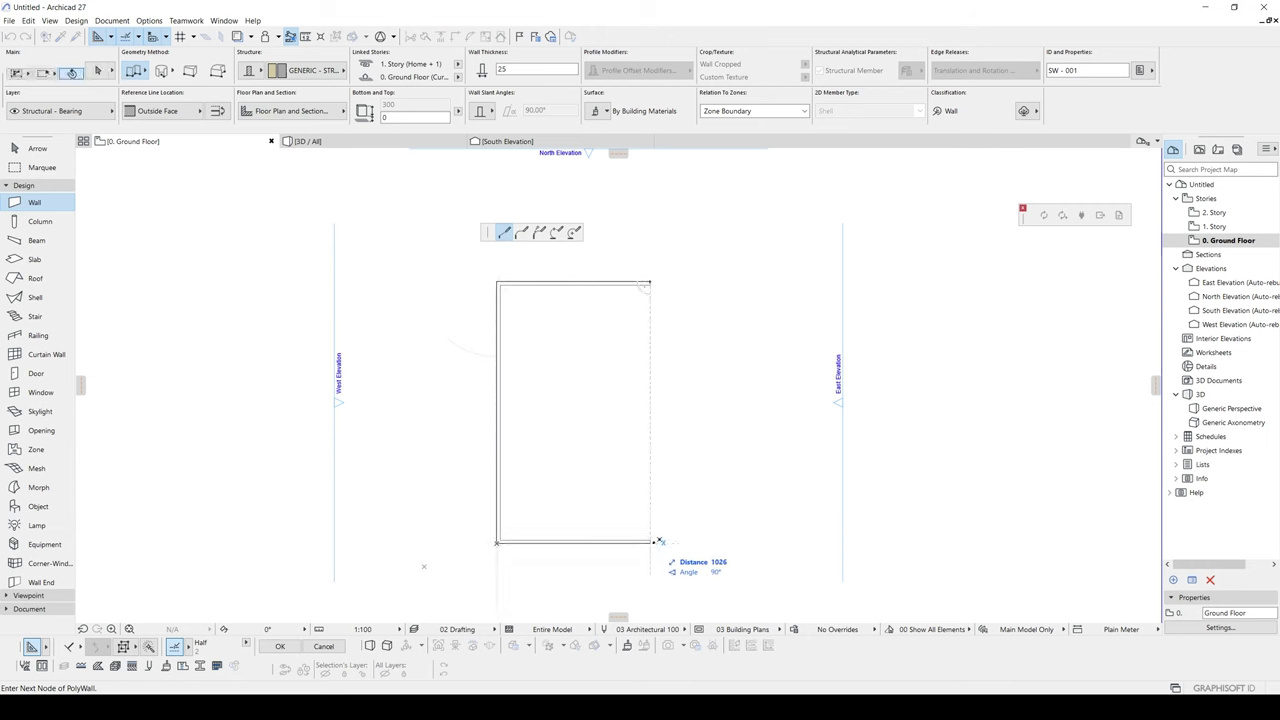
pyautogui.doubleClick(651, 542)
pyautogui.press('Escape')
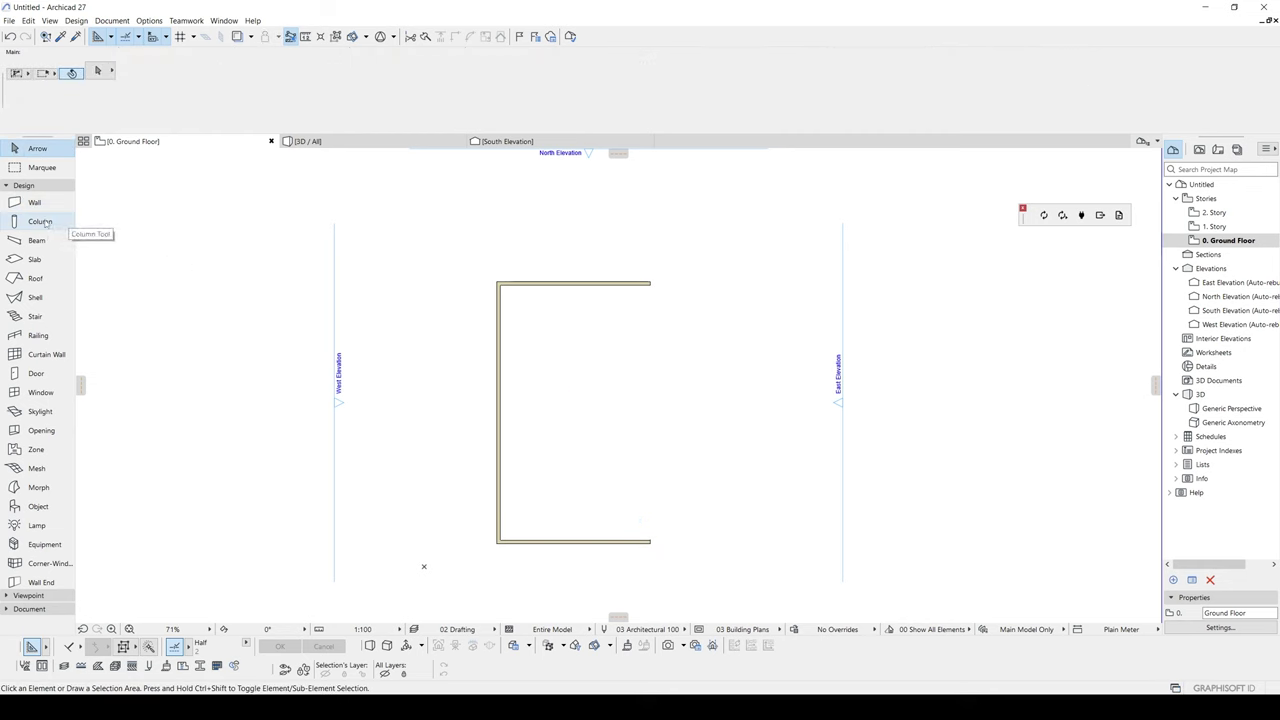
# Create a rectangular slab of about 1026 by 1754 cm between the walls' outer corners and inspect it in 3D
pyautogui.click(30, 259)
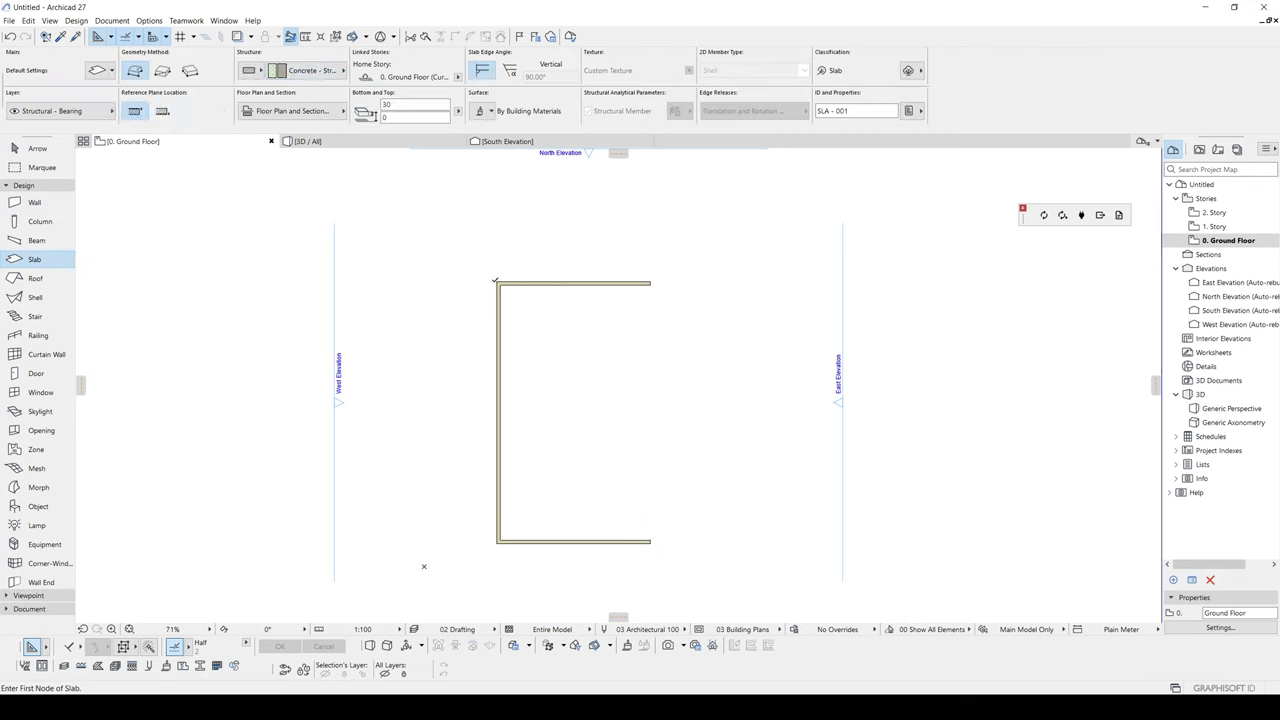
pyautogui.click(162, 71)
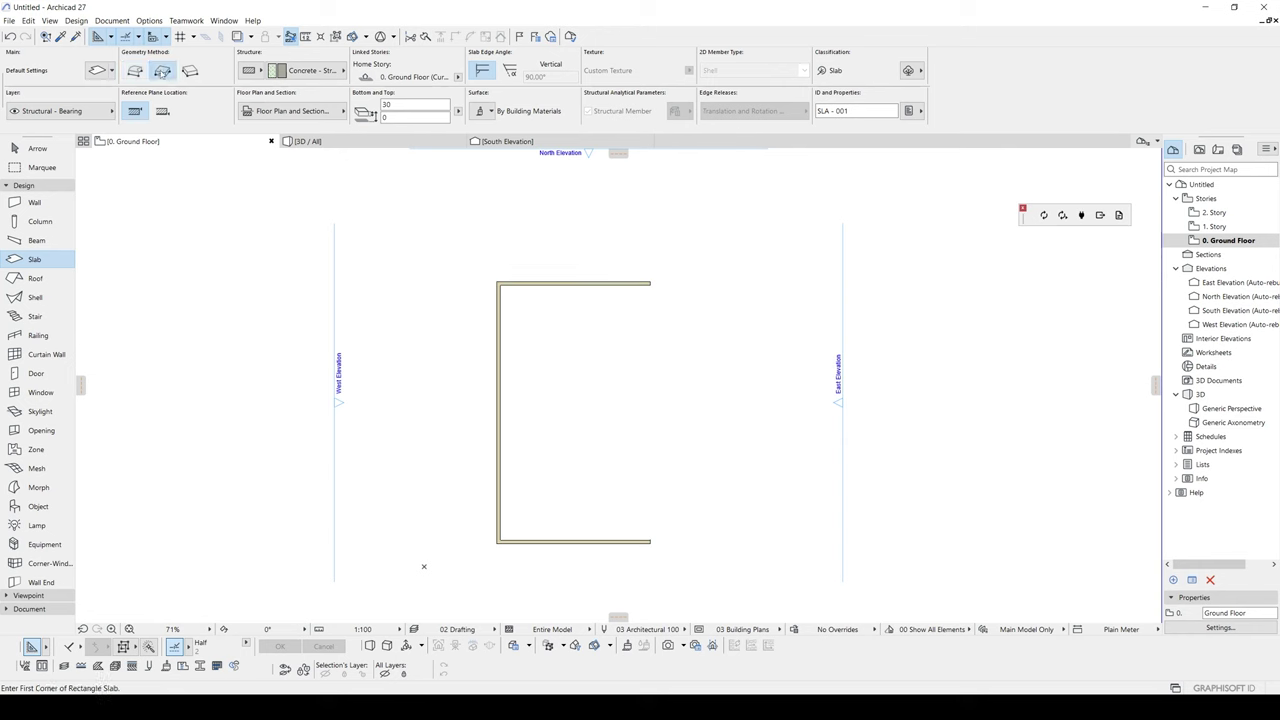
pyautogui.click(496, 282)
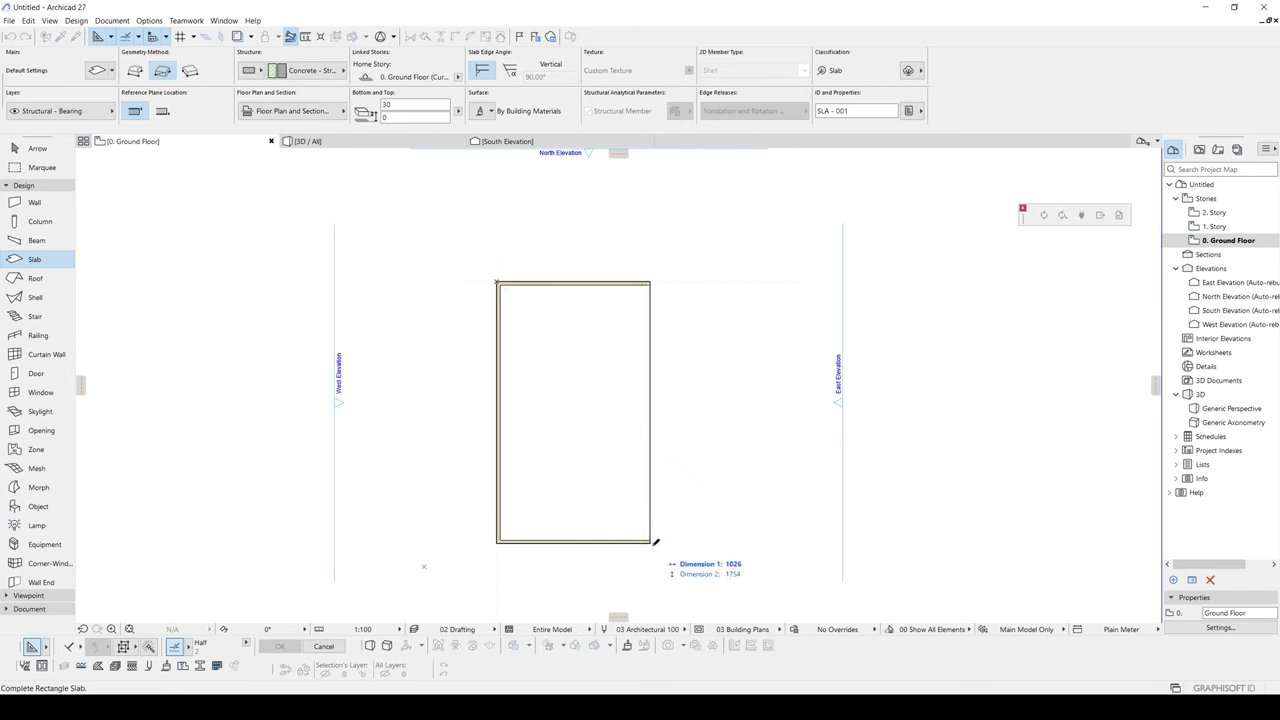
pyautogui.click(652, 543)
pyautogui.press('F3')
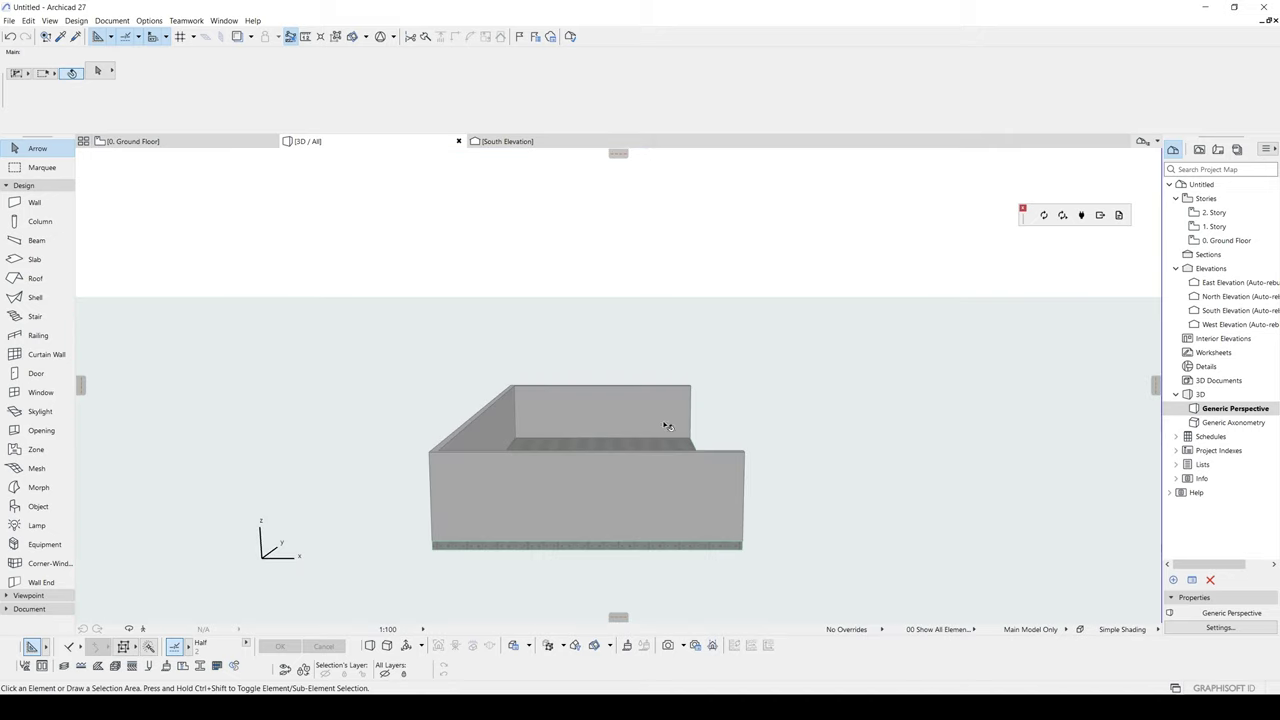
pyautogui.keyDown('shift'); pyautogui.moveTo(897, 424); pyautogui.dragTo(597, 351, button='middle'); pyautogui.keyUp('shift')
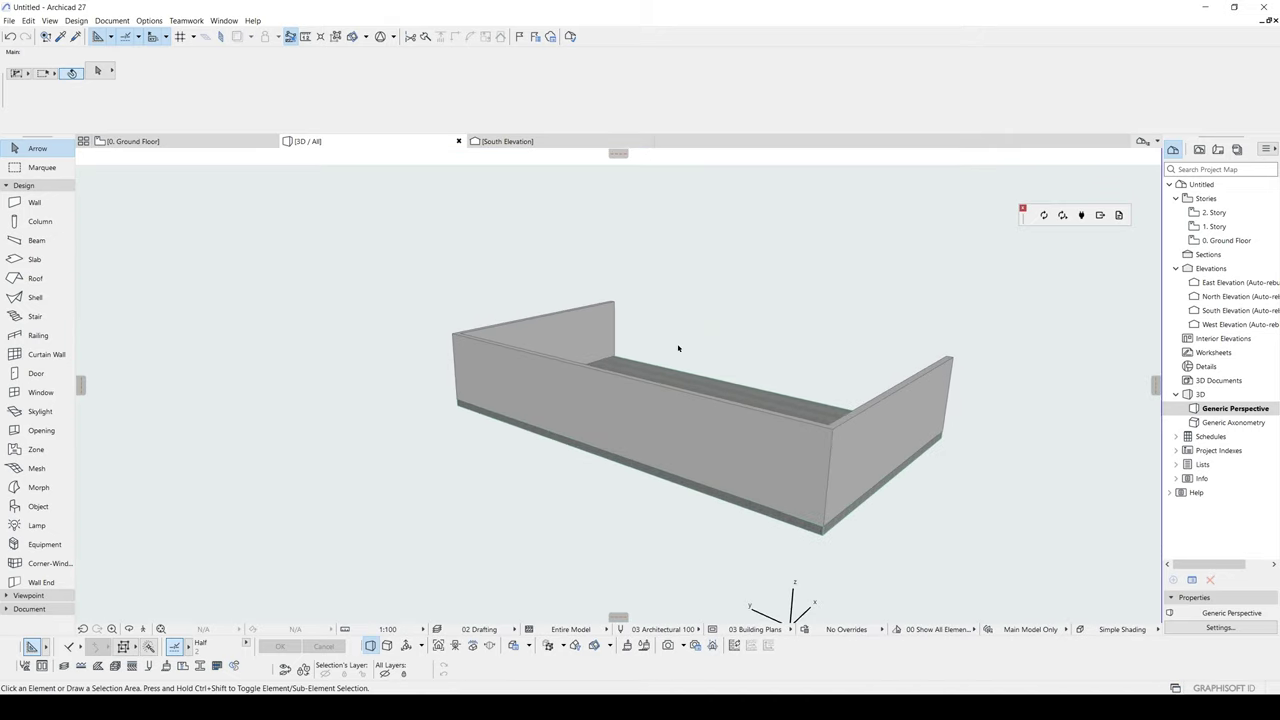
# On the floor plan, set the default door to Sliding Folding Multipanel Bifold Door 27 from the Sliding Folding Doors 27 library folder
pyautogui.press('F2')
pyautogui.scroll(2, 534, 371)
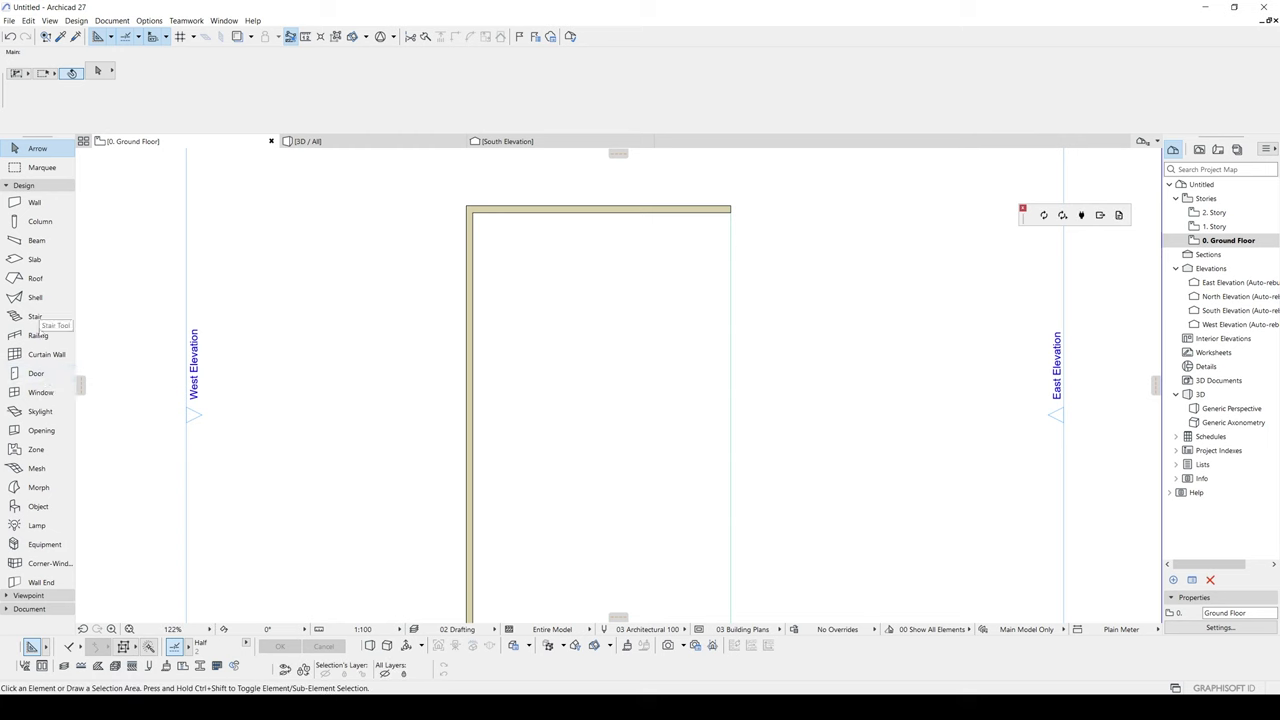
pyautogui.click(38, 374)
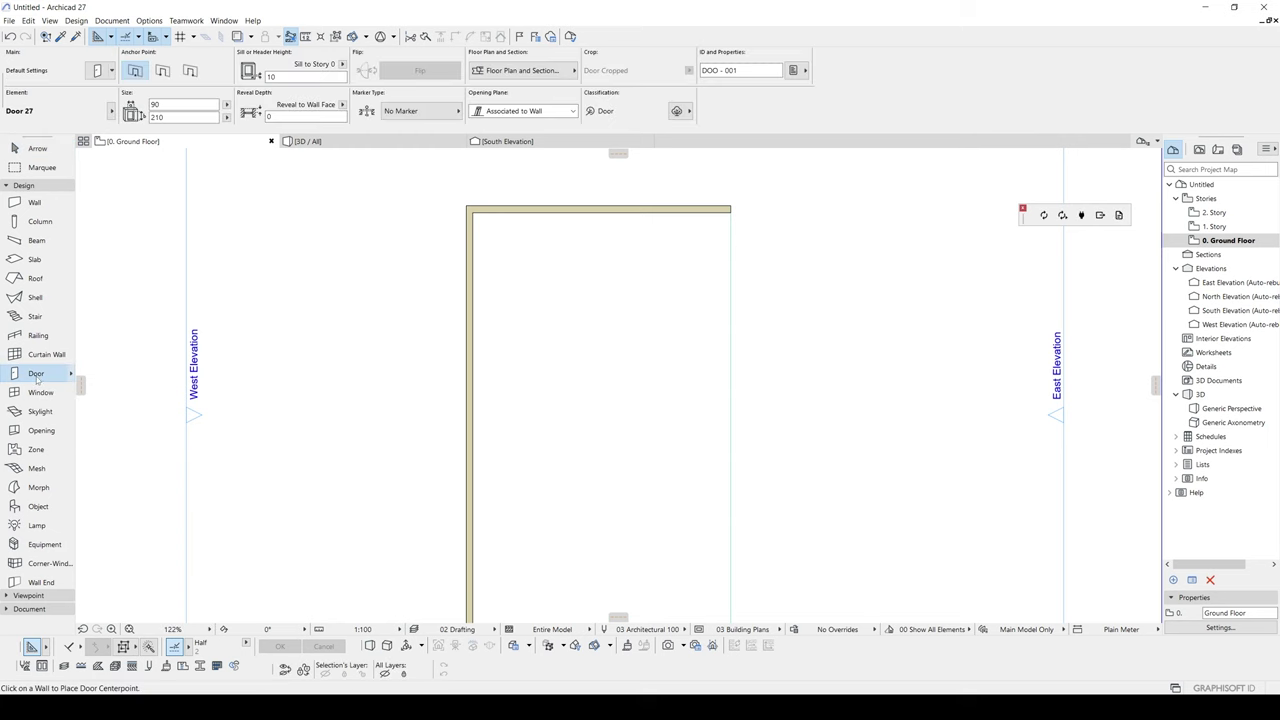
pyautogui.click(97, 70)
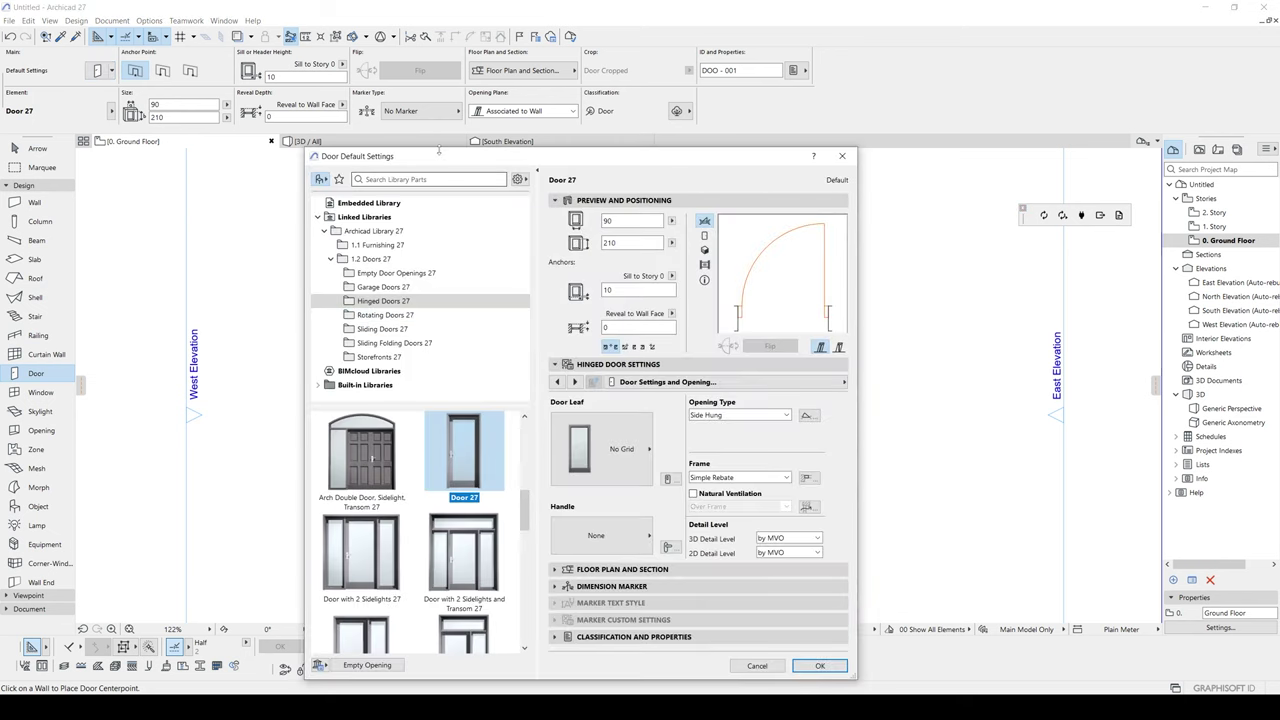
pyautogui.moveTo(438, 158); pyautogui.dragTo(425, 79)
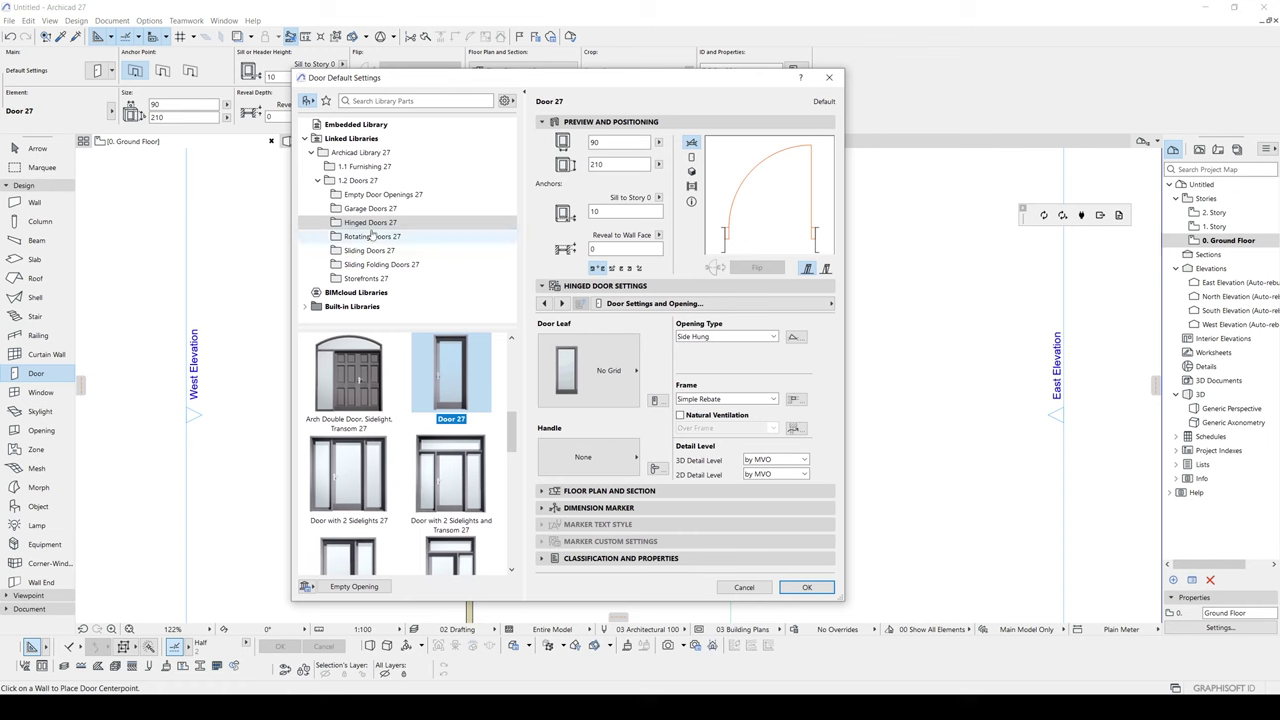
pyautogui.click(373, 264)
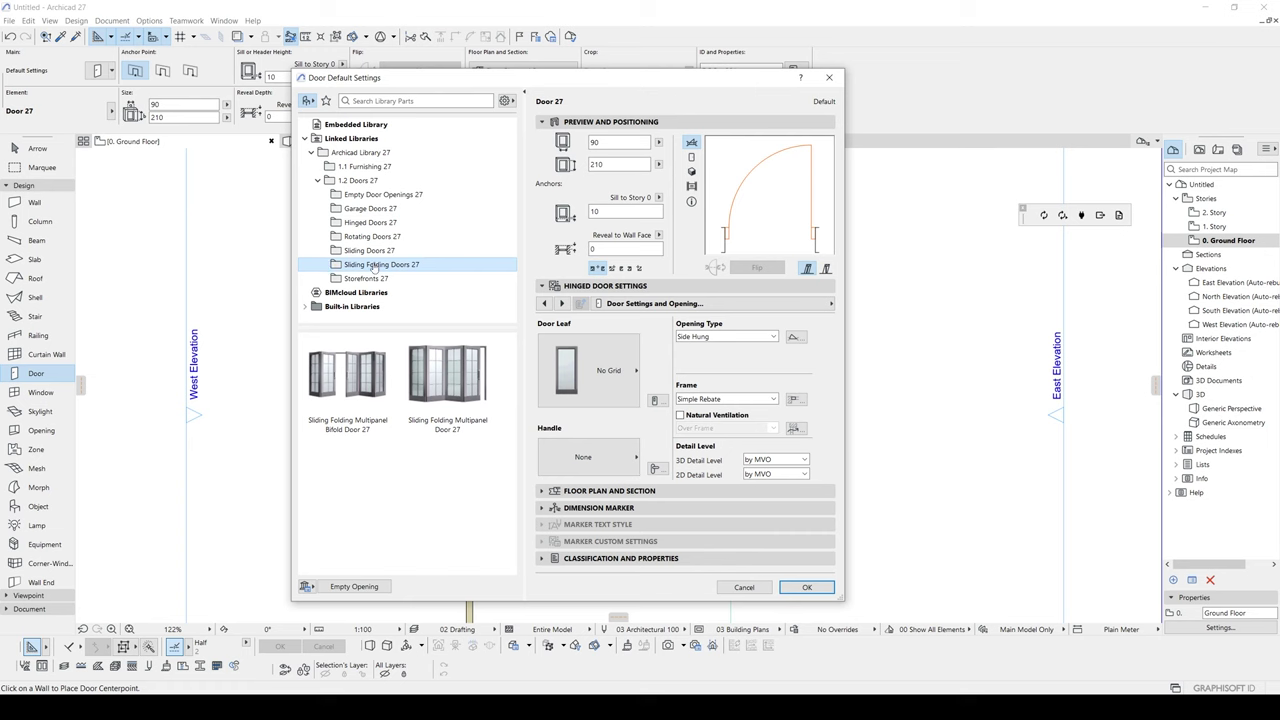
pyautogui.click(341, 380)
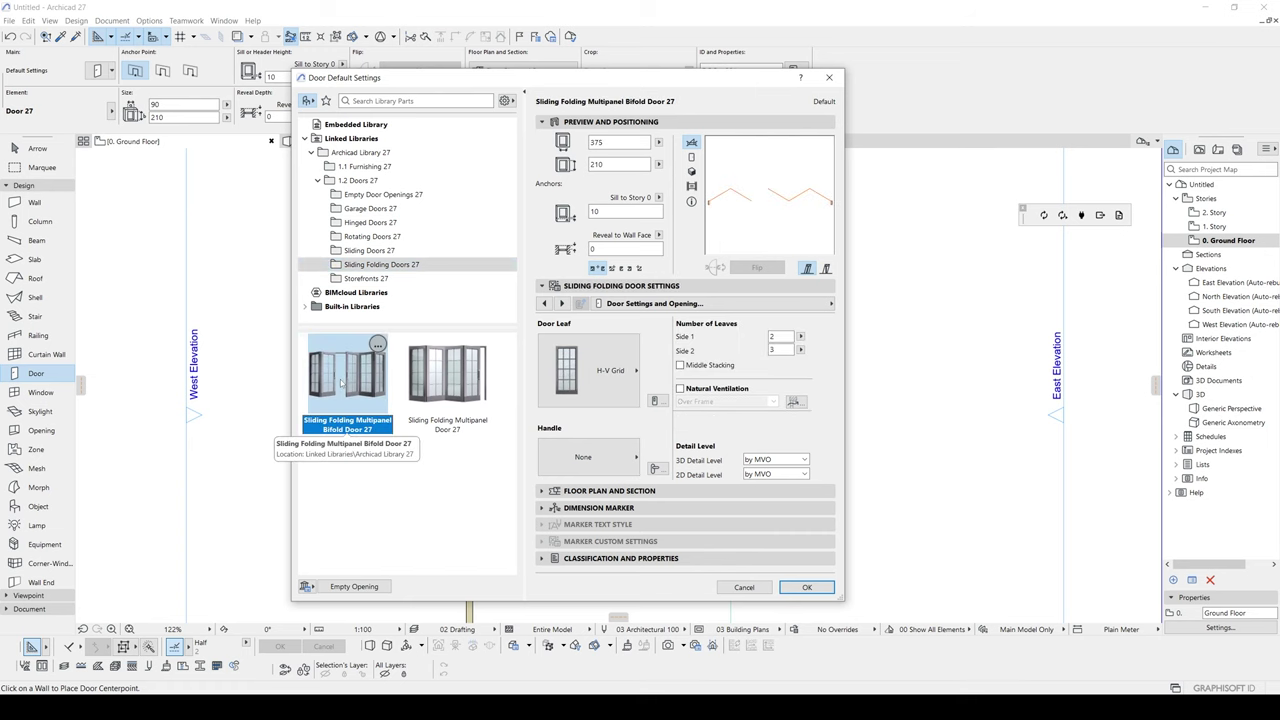
pyautogui.click(808, 588)
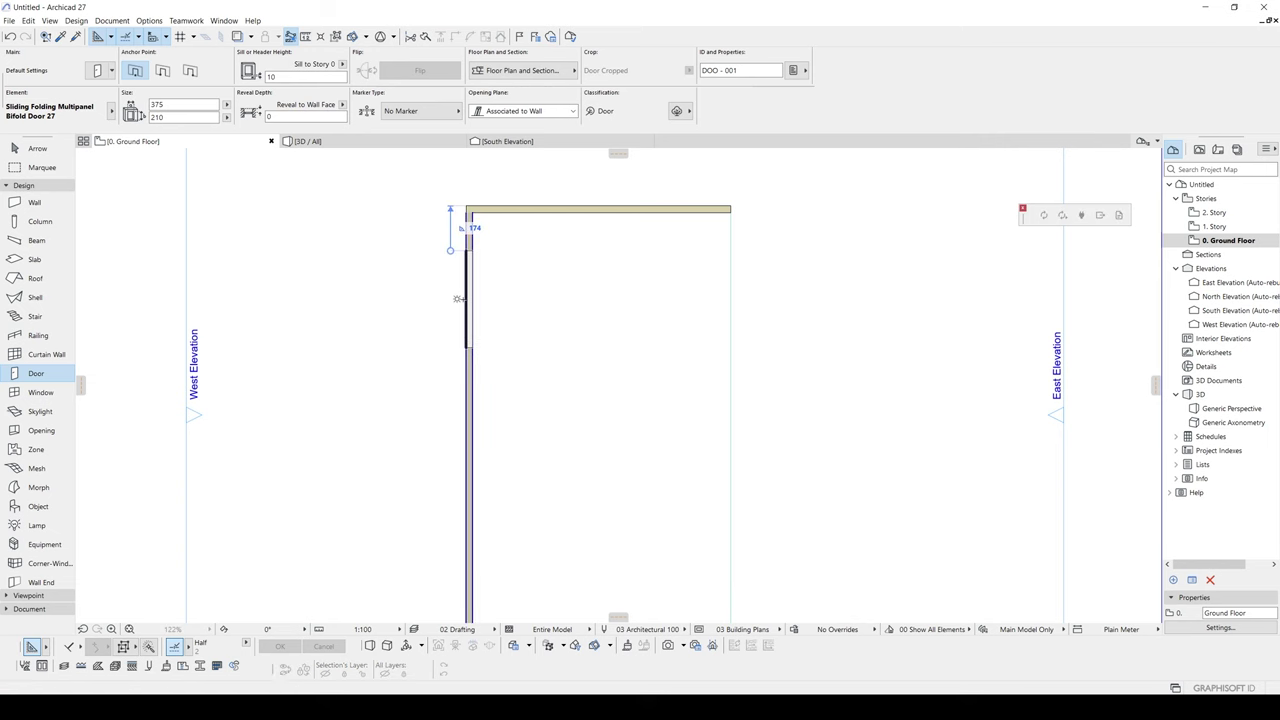
# Place the bifold door in the west wall about 174 cm from its north corner and view it in 3D
pyautogui.click(458, 298)
pyautogui.scroll(3, 400, 258)
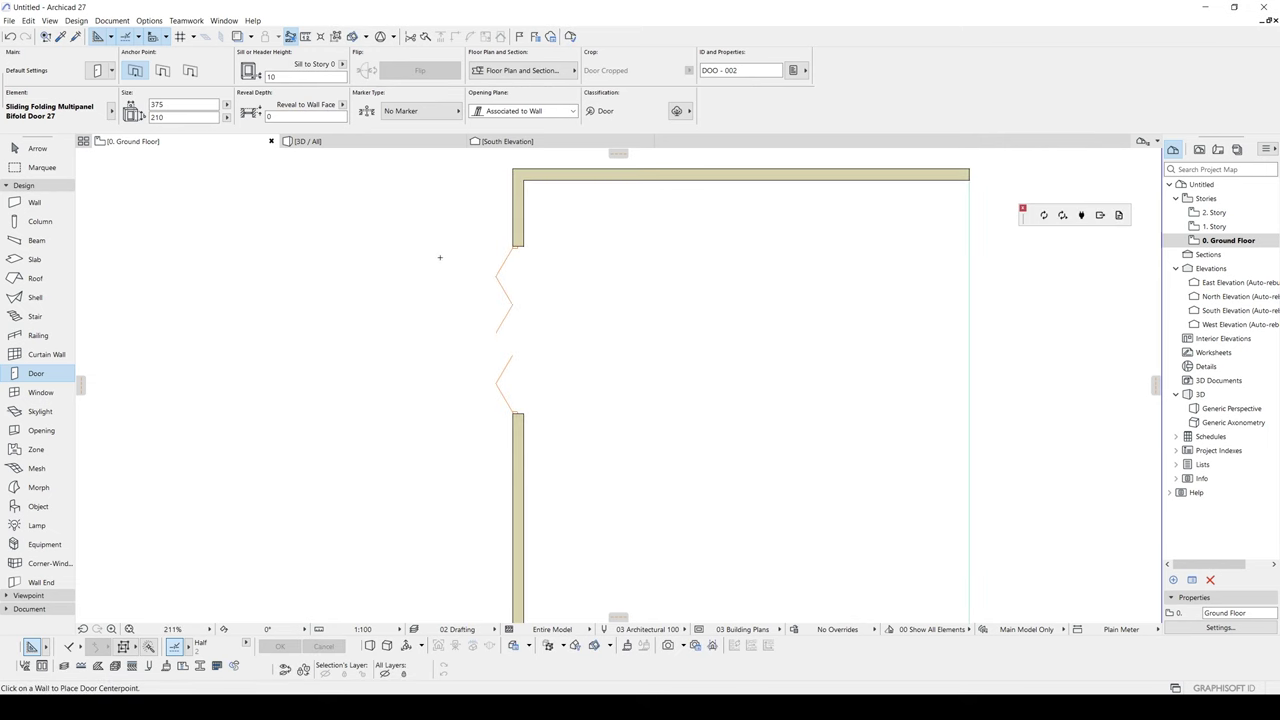
pyautogui.press('F3')
pyautogui.scroll(5, 505, 375)
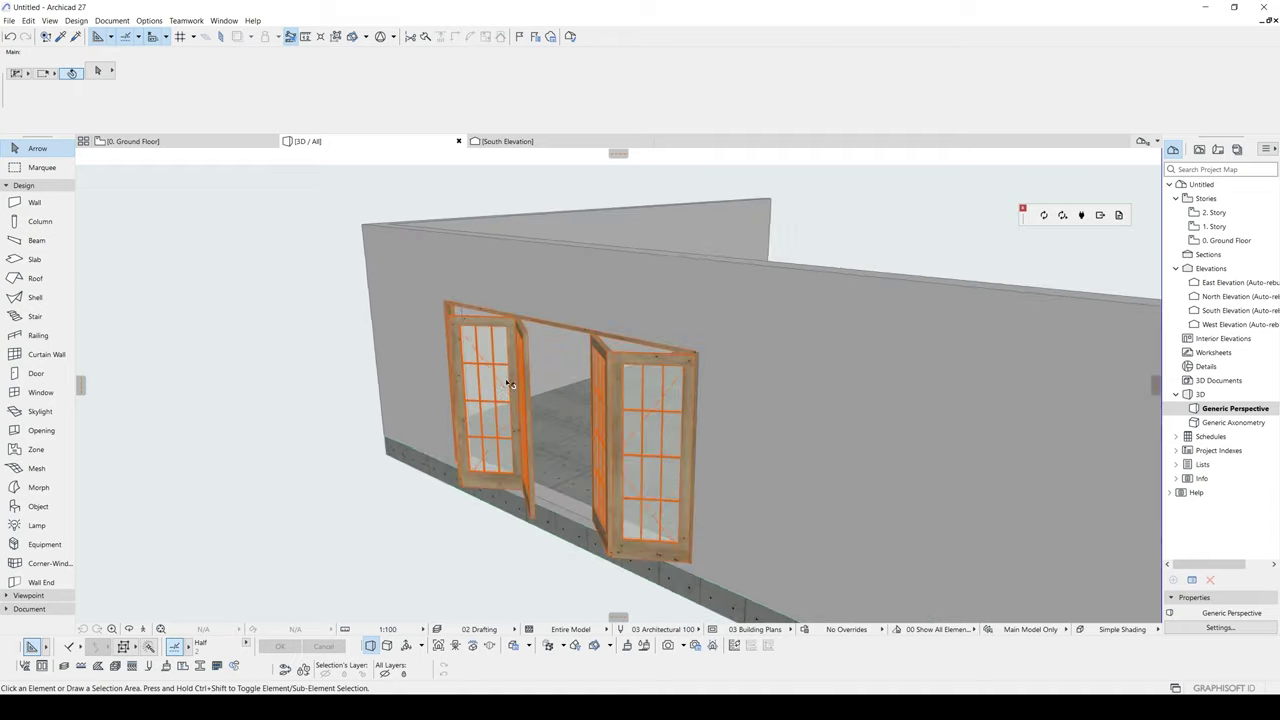
pyautogui.keyDown('shift'); pyautogui.moveTo(483, 378); pyautogui.dragTo(661, 348, button='middle'); pyautogui.keyUp('shift')
# Select the bifold door and fold the leaves on both sides further open in 3D
pyautogui.click(662, 352)
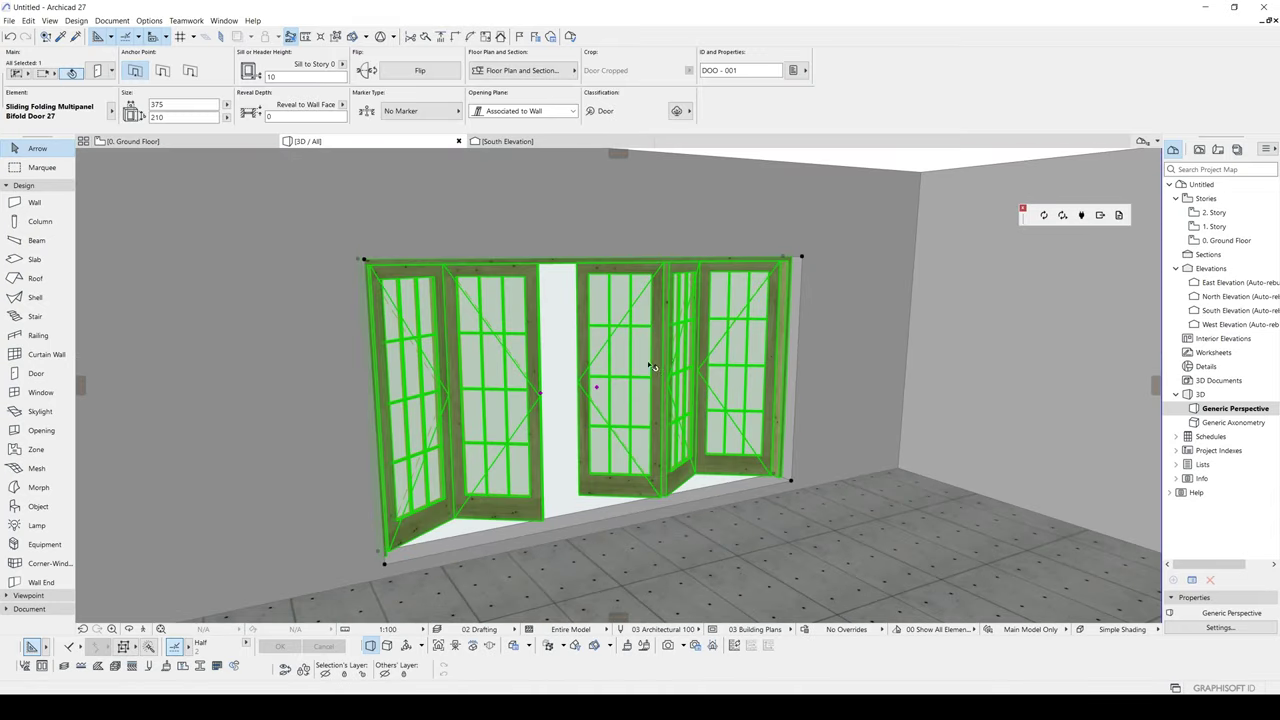
pyautogui.click(597, 388)
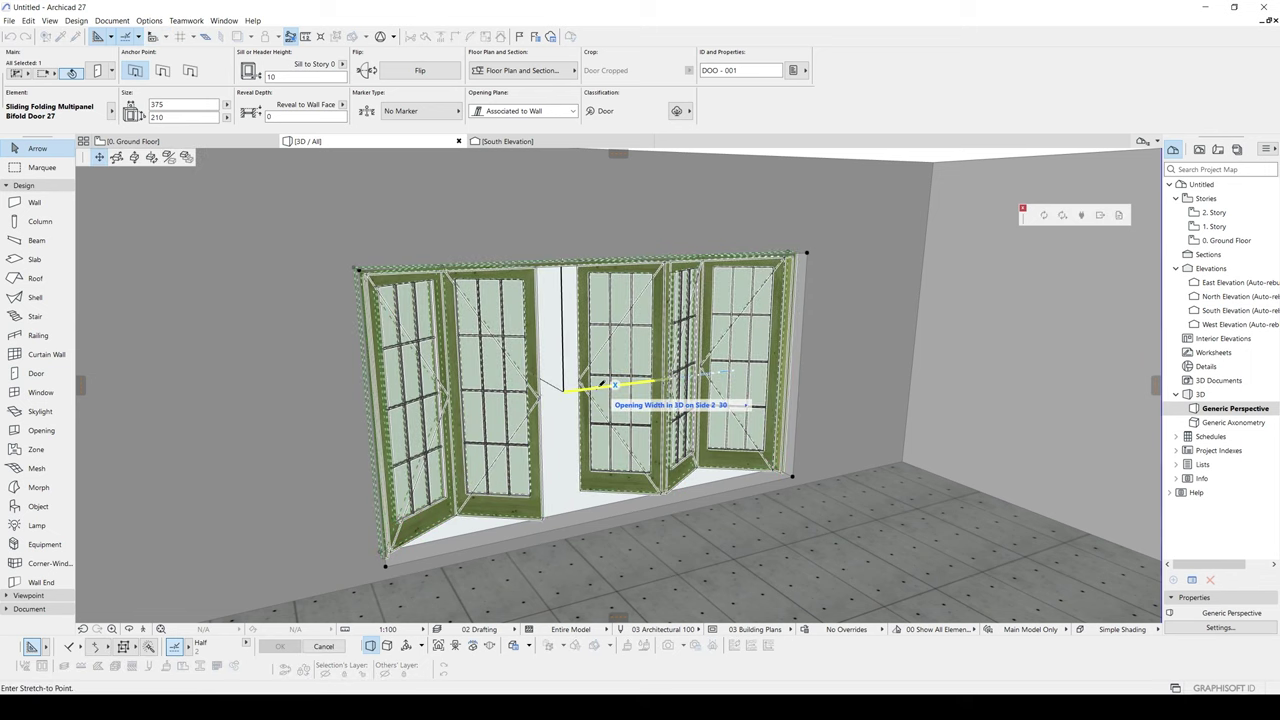
pyautogui.click(663, 379)
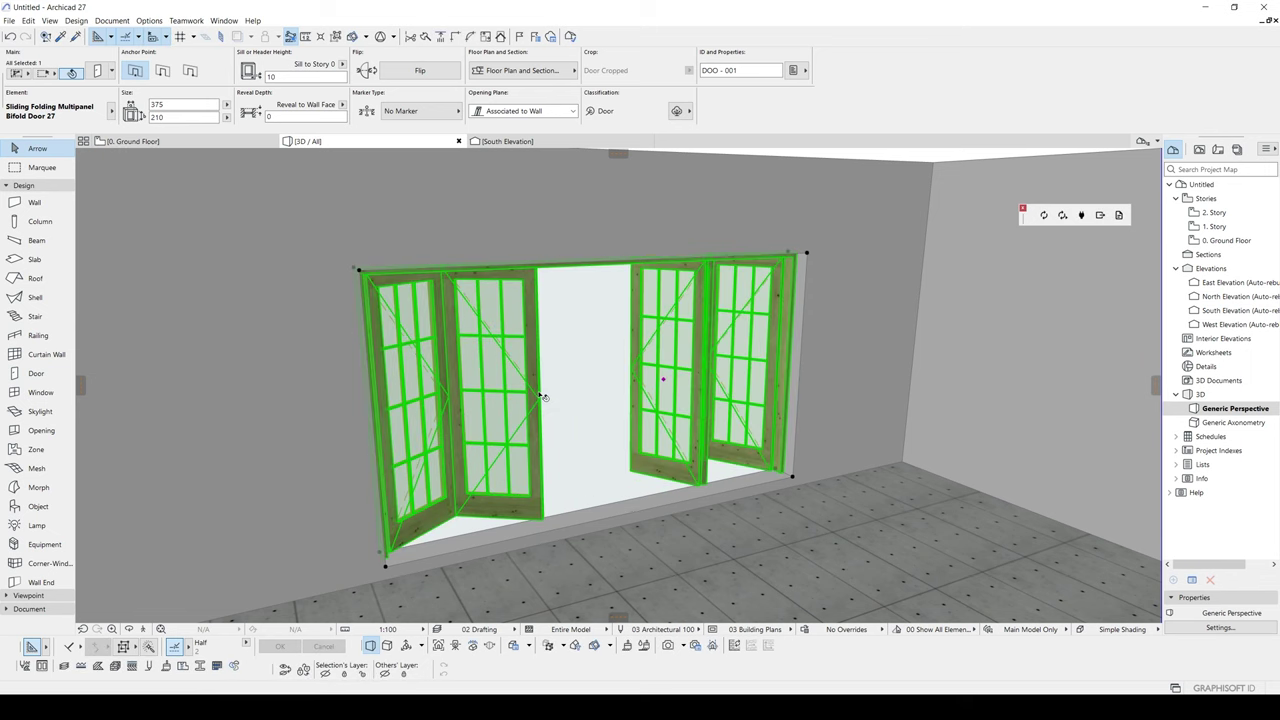
pyautogui.click(540, 392)
pyautogui.click(588, 456)
pyautogui.click(445, 405)
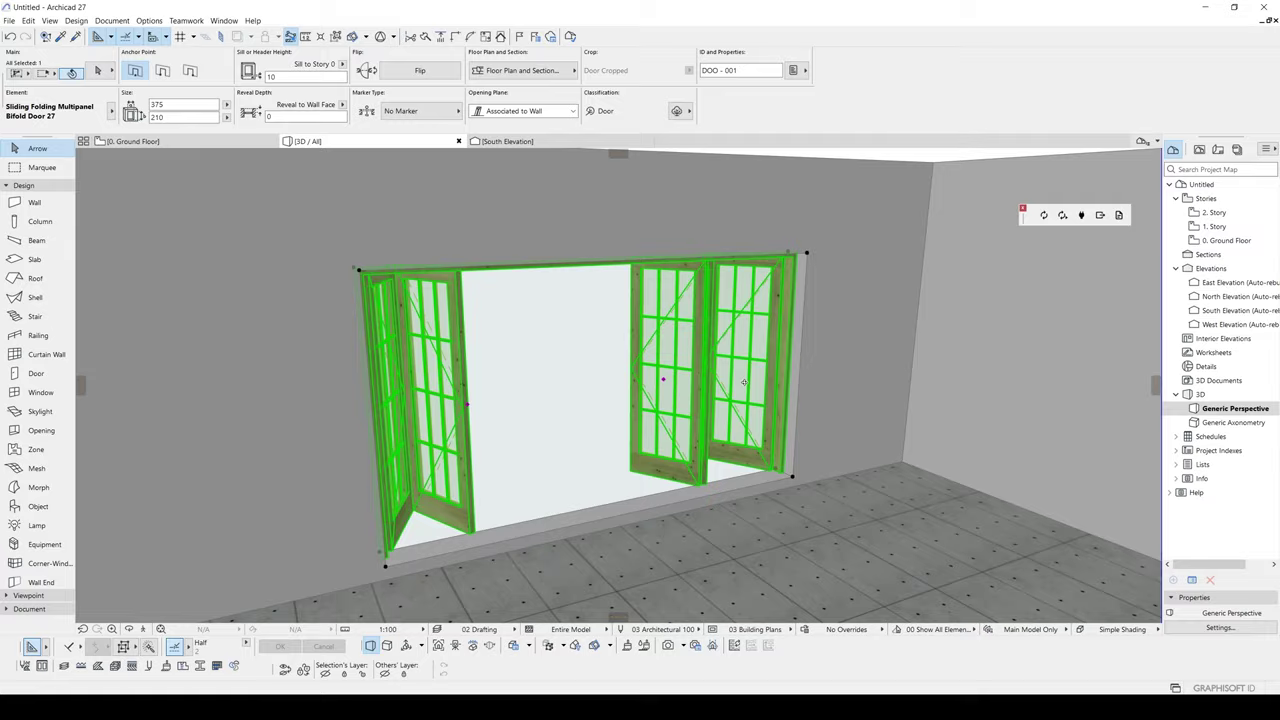
# Close the bifold door by stretching the leaves of both sides until they meet in the opening
pyautogui.keyDown('shift'); pyautogui.moveTo(445, 405); pyautogui.dragTo(462, 373, button='middle'); pyautogui.keyUp('shift')
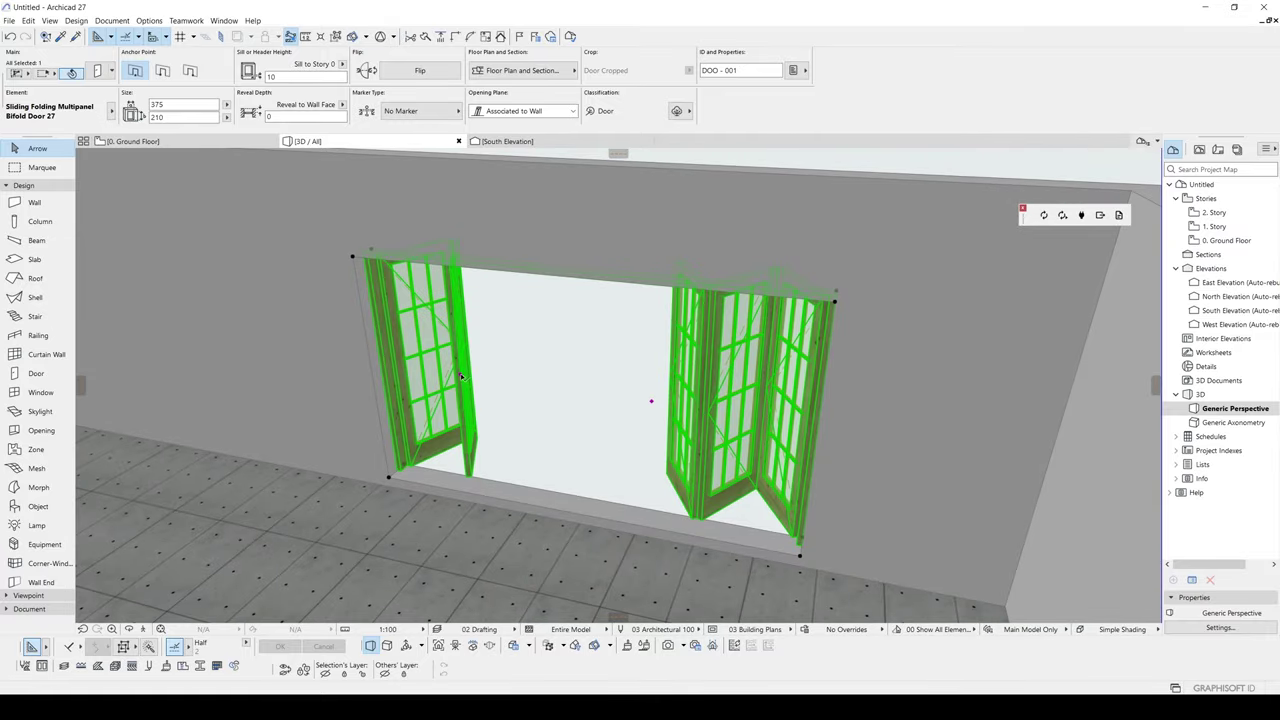
pyautogui.click(461, 373)
pyautogui.click(586, 397)
pyautogui.click(657, 401)
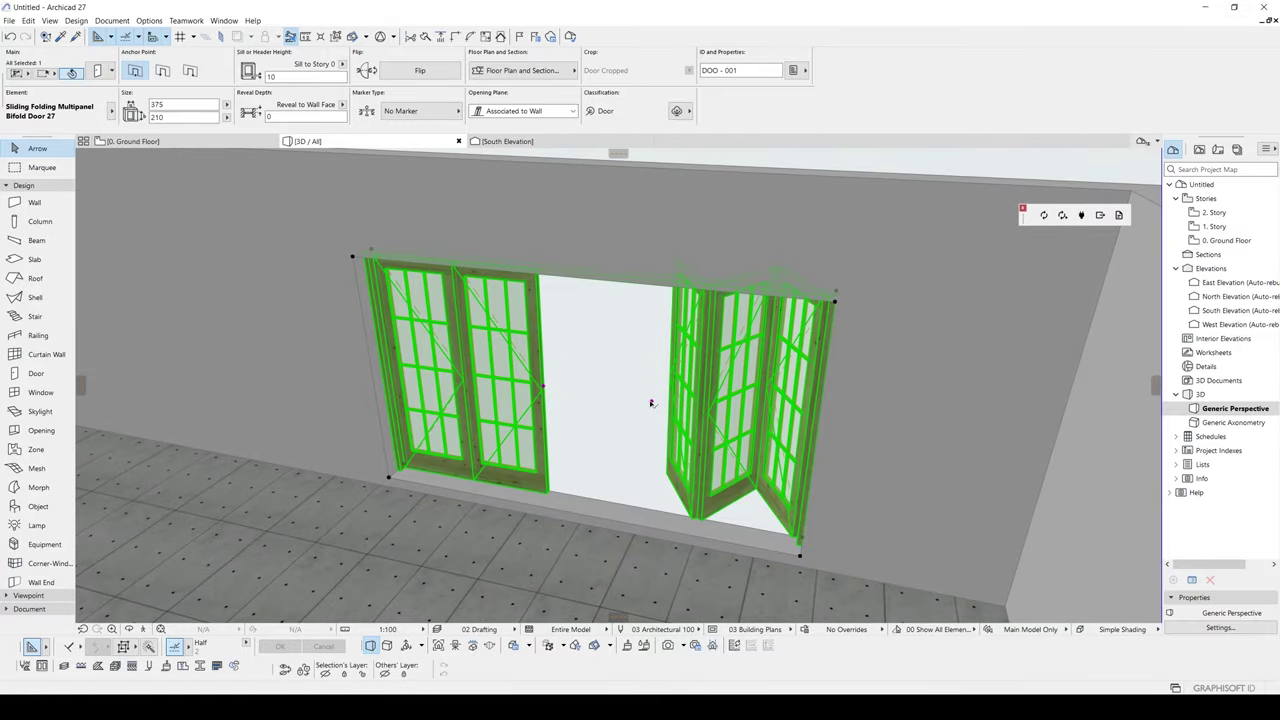
pyautogui.click(652, 401)
pyautogui.click(540, 387)
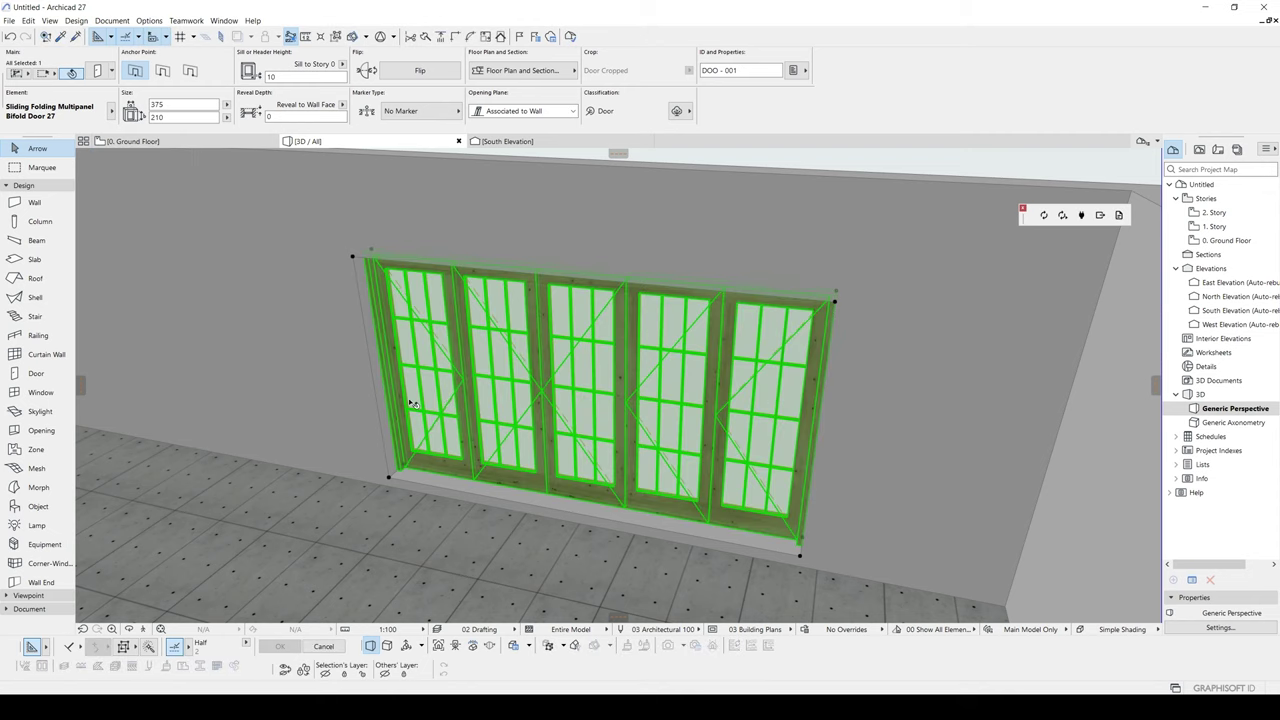
# Set the selected bifold door's sill height to 0 so that it sits at floor level
pyautogui.keyDown('shift'); pyautogui.moveTo(410, 403); pyautogui.dragTo(440, 172, button='middle'); pyautogui.keyUp('shift')
pyautogui.click(290, 76)
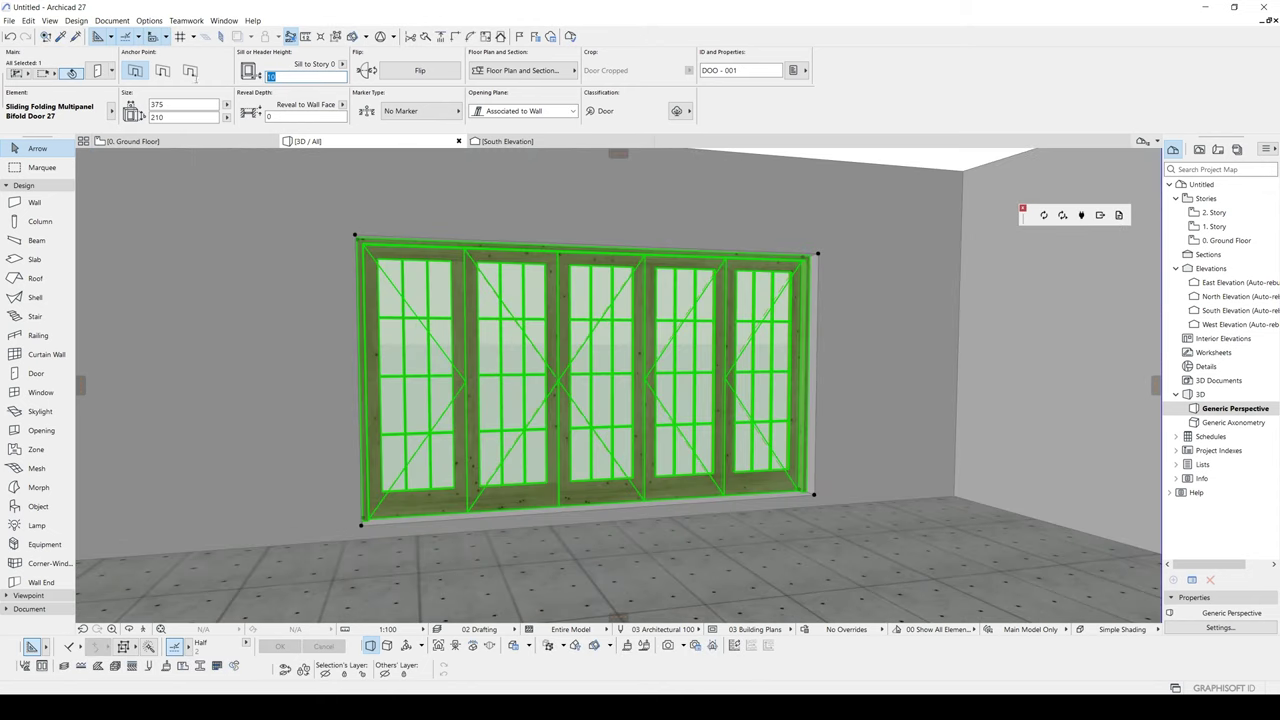
pyautogui.write('0')
pyautogui.press('Return')
pyautogui.scroll(-2, 543, 289)
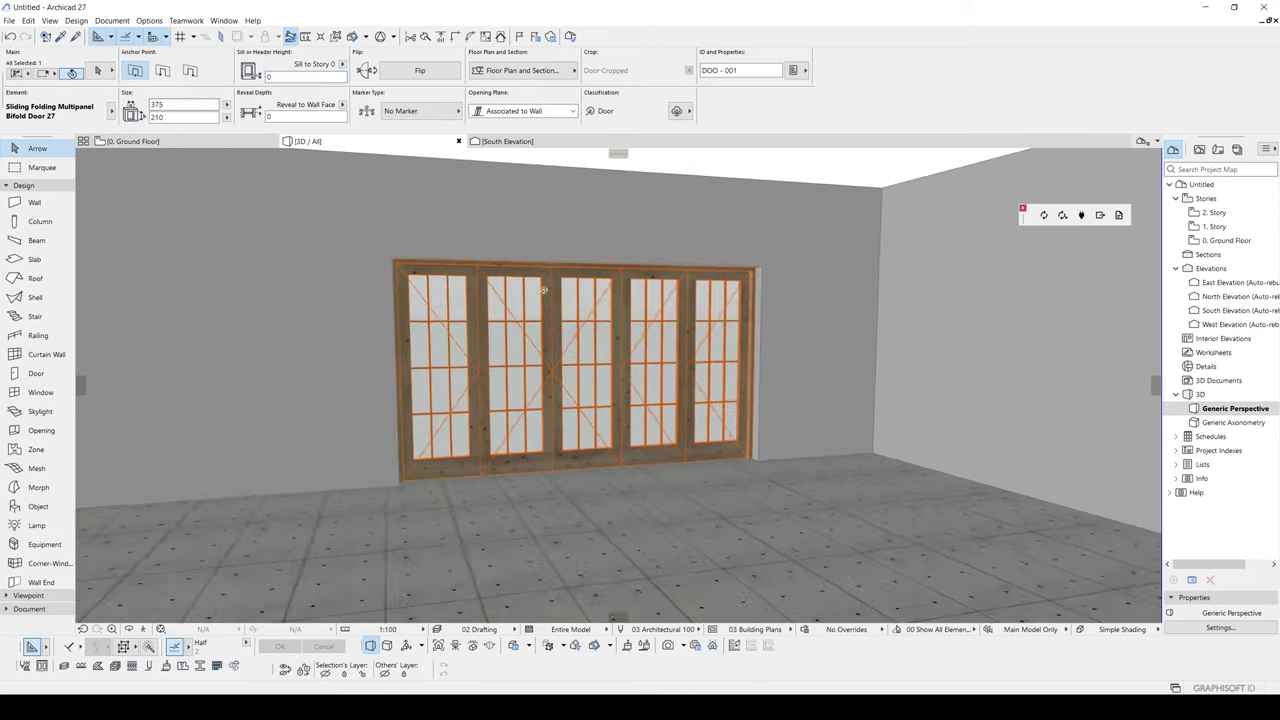
# Change the bifold door's leaf type to Style 6
pyautogui.keyDown('shift'); pyautogui.moveTo(543, 289); pyautogui.dragTo(515, 323, button='middle'); pyautogui.keyUp('shift')
pyautogui.click(515, 323)
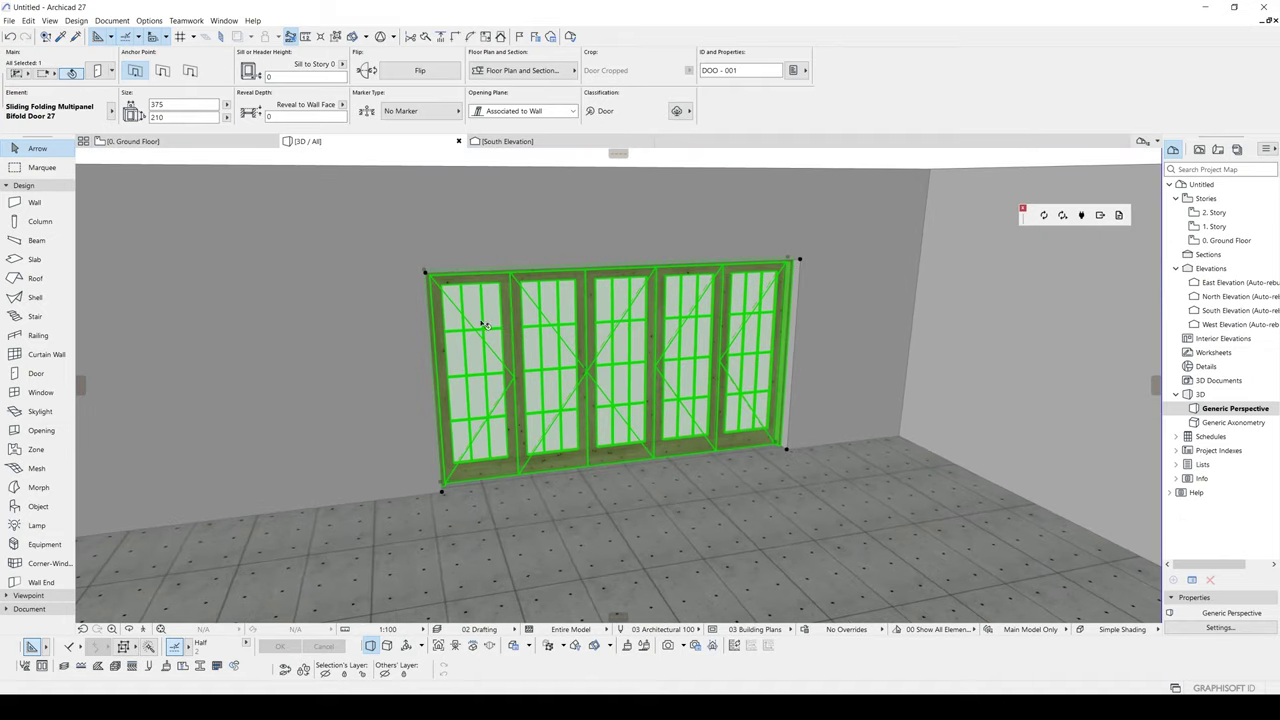
pyautogui.click(448, 324)
pyautogui.doubleClick(566, 314)
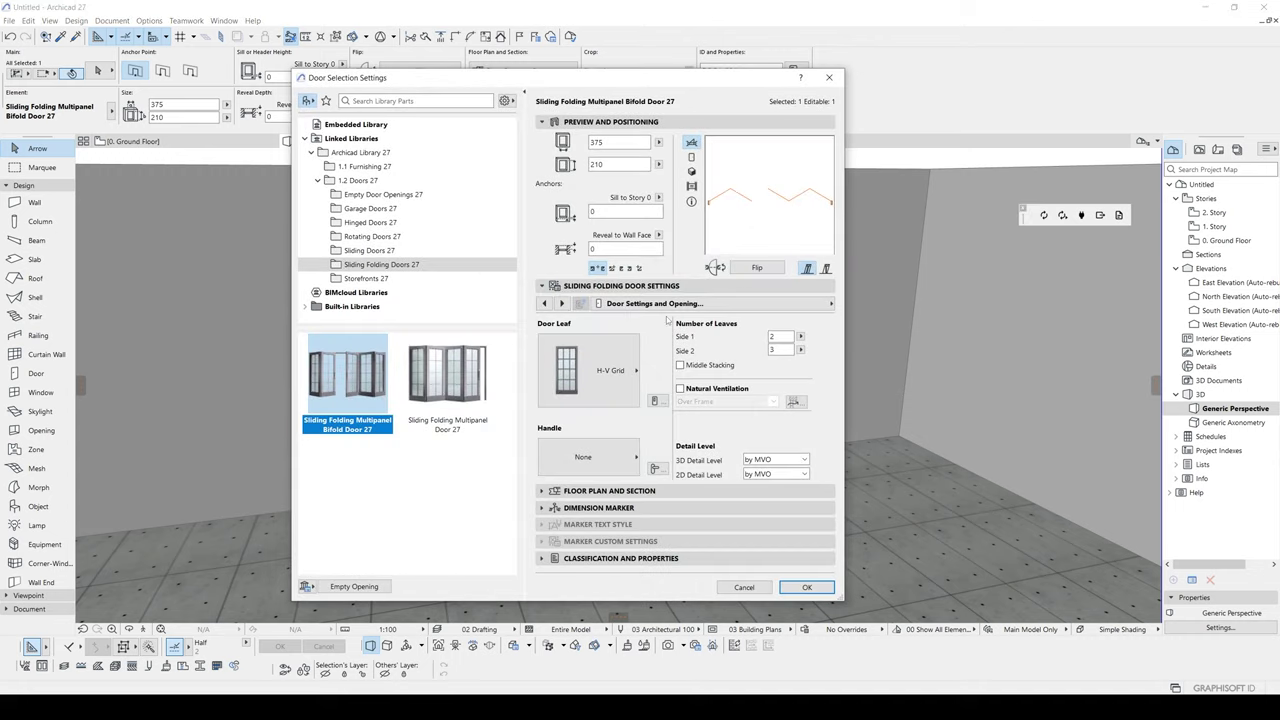
pyautogui.click(610, 370)
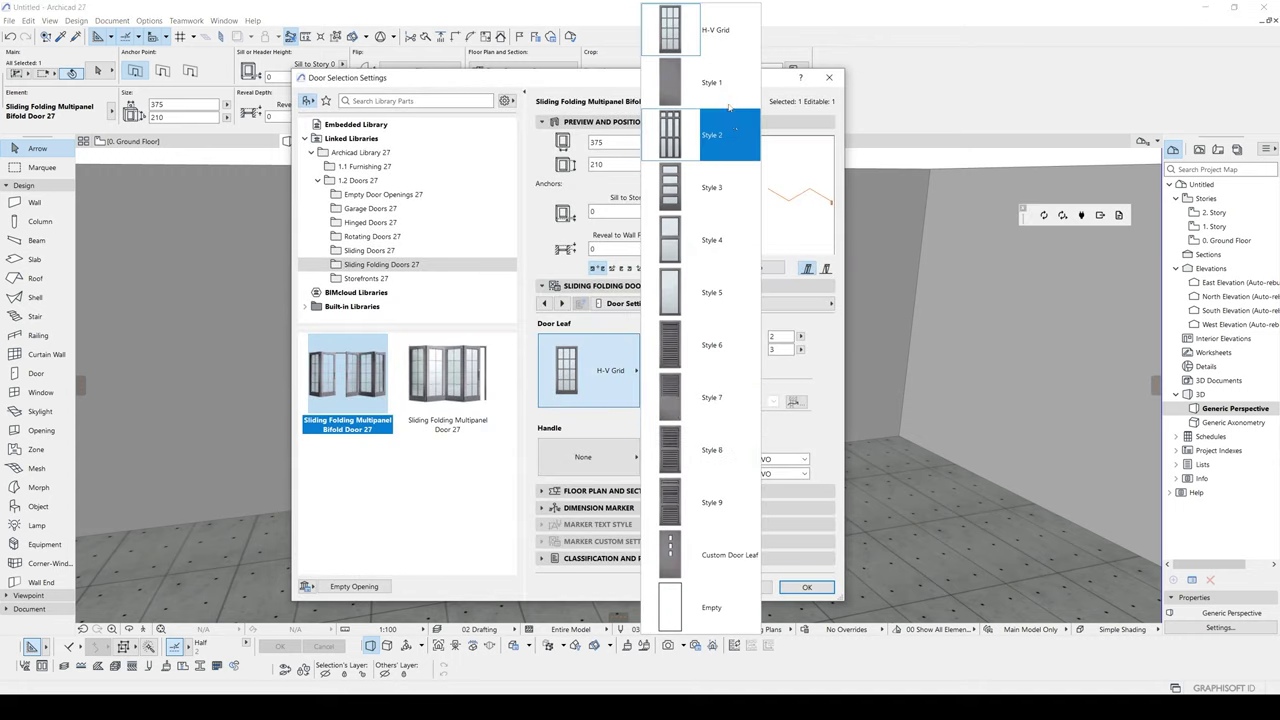
pyautogui.click(706, 336)
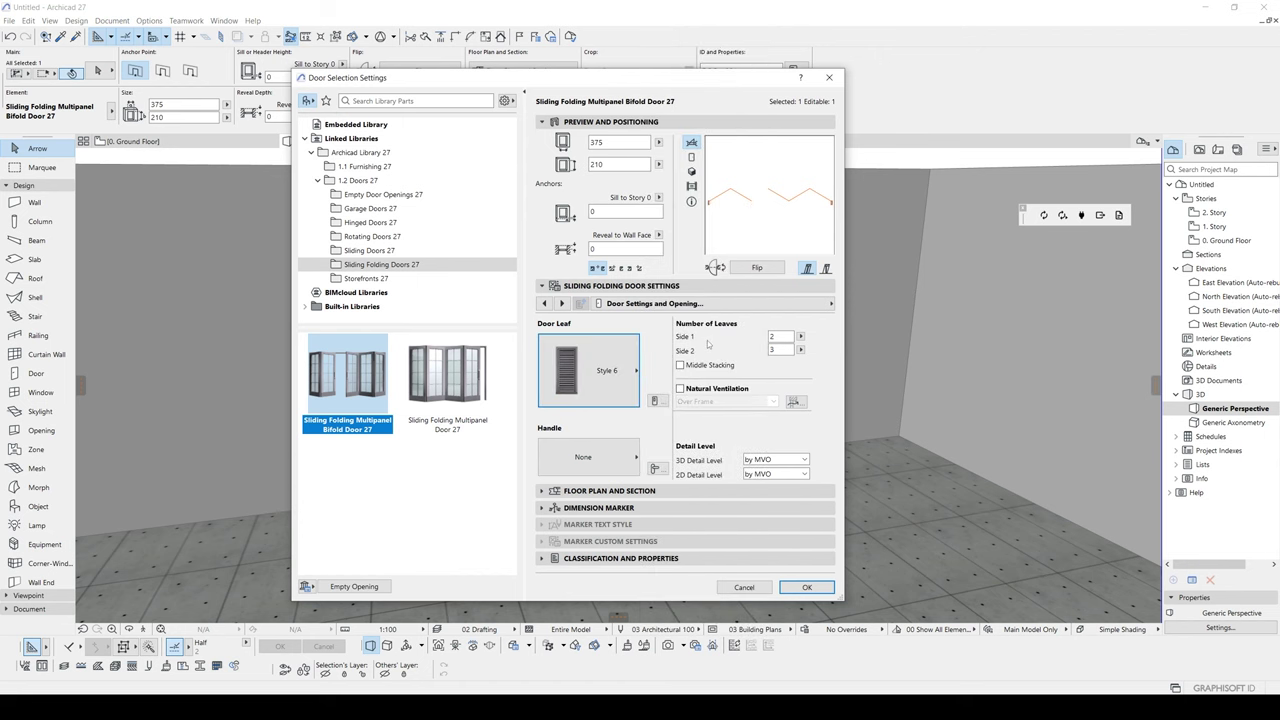
pyautogui.click(818, 586)
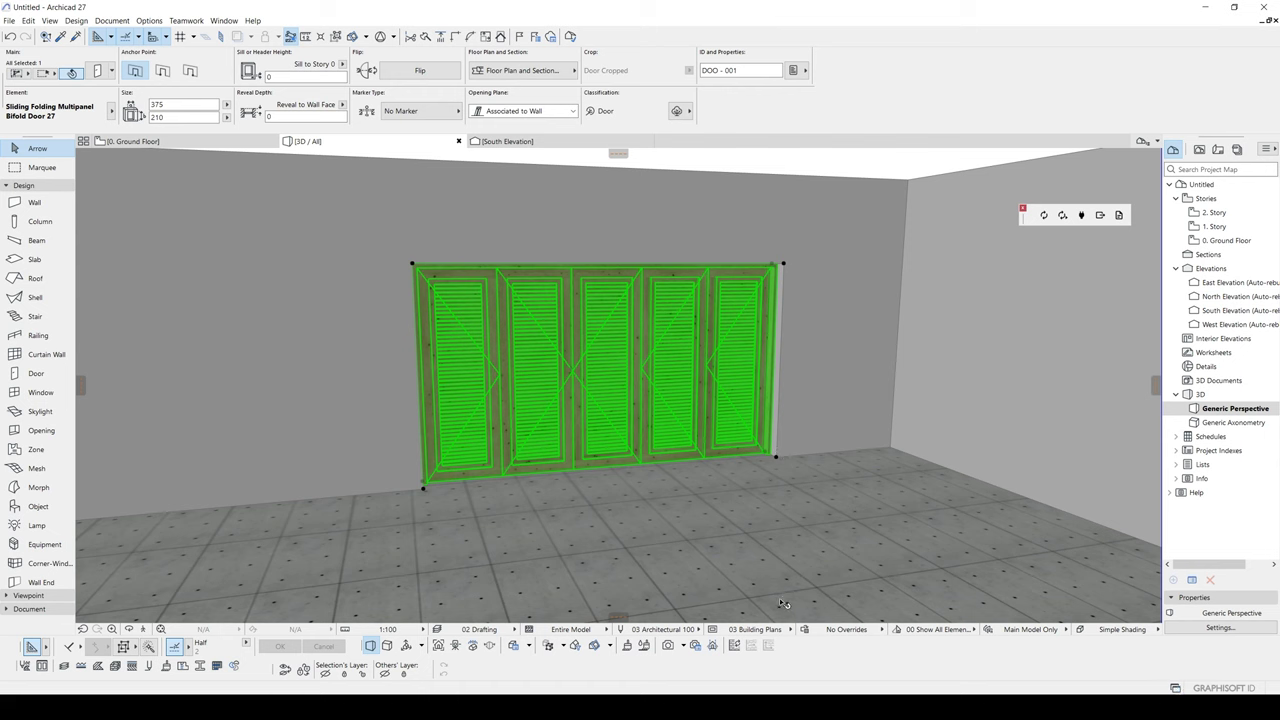
pyautogui.click(804, 629)
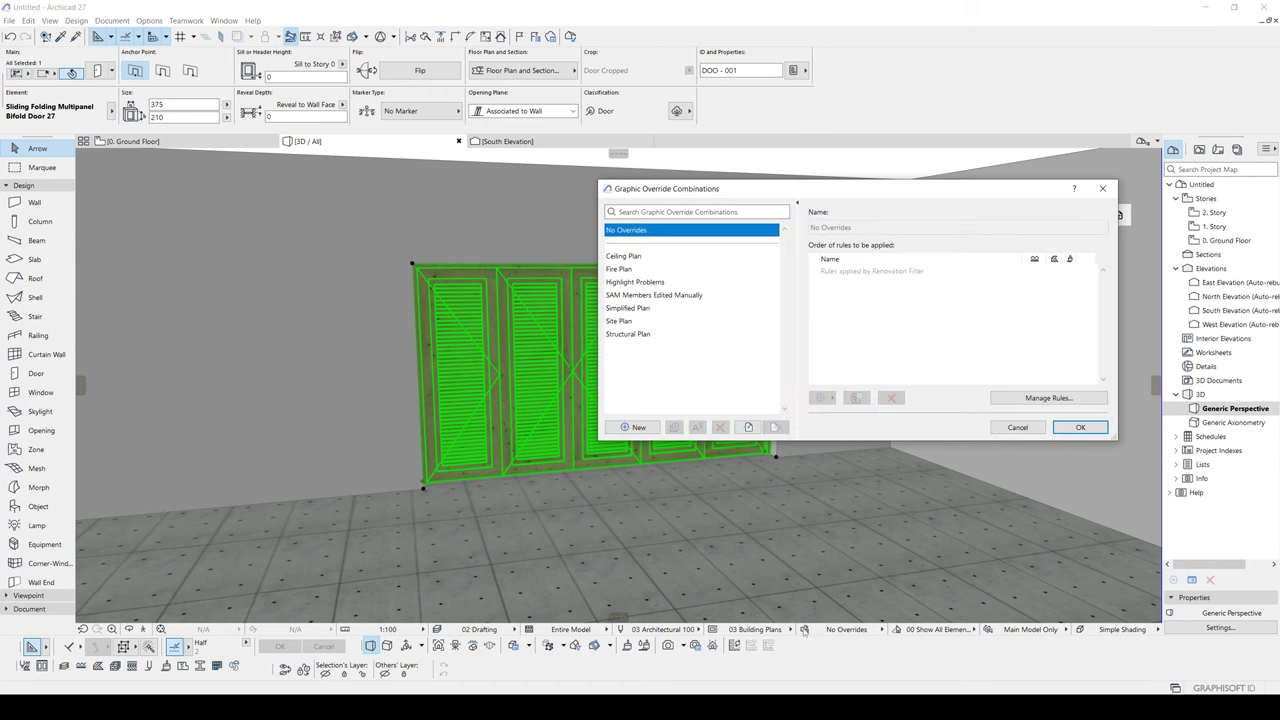
pyautogui.press('Escape')
pyautogui.click(896, 629)
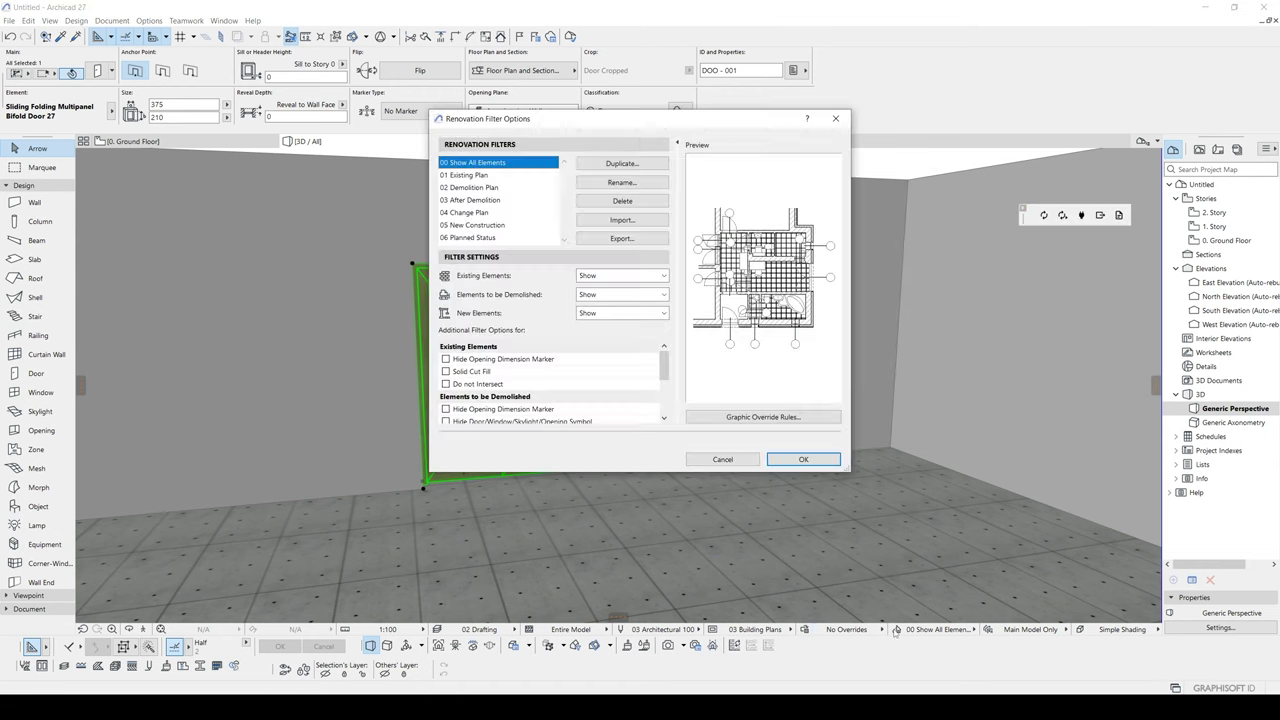
pyautogui.press('Escape')
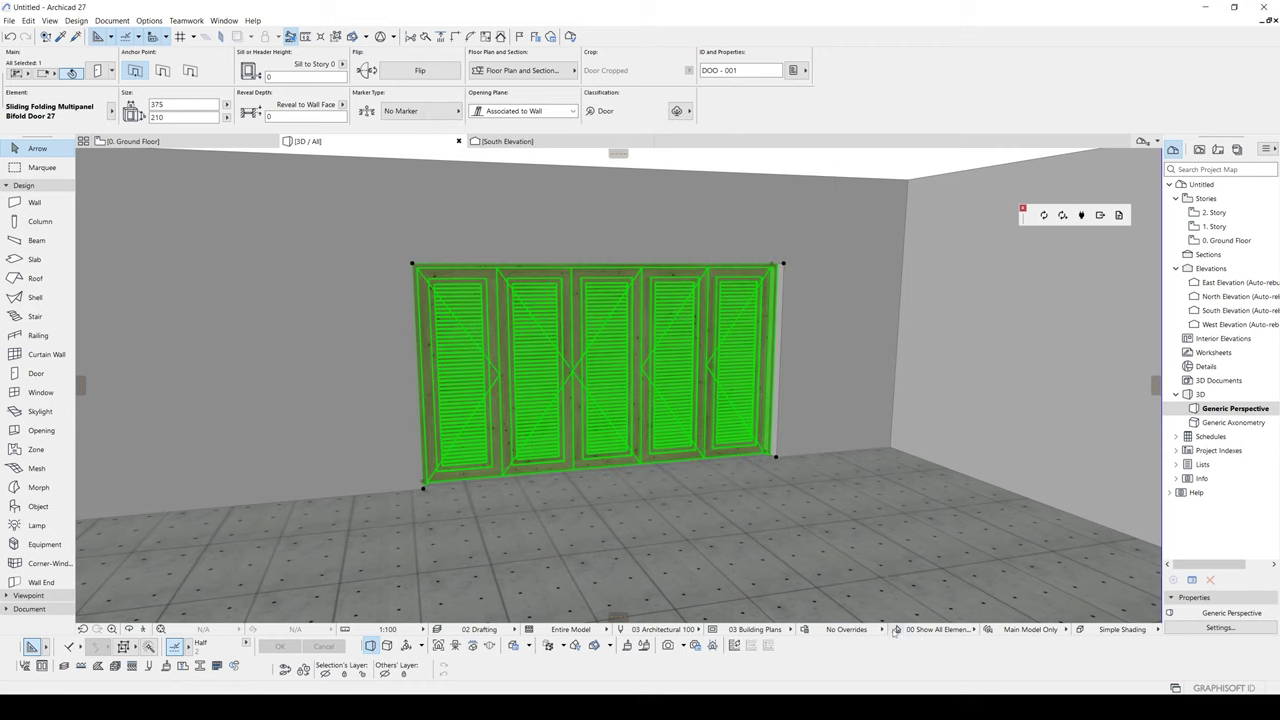
# Turn off the 3D opening lines in the miscellaneous library part settings of the 03 Building Plans model view options
pyautogui.click(712, 629)
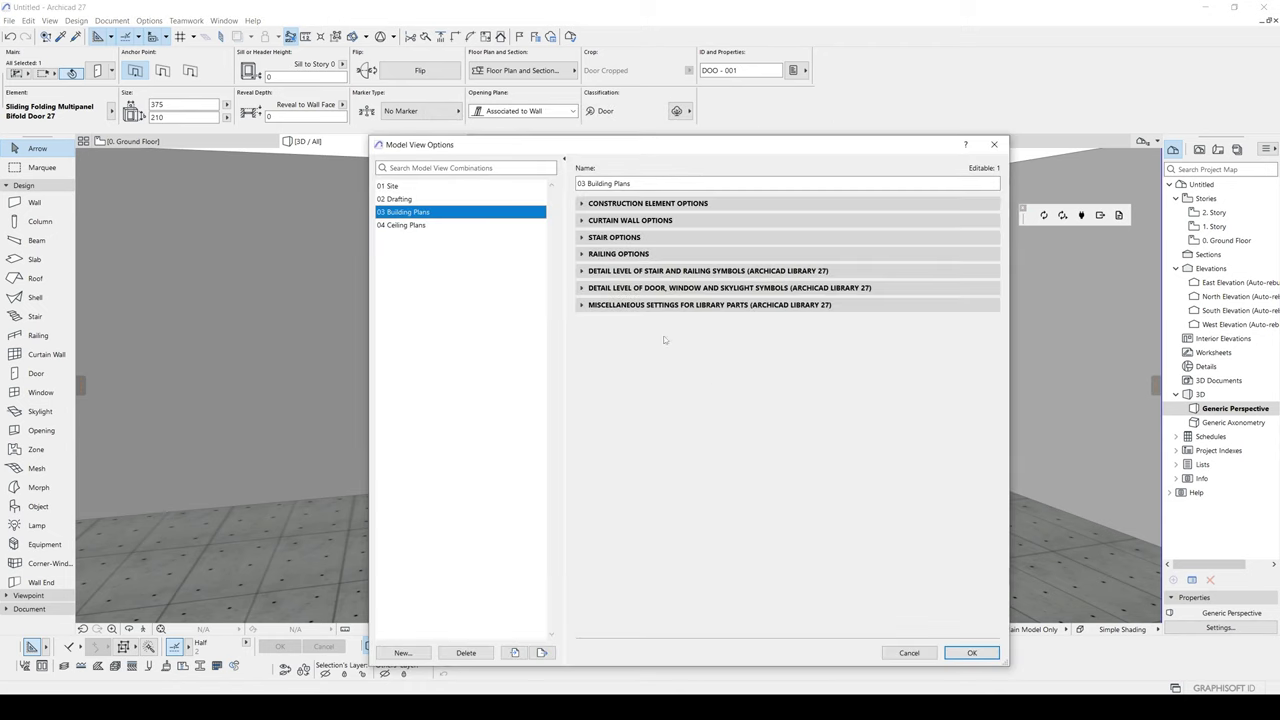
pyautogui.click(581, 288)
pyautogui.click(581, 288)
pyautogui.click(581, 271)
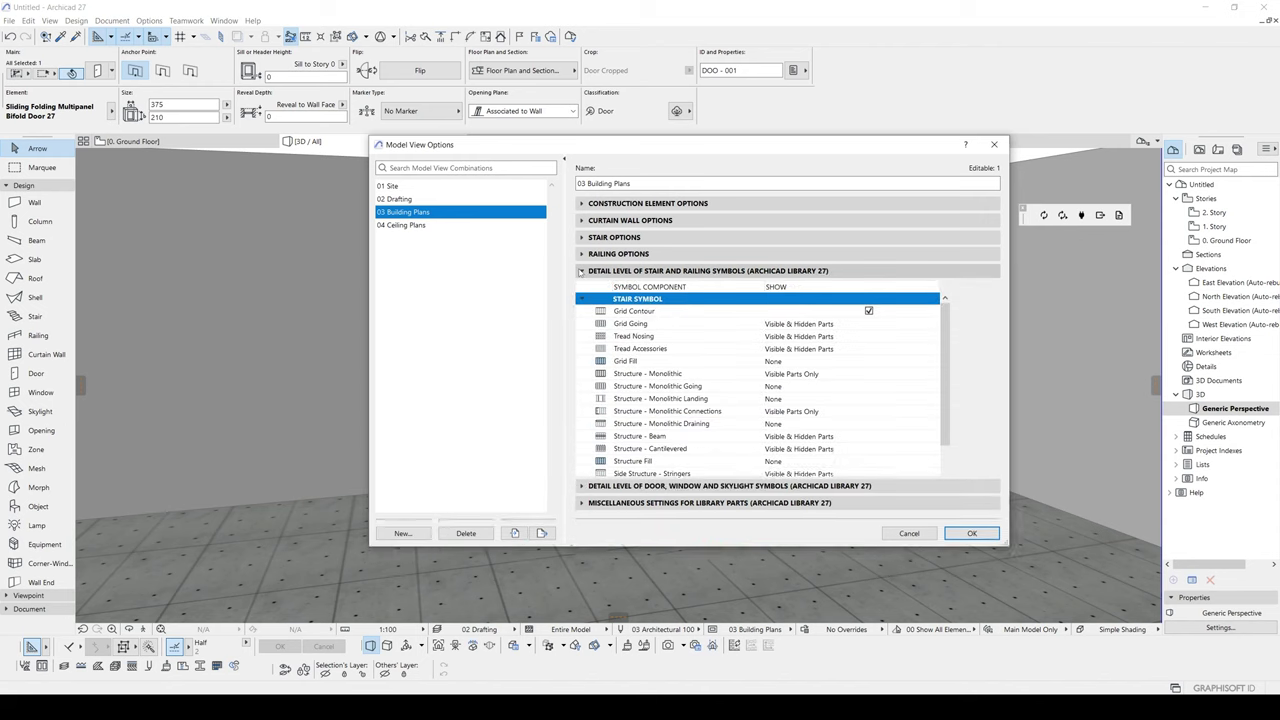
pyautogui.click(581, 271)
pyautogui.click(582, 305)
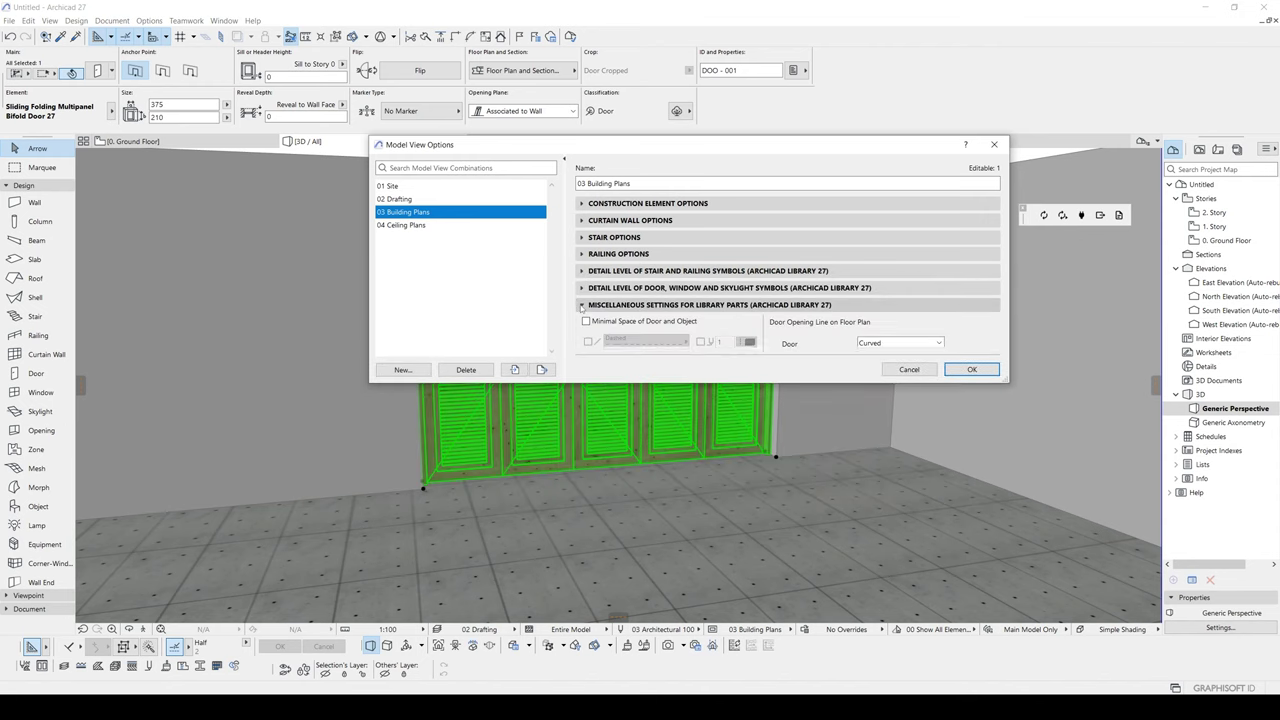
pyautogui.click(831, 539)
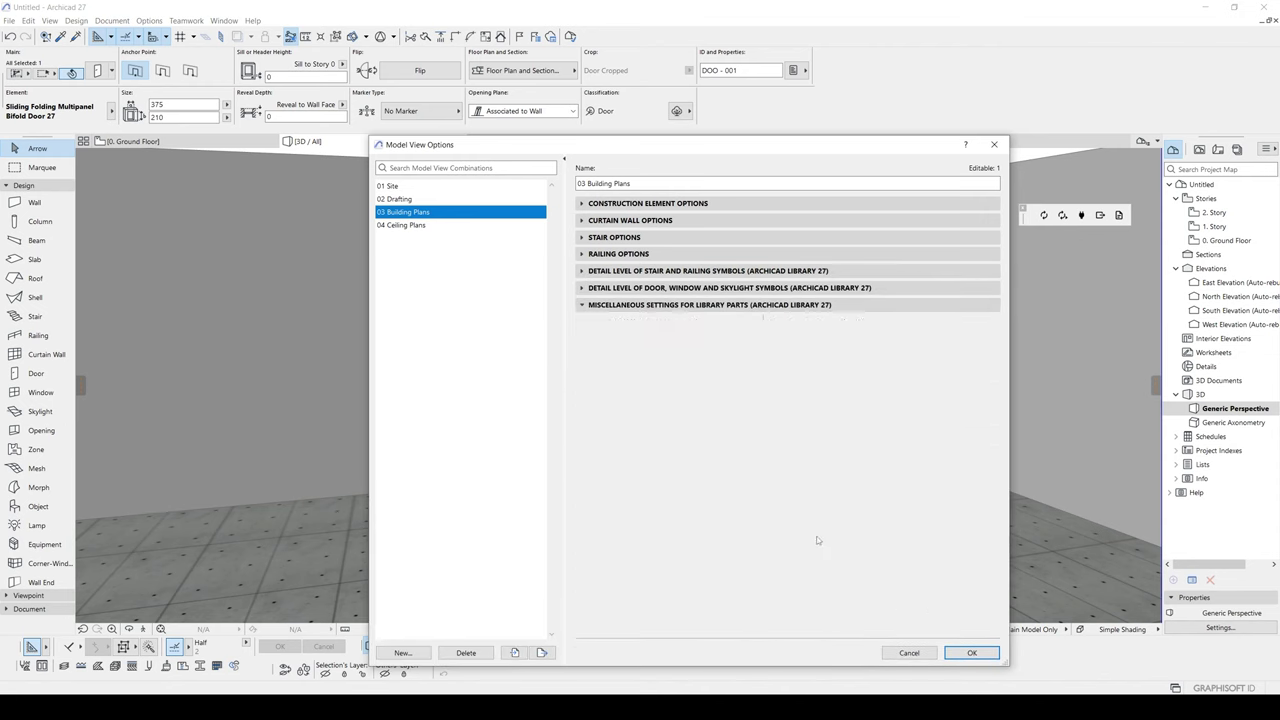
pyautogui.click(812, 540)
pyautogui.click(971, 652)
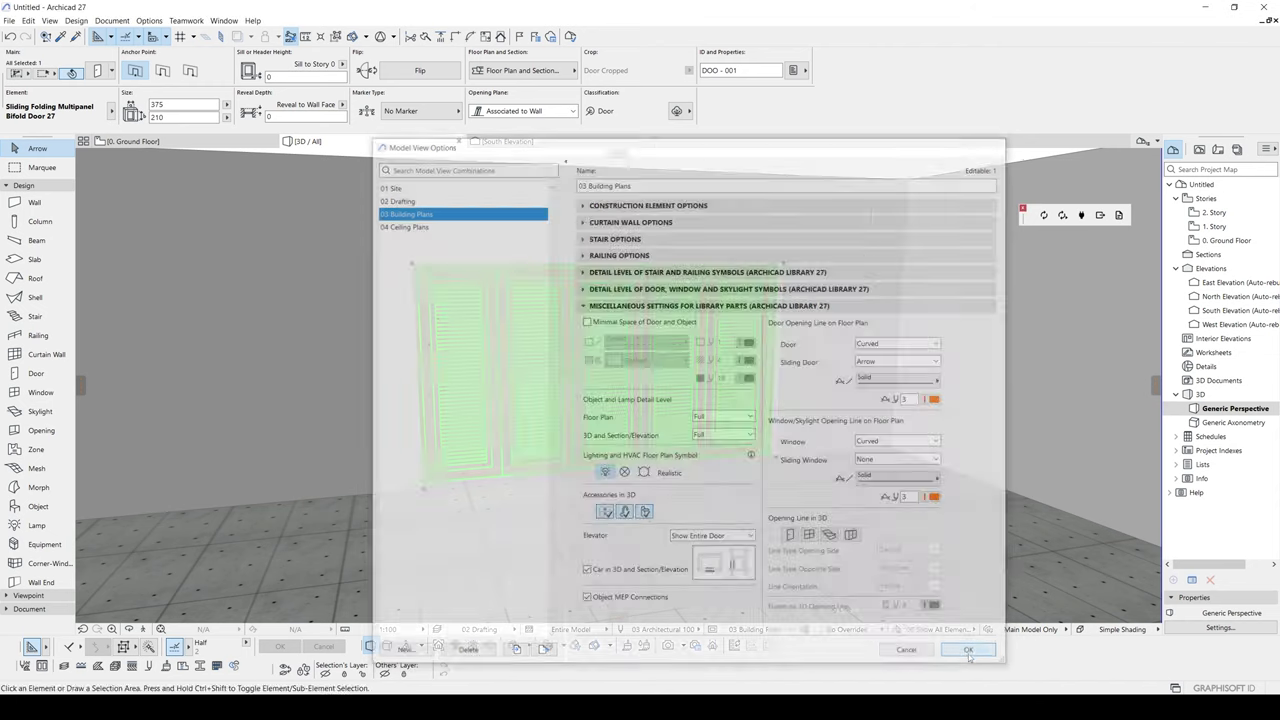
# Set the bifold door's number of leaves on side 1 to 4 in its Door Leaf Type settings
pyautogui.keyDown('shift'); pyautogui.moveTo(800, 432); pyautogui.dragTo(512, 428, button='middle'); pyautogui.keyUp('shift')
pyautogui.doubleClick(551, 391)
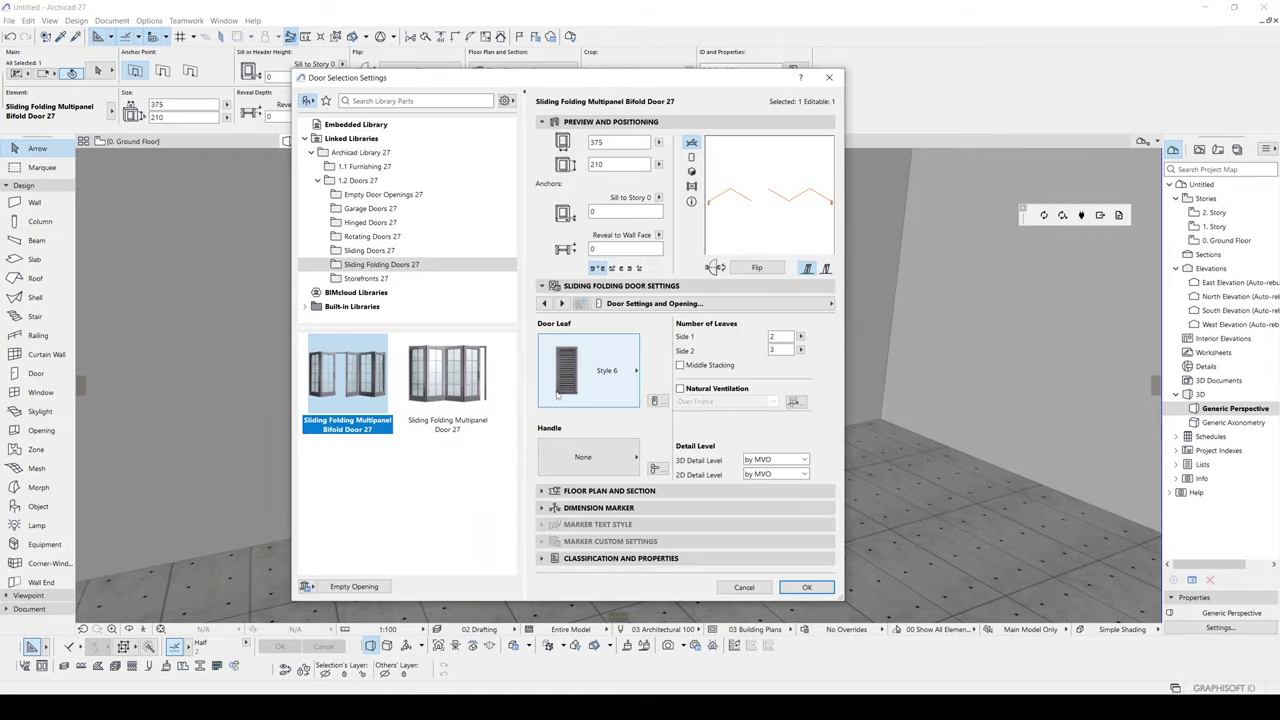
pyautogui.click(562, 304)
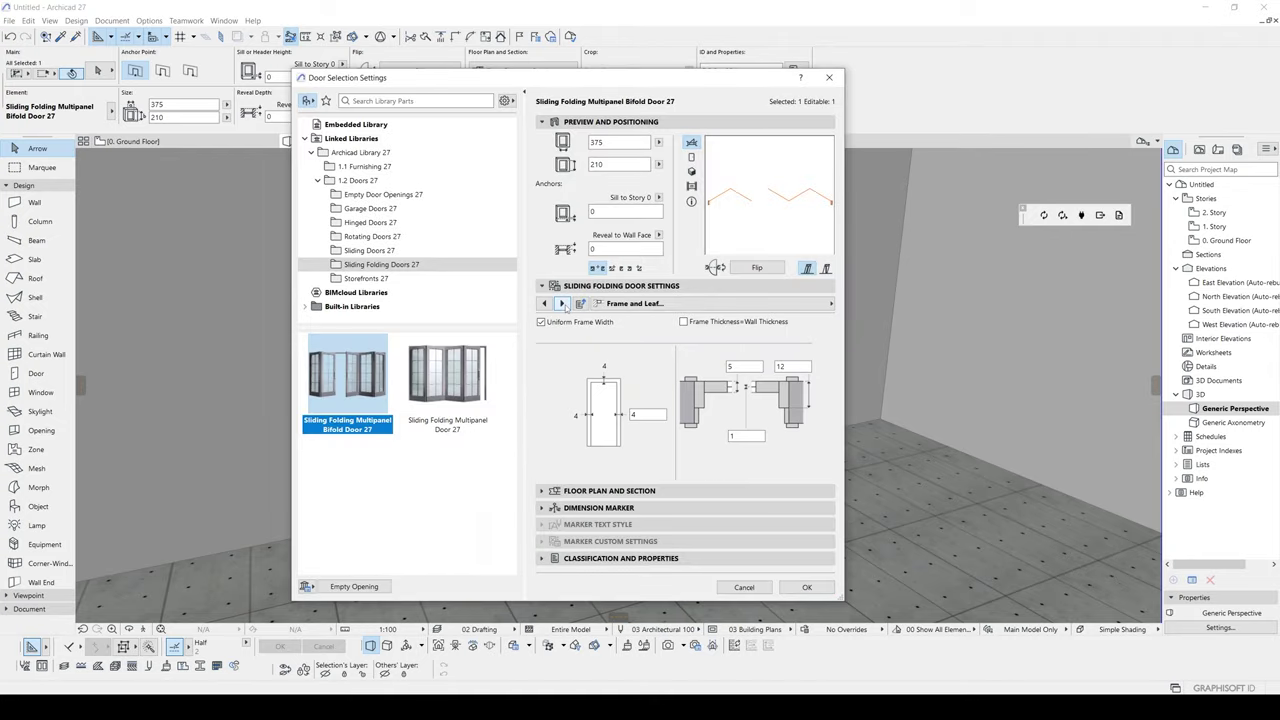
pyautogui.click(561, 303)
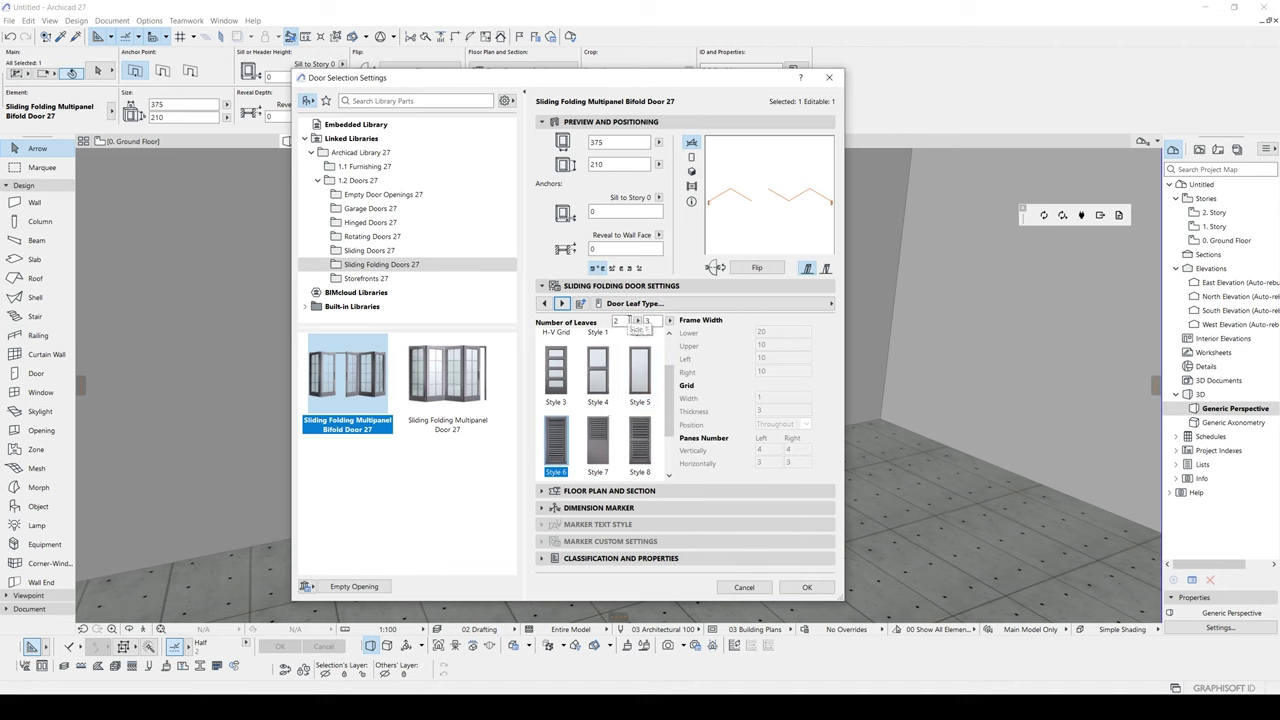
pyautogui.click(617, 321)
pyautogui.write('4')
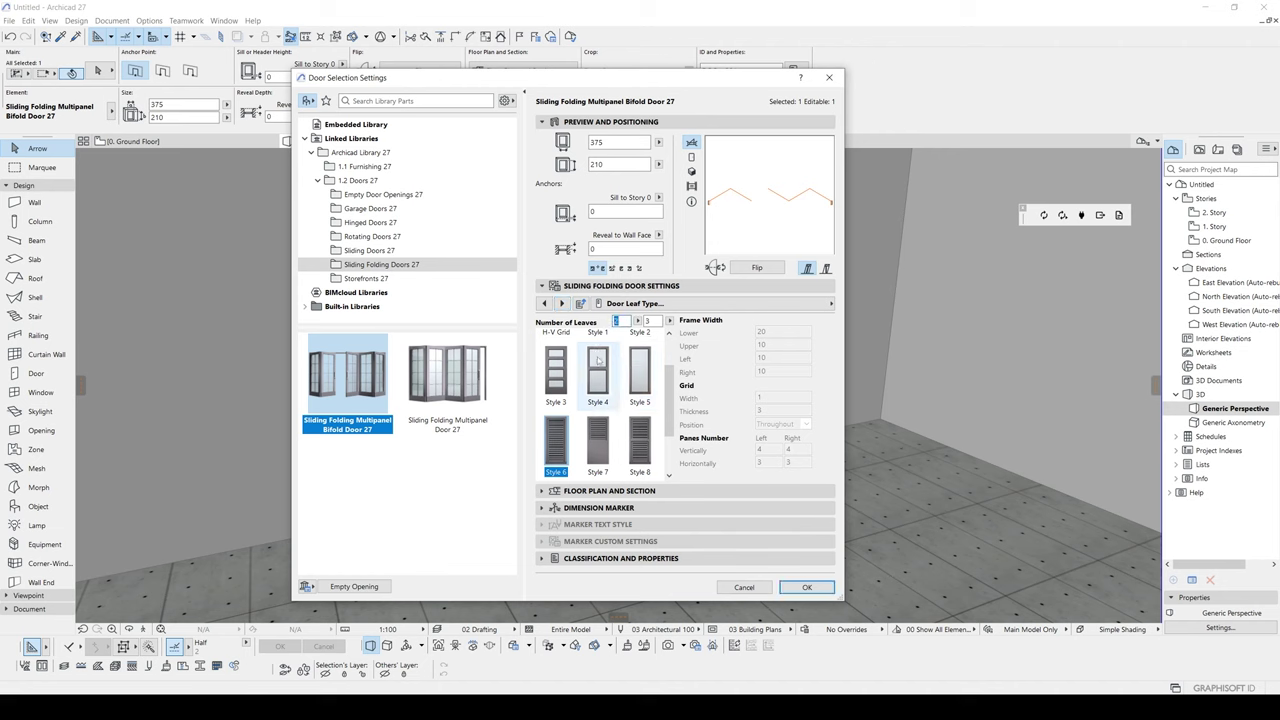
pyautogui.click(648, 321)
pyautogui.click(648, 321)
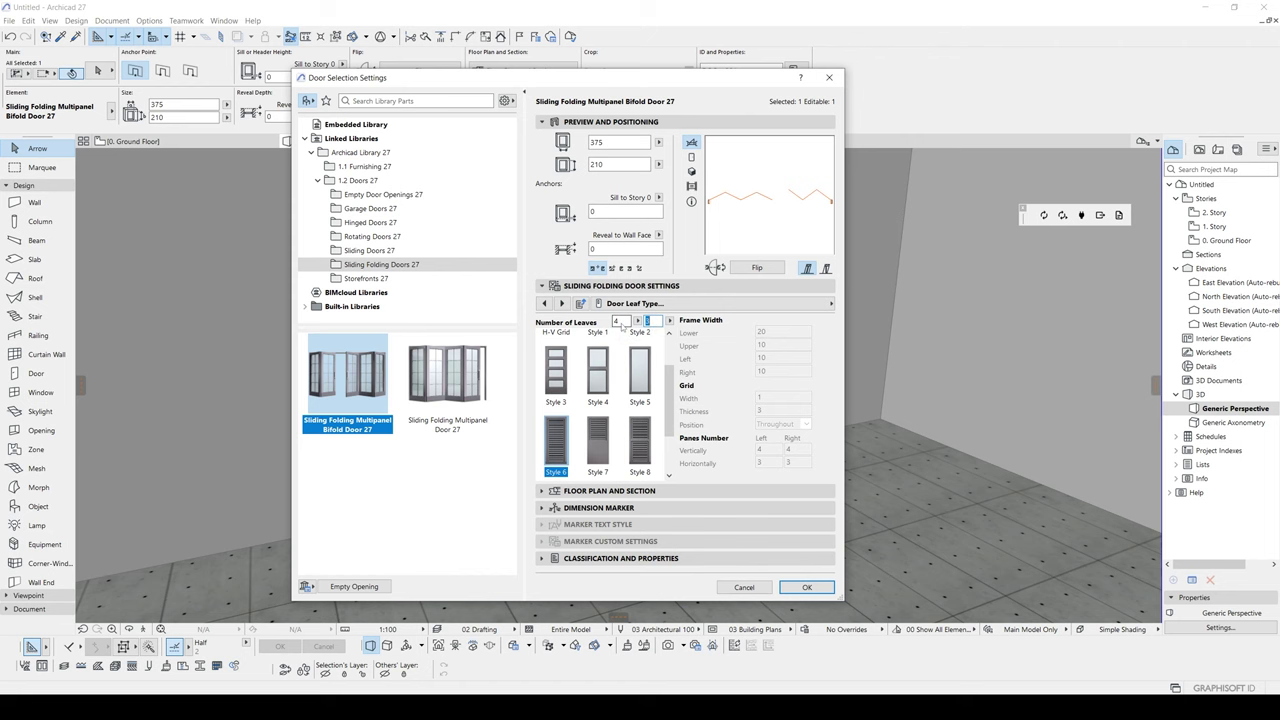
pyautogui.click(807, 587)
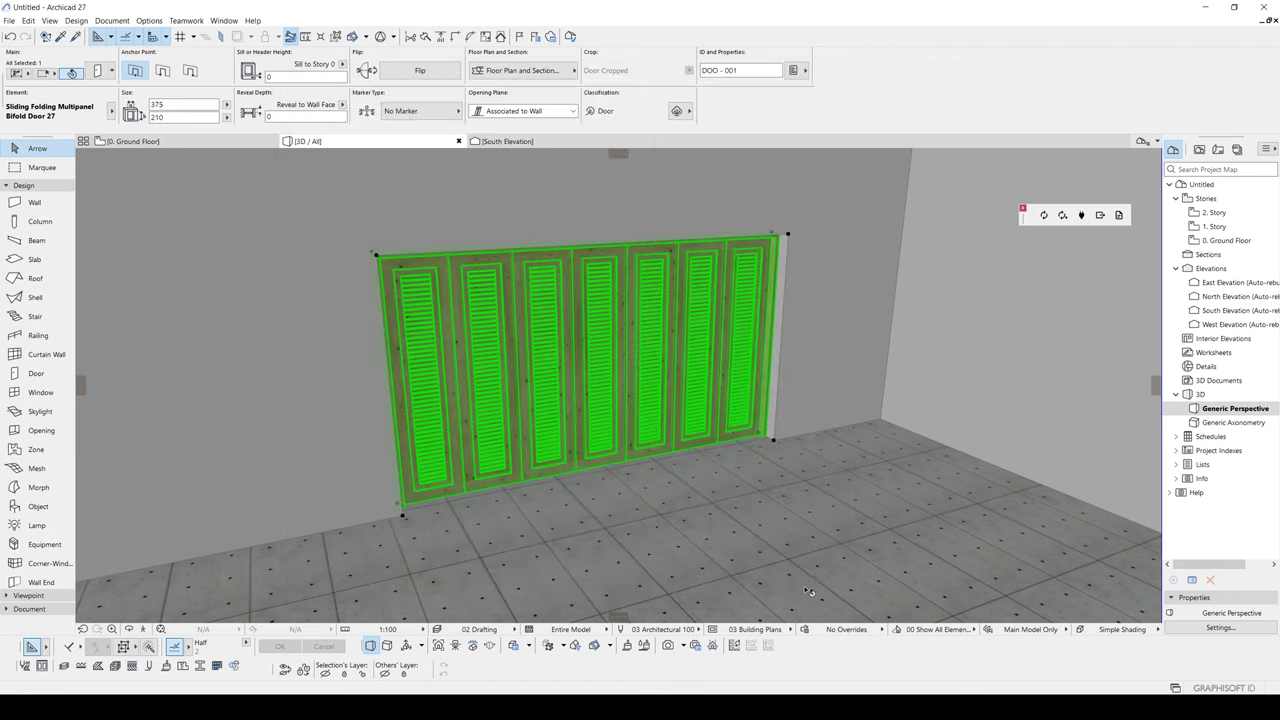
# Increase the number of leaves on side 1 of the bifold door to 8
pyautogui.keyDown('shift'); pyautogui.moveTo(690, 439); pyautogui.dragTo(511, 406, button='middle'); pyautogui.keyUp('shift')
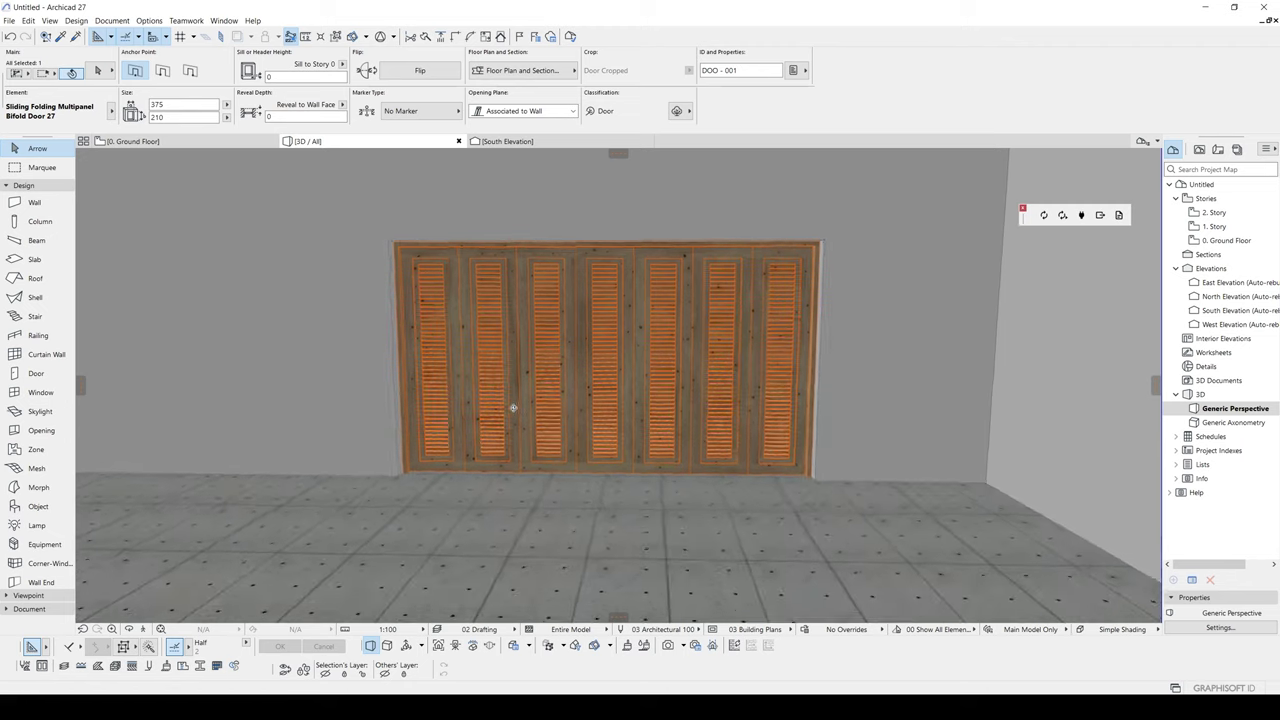
pyautogui.doubleClick(576, 400)
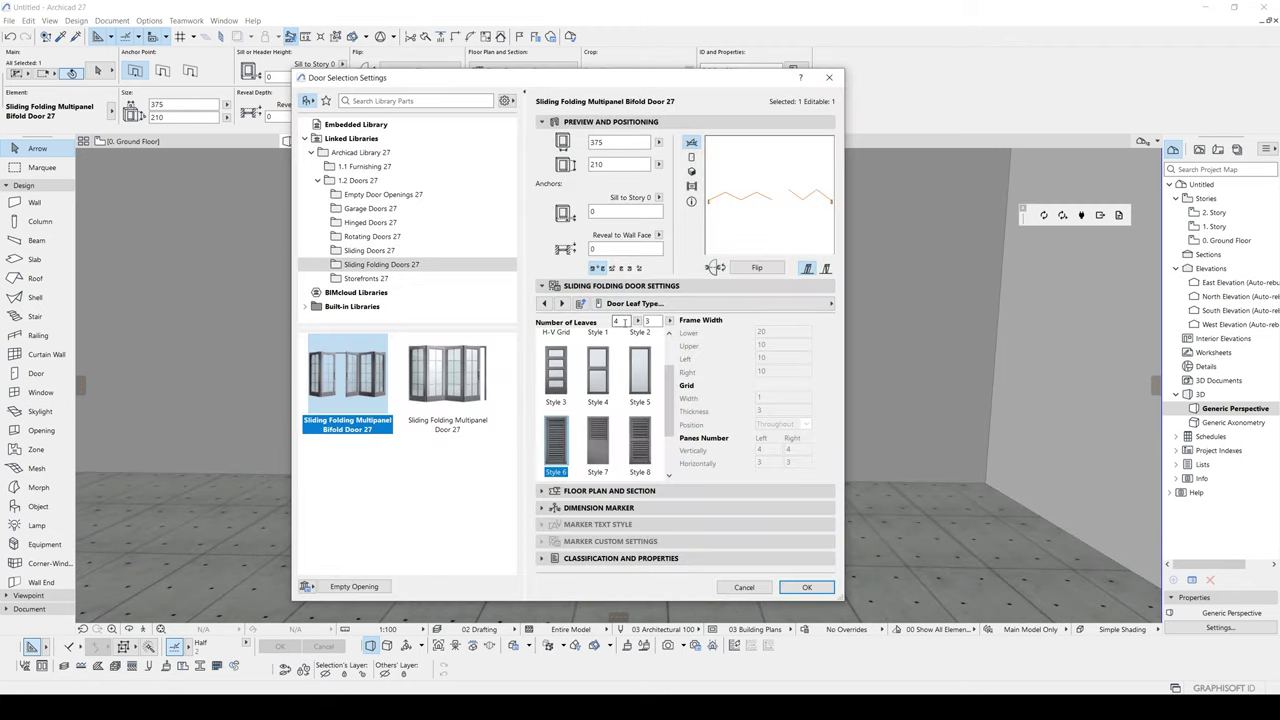
pyautogui.write('8')
pyautogui.press('Tab')
pyautogui.click(807, 588)
pyautogui.keyDown('shift'); pyautogui.moveTo(626, 388); pyautogui.dragTo(626, 506, button='middle'); pyautogui.keyUp('shift')
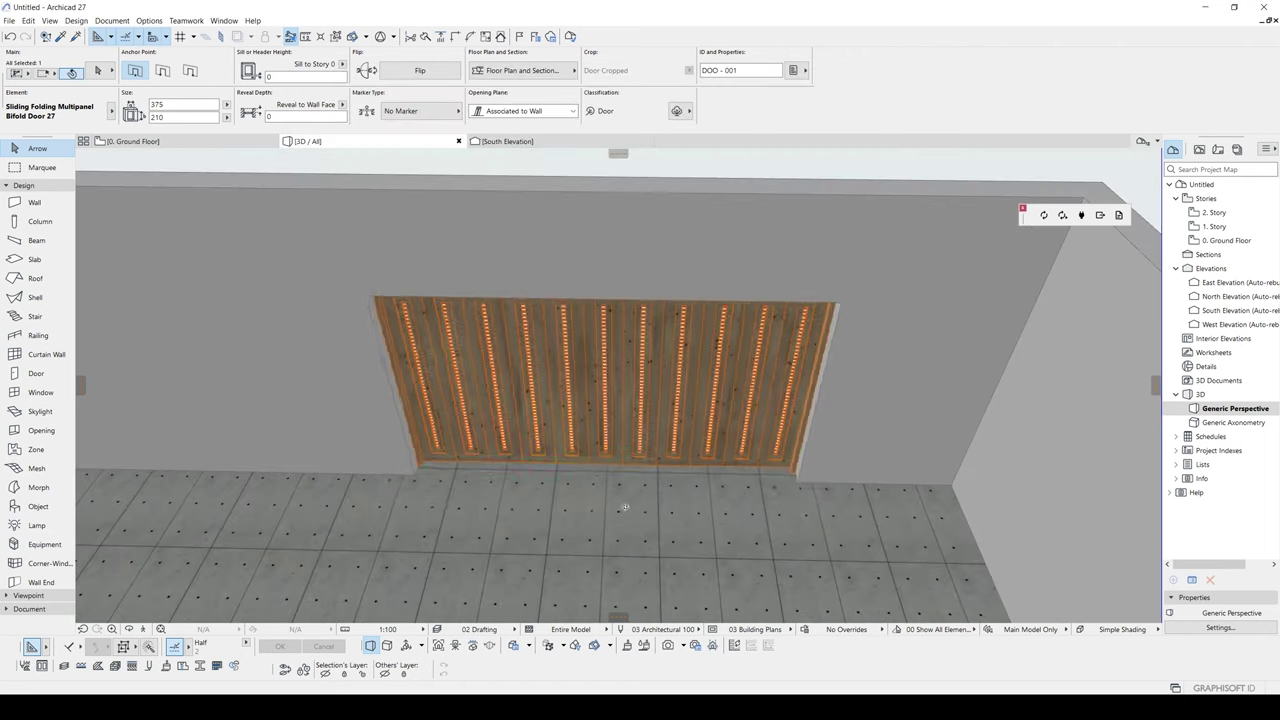
# Stretch the bifold door along the wall in 3D to a width of about 871 cm
pyautogui.click(415, 477)
pyautogui.moveTo(415, 477); pyautogui.dragTo(580, 430, button='middle')
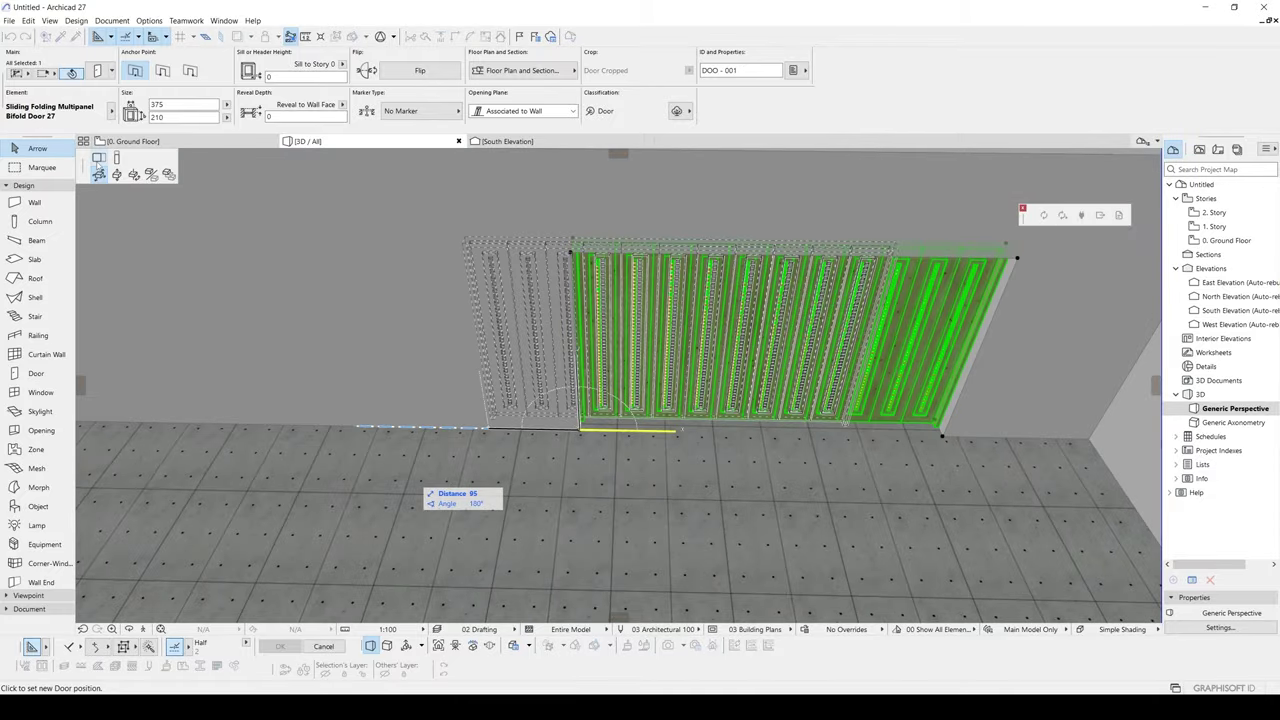
pyautogui.click(98, 157)
pyautogui.moveTo(397, 406); pyautogui.dragTo(582, 419, button='middle')
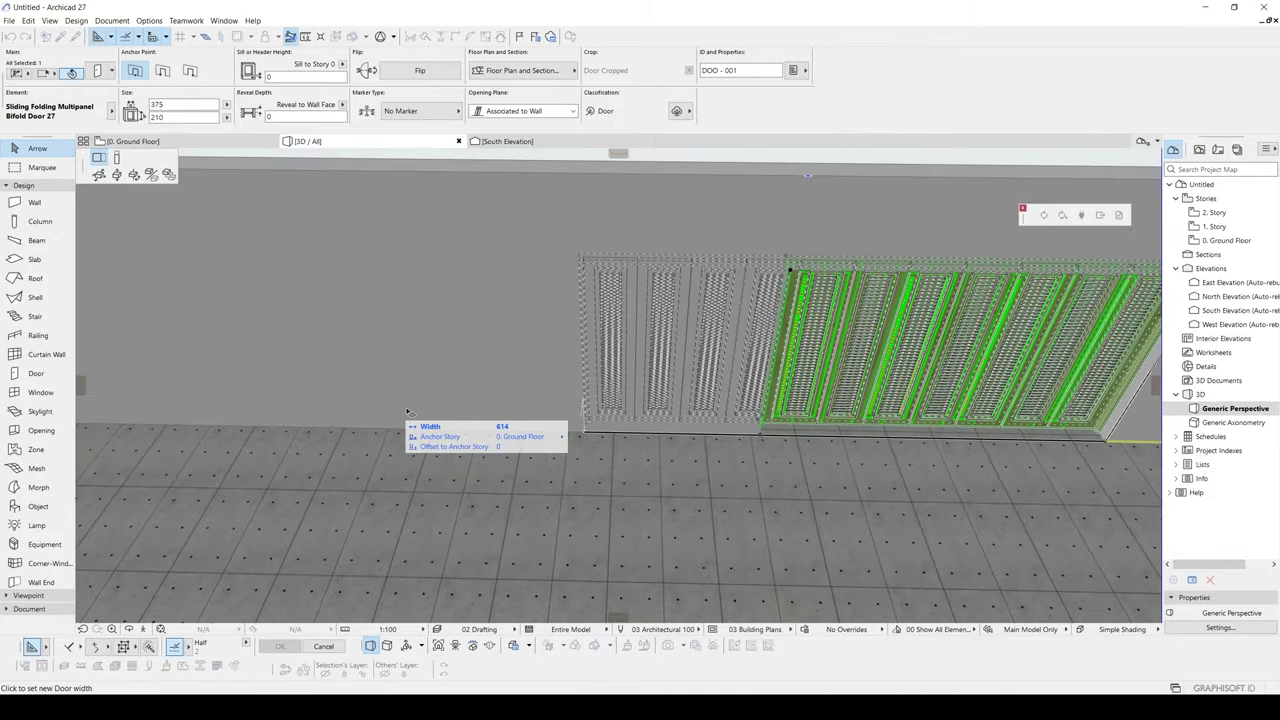
pyautogui.click(313, 428)
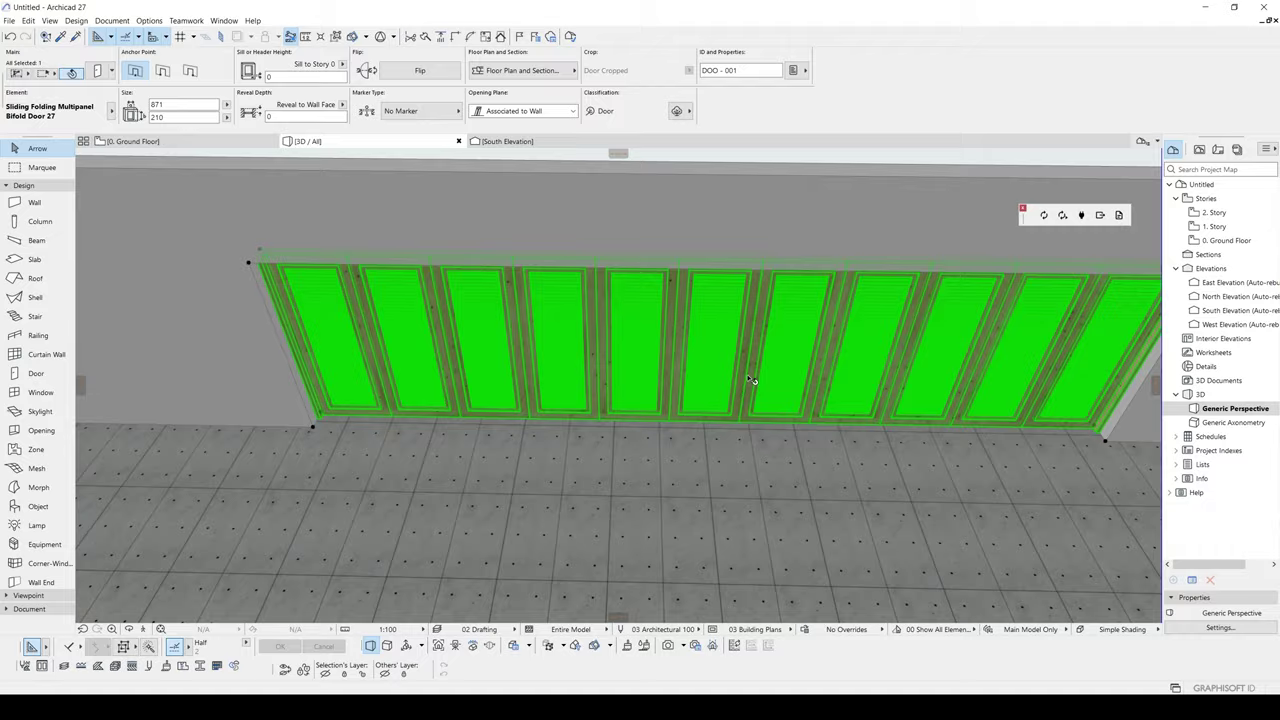
# From outside the room, fold the leaves on one side of the widened bifold door partly open by stretching its opening width
pyautogui.keyDown('shift'); pyautogui.moveTo(754, 383); pyautogui.dragTo(818, 287, button='middle'); pyautogui.keyUp('shift')
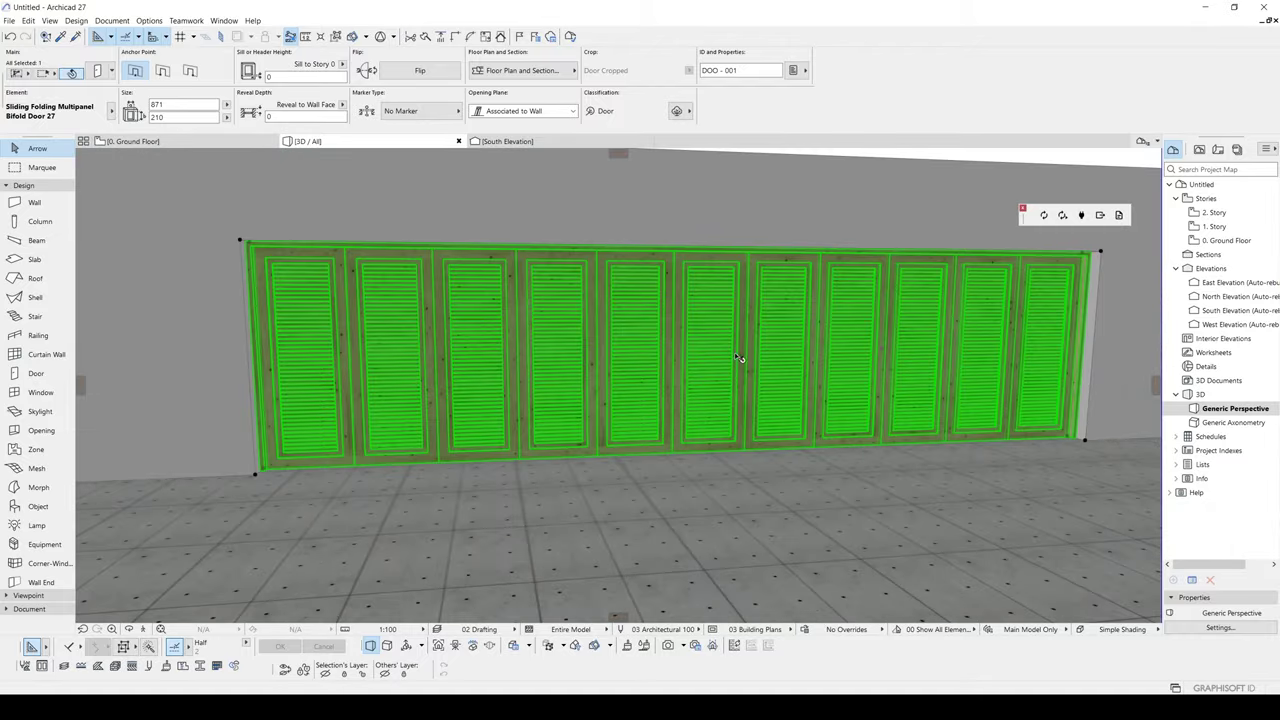
pyautogui.keyDown('shift'); pyautogui.moveTo(738, 357); pyautogui.dragTo(527, 406, button='middle'); pyautogui.keyUp('shift')
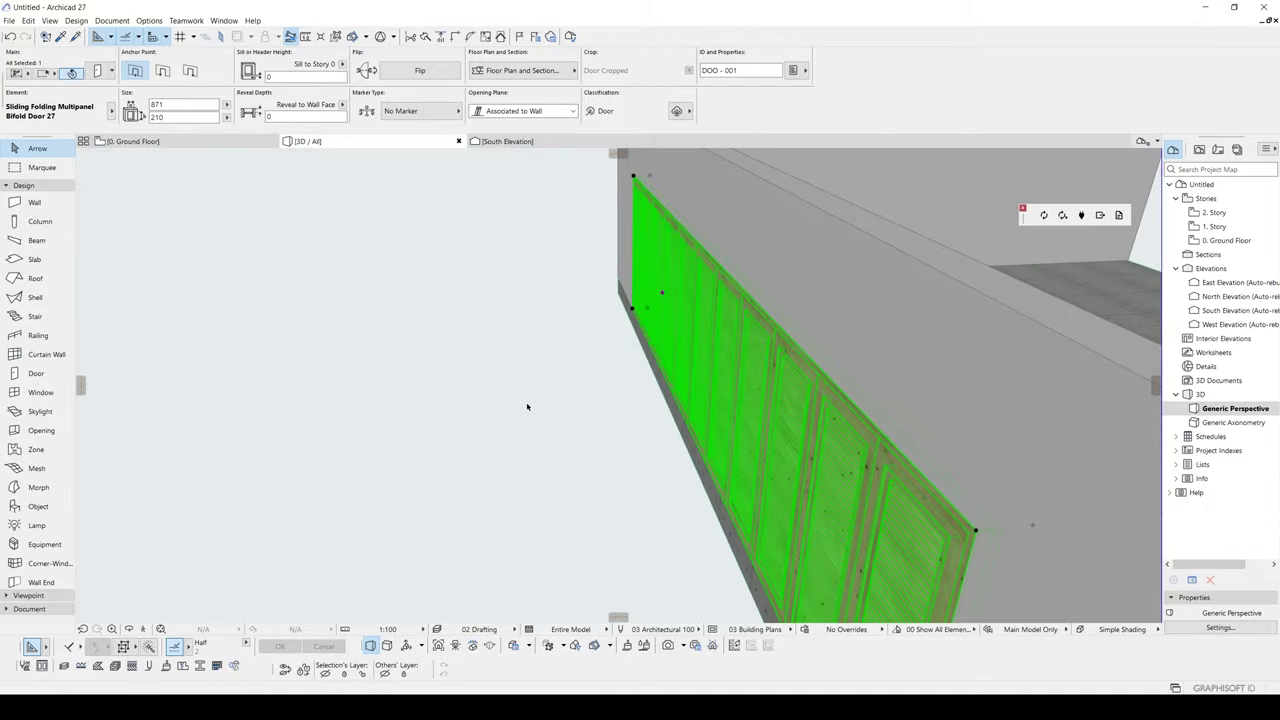
pyautogui.click(666, 299)
pyautogui.click(714, 354)
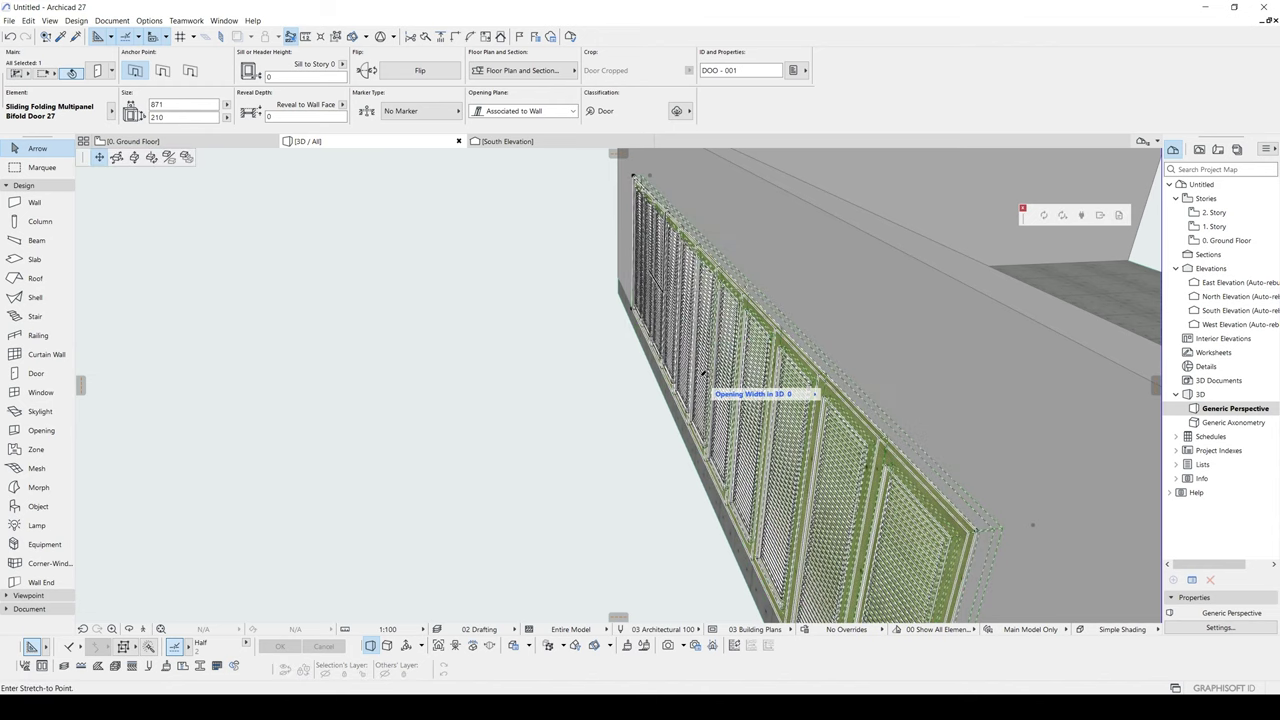
pyautogui.click(713, 370)
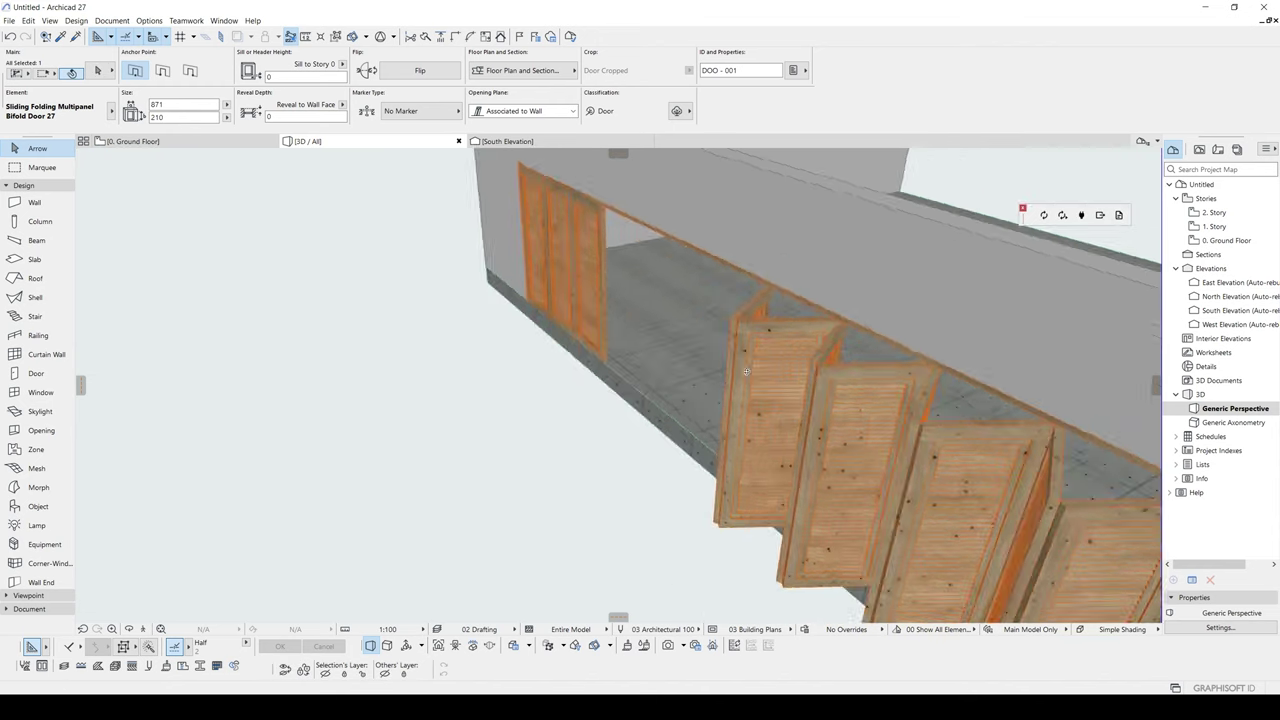
# Set the bifold door's number of leaves to 5 on each side in its selection settings
pyautogui.keyDown('shift'); pyautogui.moveTo(746, 371); pyautogui.dragTo(678, 373, button='middle'); pyautogui.keyUp('shift')
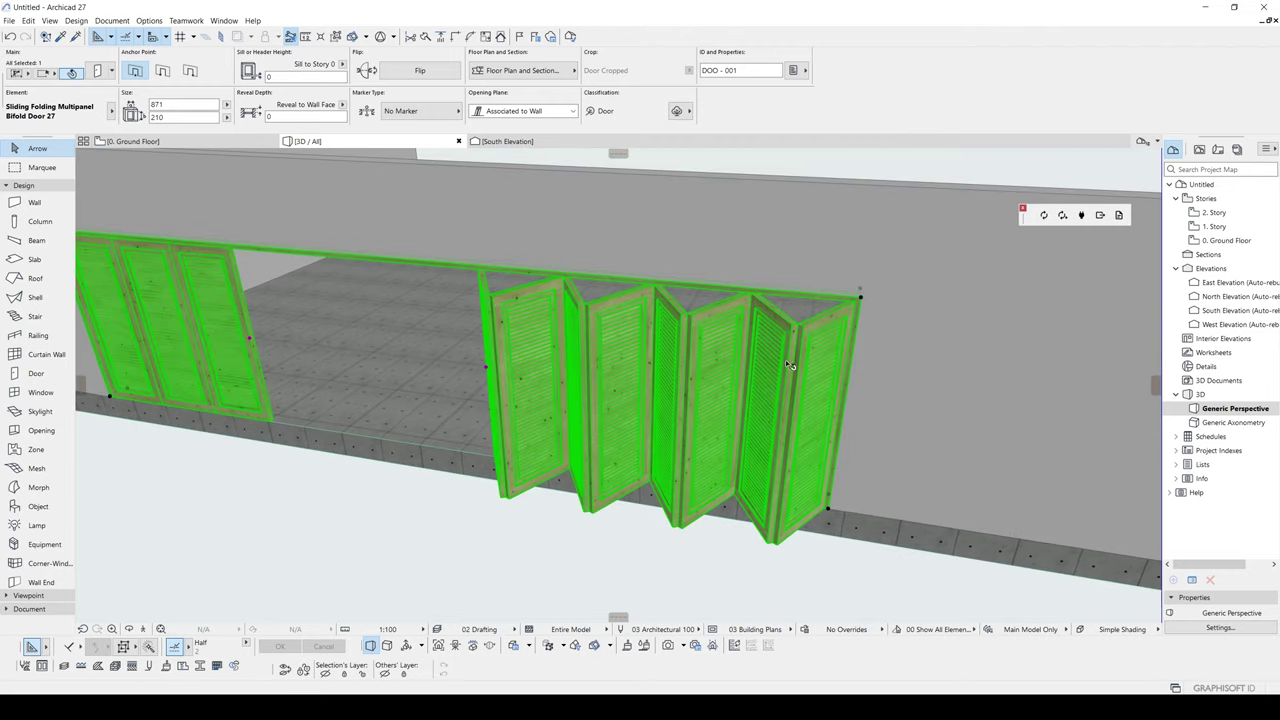
pyautogui.doubleClick(518, 317)
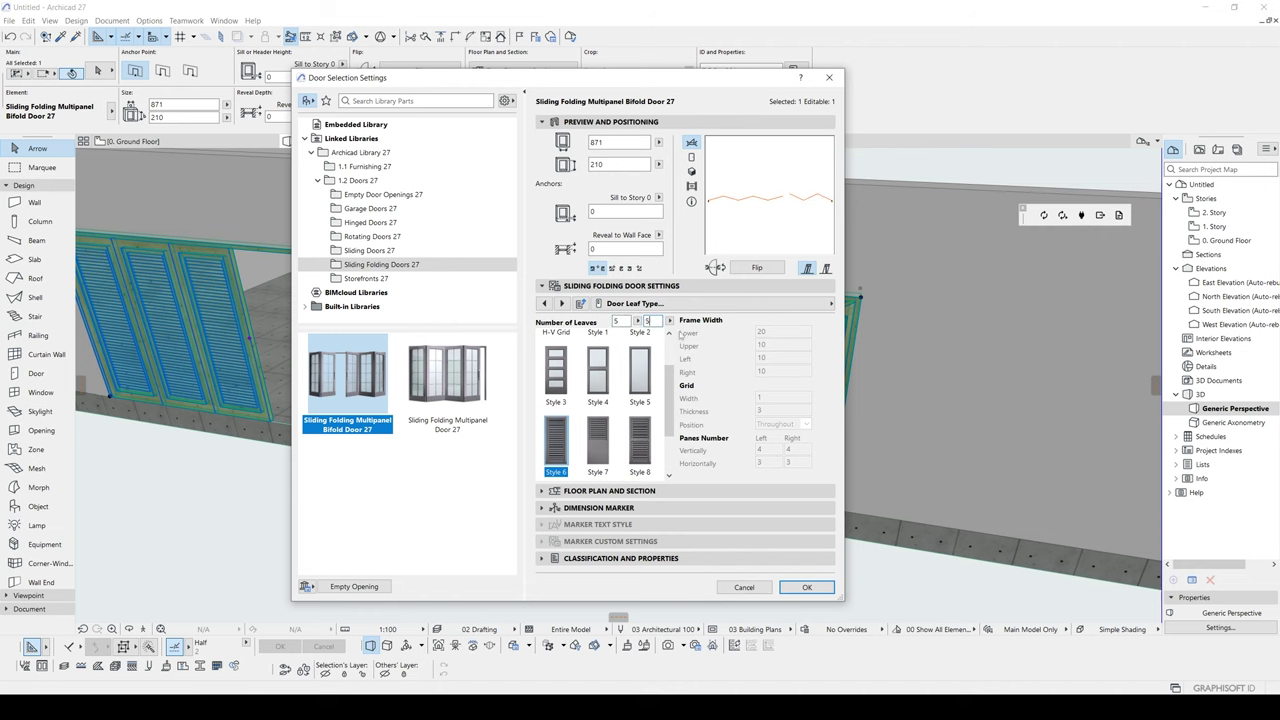
pyautogui.doubleClick(622, 321)
pyautogui.click(806, 587)
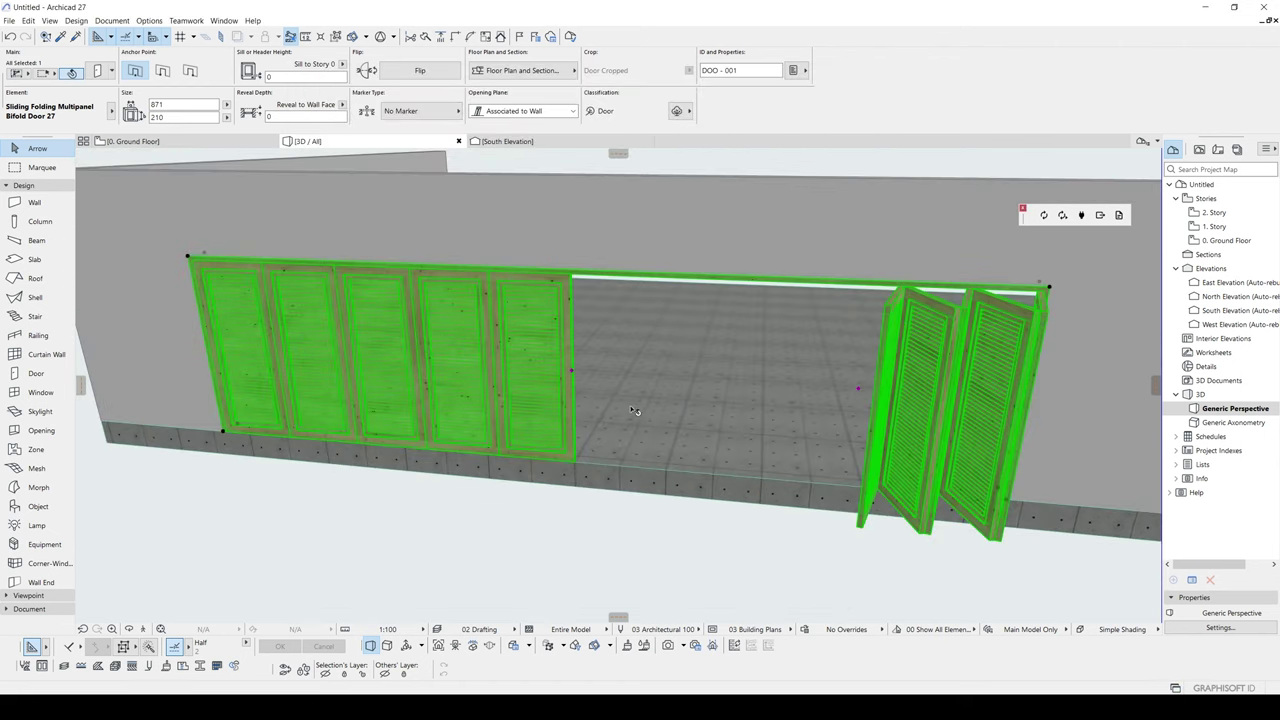
# Fold the closed leaves on the other side of the bifold door open by stretching its opening width in 3D
pyautogui.click(573, 372)
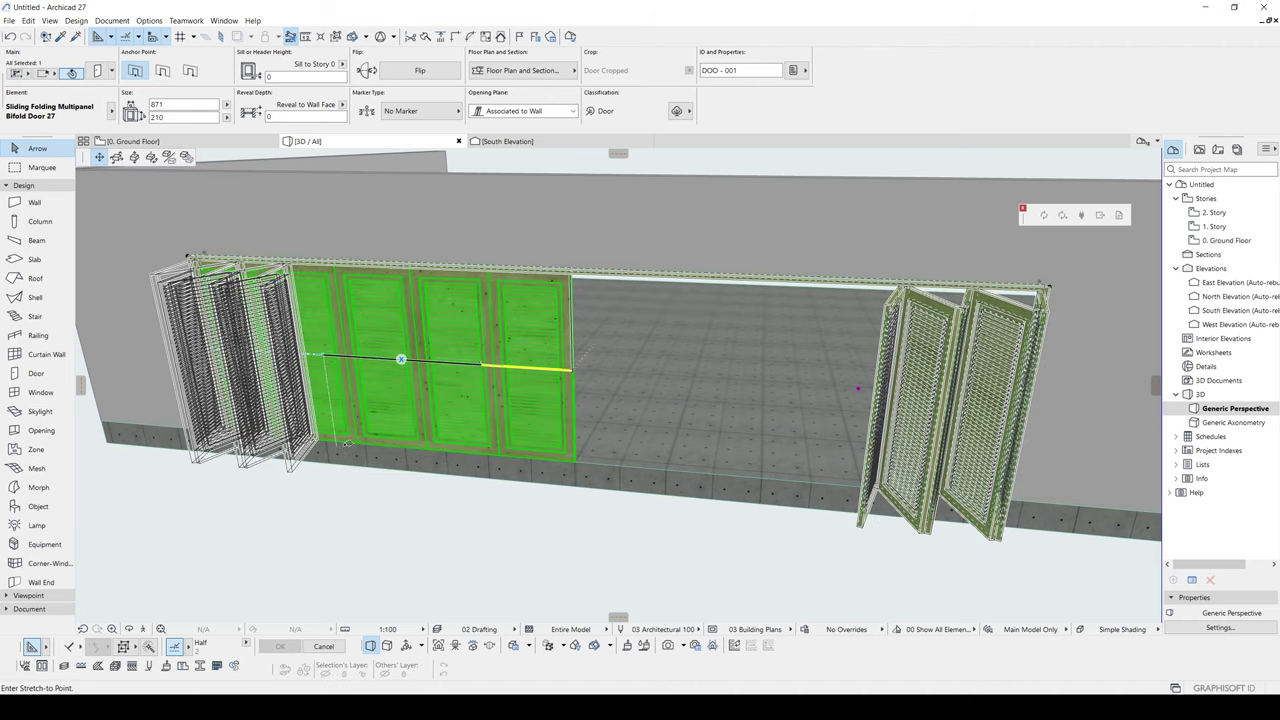
pyautogui.click(348, 446)
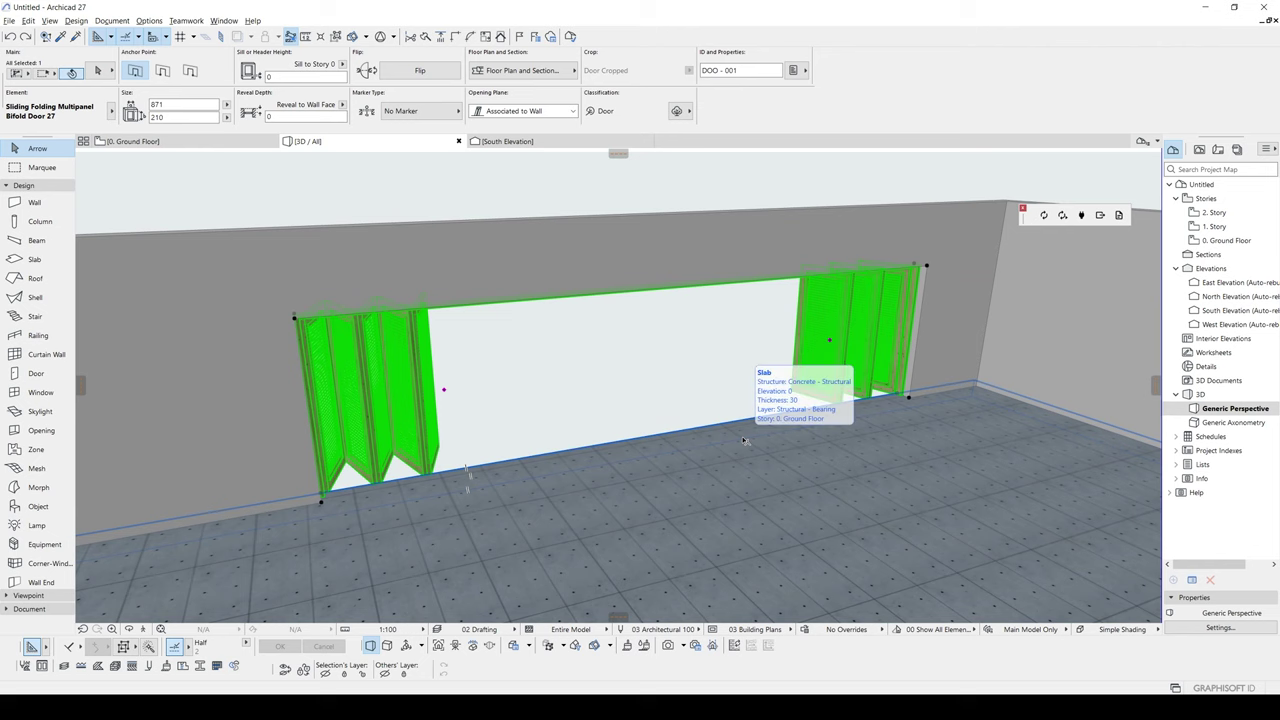
# Add a rail to the bifold door in its fixtures and fittings settings and inspect it along the floor
pyautogui.hotkey('ctrl', 't')
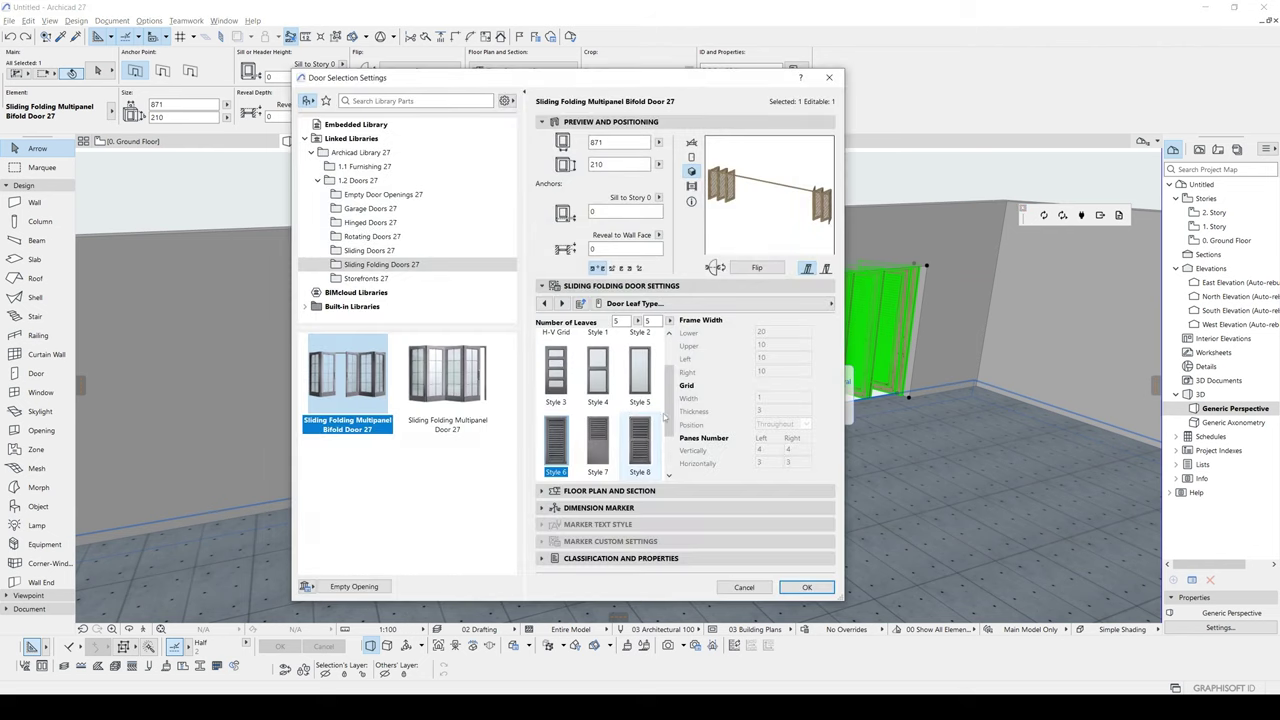
pyautogui.click(562, 303)
pyautogui.click(562, 303)
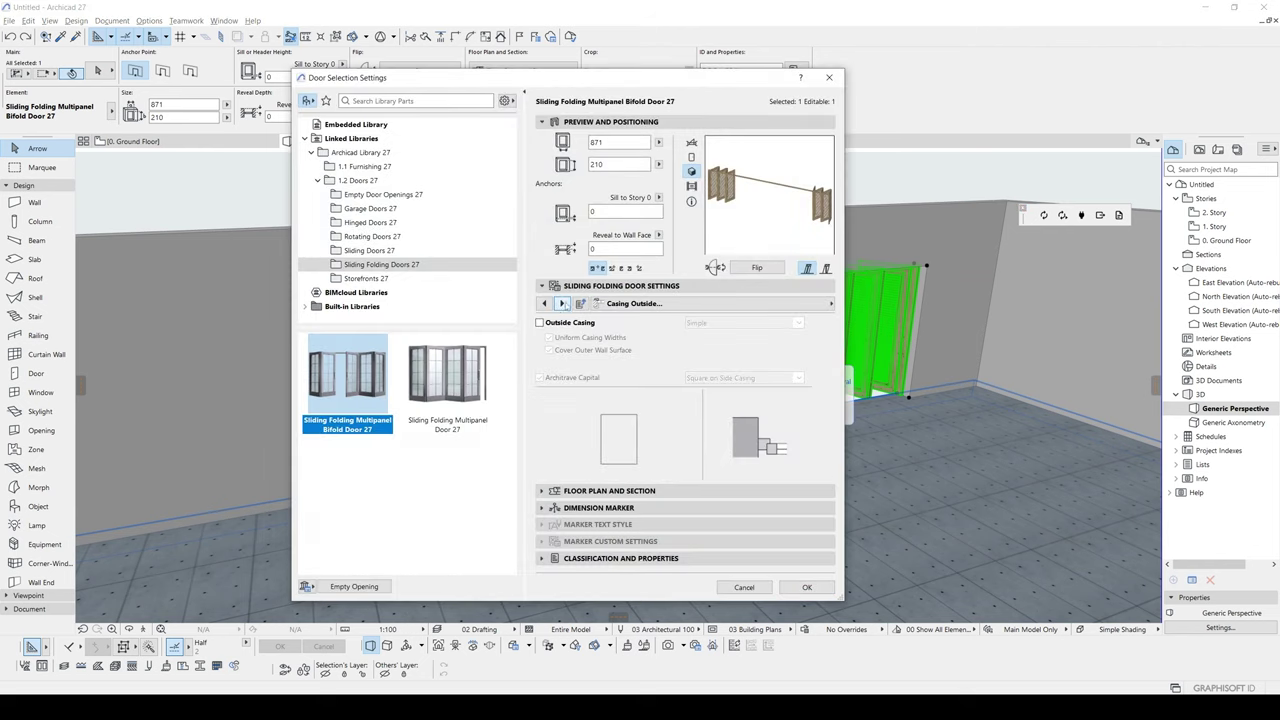
pyautogui.click(545, 303)
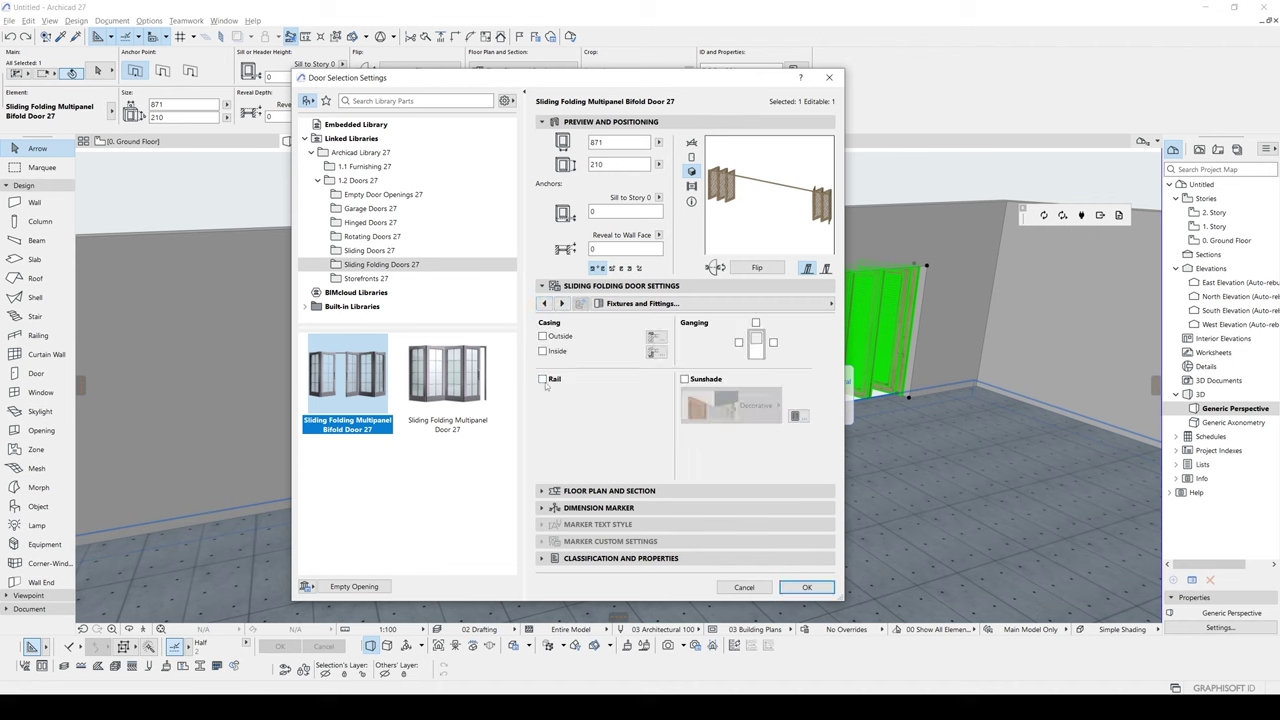
pyautogui.click(543, 379)
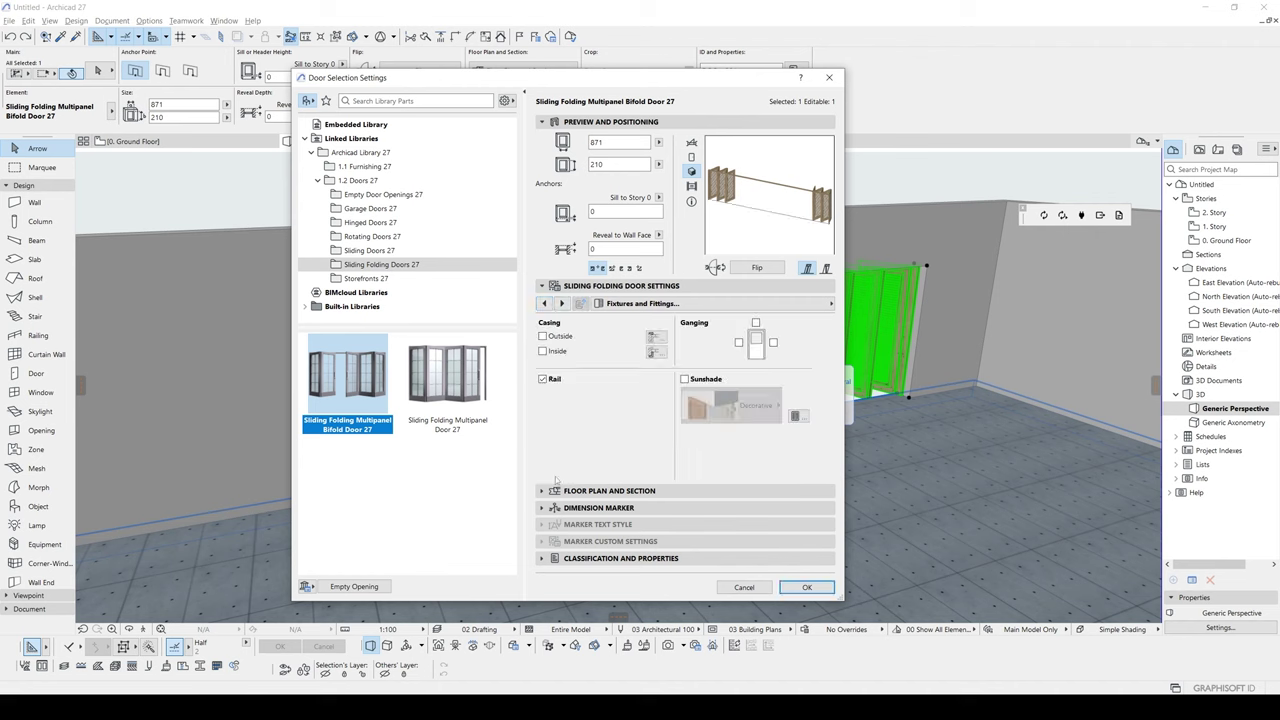
pyautogui.click(810, 587)
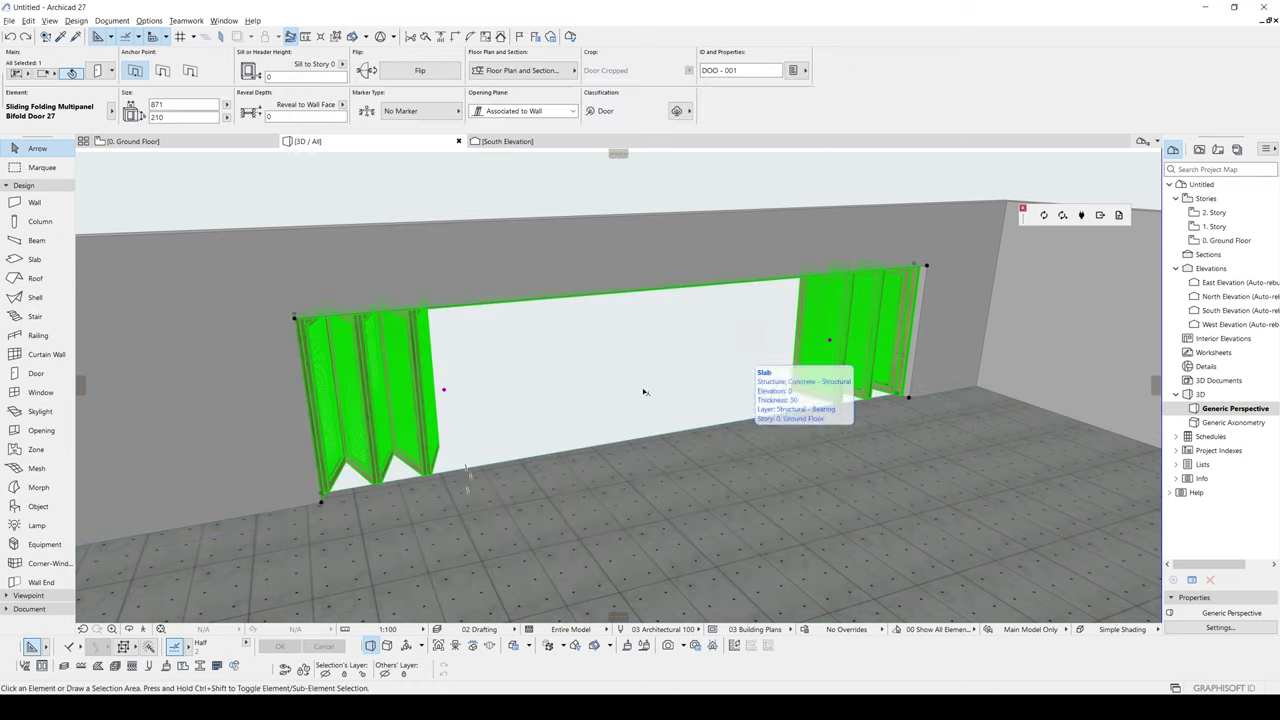
pyautogui.press('Escape')
pyautogui.scroll(10, 449, 473)
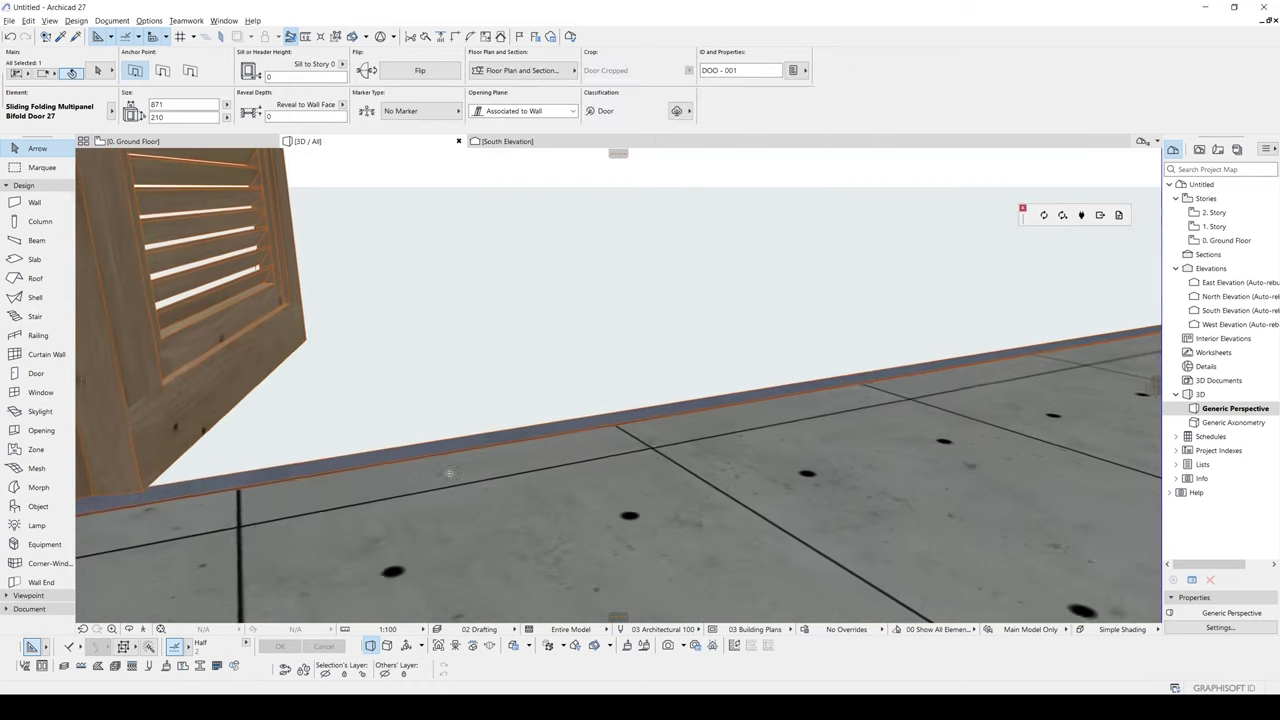
pyautogui.scroll(-10, 449, 473)
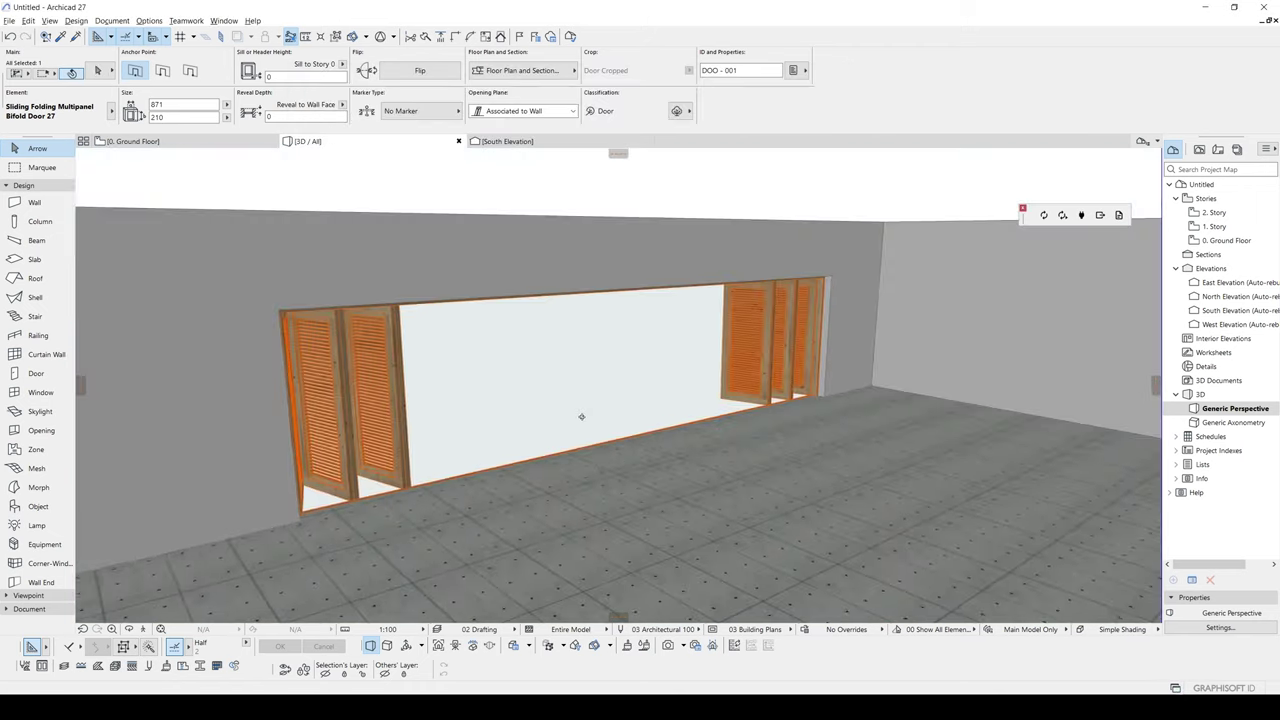
pyautogui.keyDown('shift'); pyautogui.moveTo(582, 417); pyautogui.dragTo(564, 444, button='middle'); pyautogui.keyUp('shift')
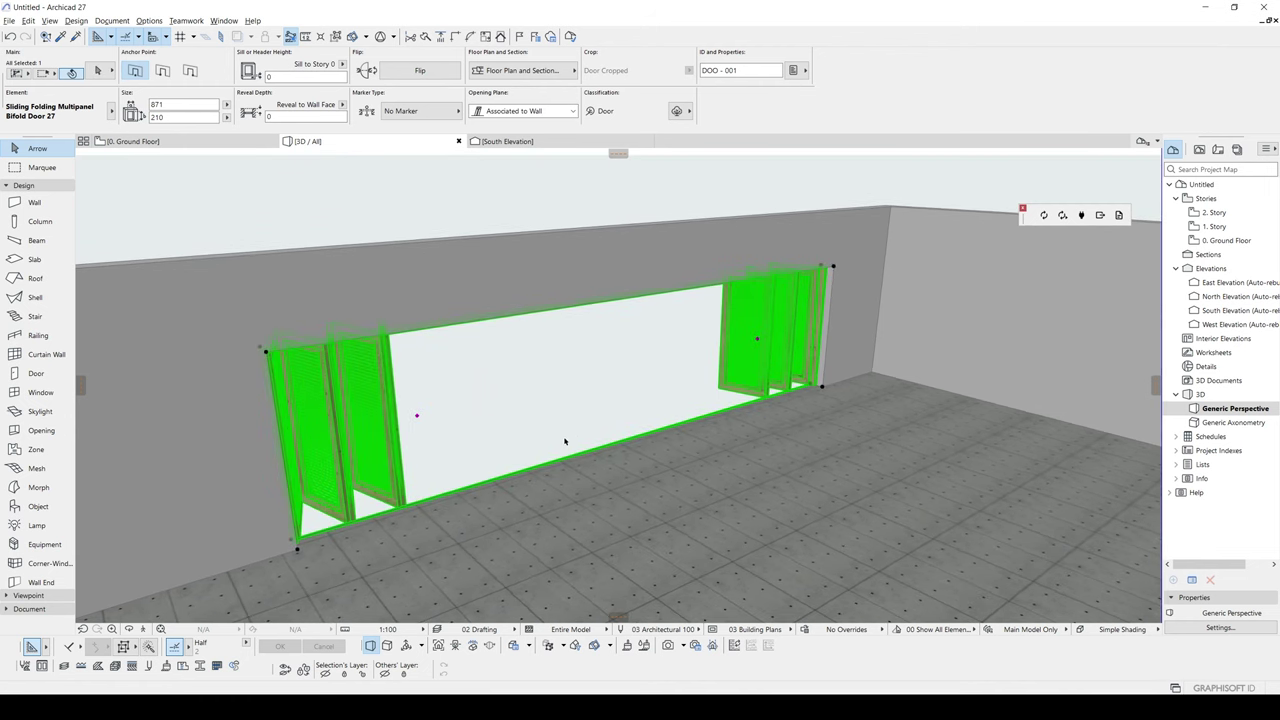
# Replace the bifold door with Sliding Folding Multipanel Door 27 and enable middle stacking
pyautogui.doubleClick(564, 441)
pyautogui.click(445, 380)
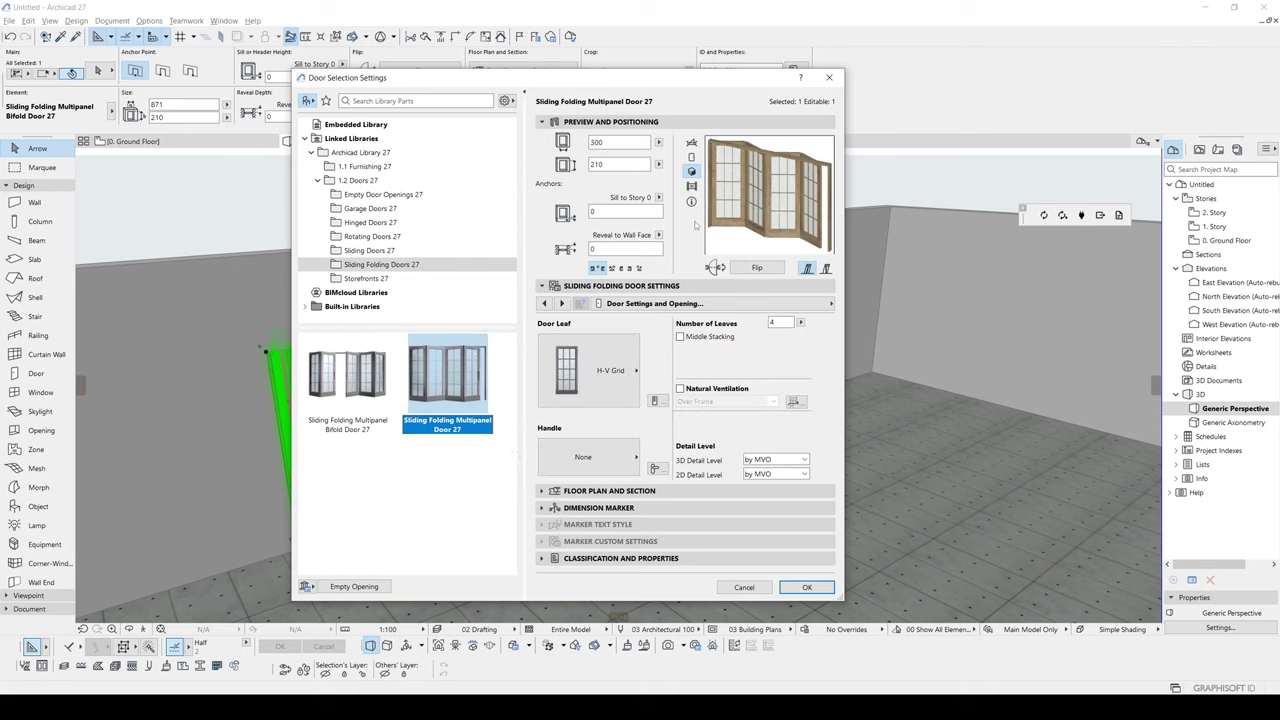
pyautogui.click(701, 338)
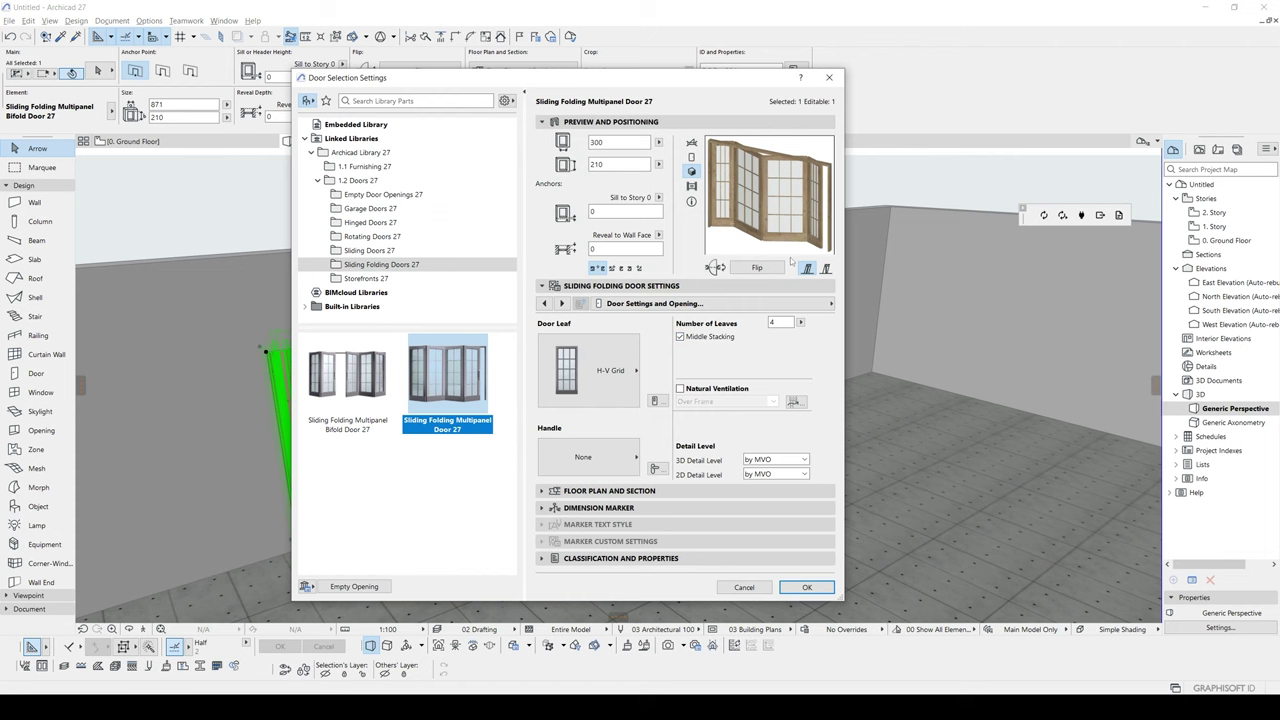
pyautogui.click(806, 587)
pyautogui.keyDown('shift'); pyautogui.moveTo(724, 432); pyautogui.dragTo(550, 418, button='middle'); pyautogui.keyUp('shift')
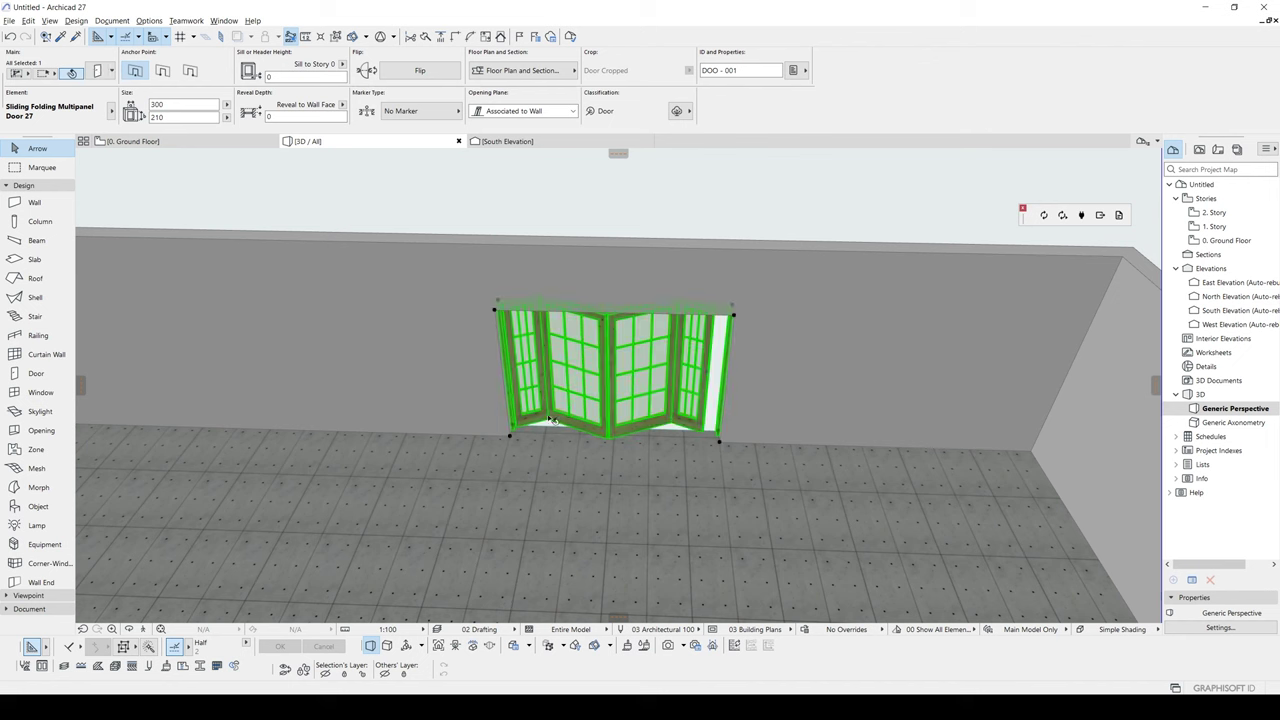
# Disable middle stacking on the multipanel door and set its 3D detail level to Full
pyautogui.doubleClick(576, 413)
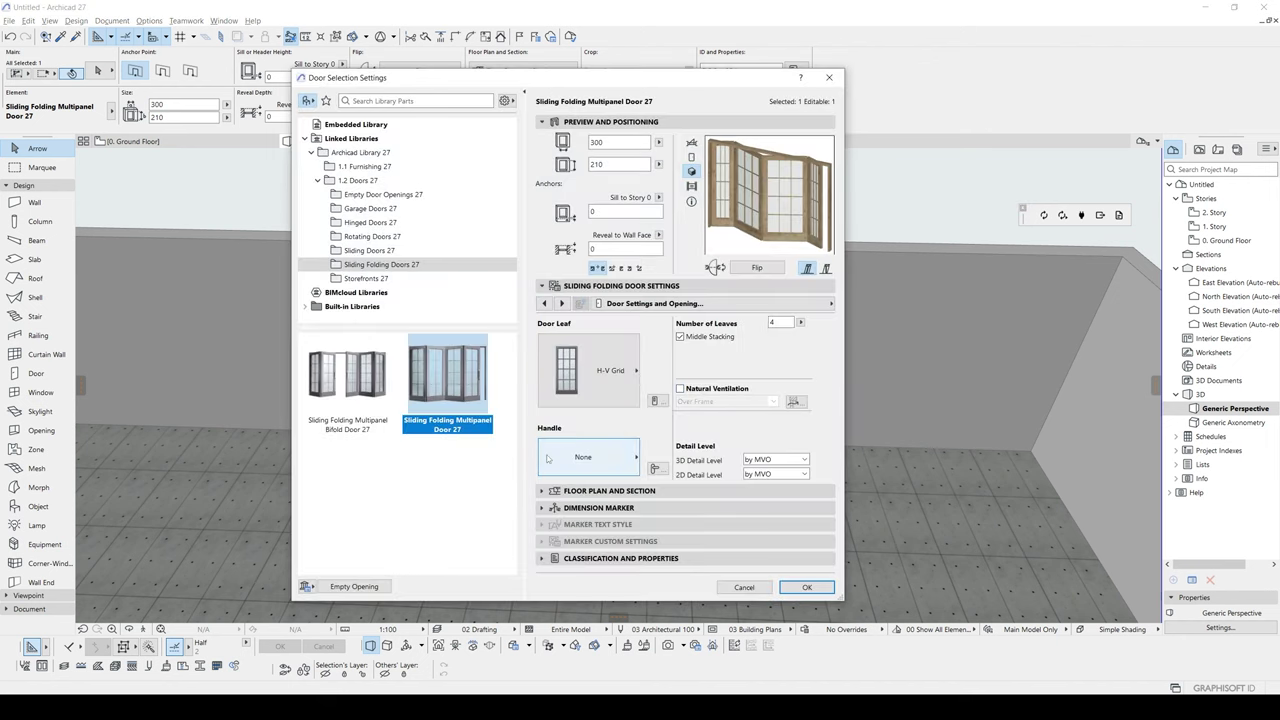
pyautogui.click(681, 337)
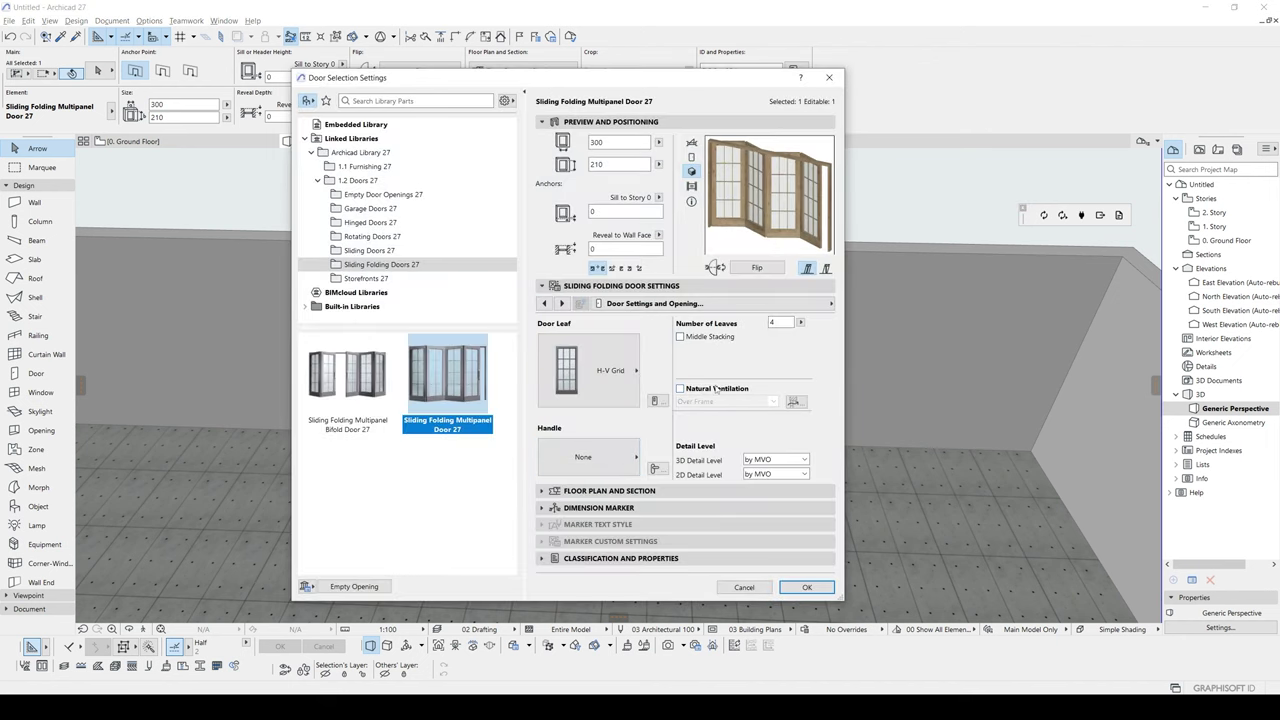
pyautogui.click(765, 459)
pyautogui.click(763, 483)
pyautogui.click(807, 587)
pyautogui.scroll(5, 740, 540)
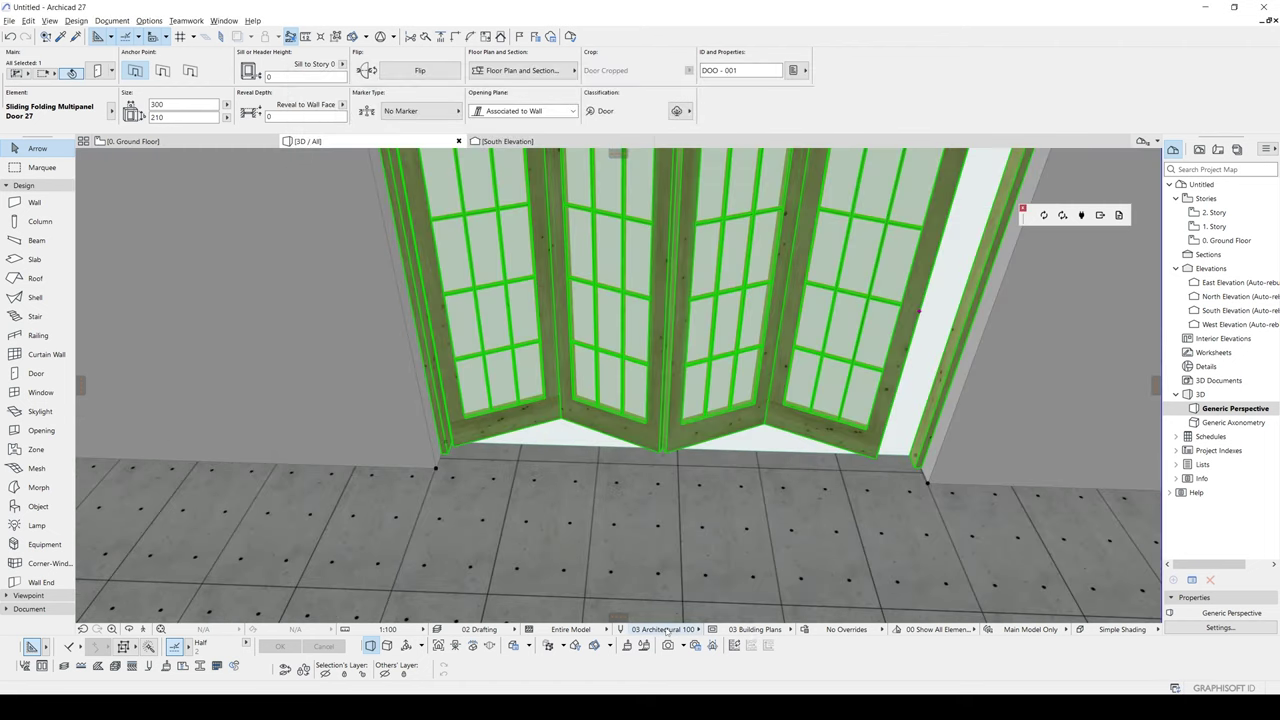
# Set the multipanel door's 3D detail level to by MVO
pyautogui.hotkey('ctrl', 't')
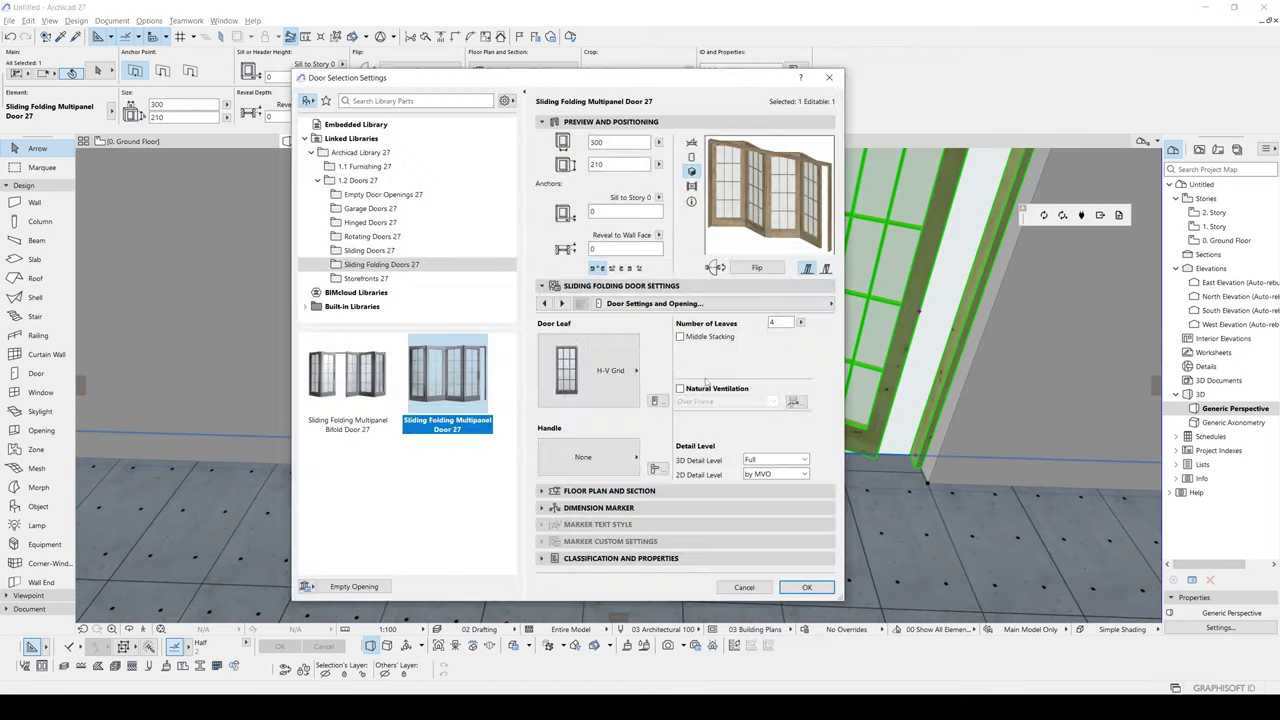
pyautogui.click(752, 464)
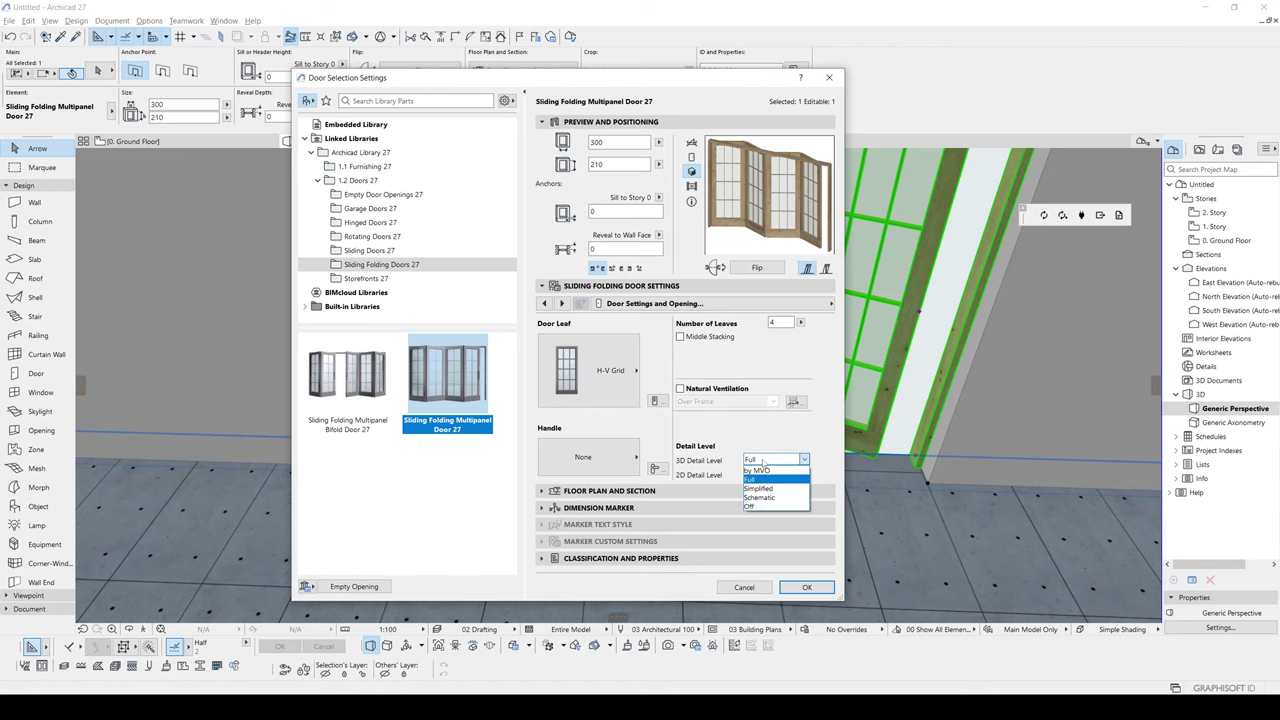
pyautogui.click(778, 484)
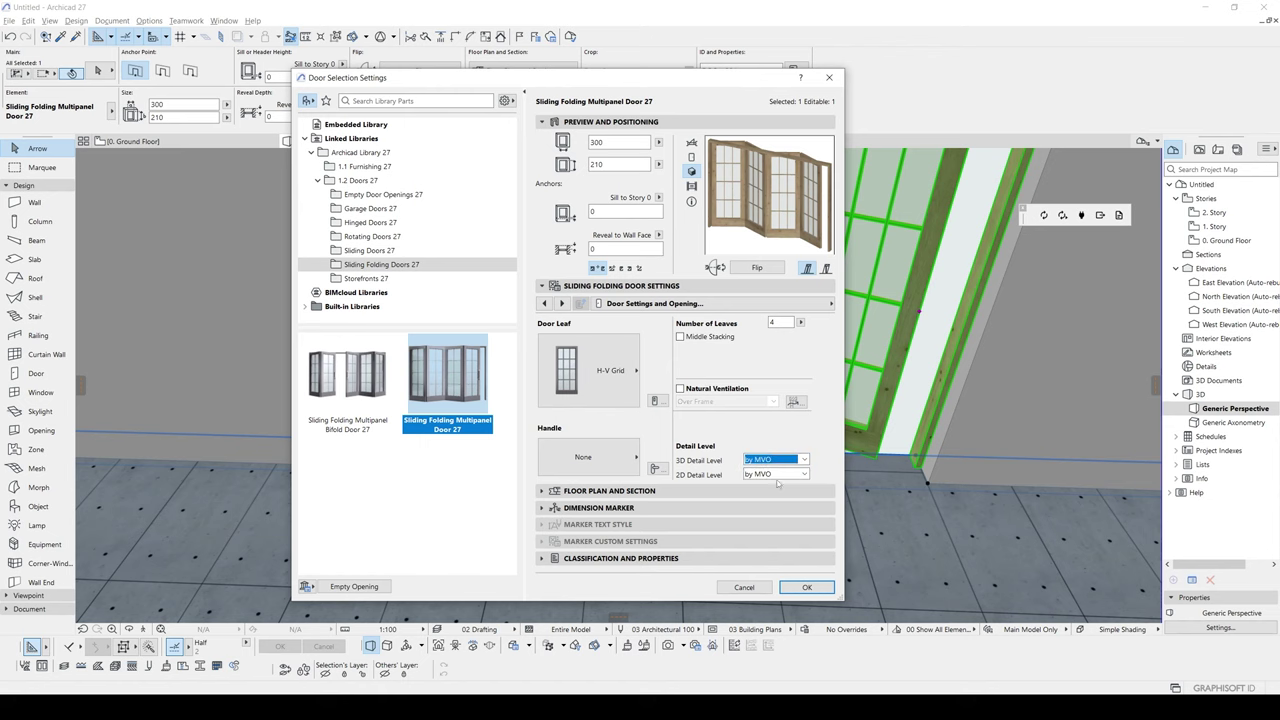
pyautogui.click(806, 587)
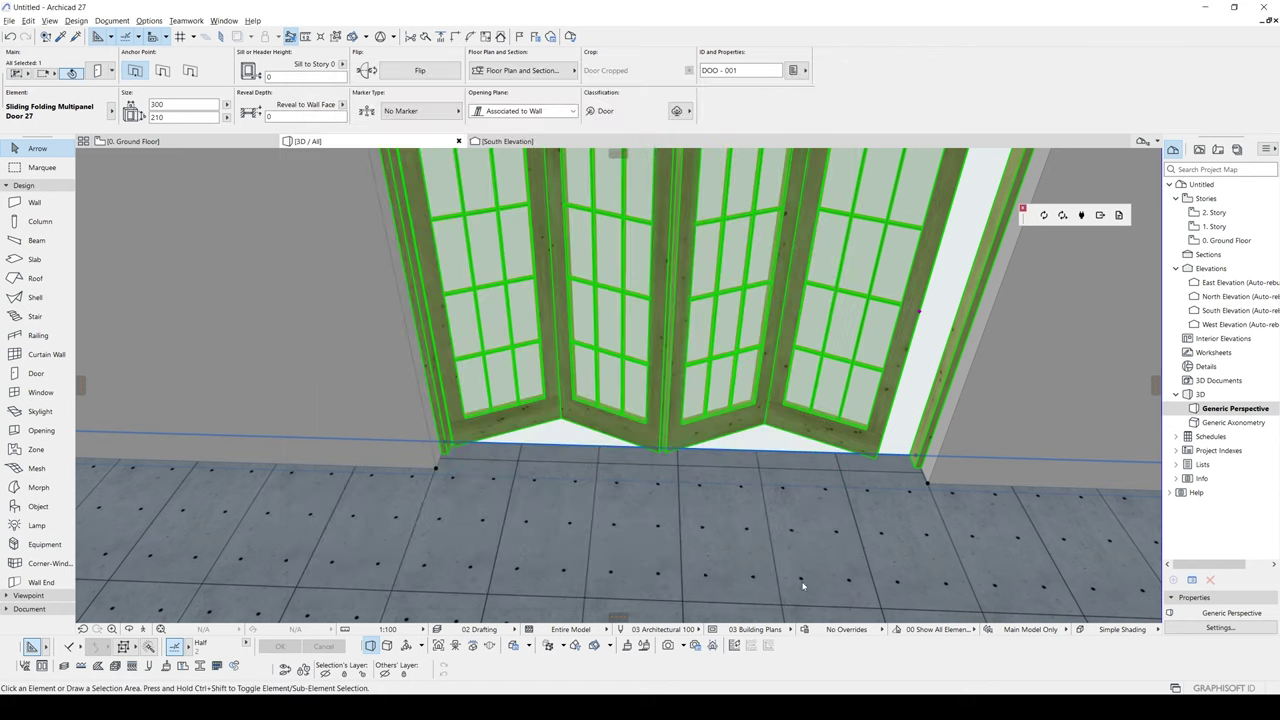
# In the Model View Options for 03 Building Plans, set the window 3D and section/elevation detail level to Schematic
pyautogui.click(742, 629)
pyautogui.click(714, 629)
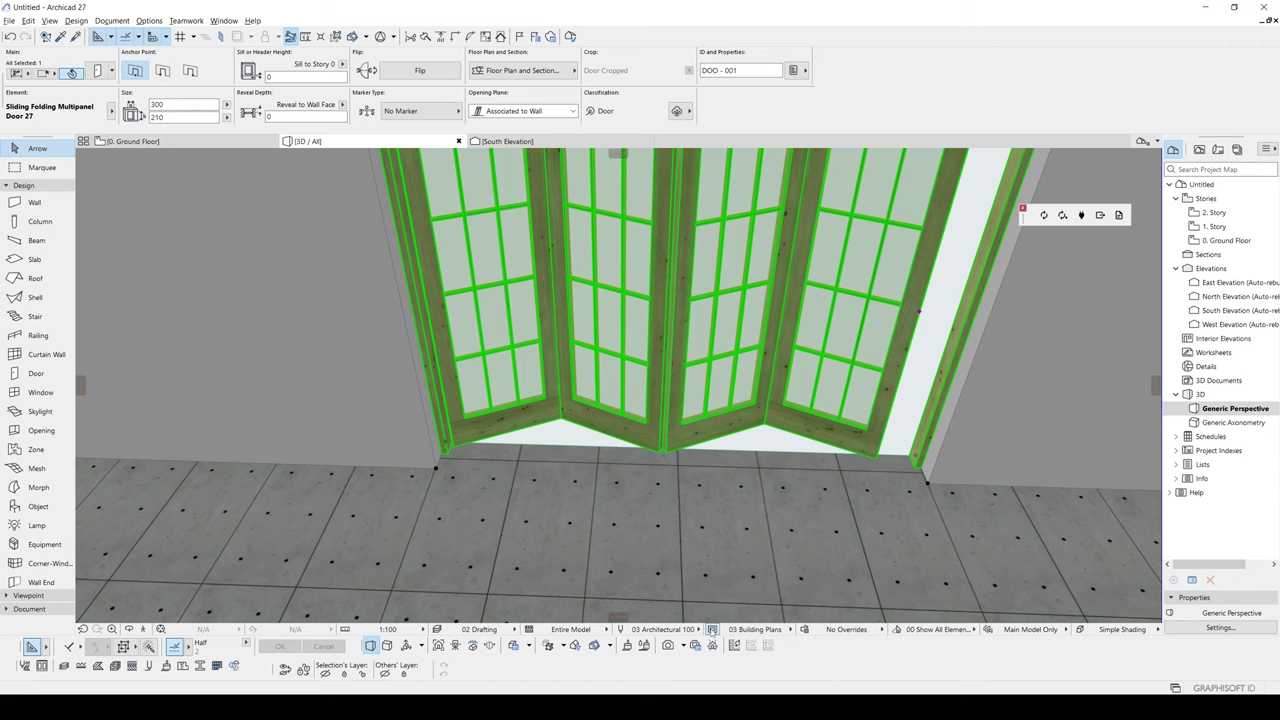
pyautogui.click(712, 629)
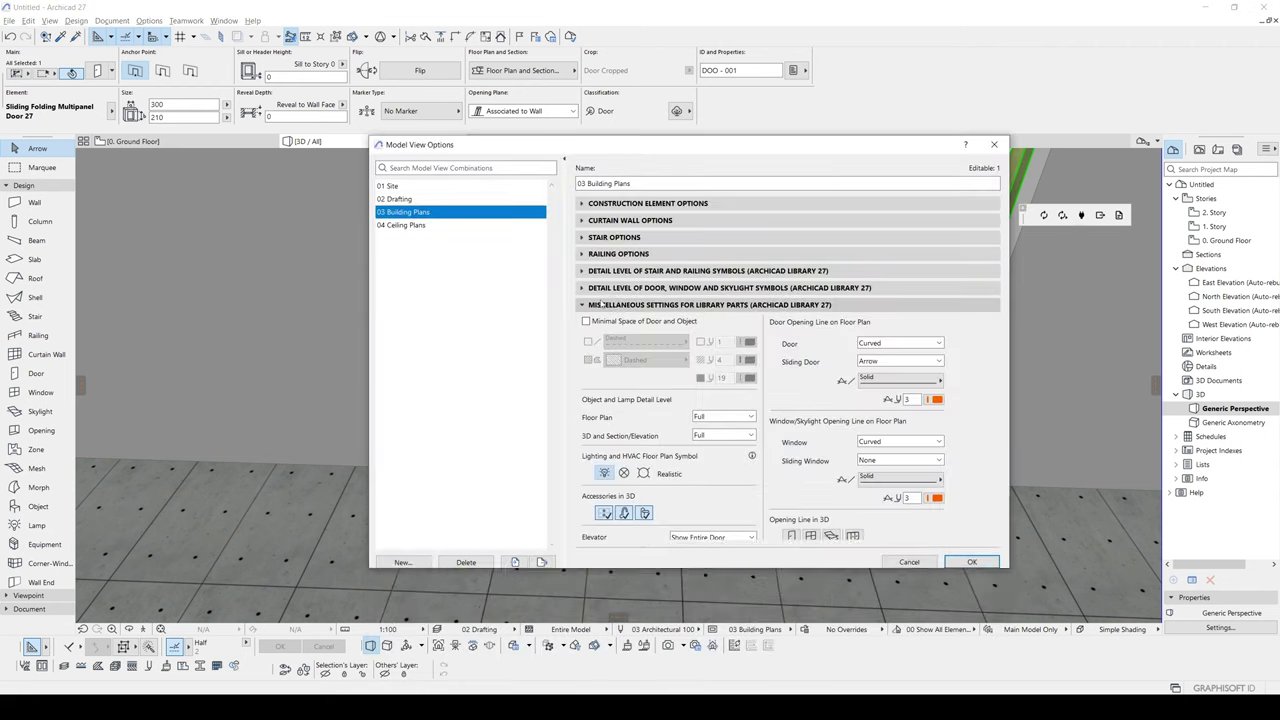
pyautogui.click(599, 305)
pyautogui.click(581, 271)
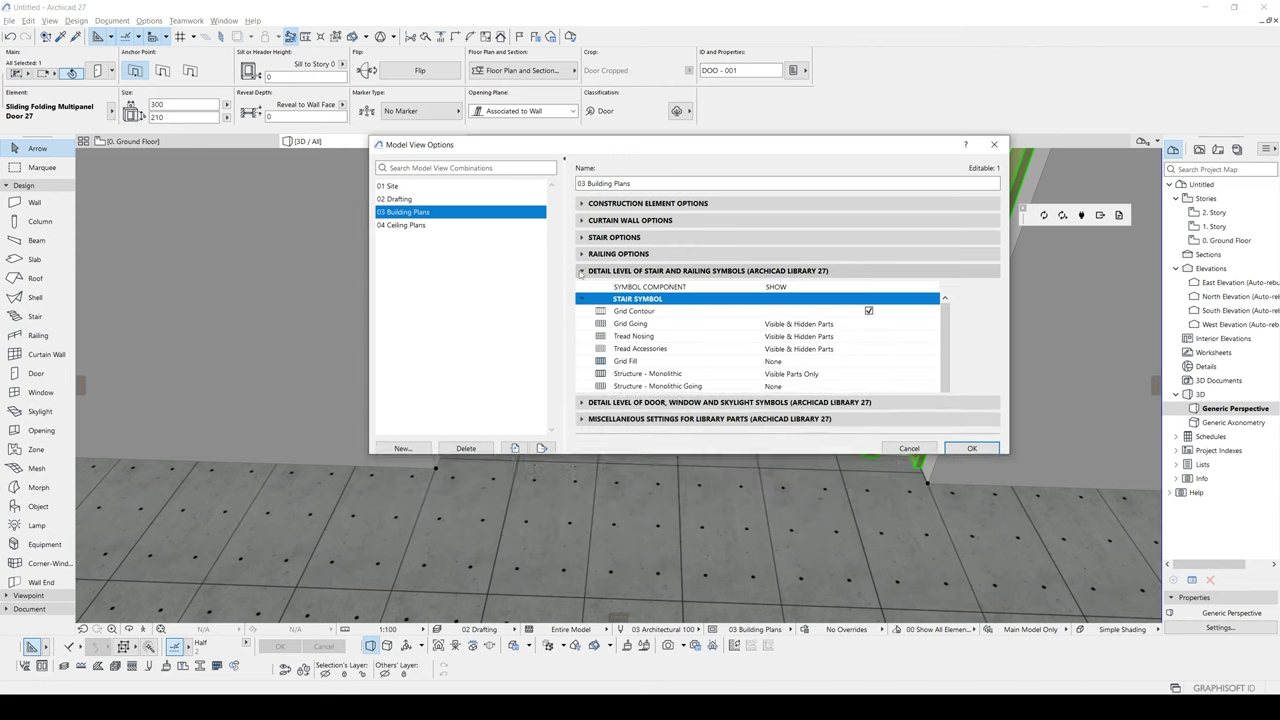
pyautogui.click(581, 271)
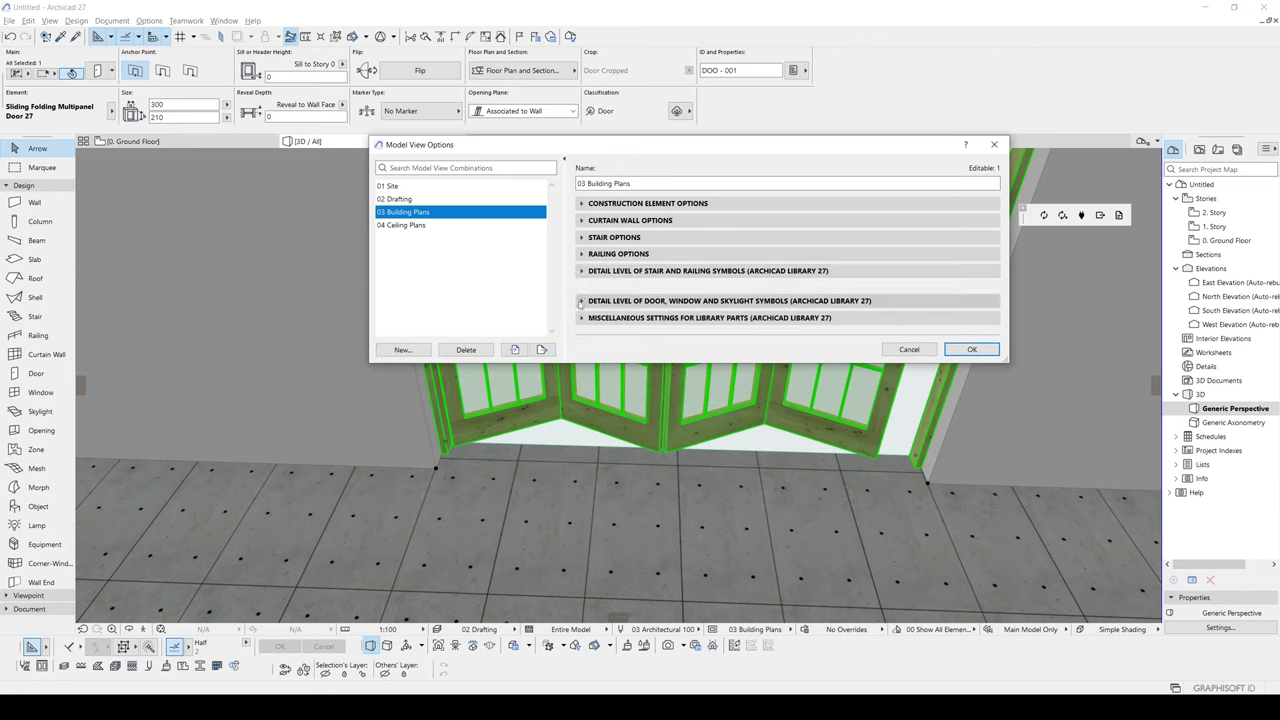
pyautogui.click(583, 288)
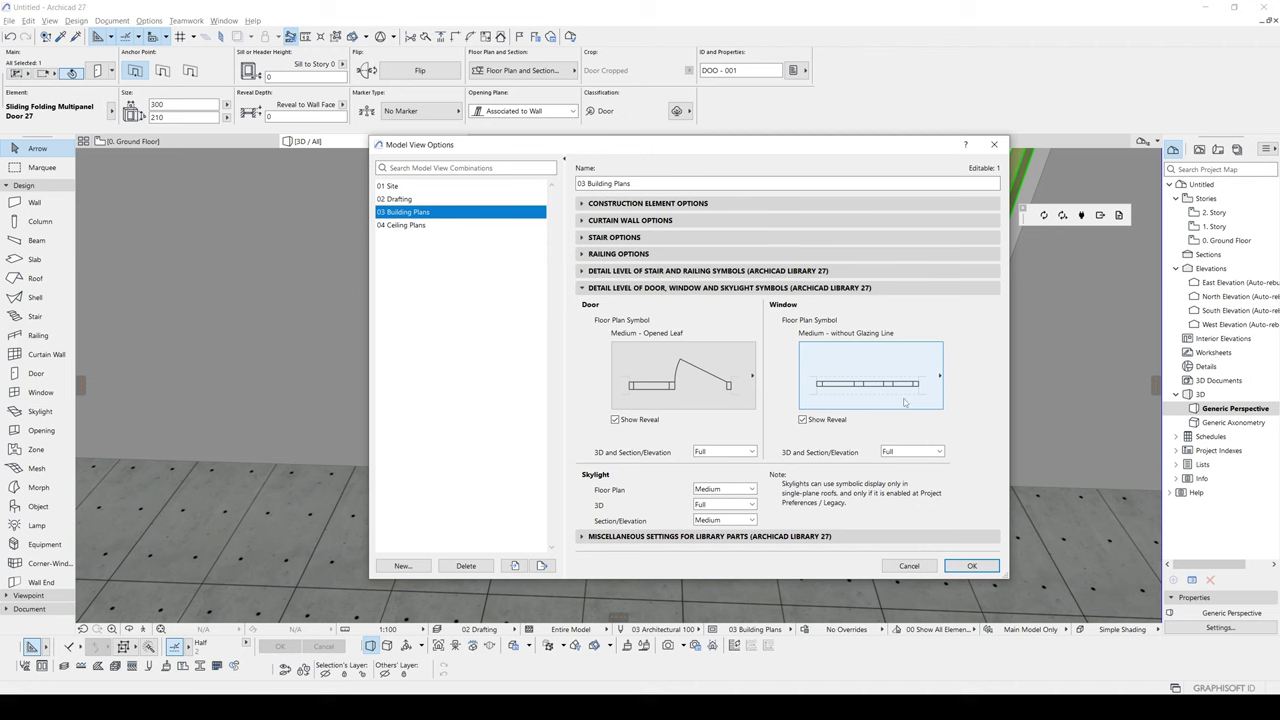
pyautogui.click(905, 452)
pyautogui.click(900, 455)
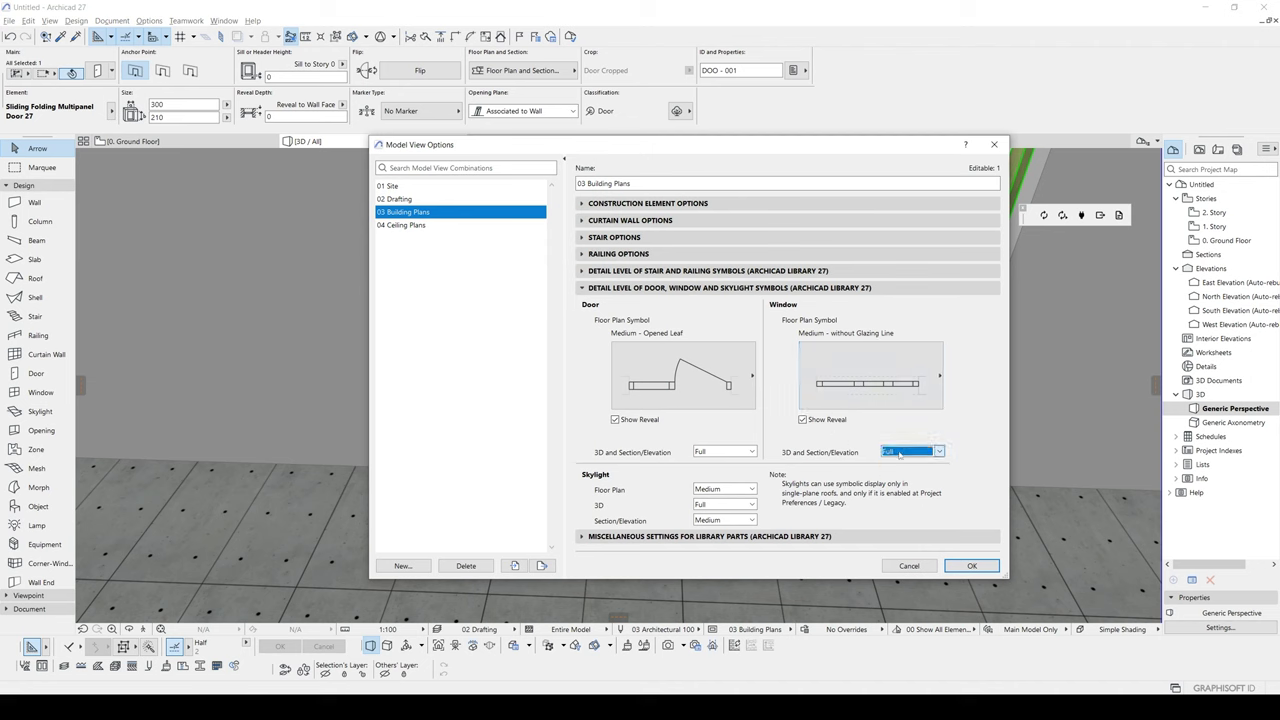
pyautogui.click(901, 455)
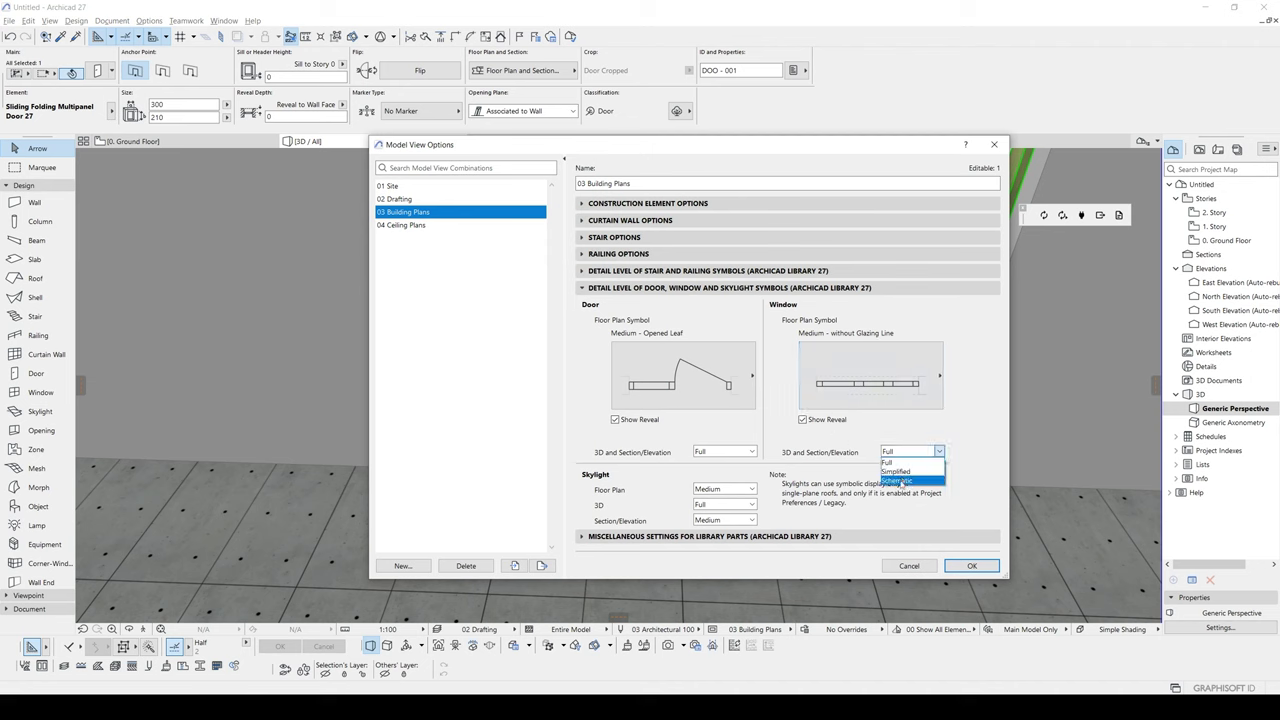
pyautogui.click(901, 481)
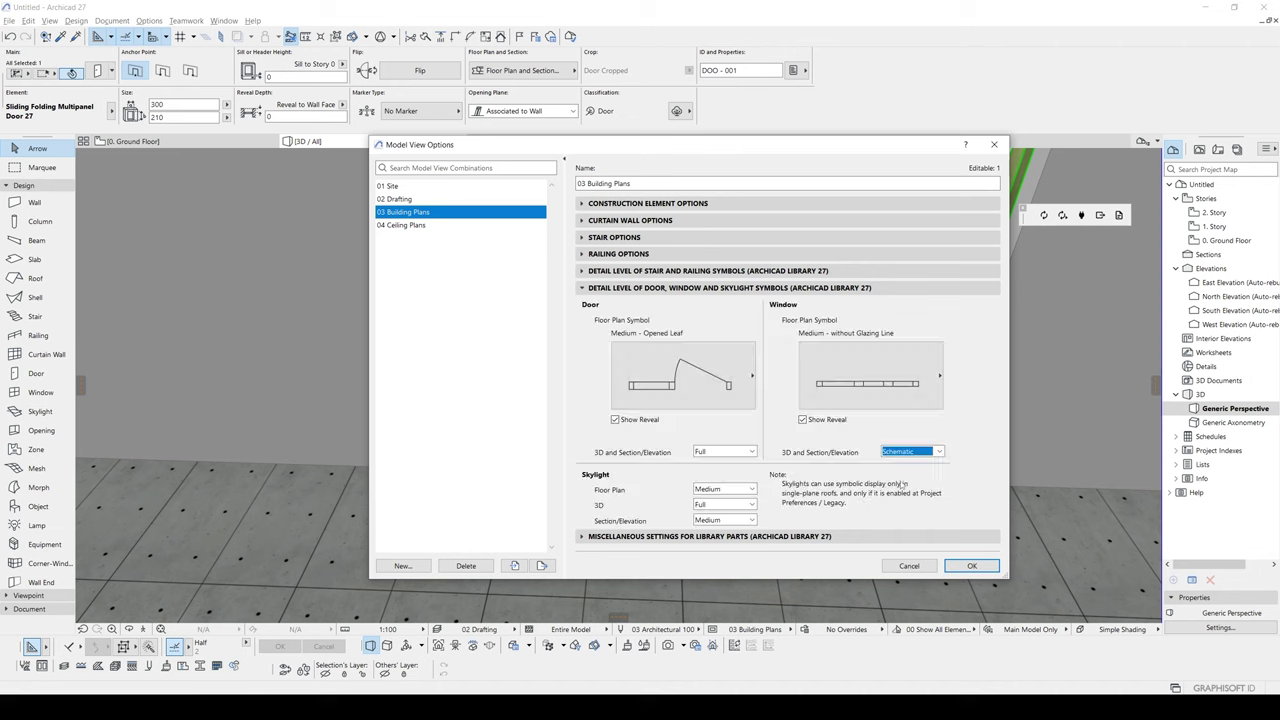
pyautogui.click(971, 565)
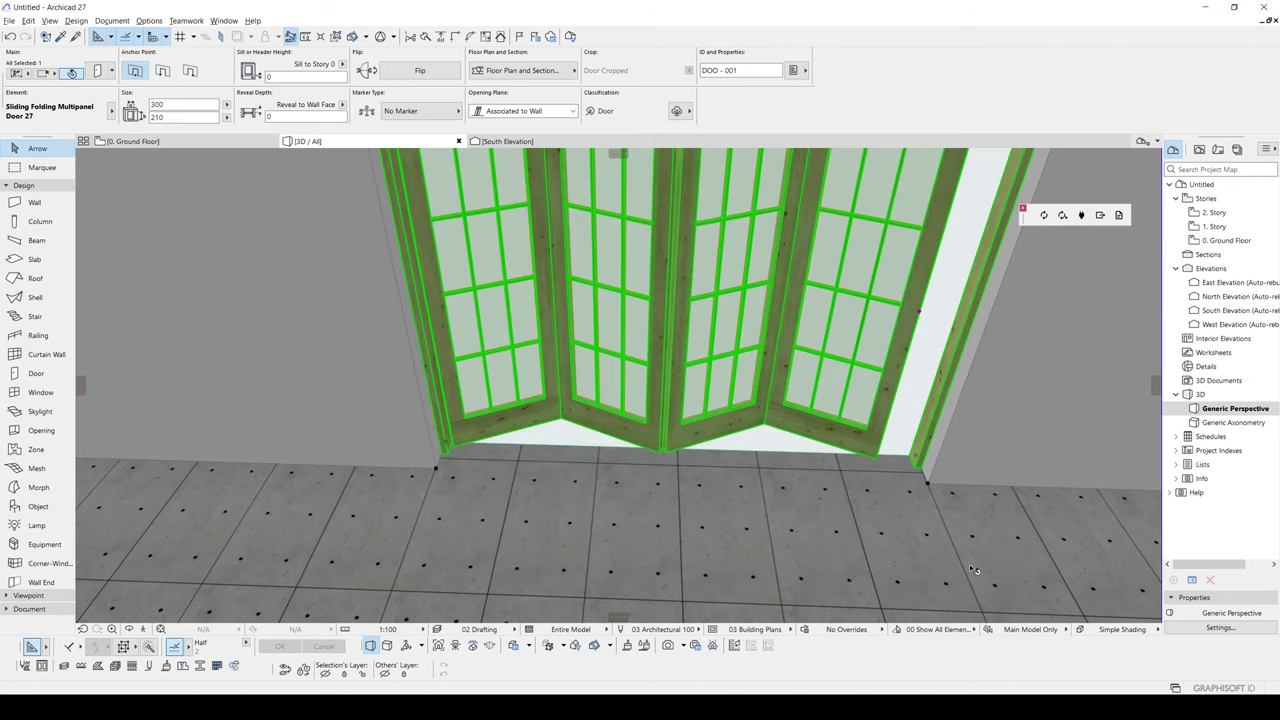
# Set the door 3D and section/elevation detail level of 03 Building Plans to Schematic and inspect the multipanel door in 3D
pyautogui.click(712, 629)
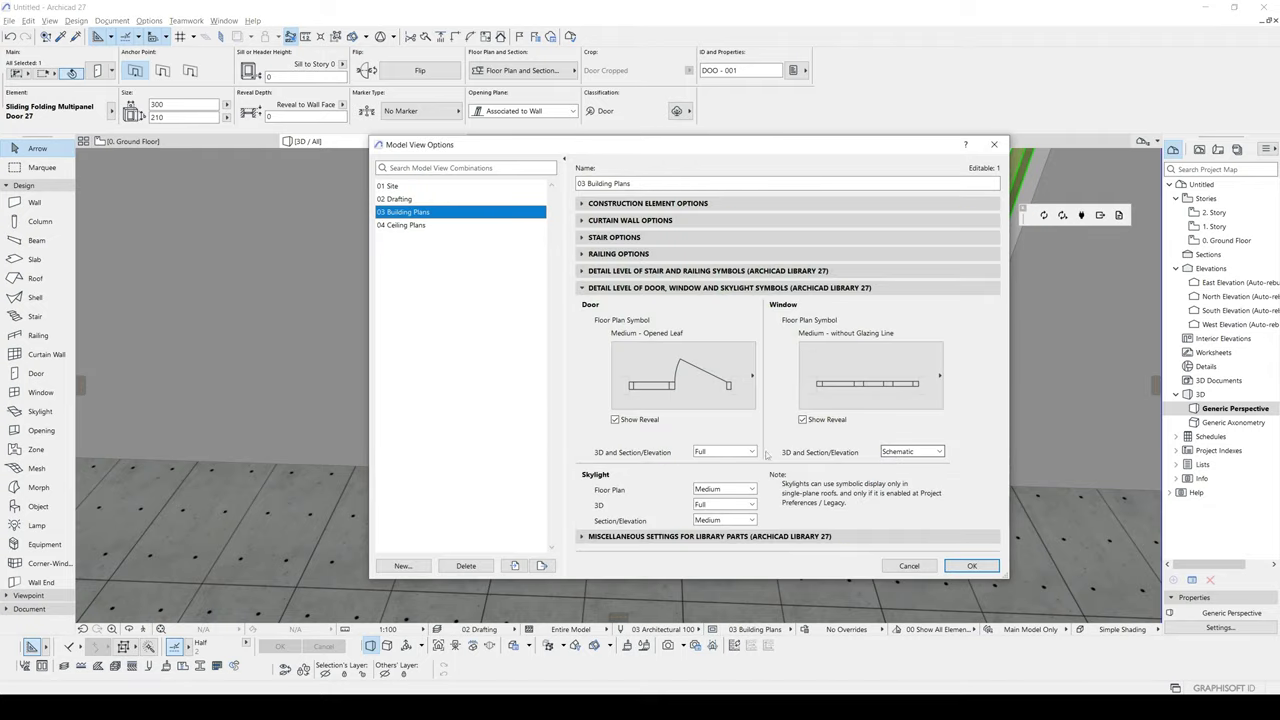
pyautogui.click(732, 452)
pyautogui.click(727, 471)
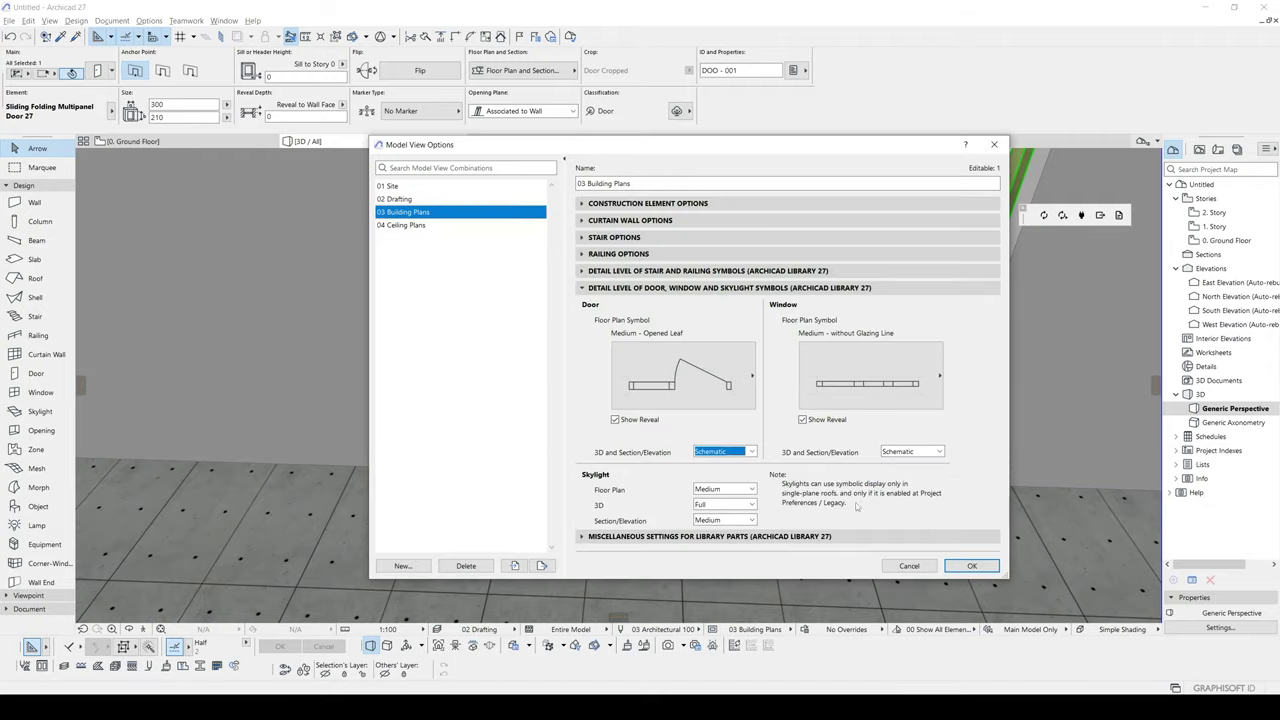
pyautogui.click(972, 566)
pyautogui.scroll(-3, 793, 430)
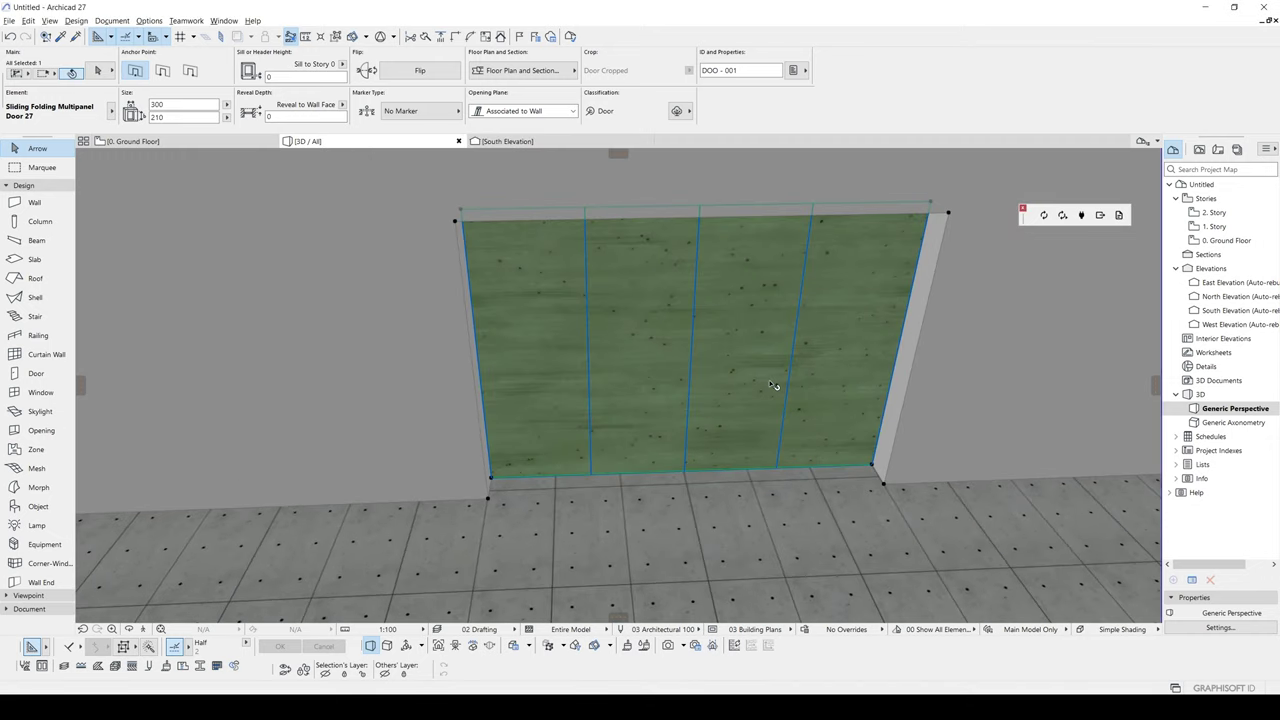
pyautogui.doubleClick(773, 385)
pyautogui.click(745, 590)
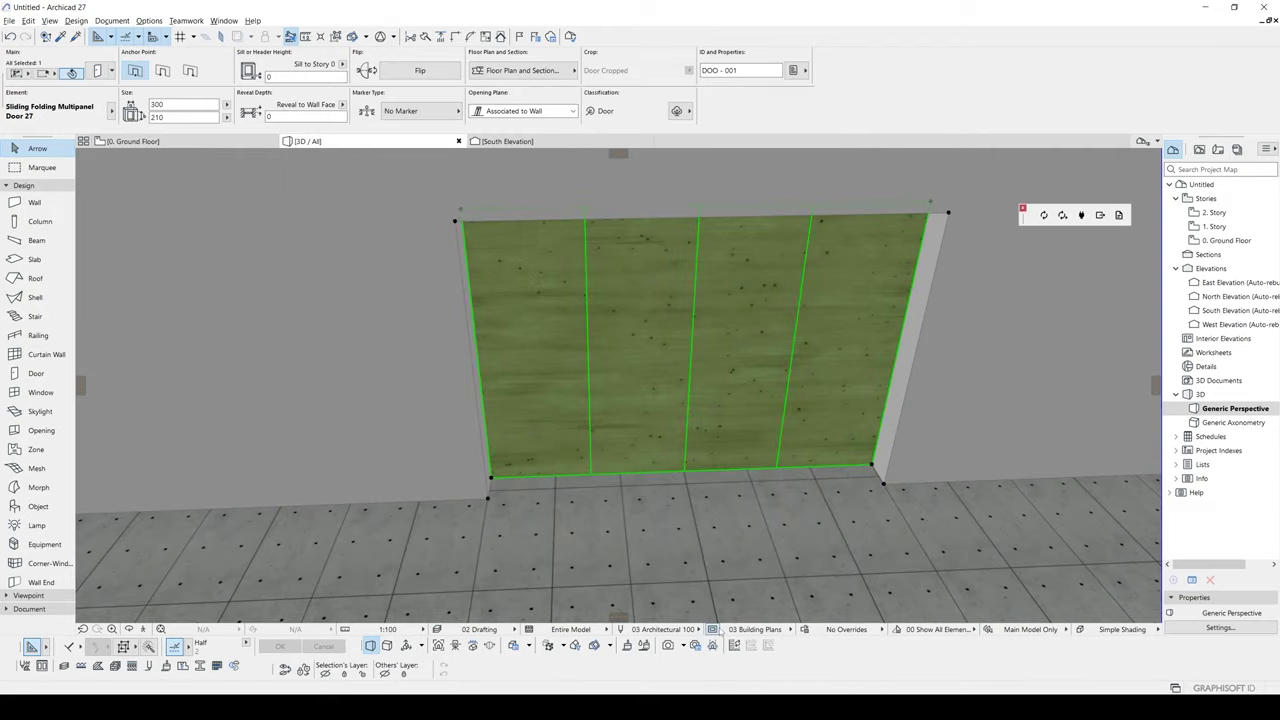
# In the Model View Options for 03 Building Plans, set the window and door 3D and section/elevation detail levels to Full
pyautogui.click(716, 629)
pyautogui.click(939, 452)
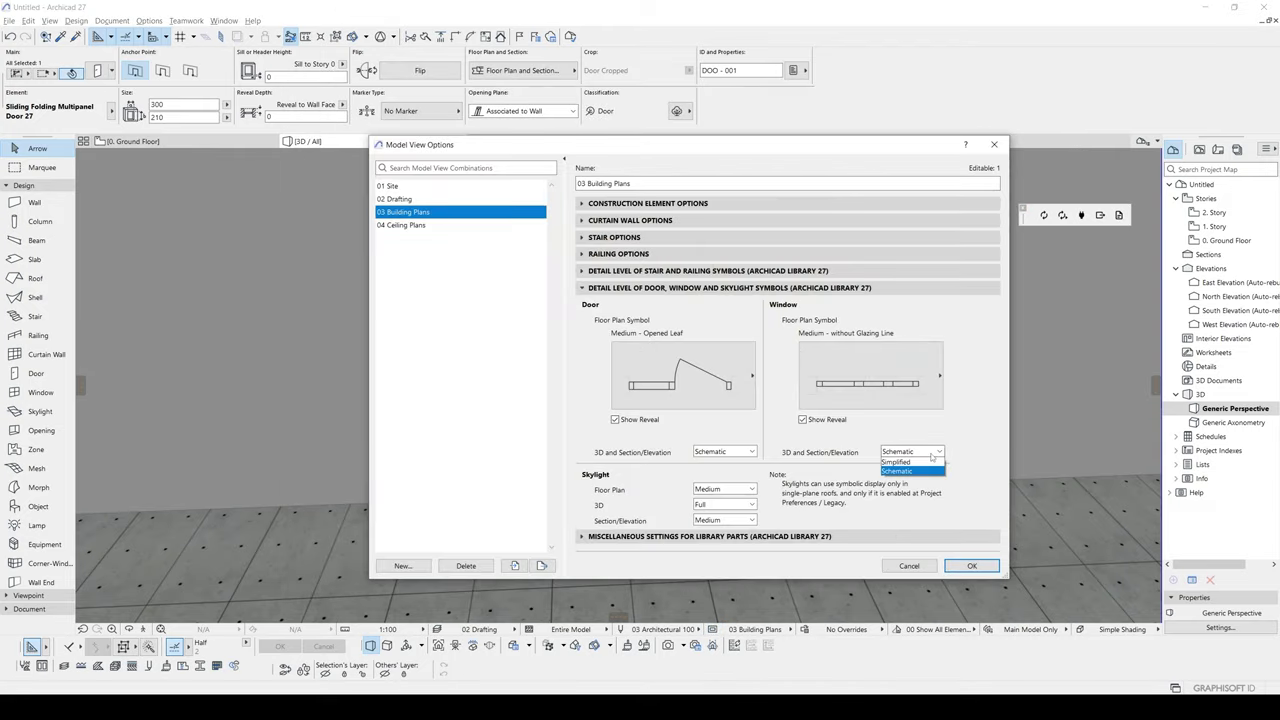
pyautogui.click(925, 462)
pyautogui.click(740, 452)
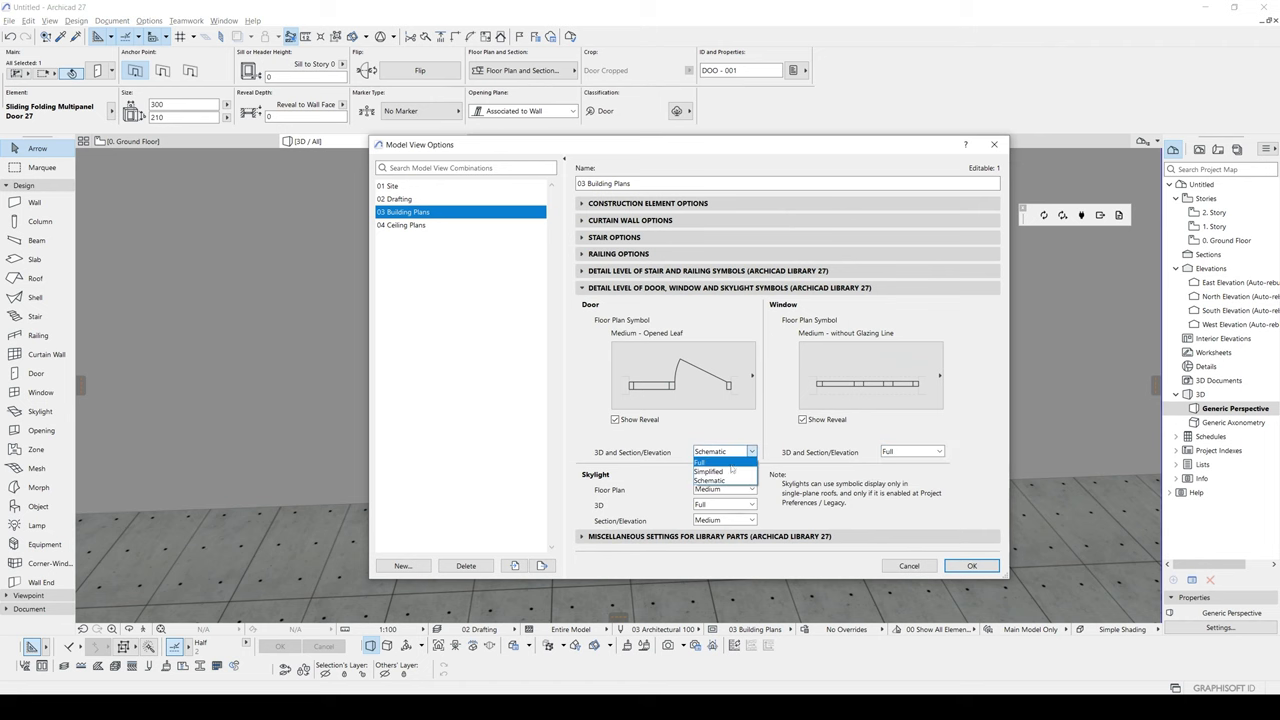
pyautogui.click(971, 565)
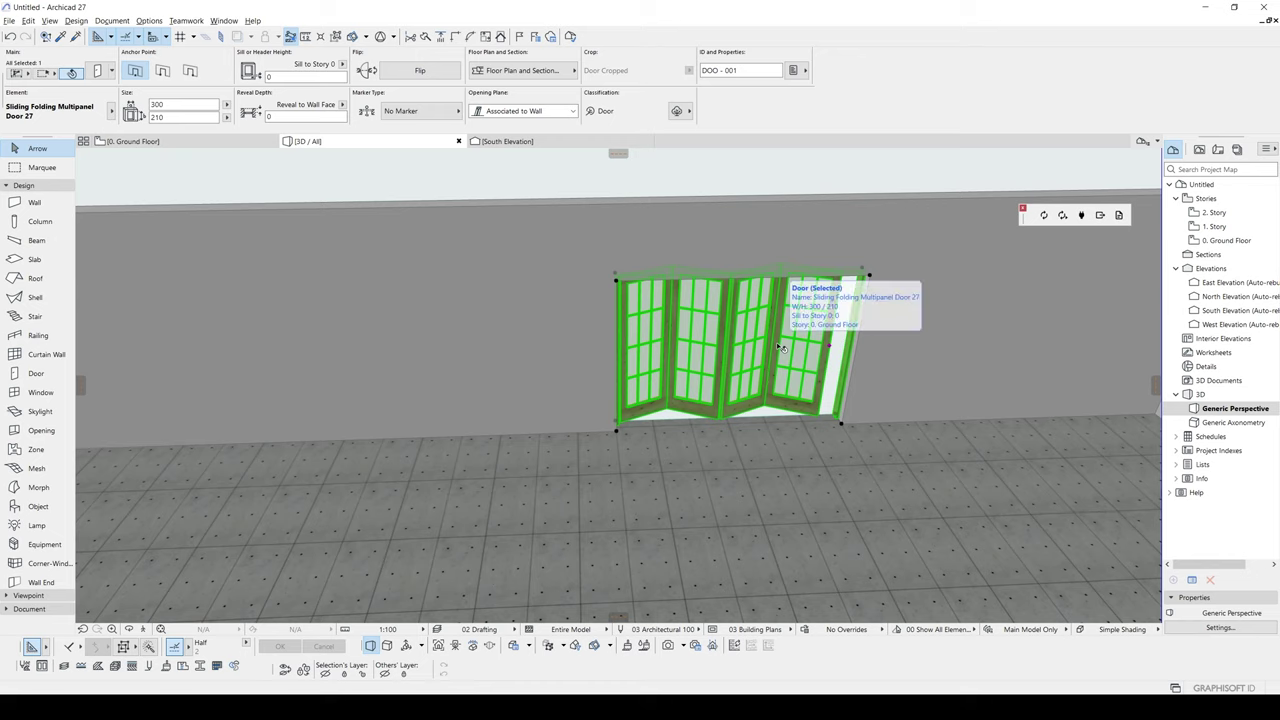
pyautogui.moveTo(760, 349); pyautogui.dragTo(826, 356, button='middle')
pyautogui.moveTo(754, 331); pyautogui.dragTo(797, 323, button='middle')
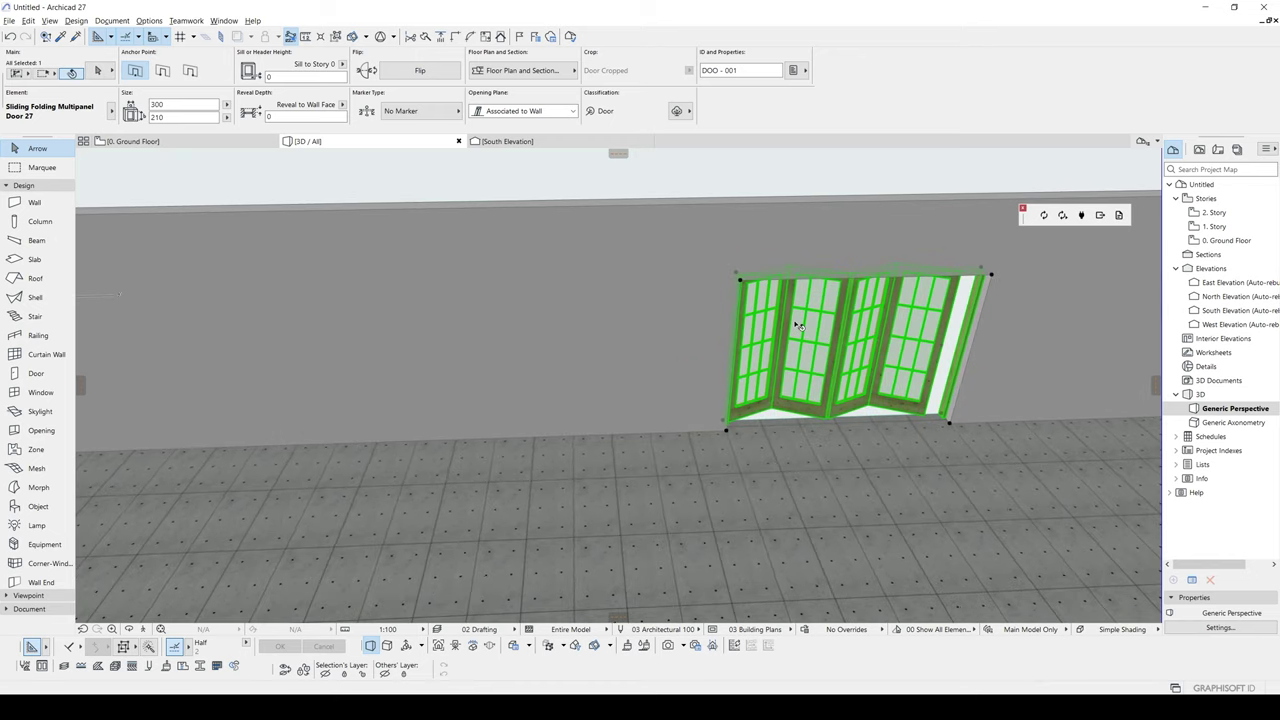
pyautogui.scroll(-2, 795, 325)
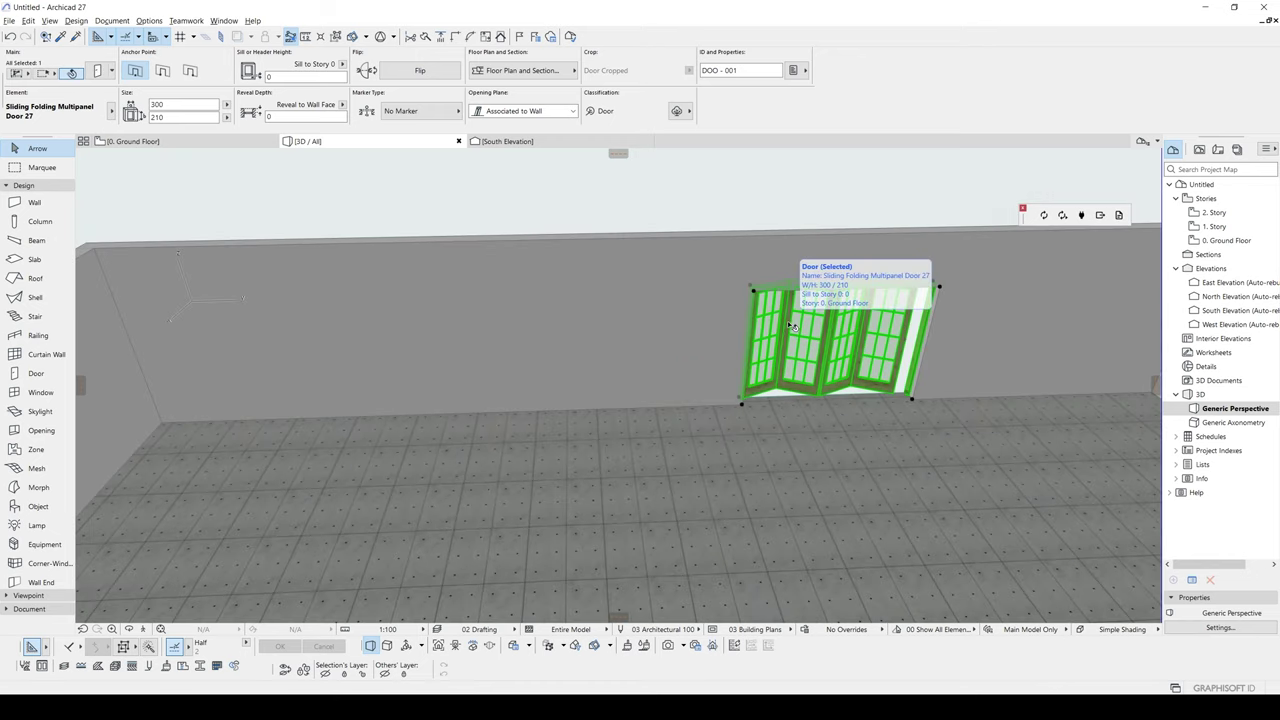
# Place a copy of the multipanel door farther along the same wall, using its lower corner as the reference point
pyautogui.press('Escape')
pyautogui.click(818, 364)
pyautogui.hotkey('ctrl', 'shift', 'd')
pyautogui.click(912, 399)
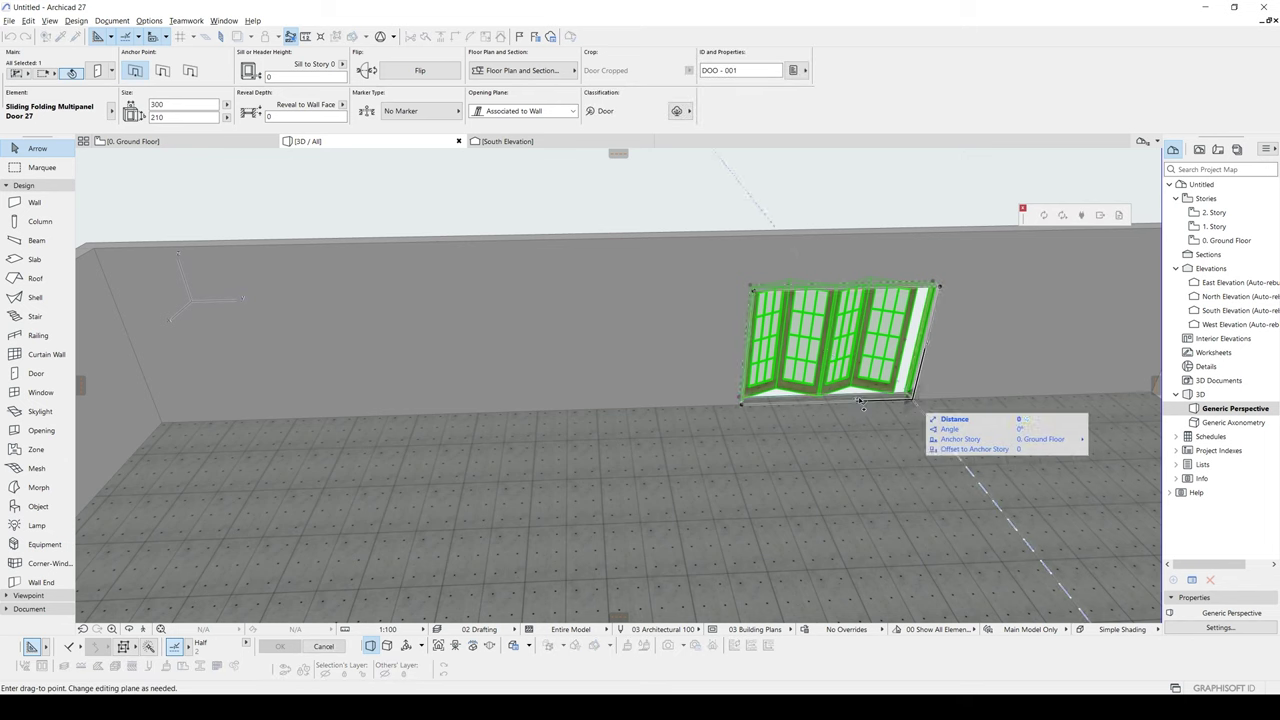
pyautogui.click(582, 406)
pyautogui.keyDown('shift'); pyautogui.moveTo(572, 394); pyautogui.dragTo(481, 341, button='middle'); pyautogui.keyUp('shift')
# Browse the Sliding Doors 27 library with the 2D symbol preview and replace the copied multipanel door with Sliding Door 27
pyautogui.click(481, 340)
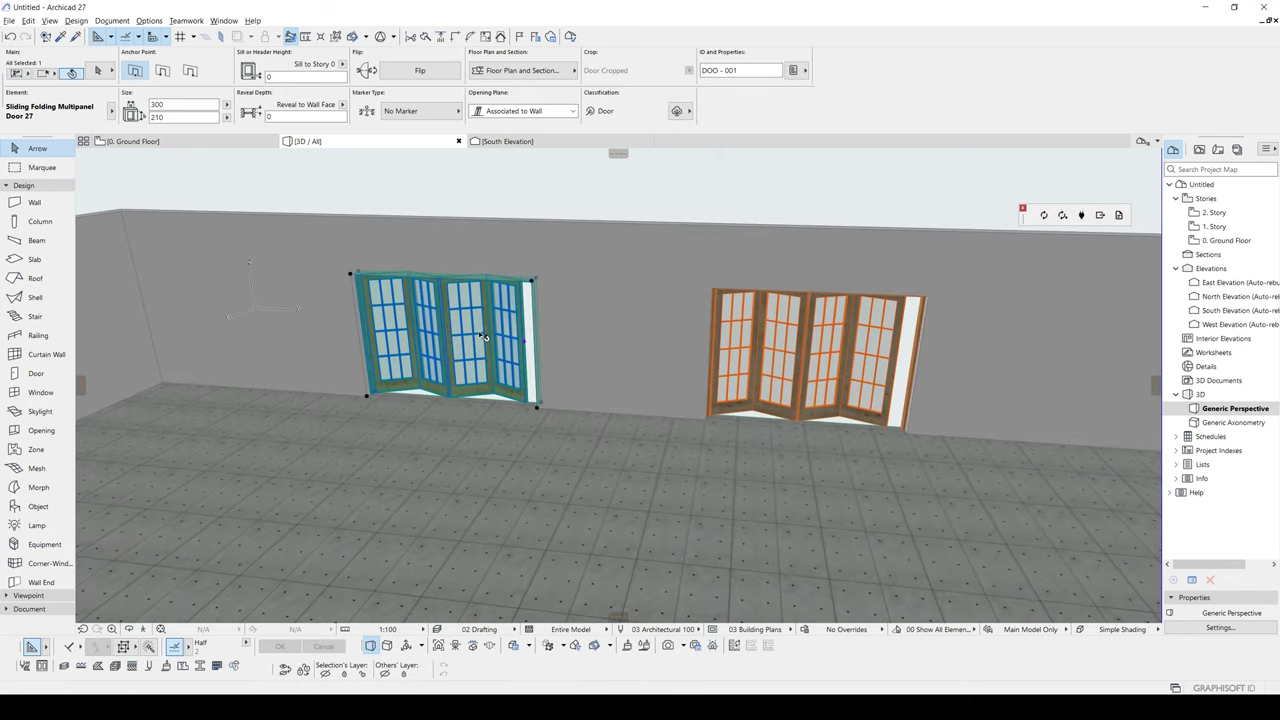
pyautogui.doubleClick(492, 333)
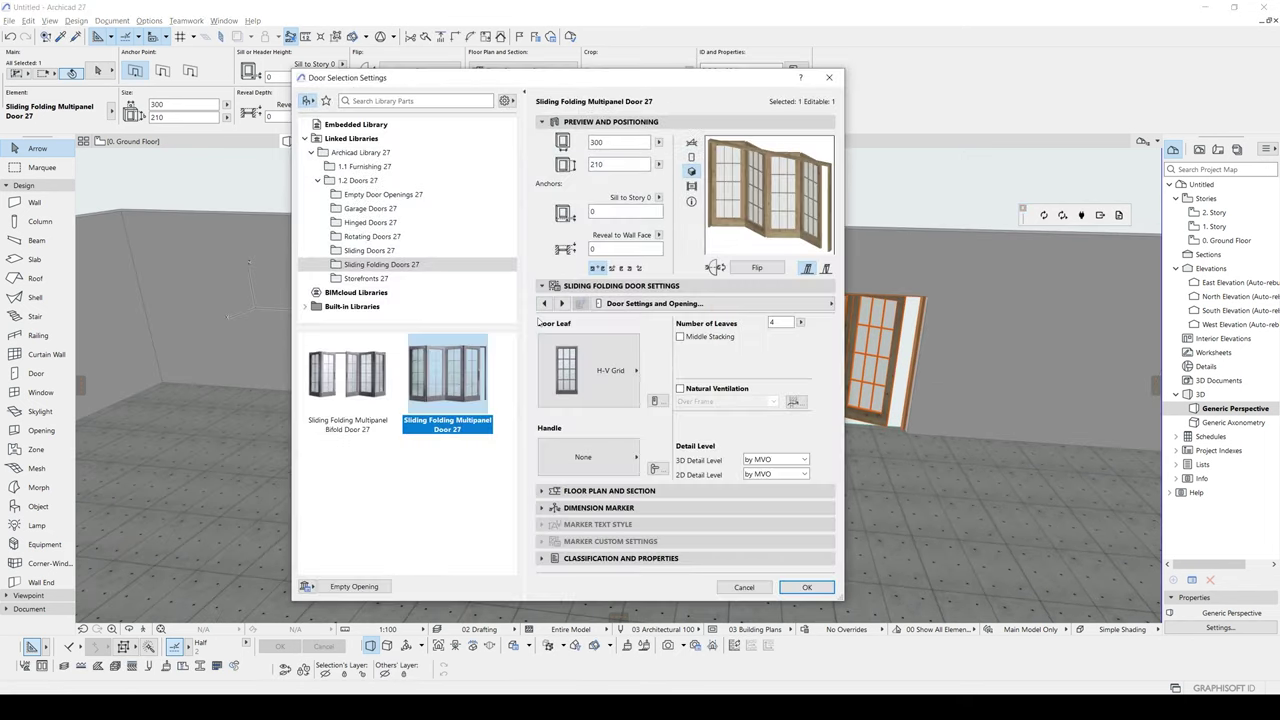
pyautogui.click(367, 250)
pyautogui.moveTo(511, 353); pyautogui.dragTo(512, 416)
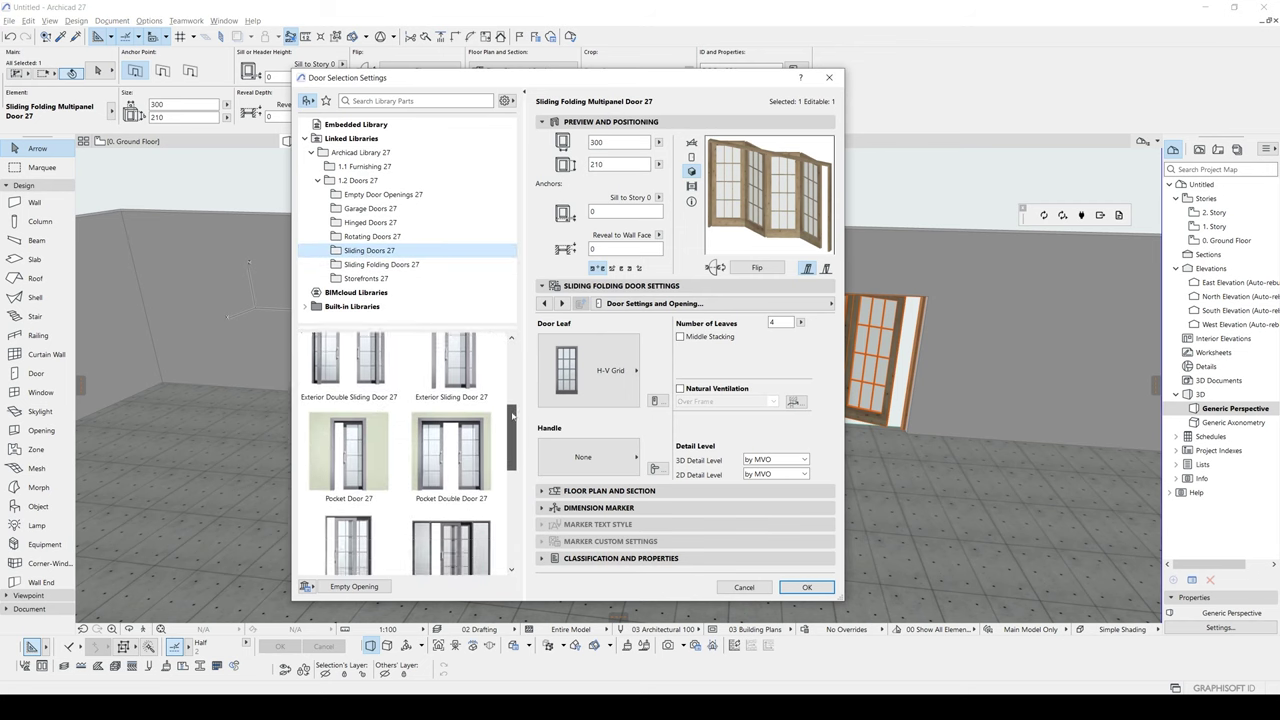
pyautogui.click(348, 365)
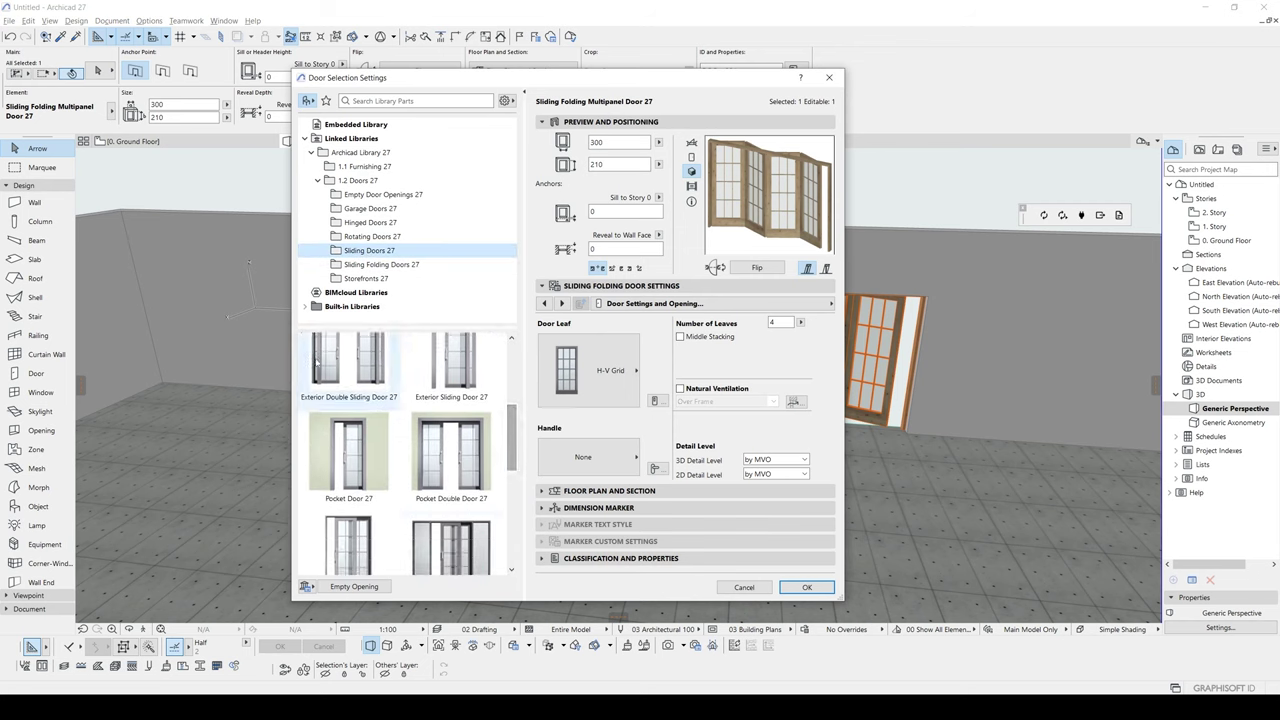
pyautogui.click(691, 142)
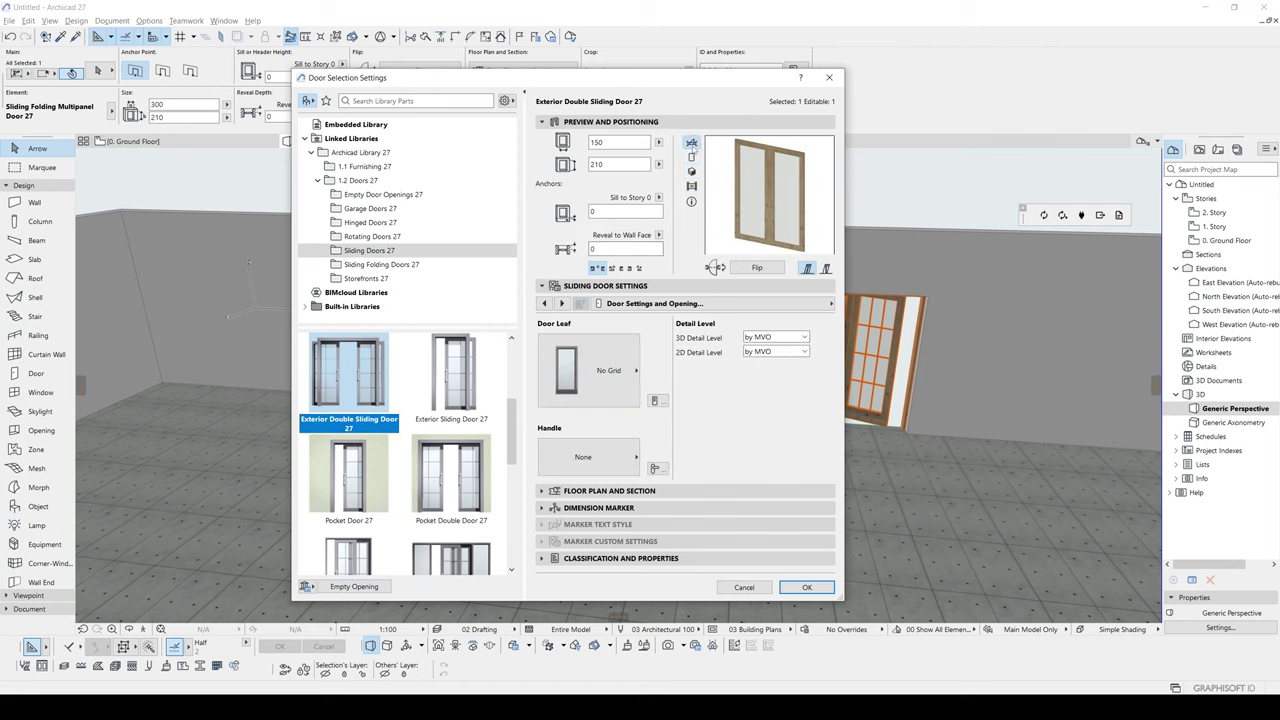
pyautogui.click(328, 488)
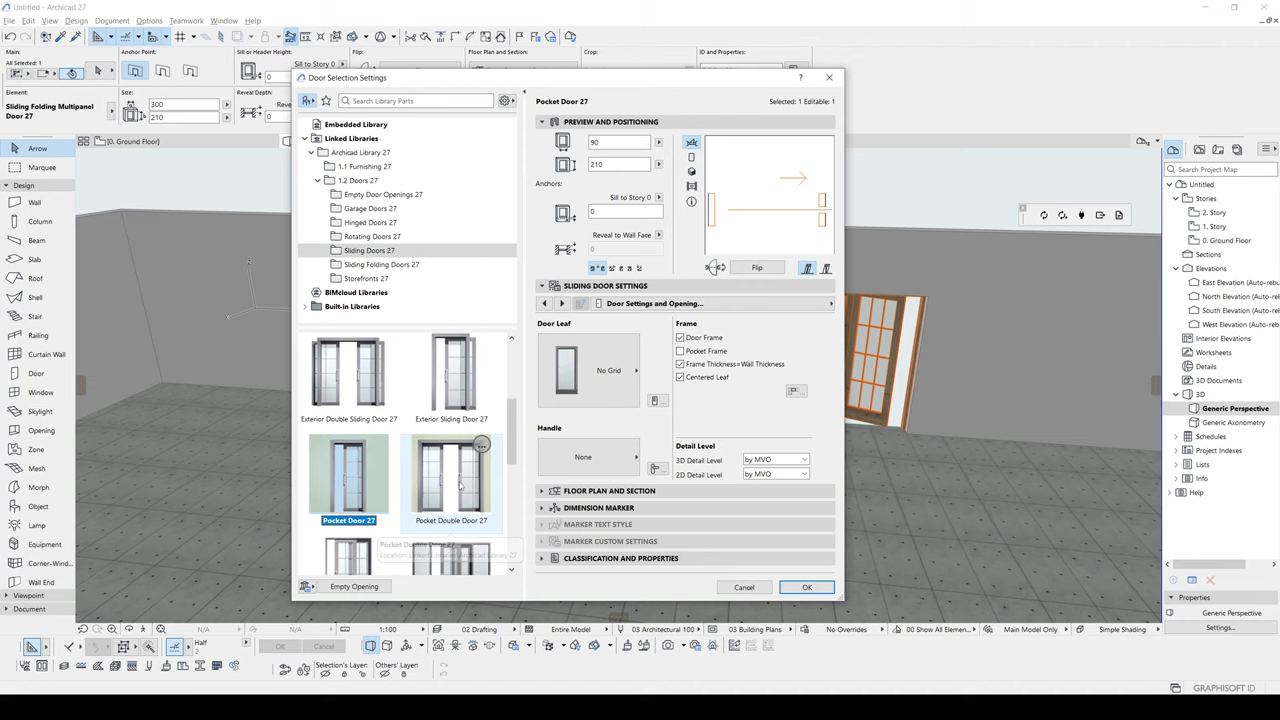
pyautogui.click(348, 548)
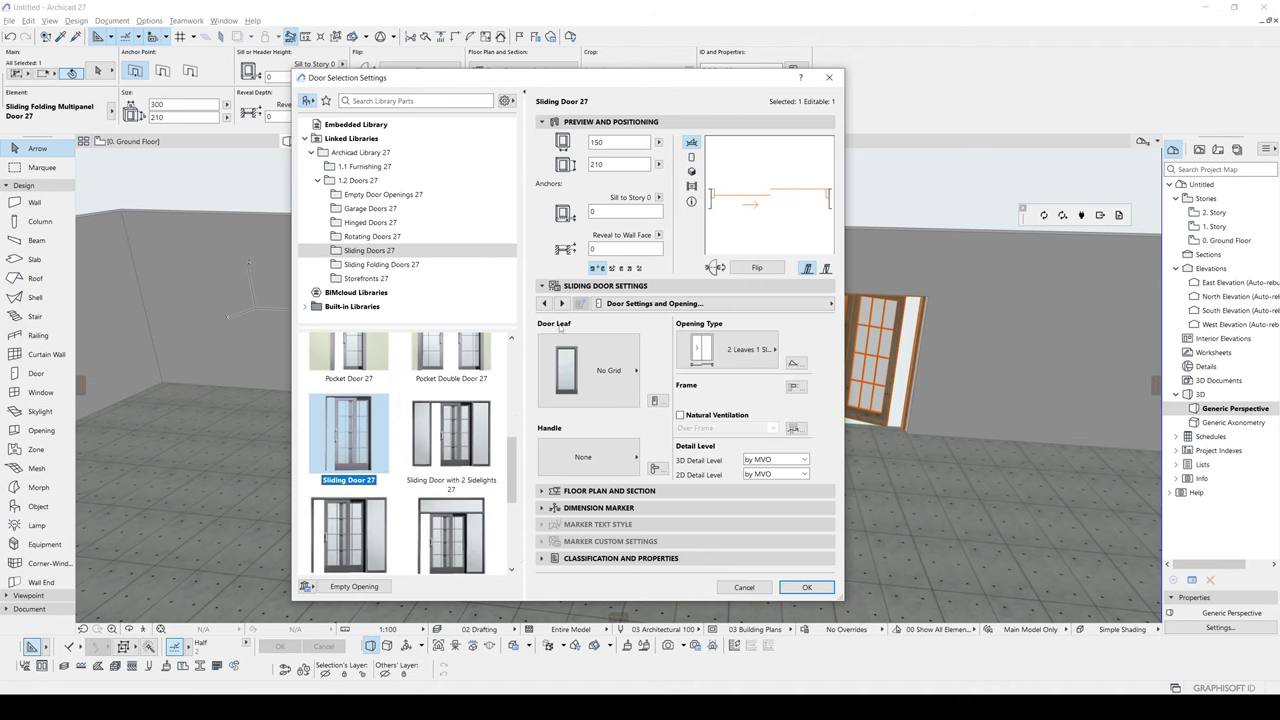
pyautogui.click(806, 587)
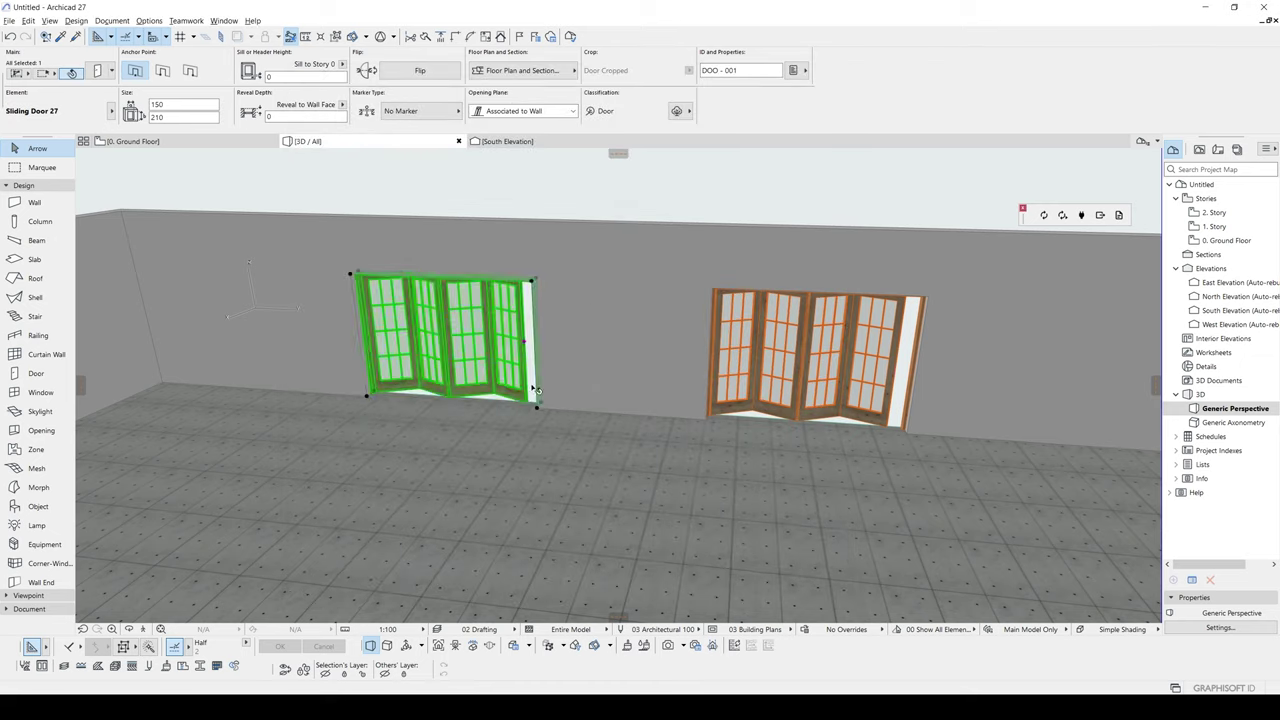
# Try the 4 Sliding Leaves and 4 Leaves 3 Sliding opening types on the new sliding door
pyautogui.keyDown('shift'); pyautogui.moveTo(506, 381); pyautogui.dragTo(666, 409, button='middle'); pyautogui.keyUp('shift')
pyautogui.keyDown('shift'); pyautogui.moveTo(365, 232); pyautogui.dragTo(467, 287, button='middle'); pyautogui.keyUp('shift')
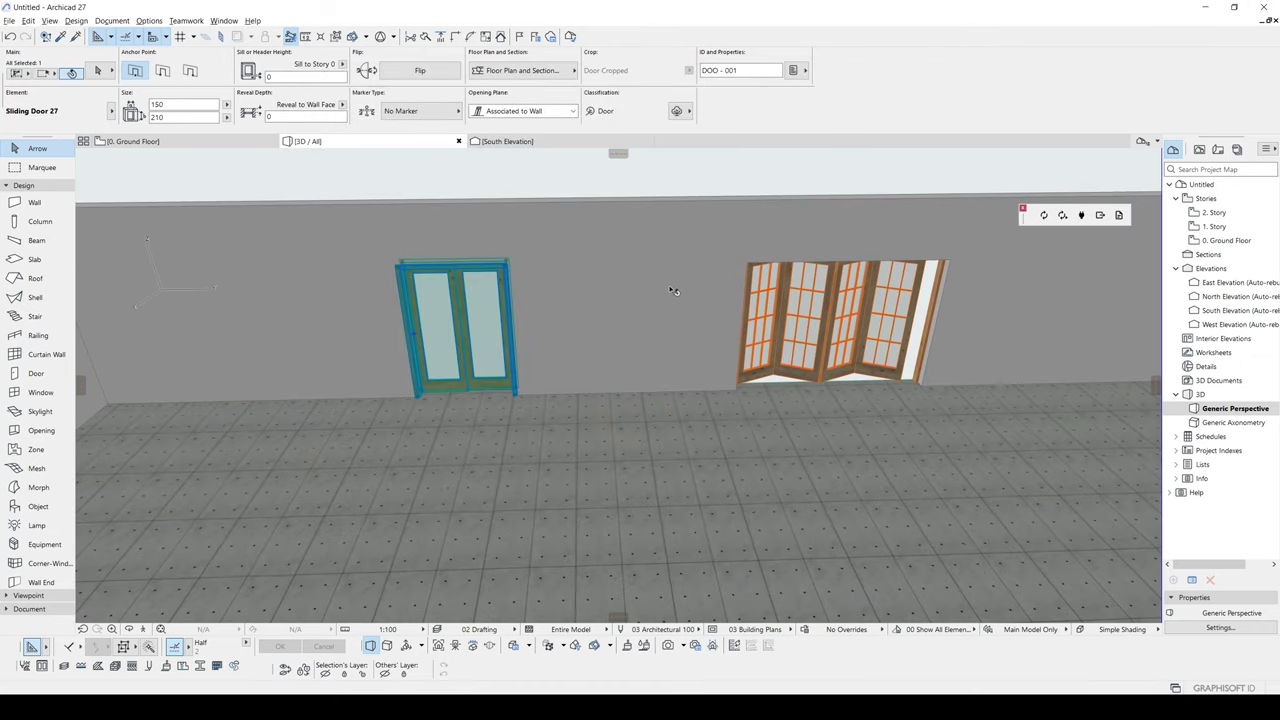
pyautogui.hotkey('ctrl', 't')
pyautogui.click(742, 362)
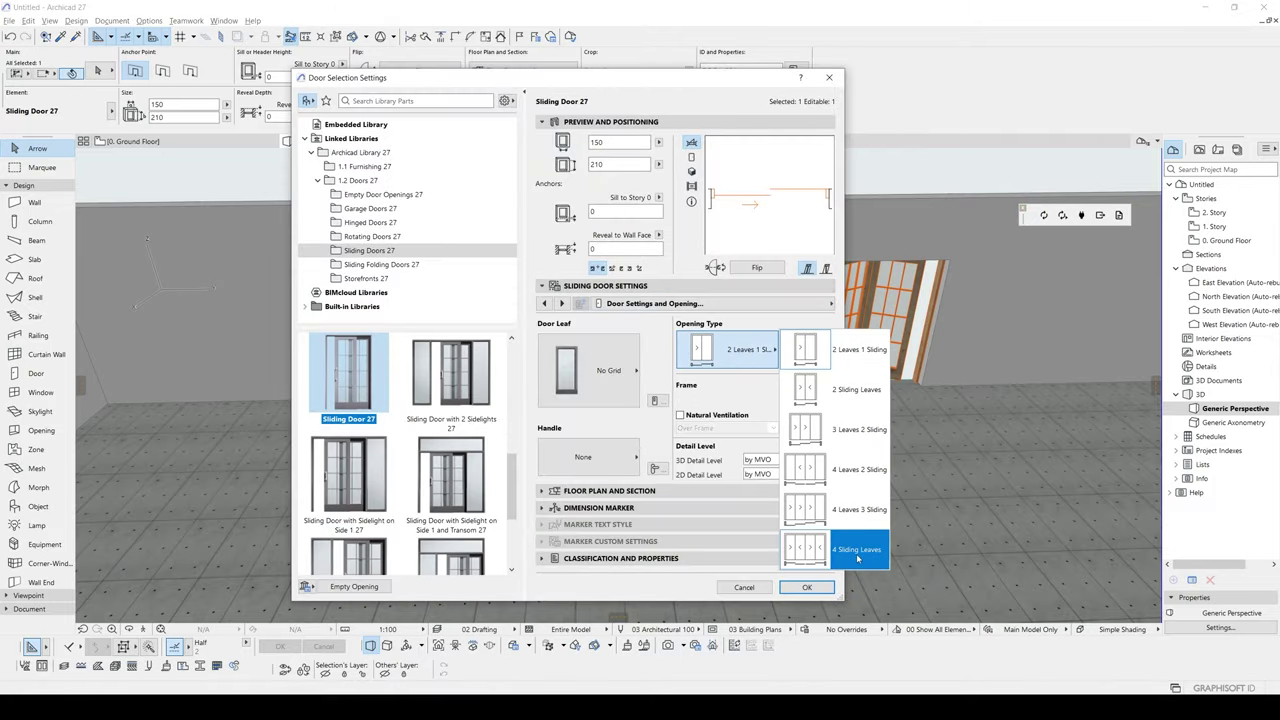
pyautogui.click(844, 518)
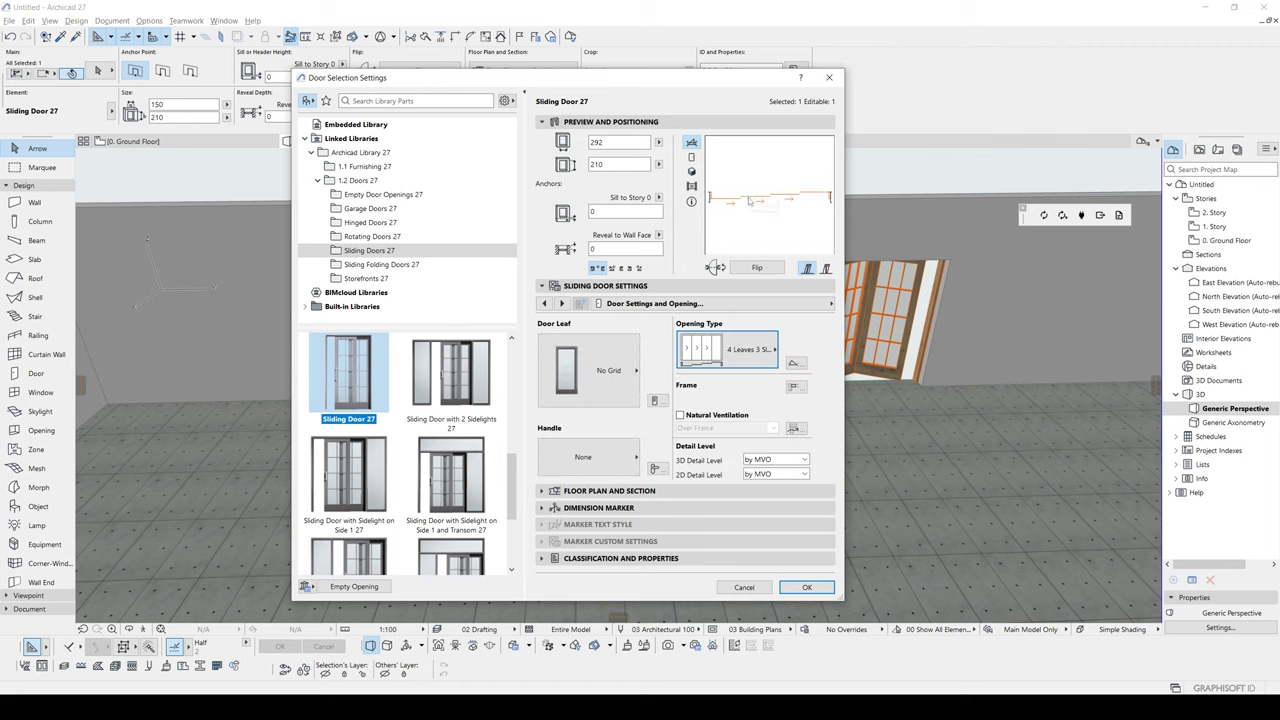
pyautogui.click(727, 349)
pyautogui.click(835, 550)
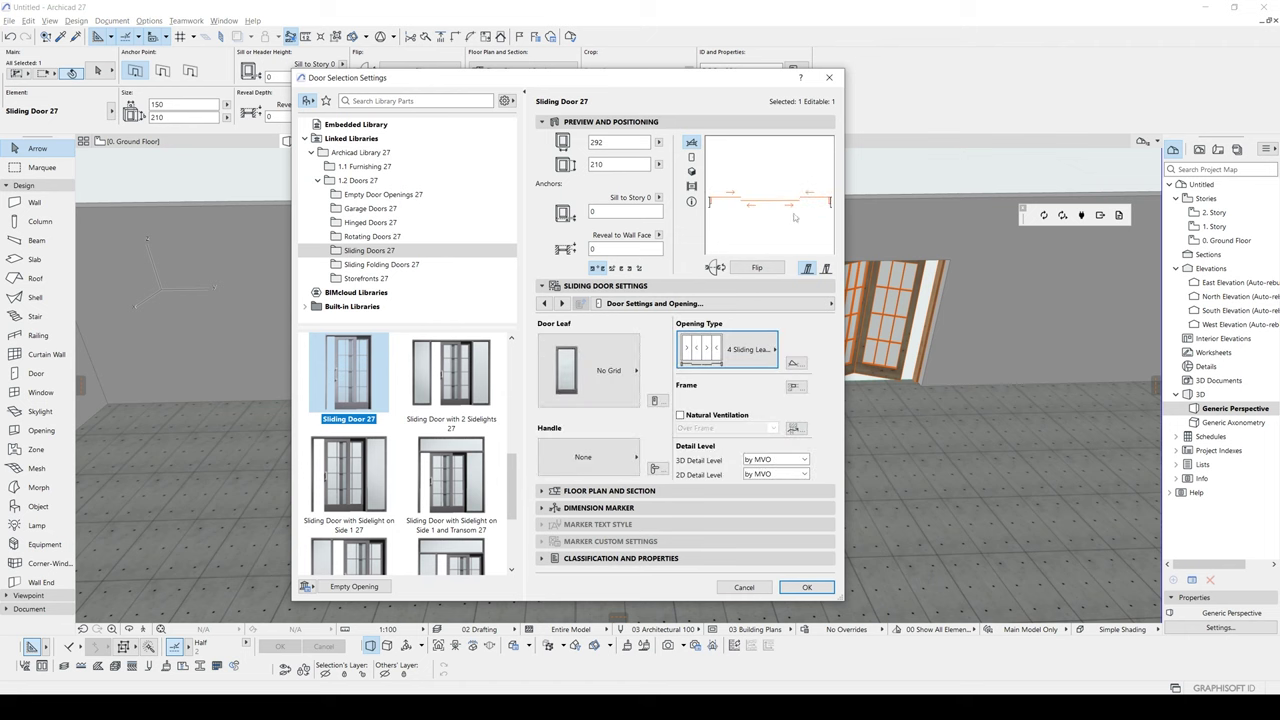
pyautogui.click(740, 349)
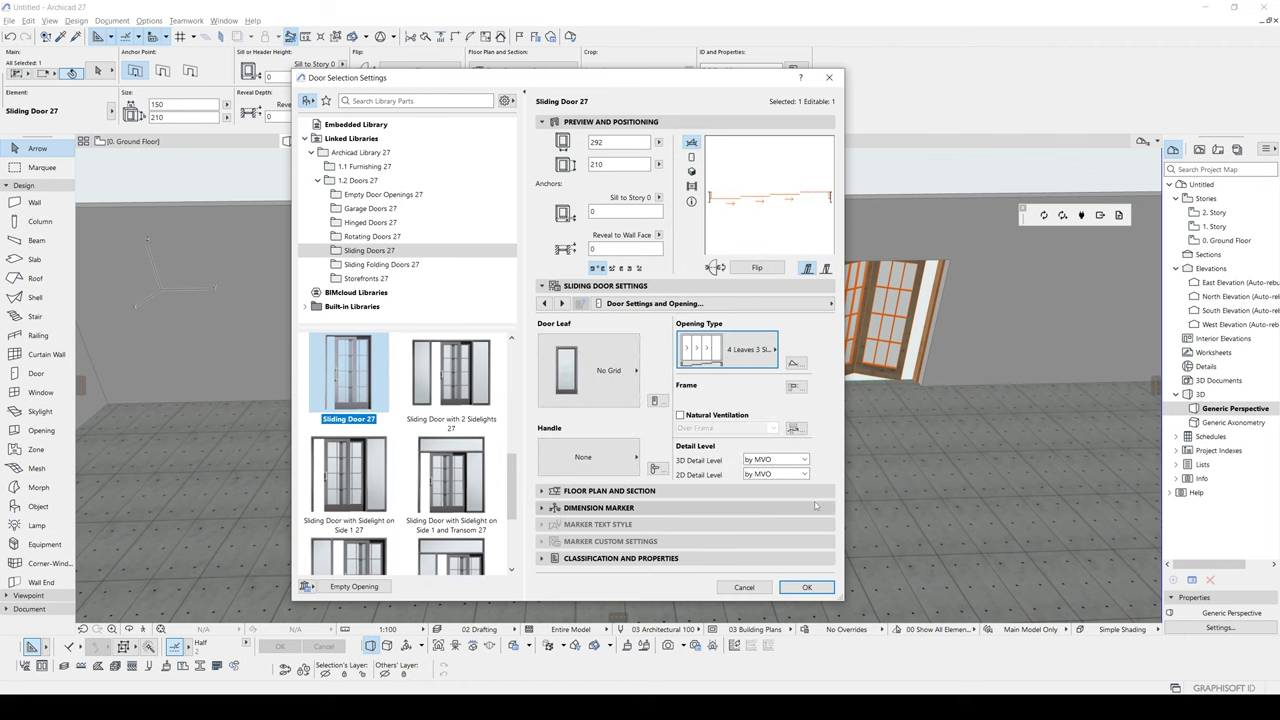
# Review the sliding door's settings pages, including frame and leaf, handle and kick board, model attributes, wall opening and wall closure
pyautogui.click(563, 304)
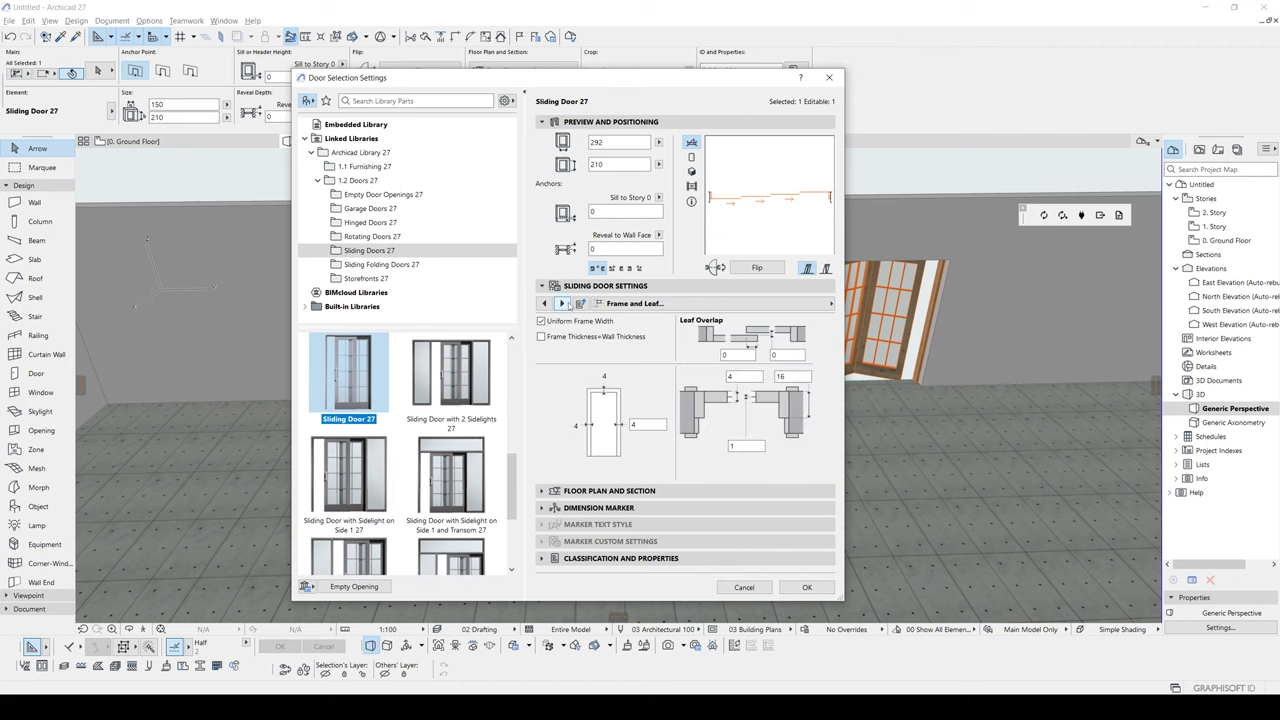
pyautogui.click(563, 304)
pyautogui.click(563, 304)
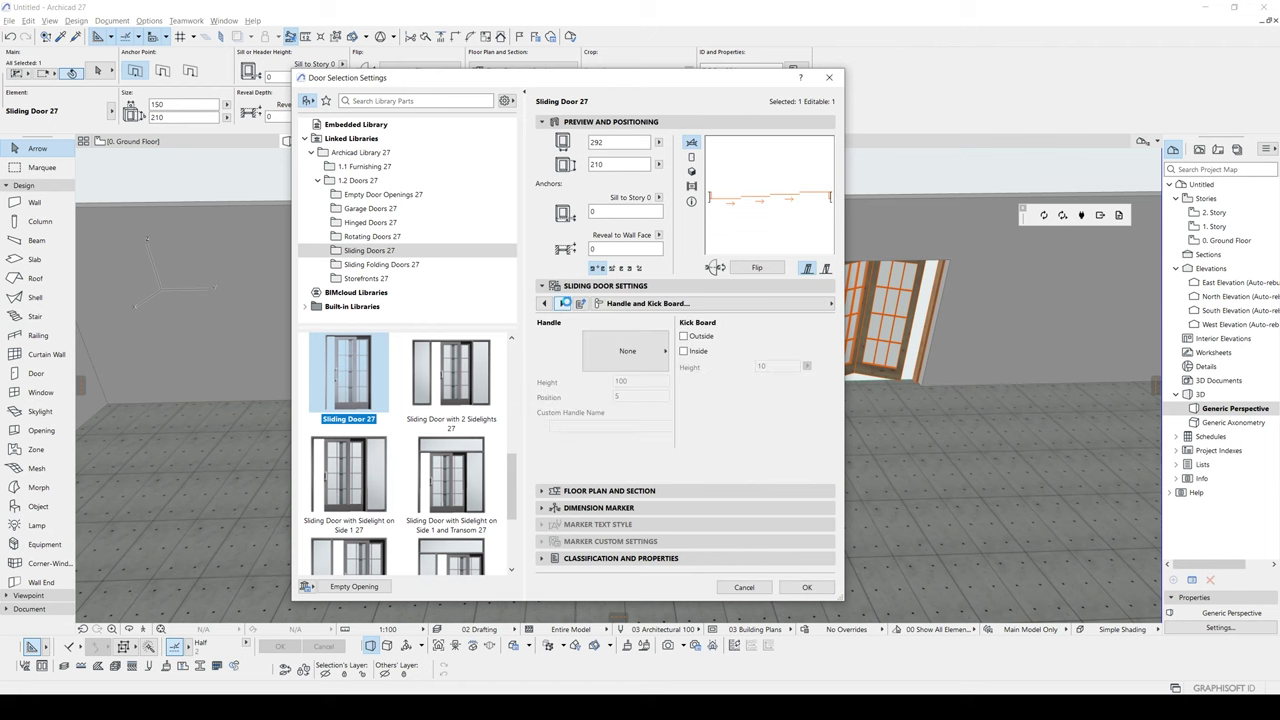
pyautogui.click(564, 304)
pyautogui.click(563, 304)
pyautogui.click(563, 304)
pyautogui.click(563, 304)
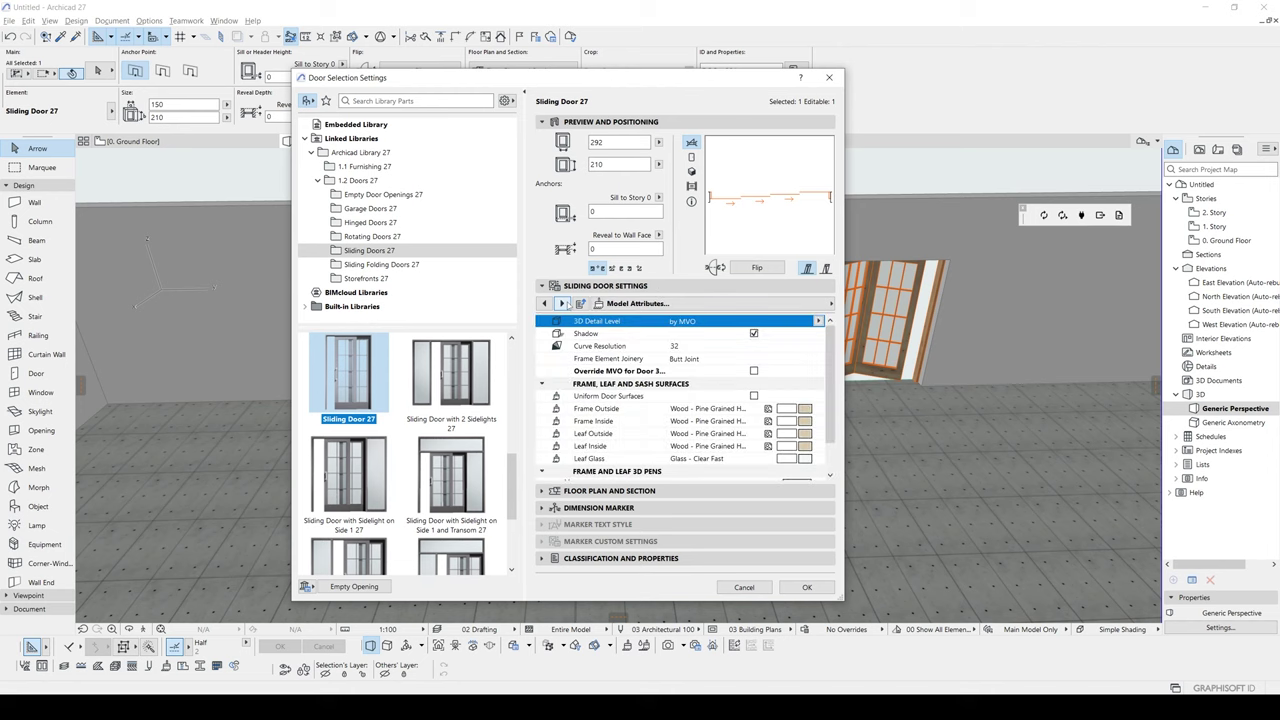
pyautogui.click(563, 304)
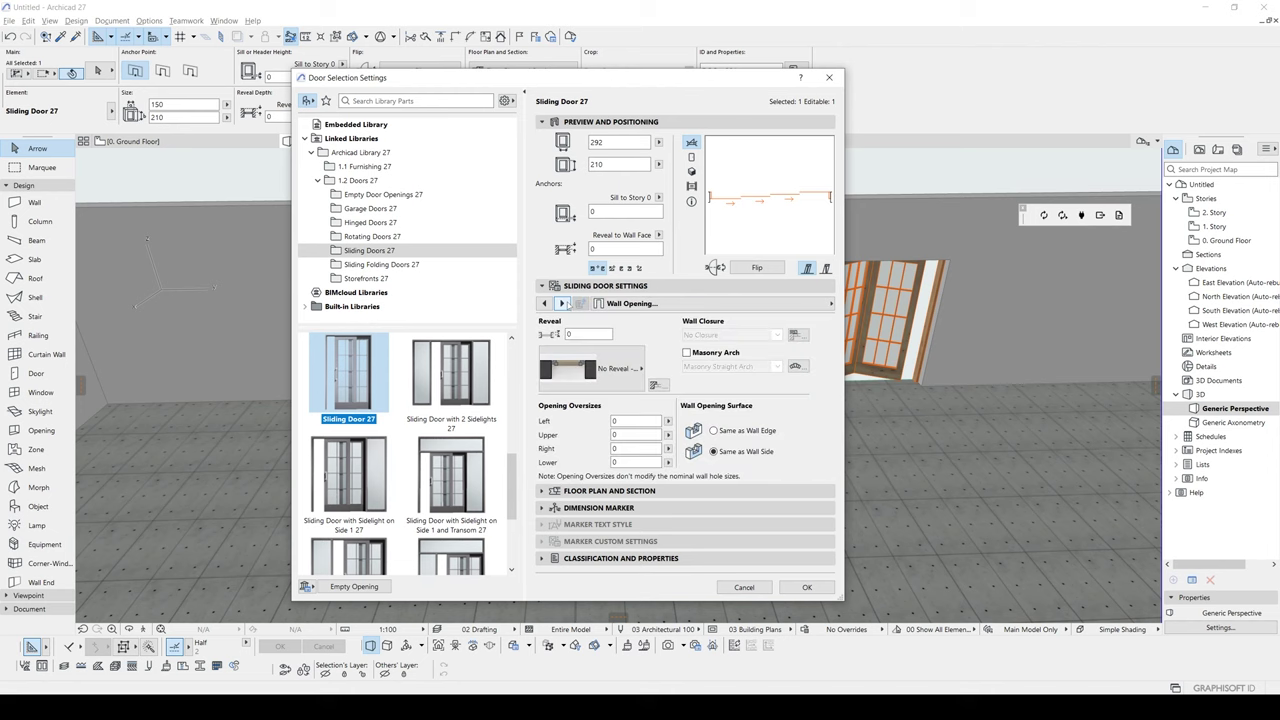
pyautogui.click(563, 304)
pyautogui.click(563, 304)
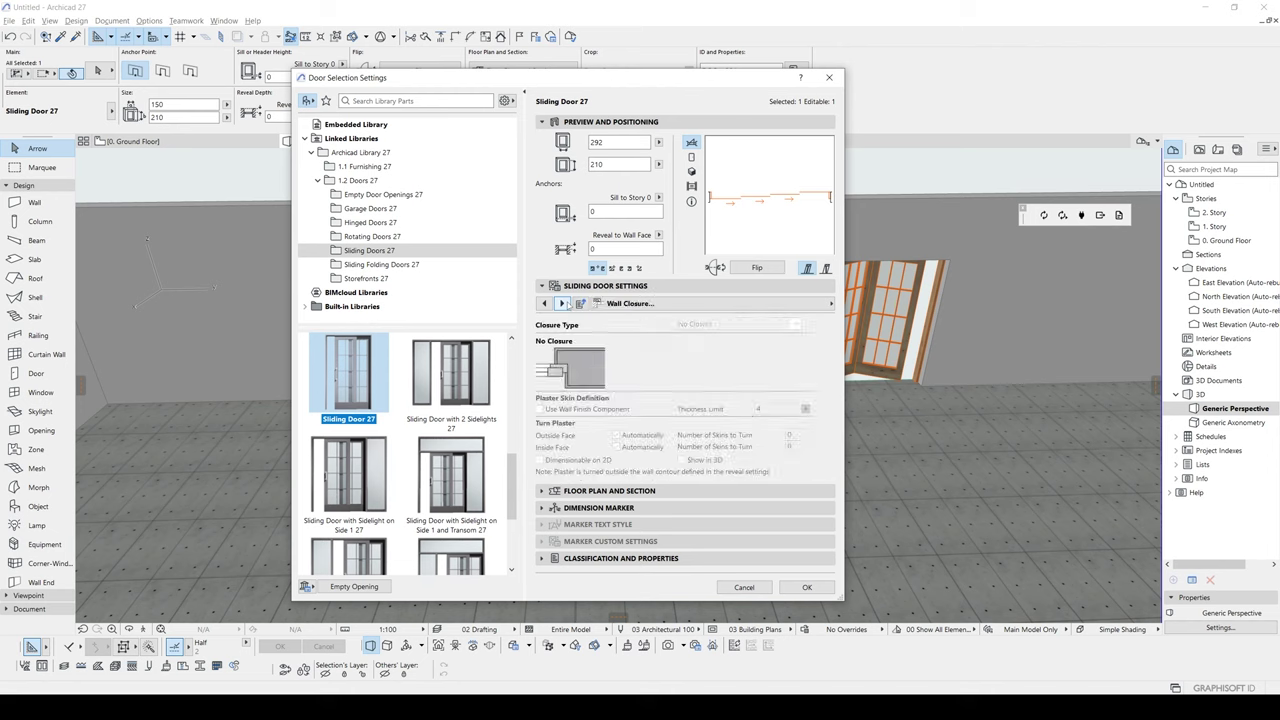
pyautogui.click(563, 304)
# Apply the 4 Sliding Leaves opening type to the sliding door and slide its middle leaves open in 3D
pyautogui.click(563, 304)
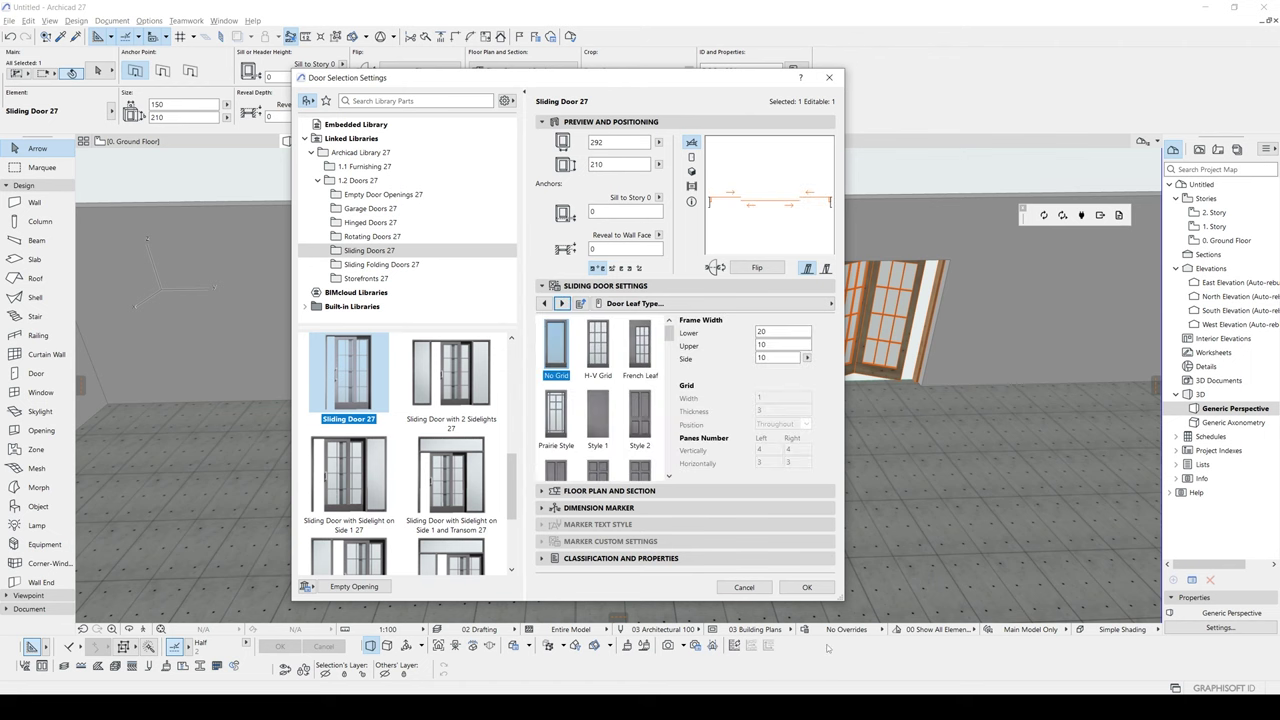
pyautogui.click(806, 587)
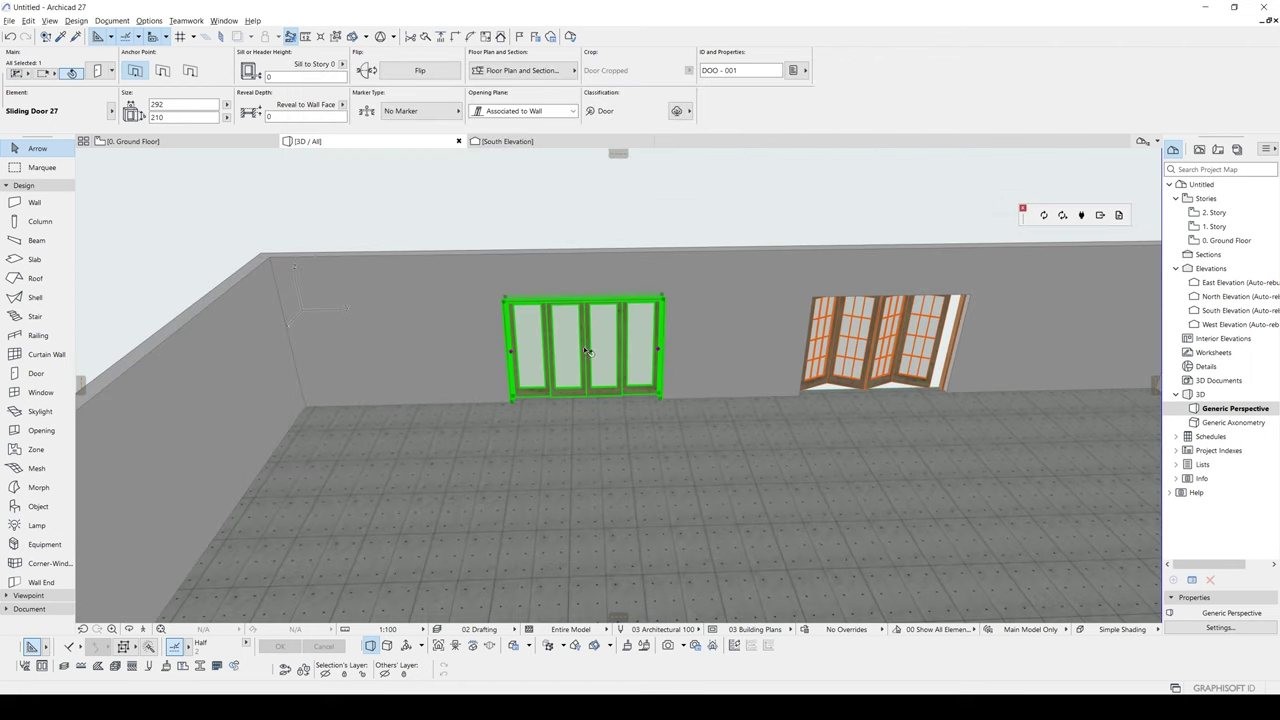
pyautogui.click(586, 350)
pyautogui.click(609, 350)
pyautogui.scroll(-1, 620, 380)
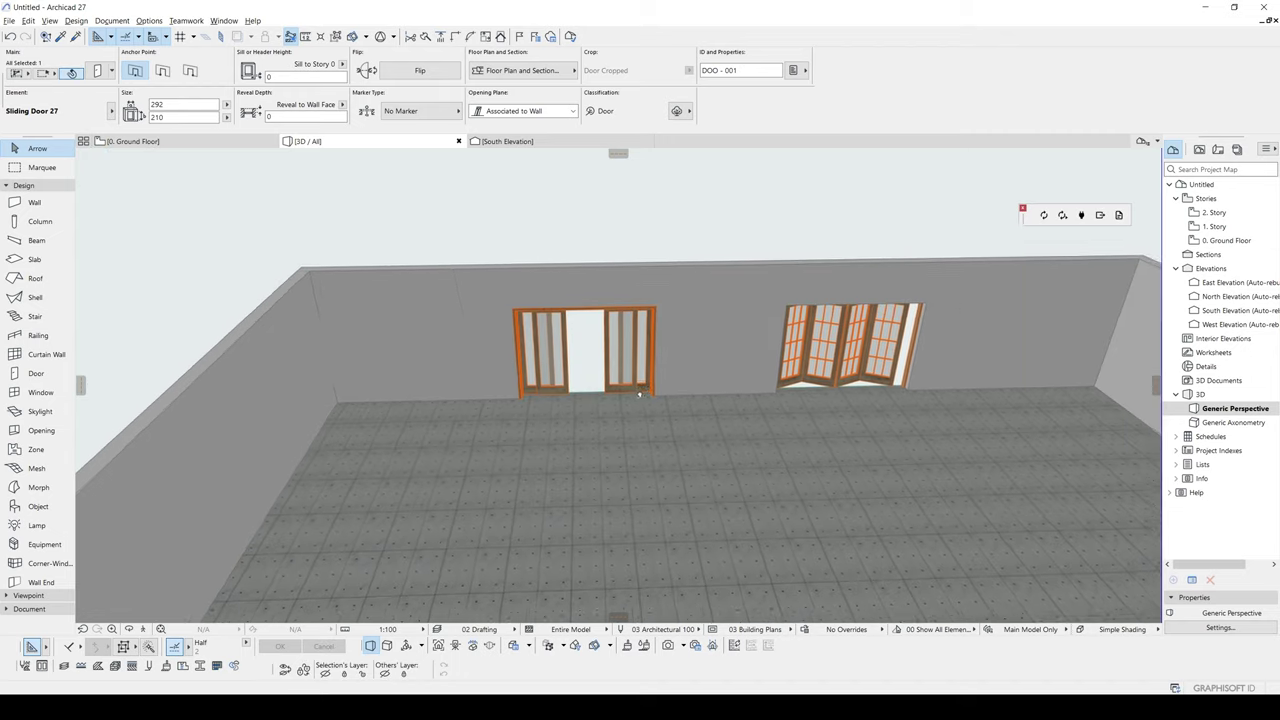
# Move the sliding door along the wall closer to the multipanel door
pyautogui.keyDown('shift'); pyautogui.moveTo(639, 393); pyautogui.dragTo(660, 408, button='middle'); pyautogui.keyUp('shift')
pyautogui.scroll(-1, 678, 400)
pyautogui.hotkey('ctrl', 'd')
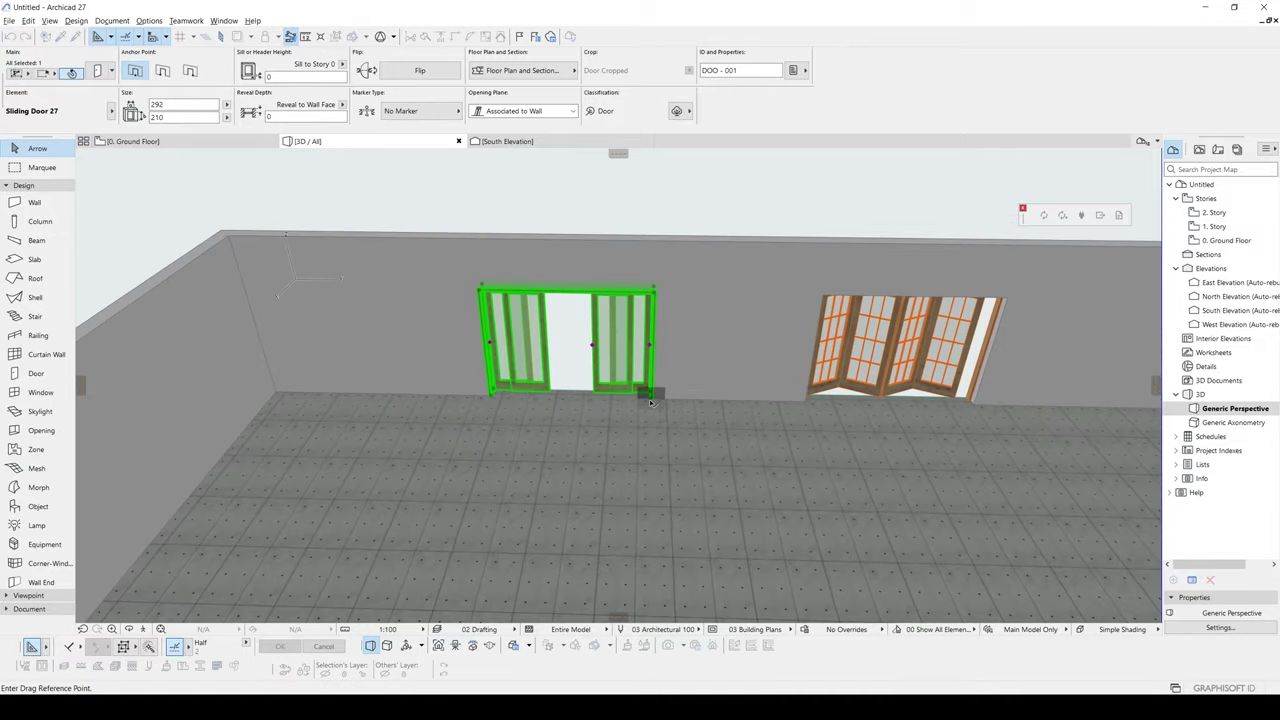
pyautogui.click(650, 402)
pyautogui.click(750, 398)
pyautogui.scroll(2, 757, 404)
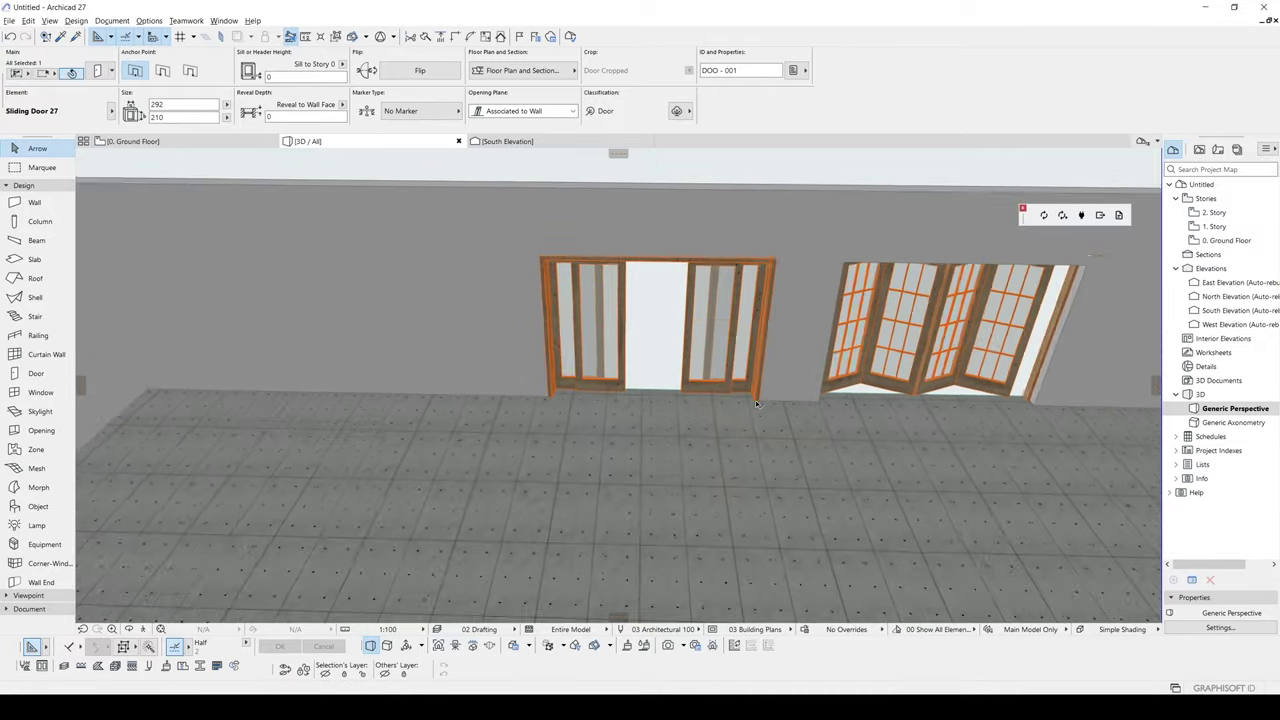
# Copy the sliding door along the wall so the copy sits directly beside the original, on the side away from the multipanel door
pyautogui.keyDown('shift'); pyautogui.moveTo(757, 404); pyautogui.dragTo(814, 423, button='middle'); pyautogui.keyUp('shift')
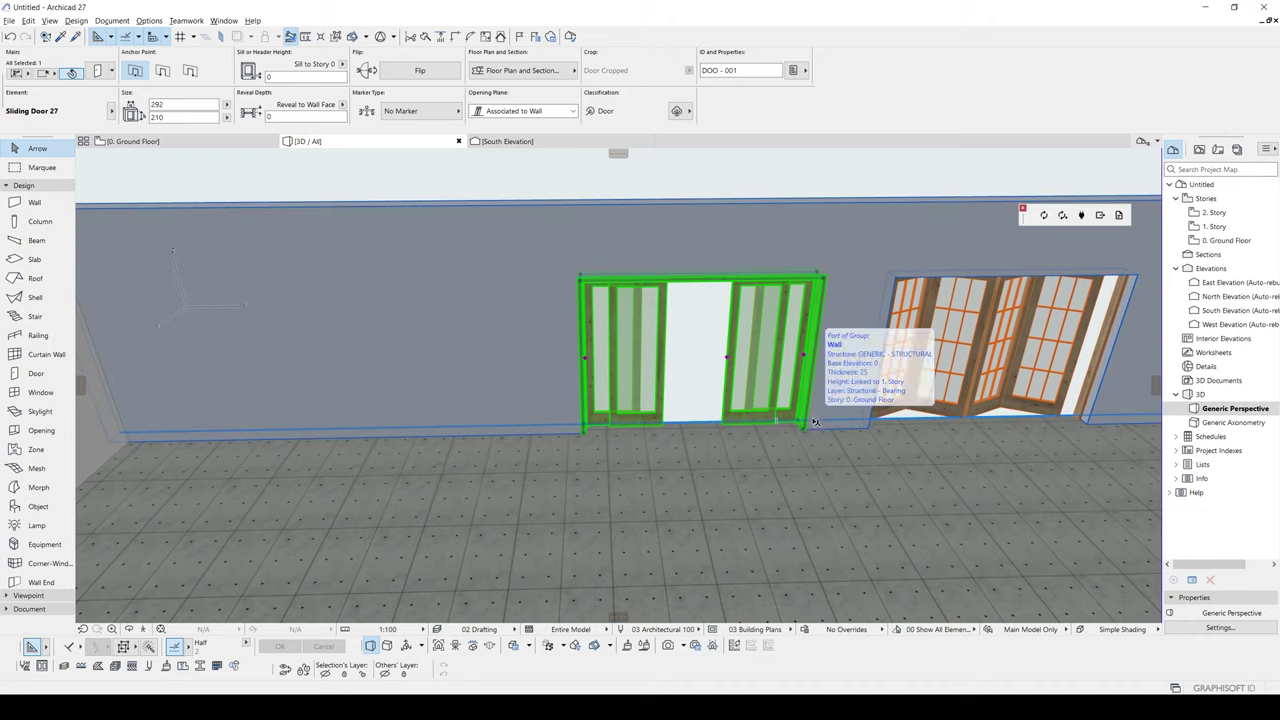
pyautogui.scroll(-2, 815, 422)
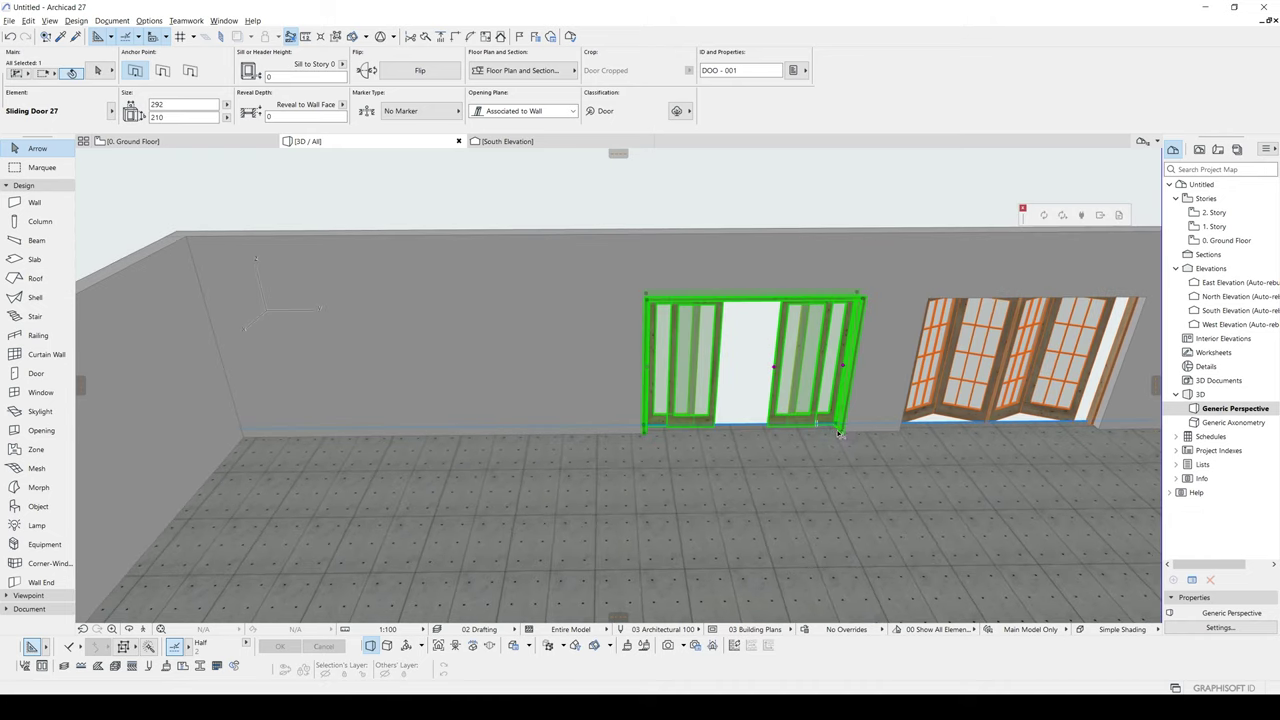
pyautogui.click(840, 434)
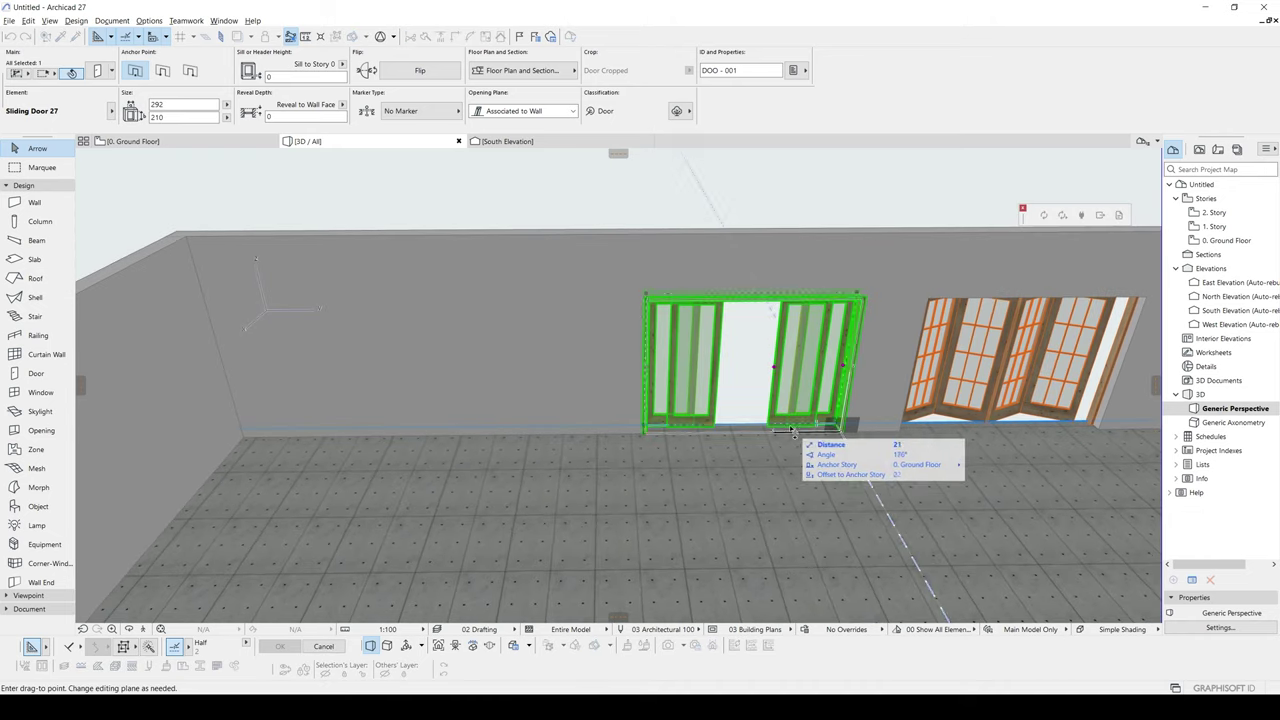
pyautogui.click(645, 436)
pyautogui.keyDown('shift'); pyautogui.moveTo(700, 370); pyautogui.dragTo(646, 357, button='middle'); pyautogui.keyUp('shift')
# Select both sliding doors and set their leaf frame widths to 5 for lower, upper and side
pyautogui.keyDown('shift'); pyautogui.click(723, 380); pyautogui.keyUp('shift')
pyautogui.keyDown('shift'); pyautogui.moveTo(723, 380); pyautogui.dragTo(557, 386, button='middle'); pyautogui.keyUp('shift')
pyautogui.doubleClick(750, 392)
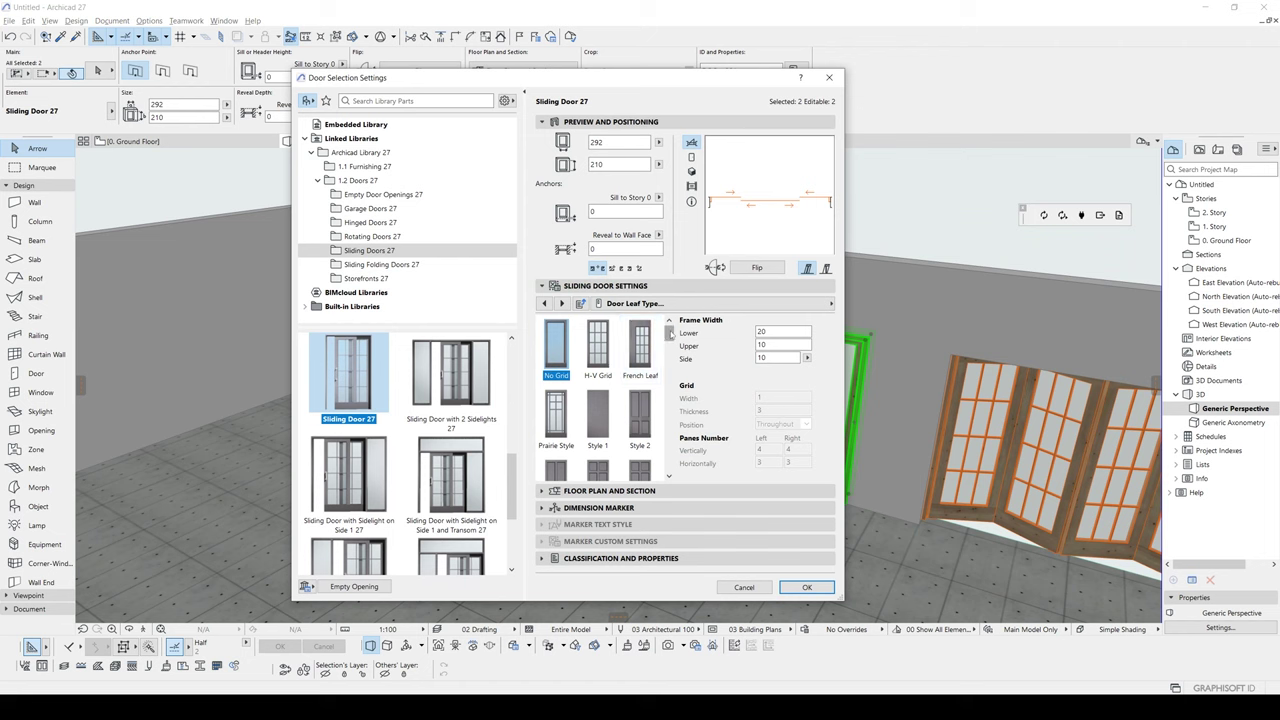
pyautogui.moveTo(670, 334); pyautogui.dragTo(670, 336)
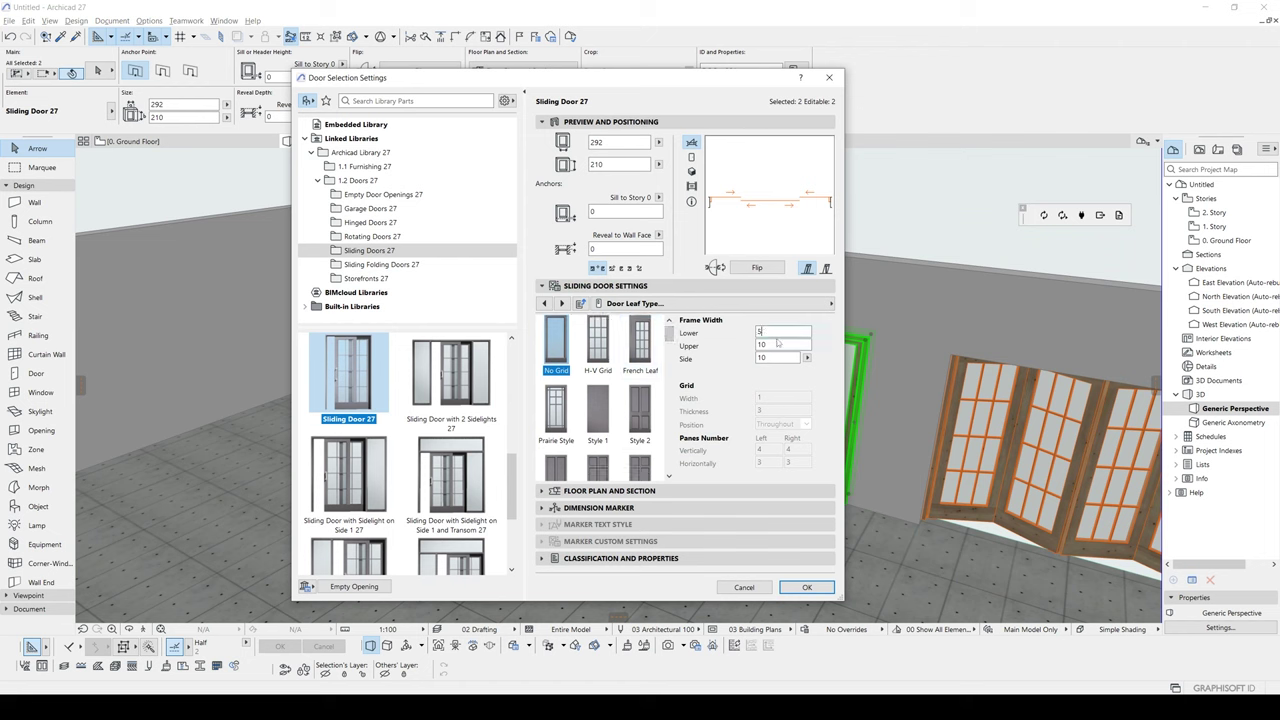
pyautogui.press('Tab')
pyautogui.write('5')
pyautogui.press('Tab')
pyautogui.write('5')
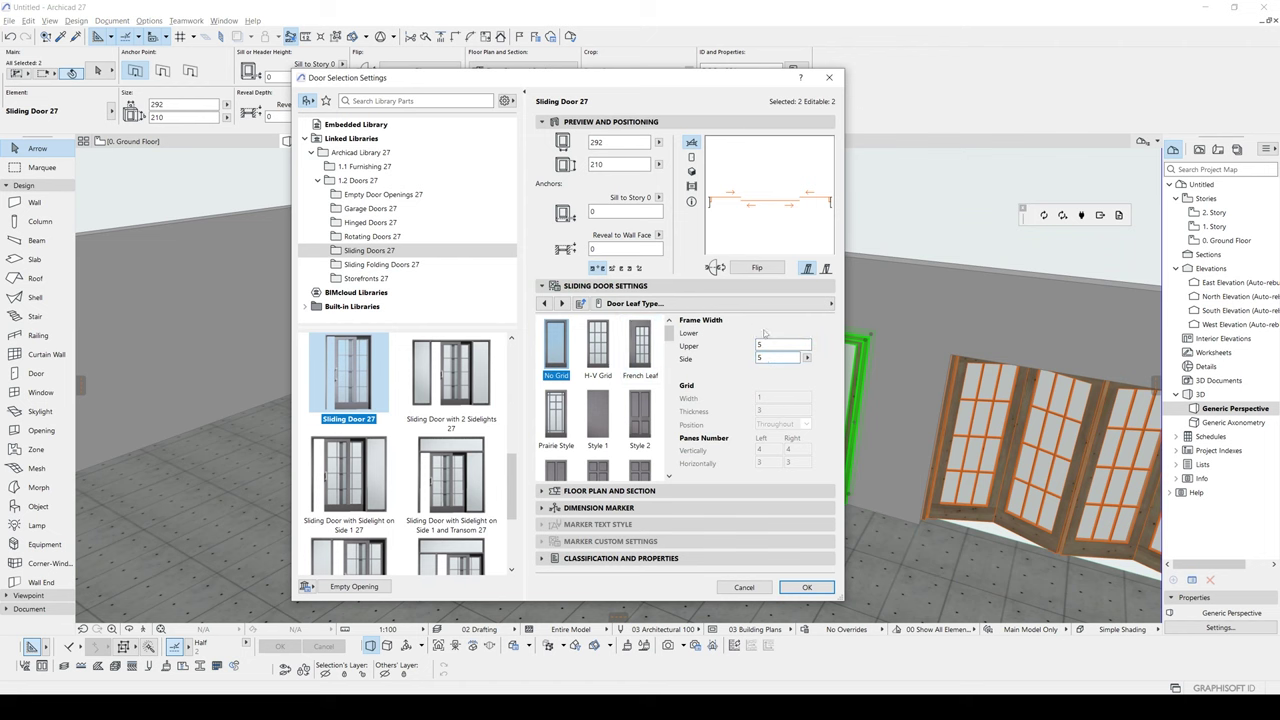
# Set the sliding doors' frame thickness to 6 and show the door preview in 3D
pyautogui.click(626, 304)
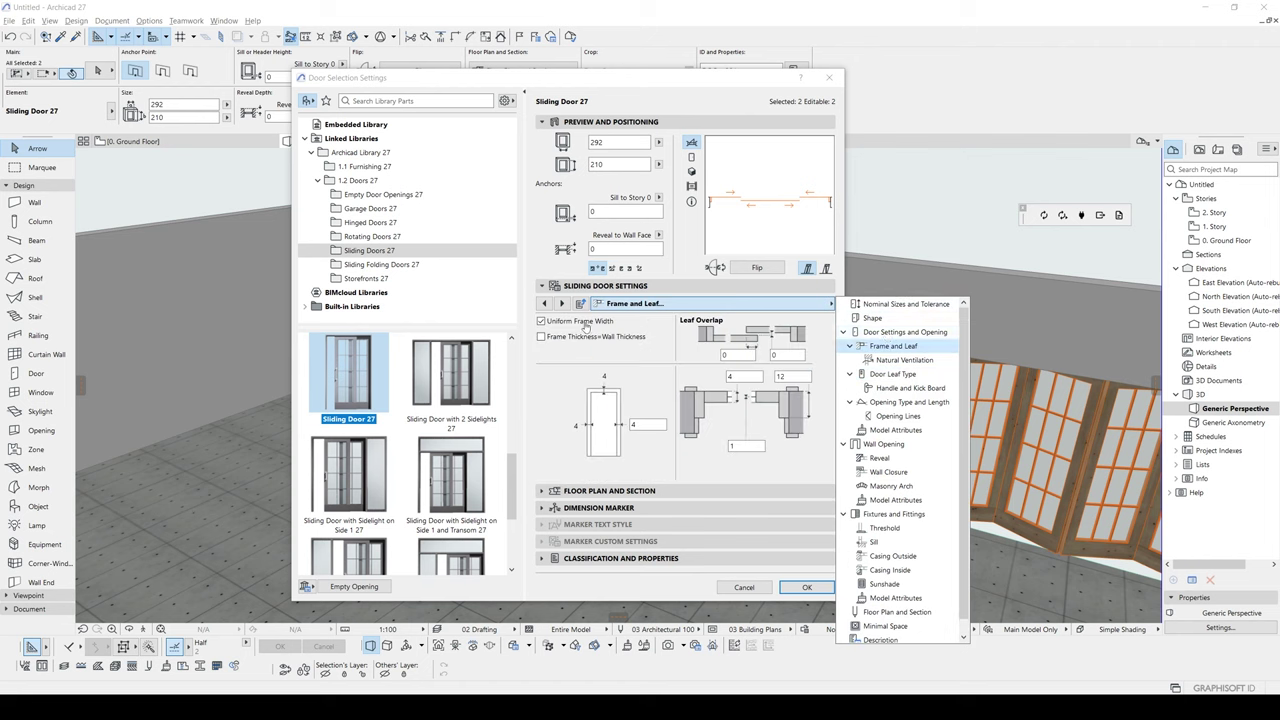
pyautogui.click(548, 376)
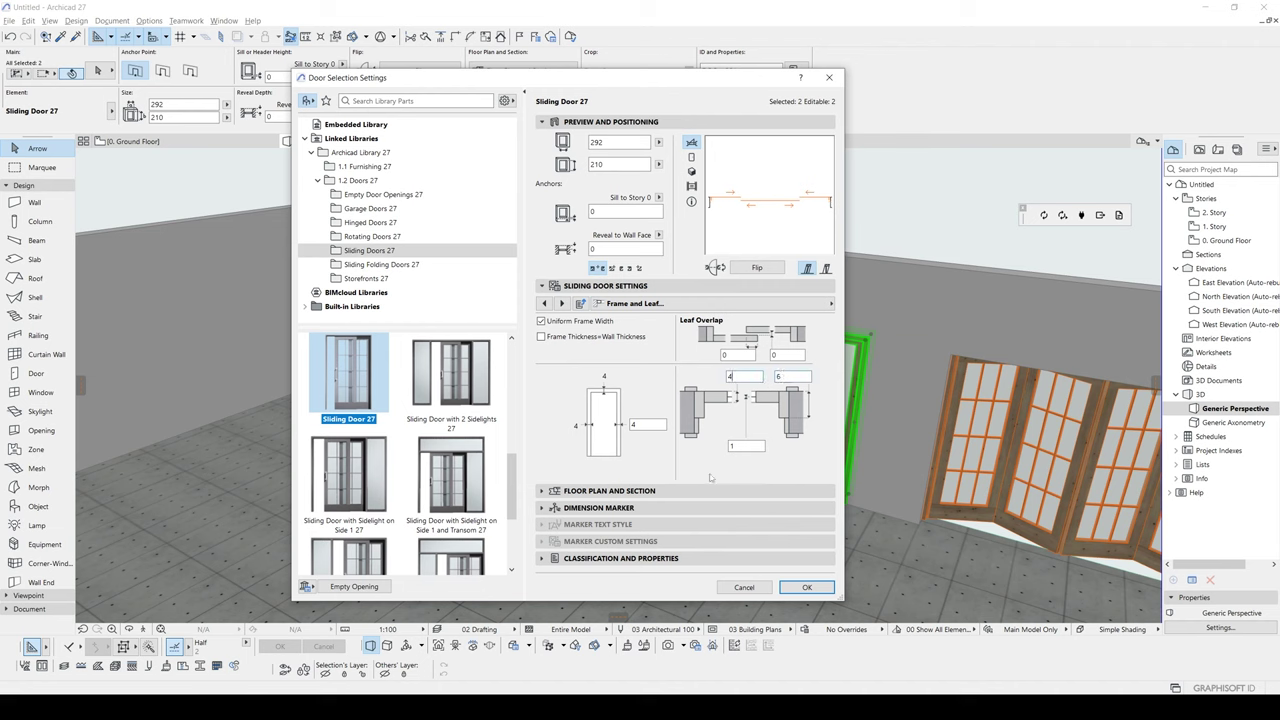
pyautogui.click(692, 172)
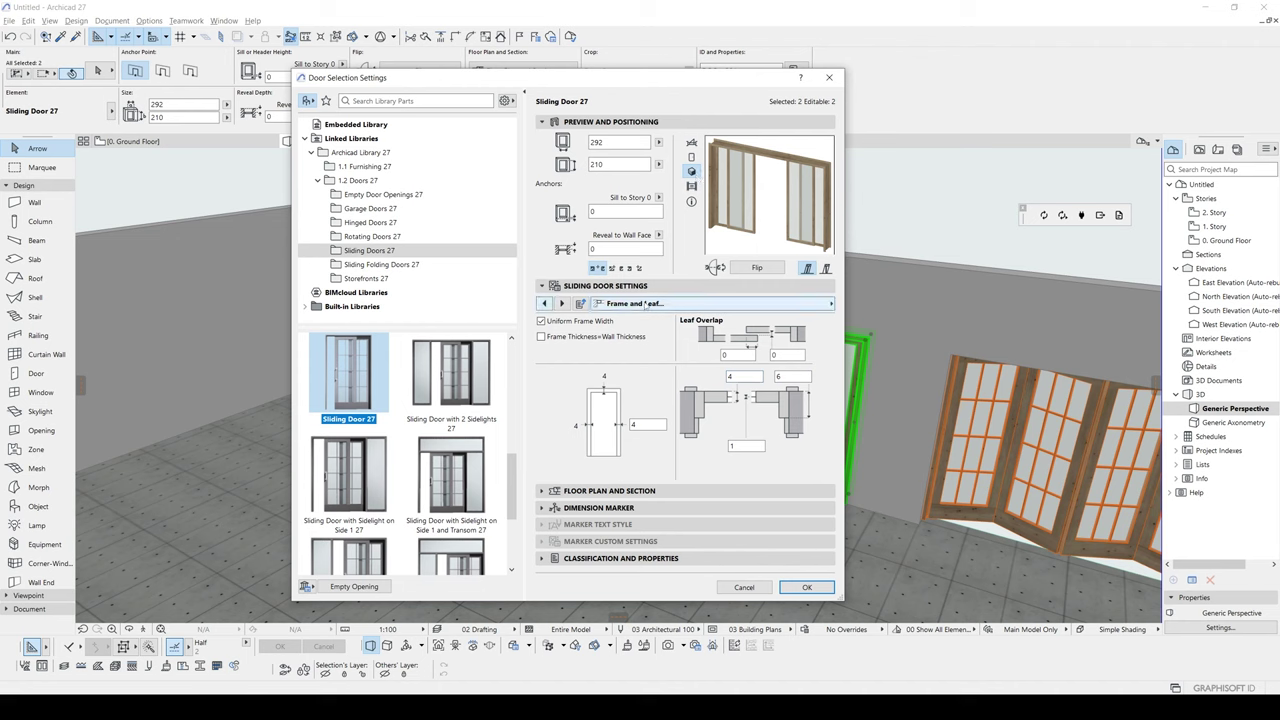
# Turn off the outside and inside casings of the two sliding doors
pyautogui.click(820, 303)
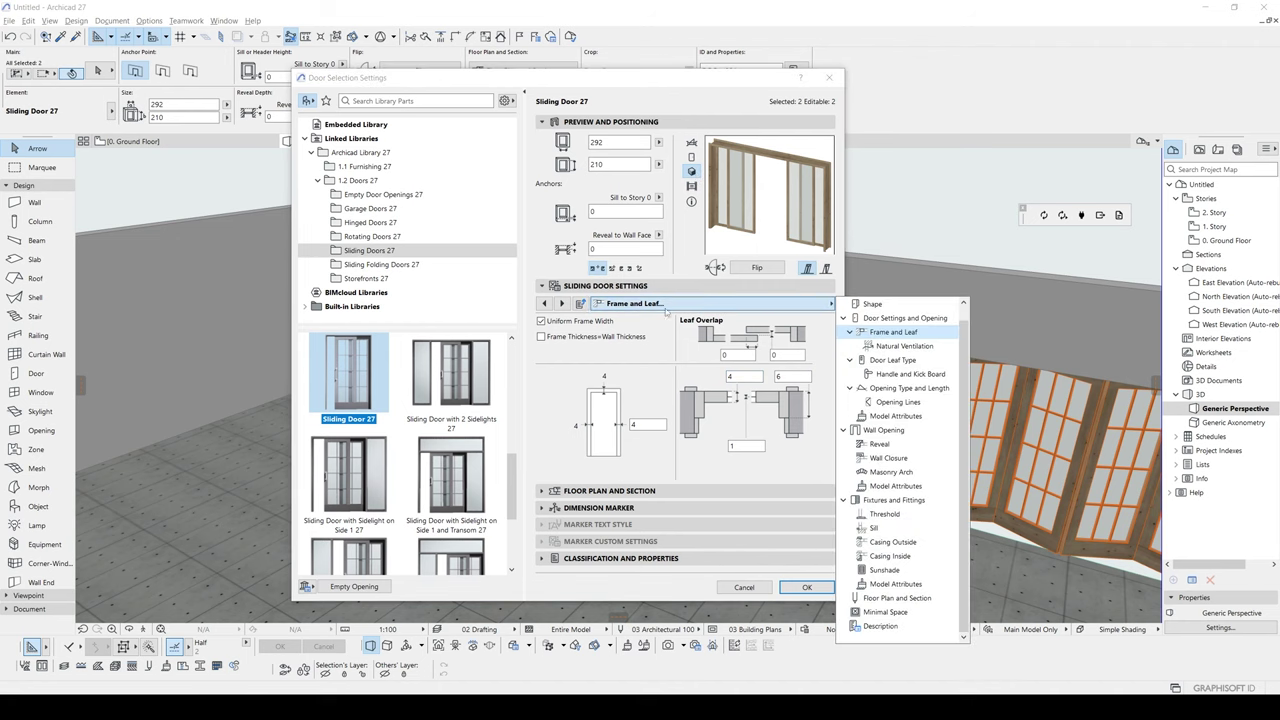
pyautogui.click(893, 542)
pyautogui.click(552, 322)
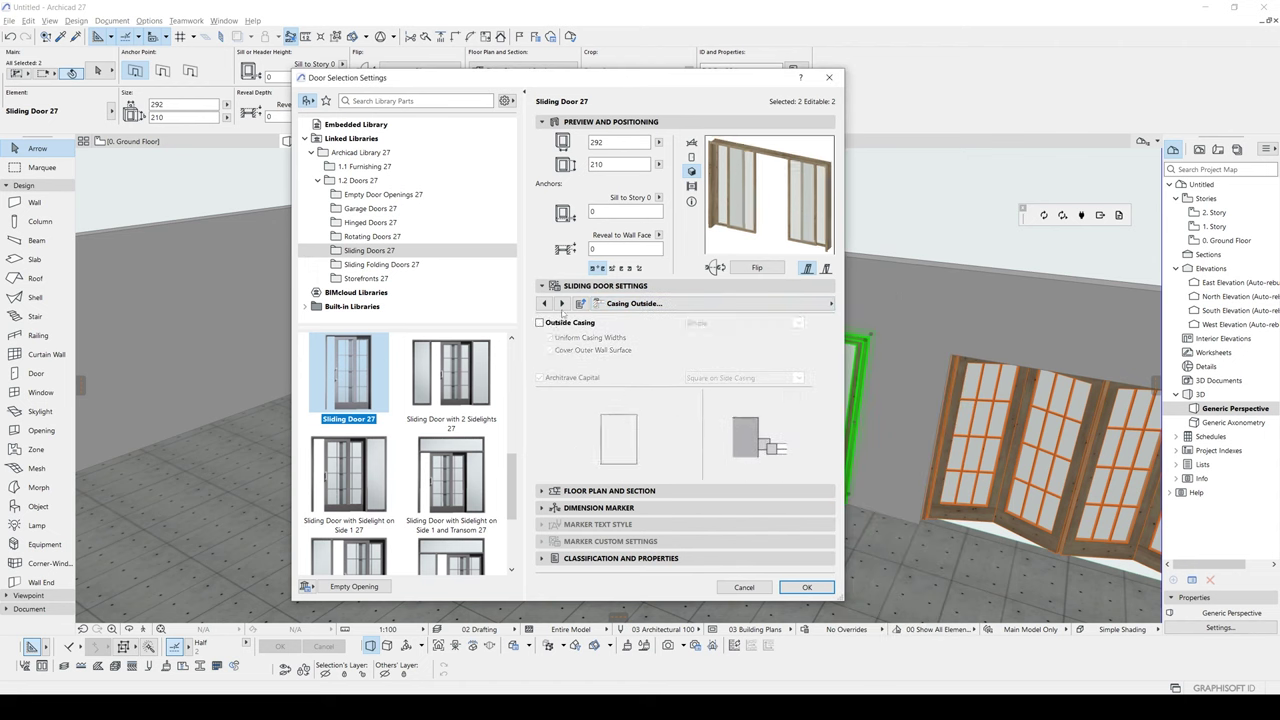
pyautogui.click(561, 303)
pyautogui.click(560, 322)
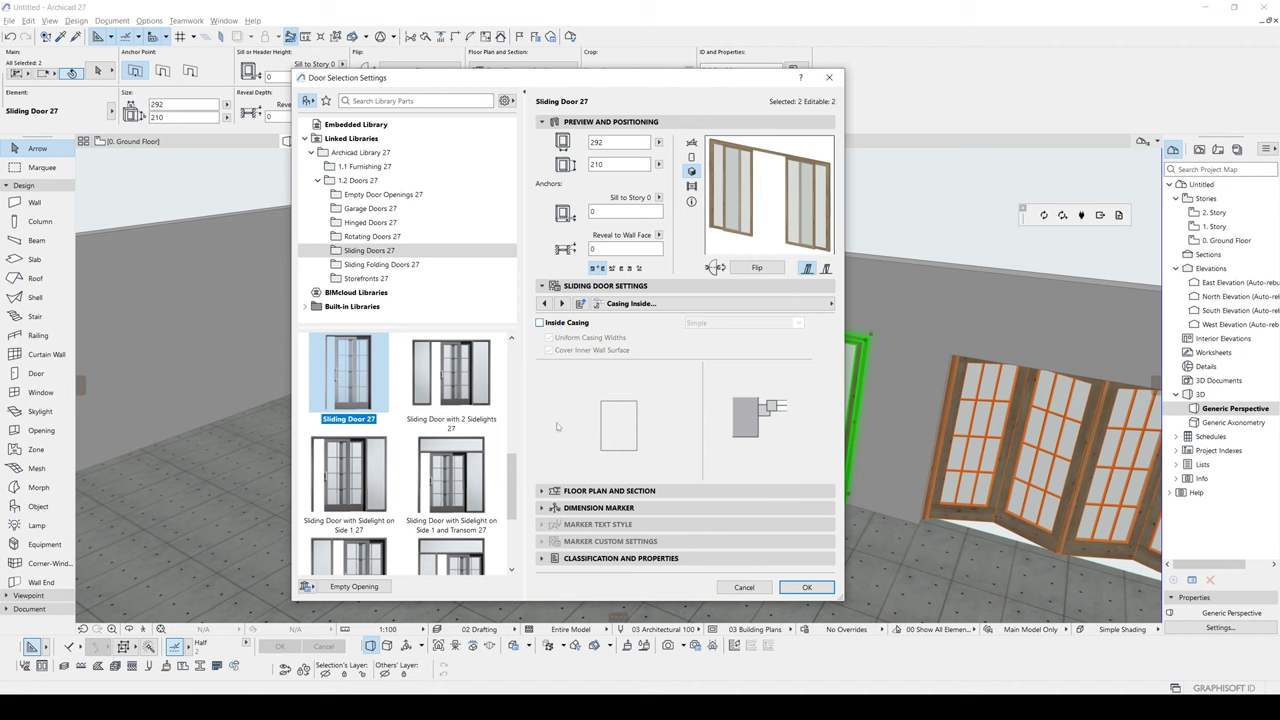
# Change both sliding doors to the opening type with 4 leaves, 3 of them sliding, and apply the settings
pyautogui.click(545, 303)
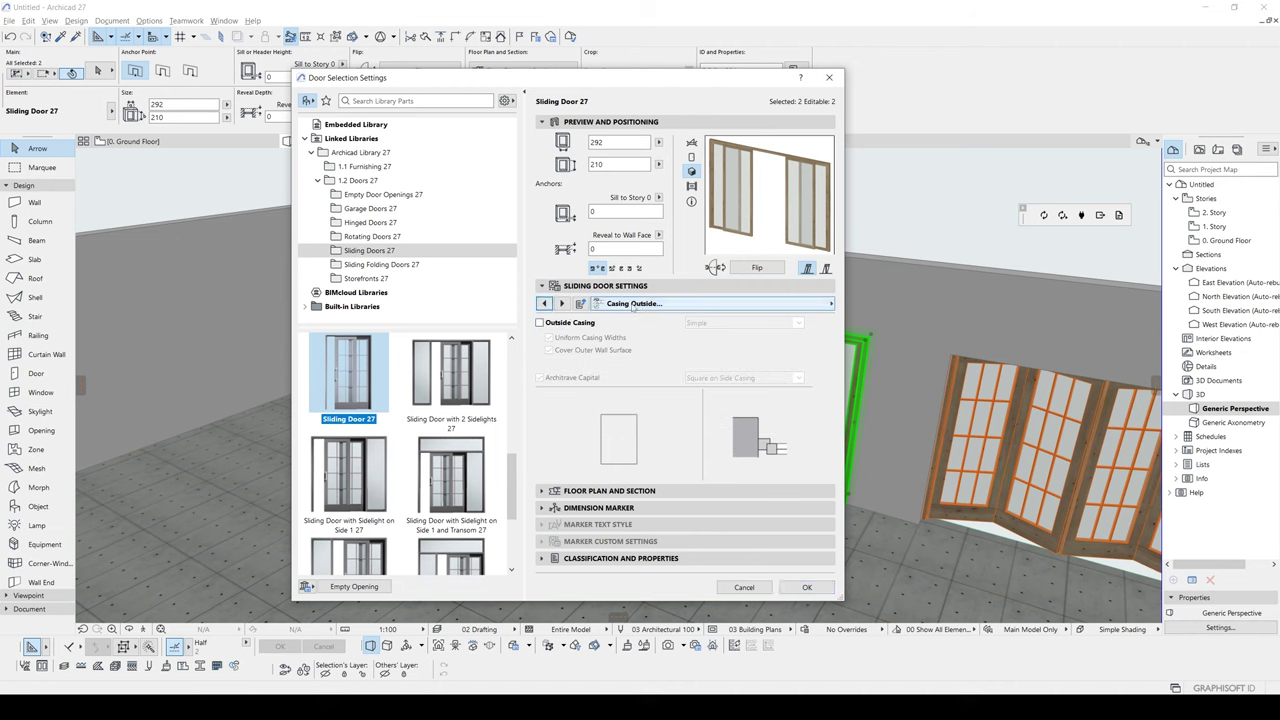
pyautogui.click(720, 303)
pyautogui.scroll(1, 895, 509)
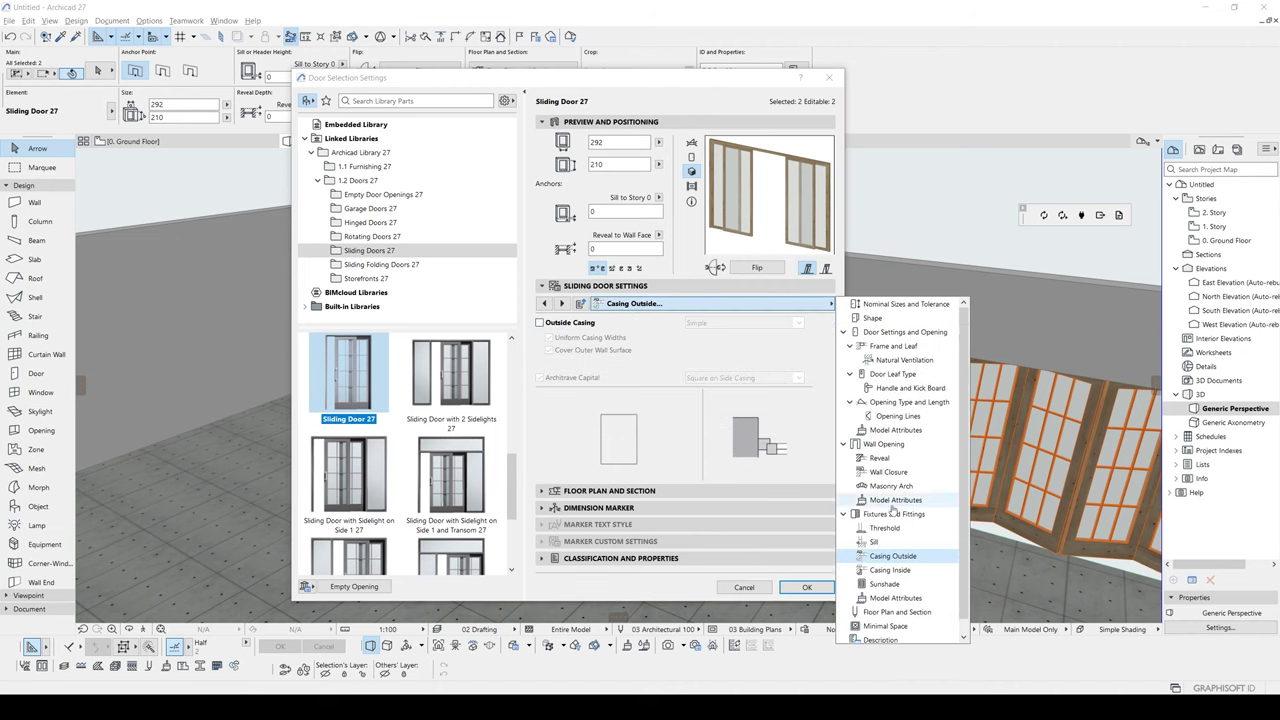
pyautogui.click(897, 360)
pyautogui.click(893, 374)
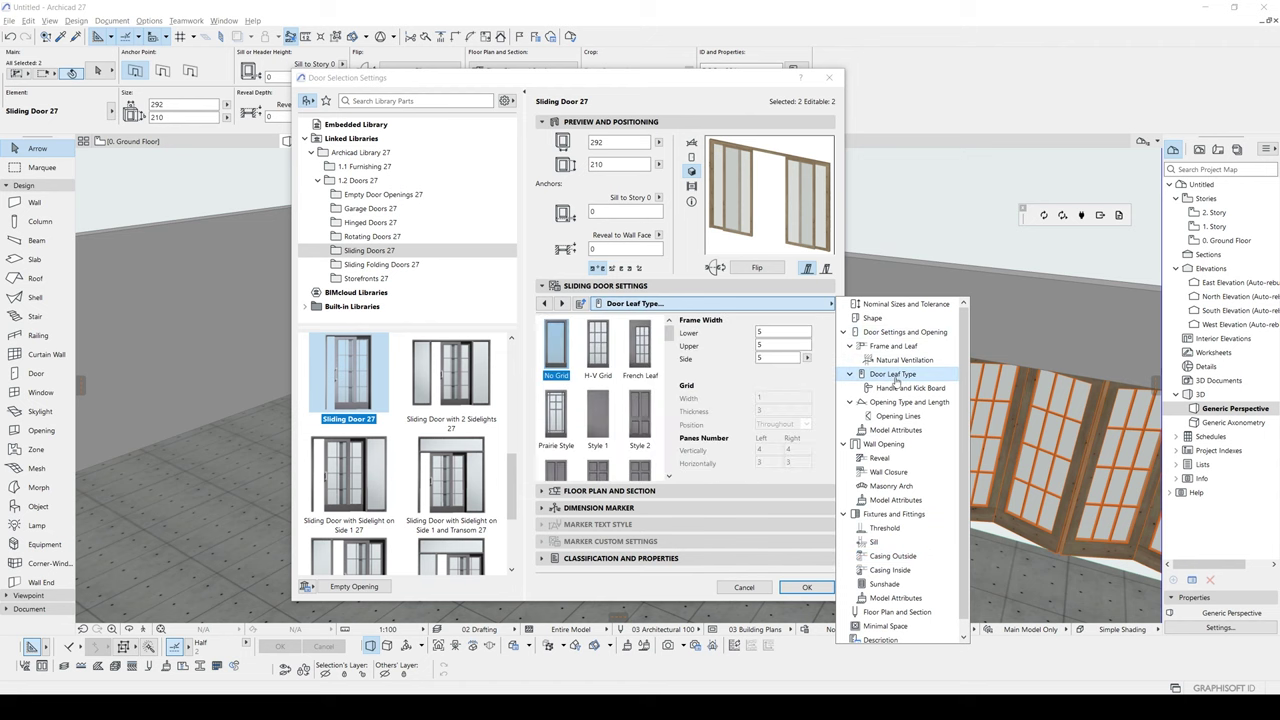
pyautogui.click(892, 318)
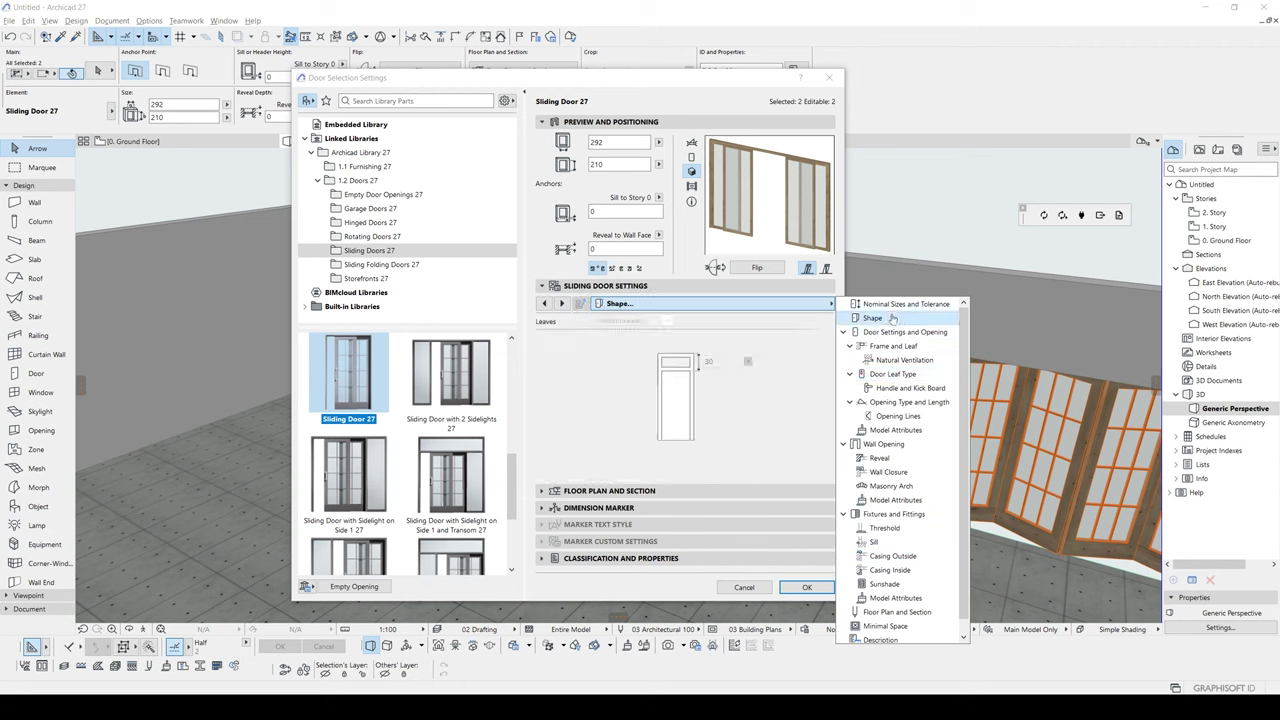
pyautogui.click(894, 332)
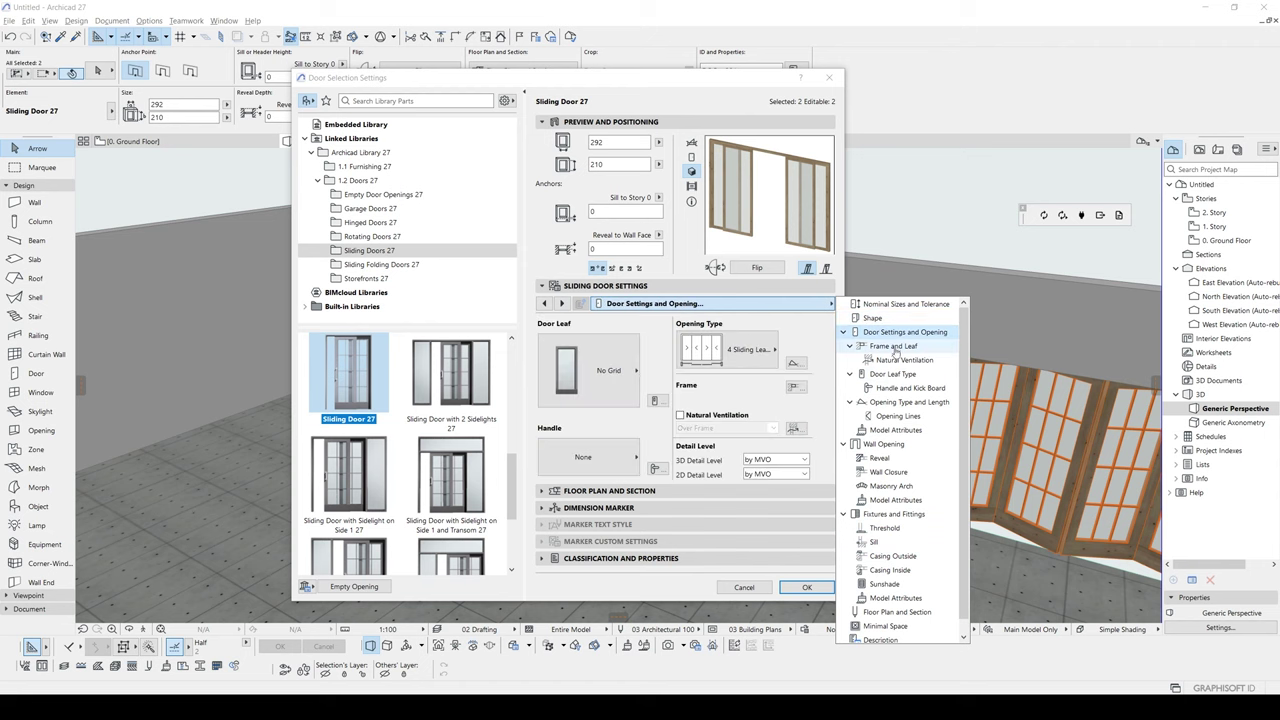
pyautogui.click(595, 422)
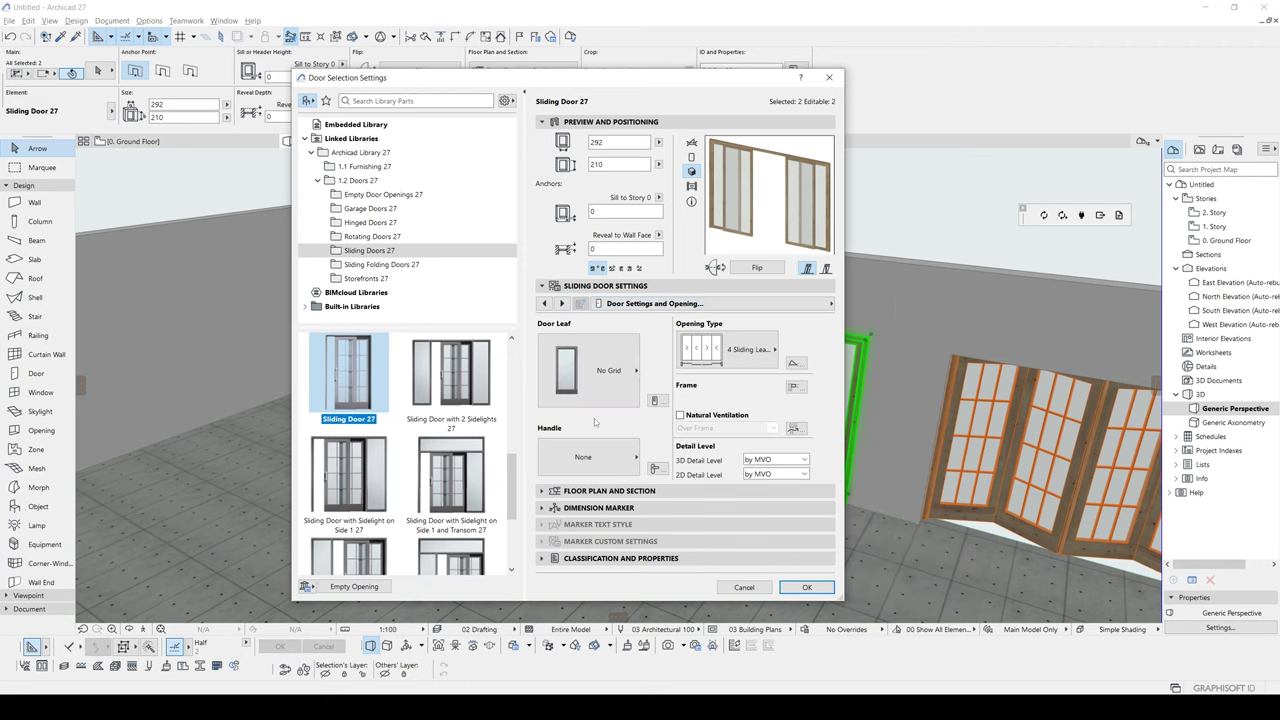
pyautogui.click(700, 368)
pyautogui.click(814, 520)
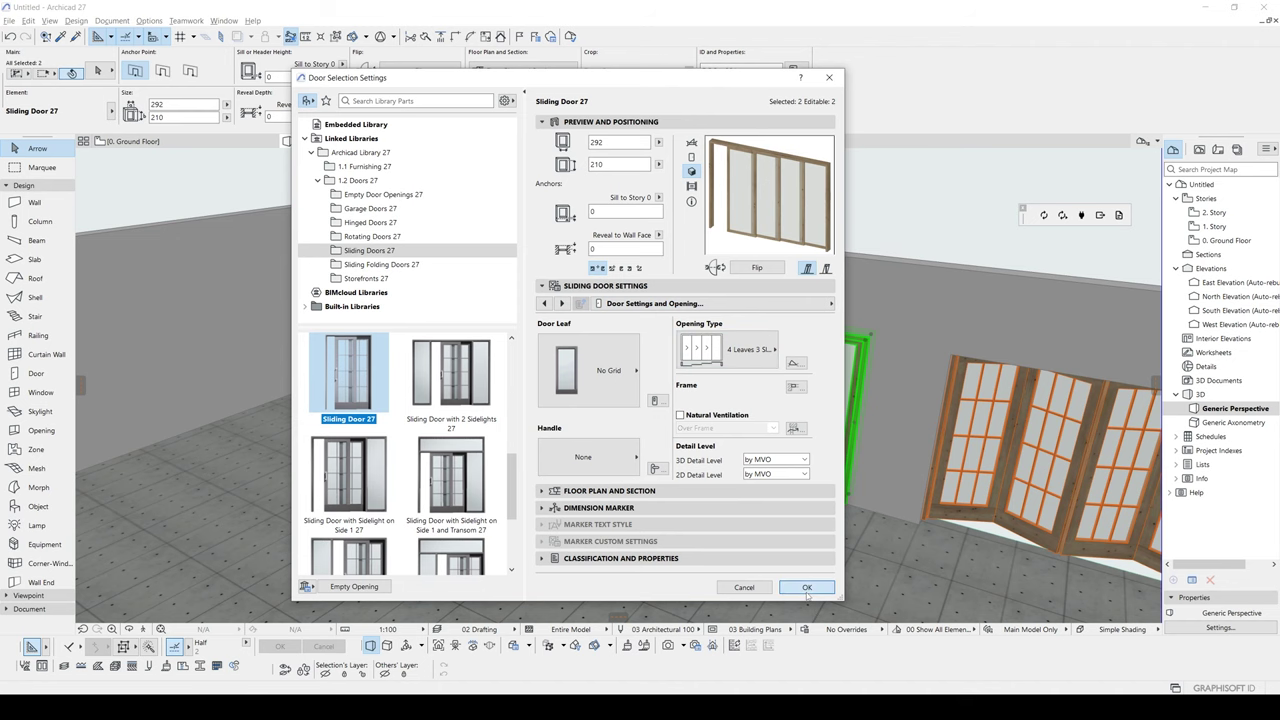
pyautogui.click(807, 587)
# Set the frame thickness of both sliding doors to 5 in their frame and leaf settings and apply it
pyautogui.scroll(3, 667, 455)
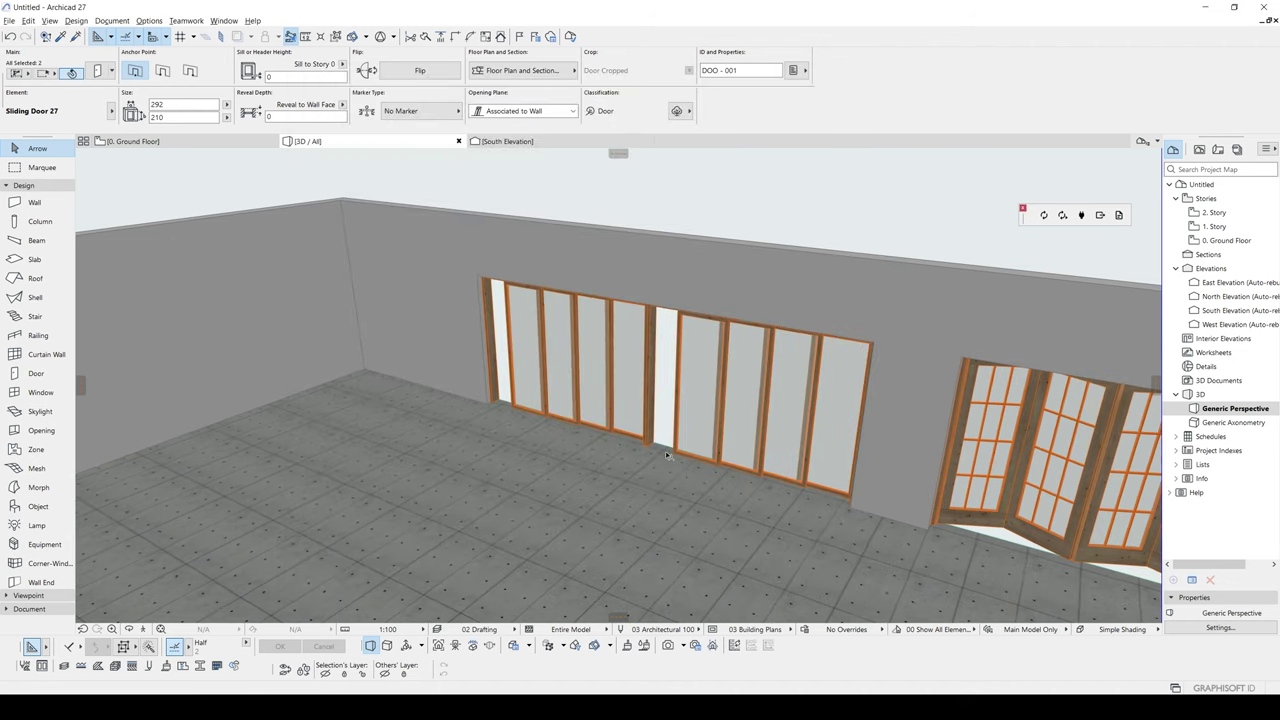
pyautogui.scroll(3, 667, 455)
pyautogui.scroll(3, 641, 449)
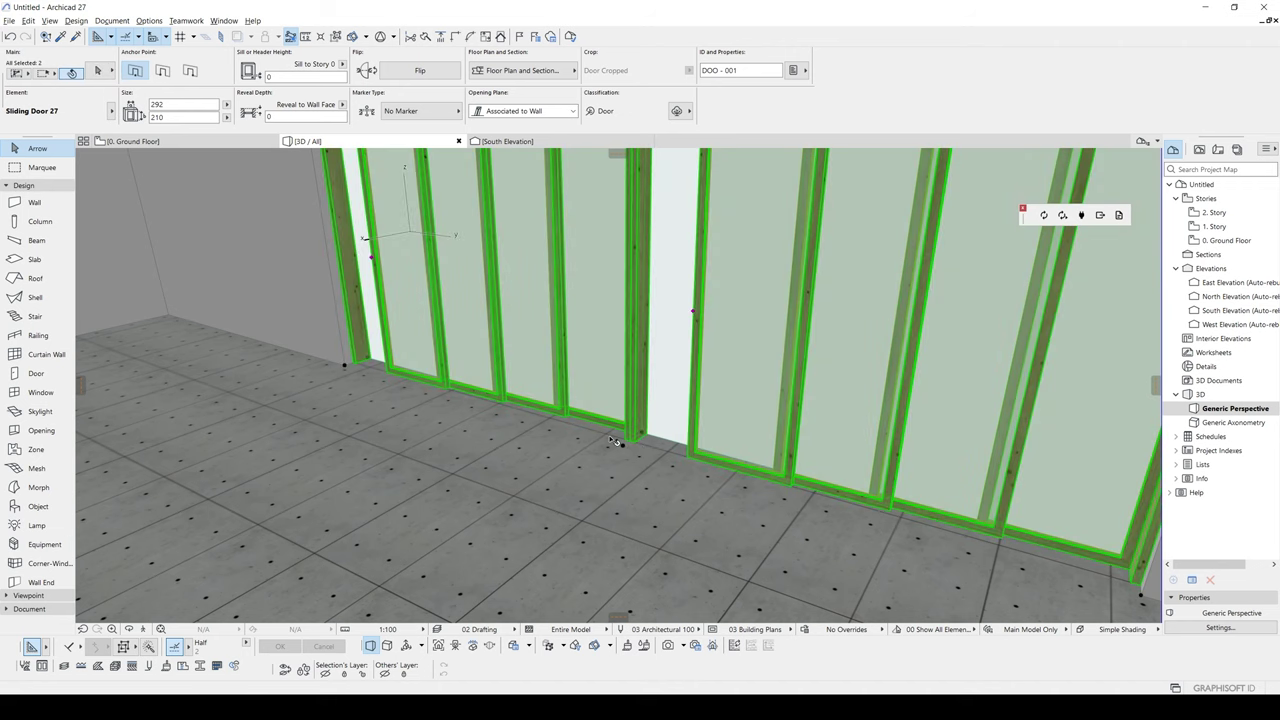
pyautogui.hotkey('ctrl', 't')
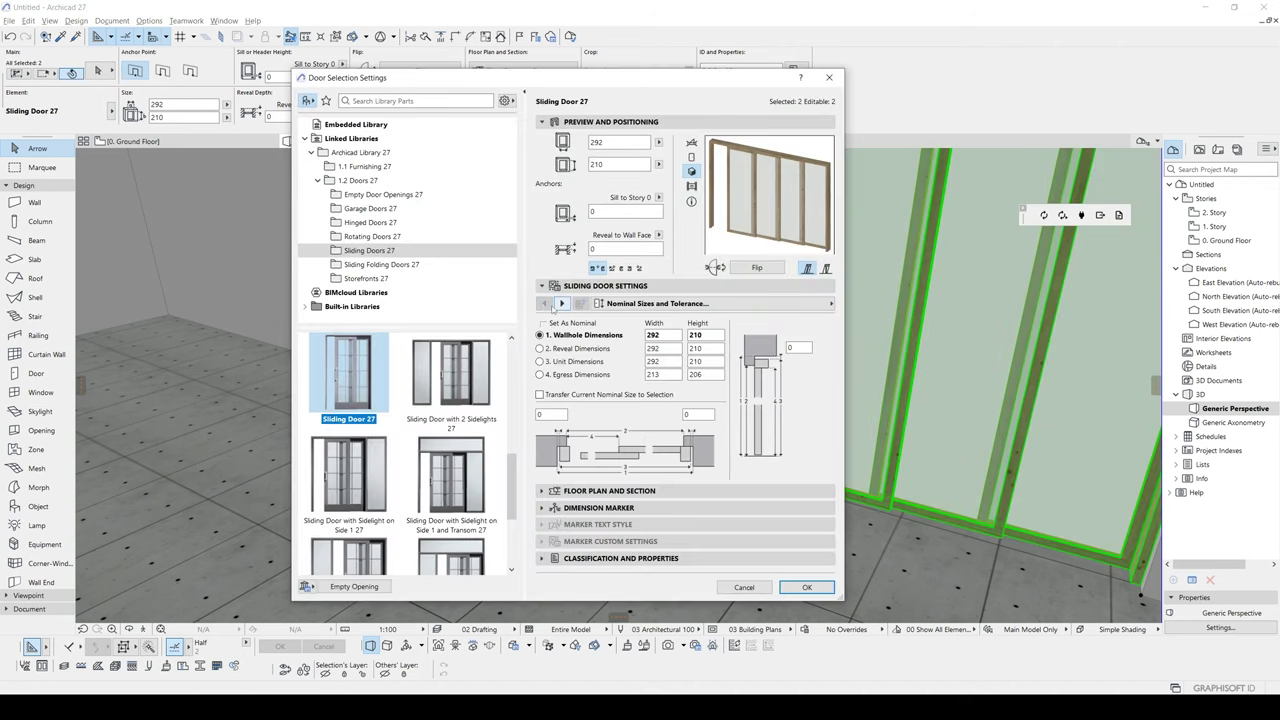
pyautogui.click(562, 304)
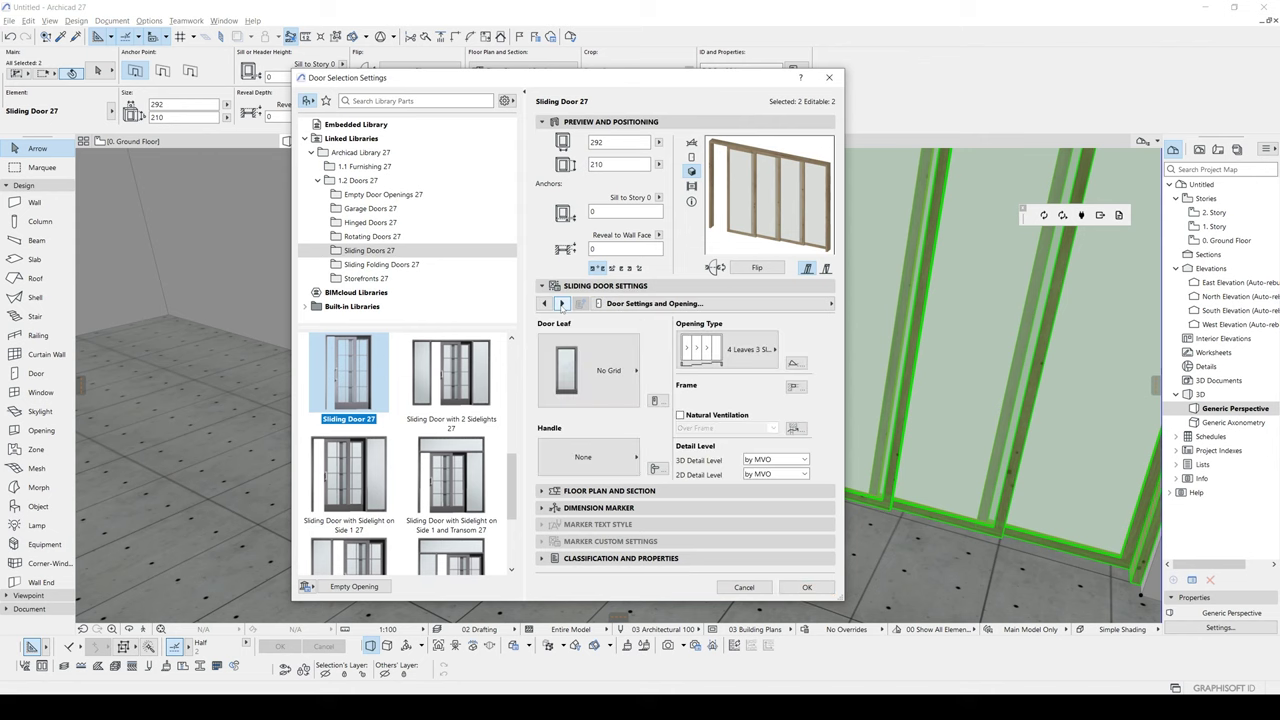
pyautogui.click(562, 304)
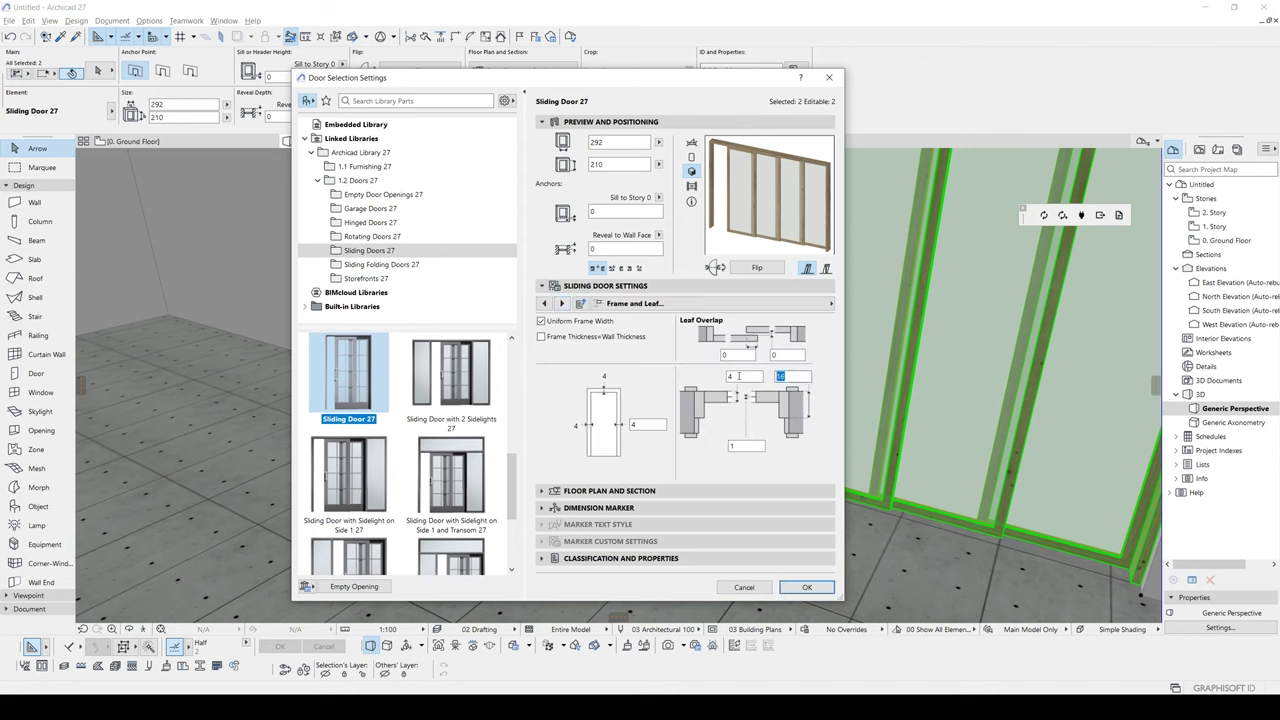
pyautogui.write('5')
pyautogui.click(786, 355)
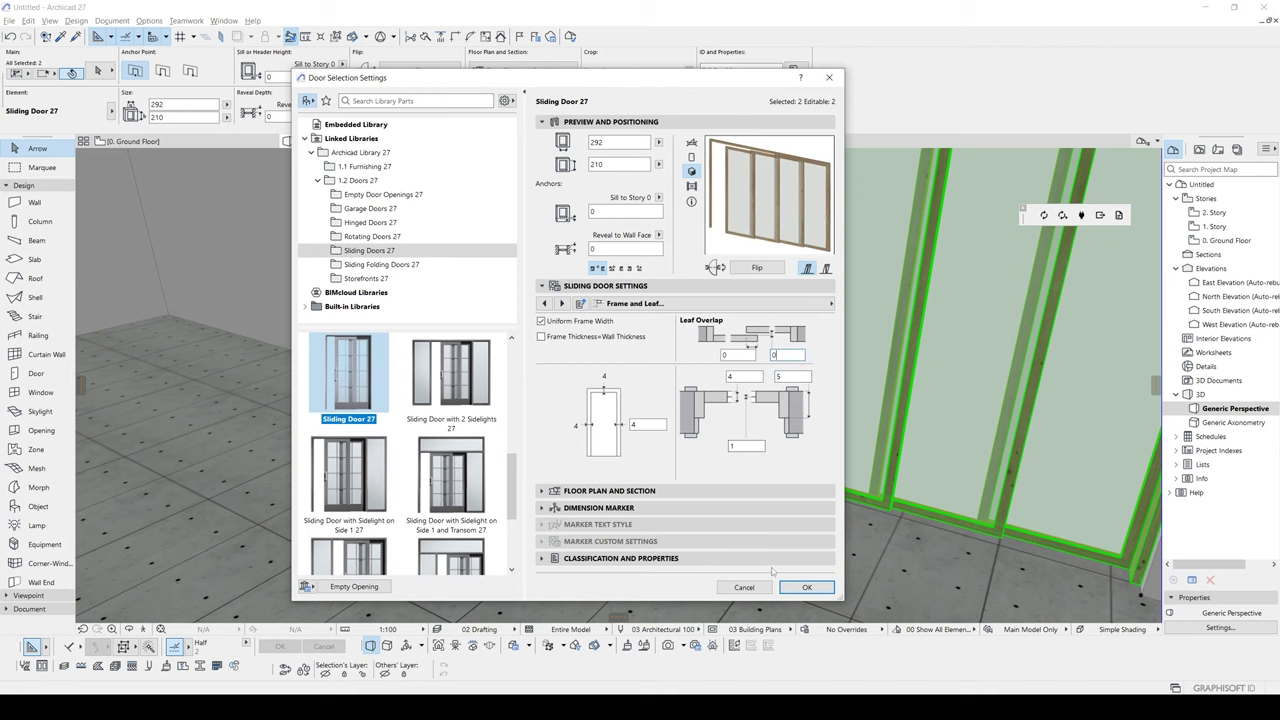
pyautogui.click(806, 587)
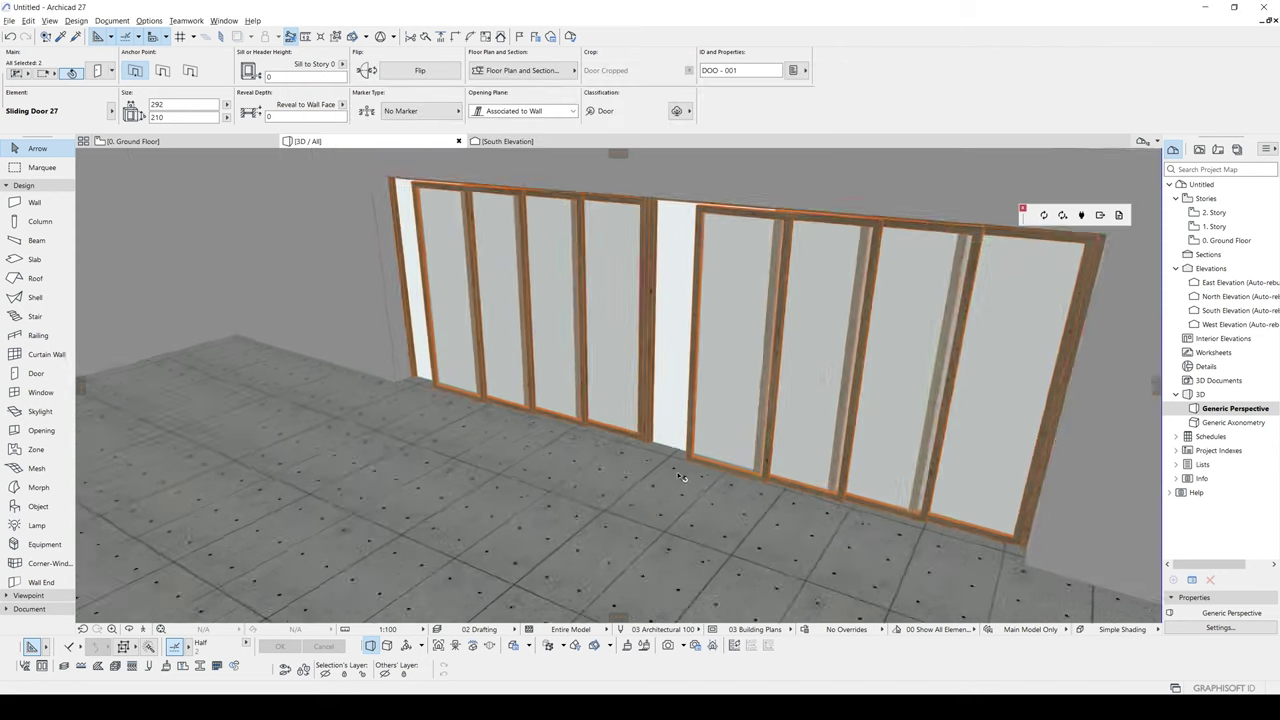
# Examine the sliding and folding doors in the ground floor plan and from several angles in 3D
pyautogui.scroll(-3, 678, 475)
pyautogui.keyDown('shift'); pyautogui.moveTo(678, 475); pyautogui.dragTo(840, 462, button='middle'); pyautogui.keyUp('shift')
pyautogui.press('F2')
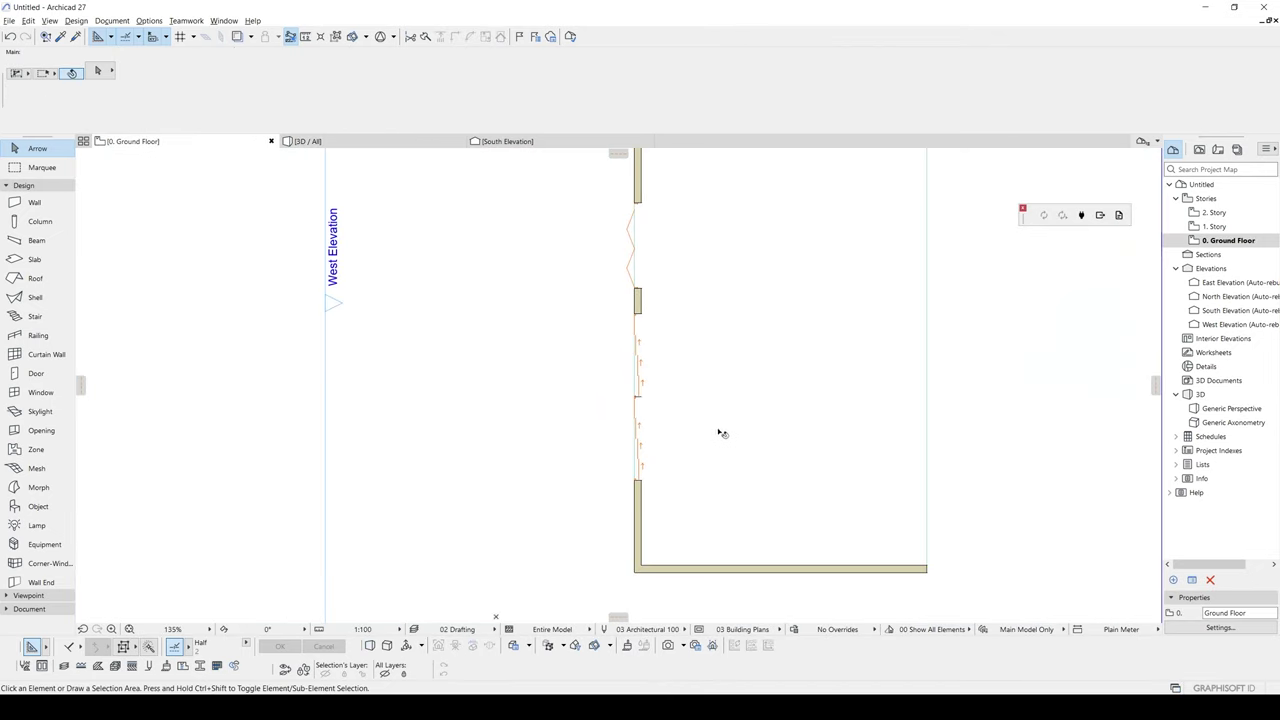
pyautogui.moveTo(717, 431); pyautogui.dragTo(645, 445, button='middle')
pyautogui.press('F3')
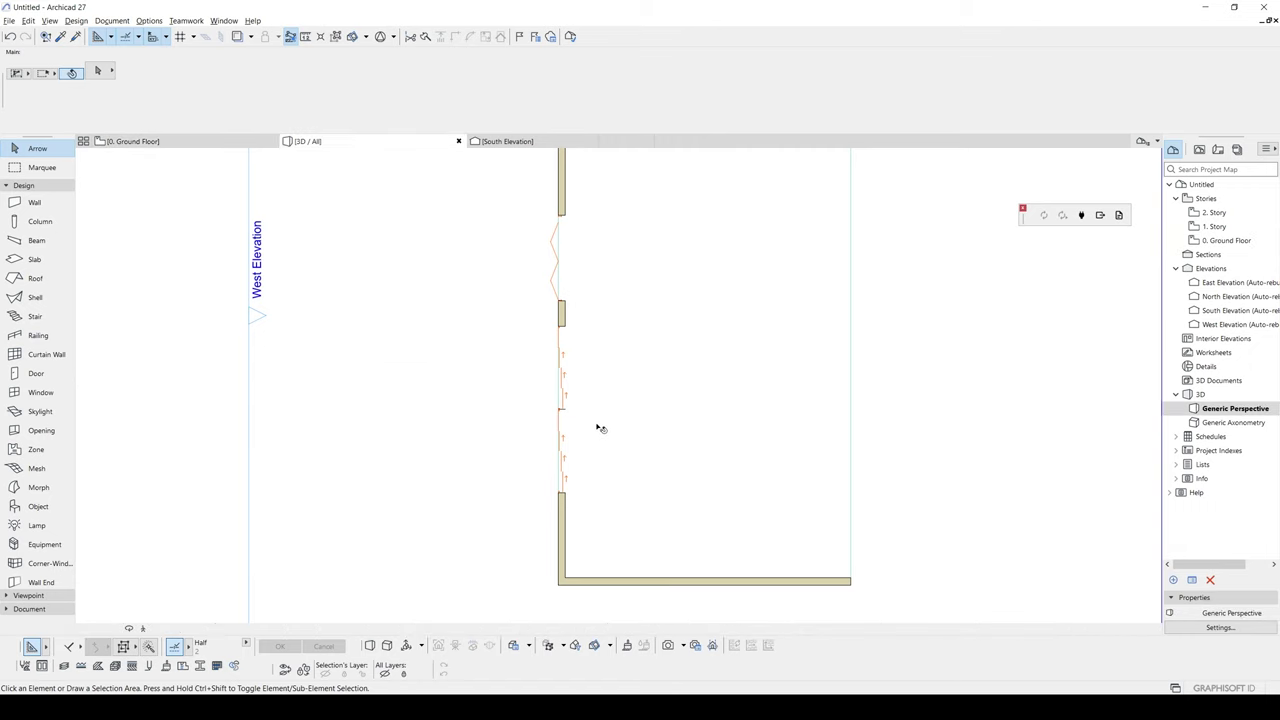
pyautogui.scroll(-5, 603, 425)
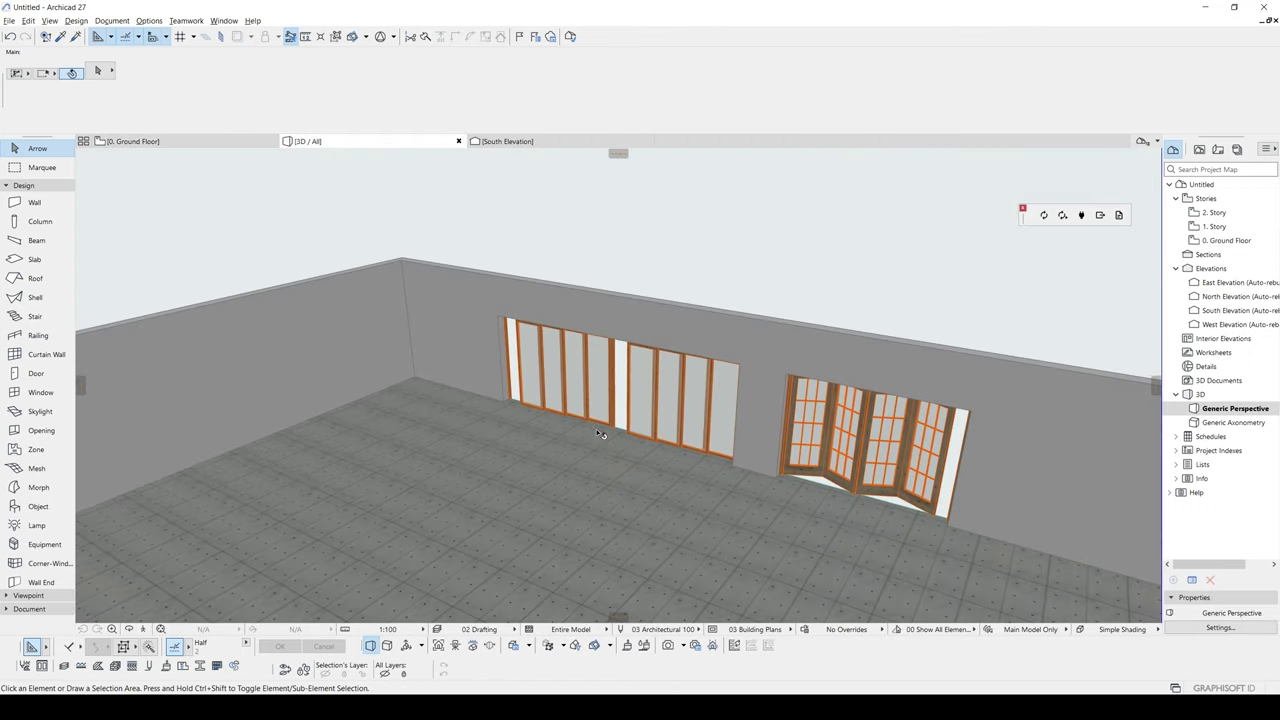
pyautogui.keyDown('shift'); pyautogui.moveTo(600, 429); pyautogui.dragTo(518, 422, button='middle'); pyautogui.keyUp('shift')
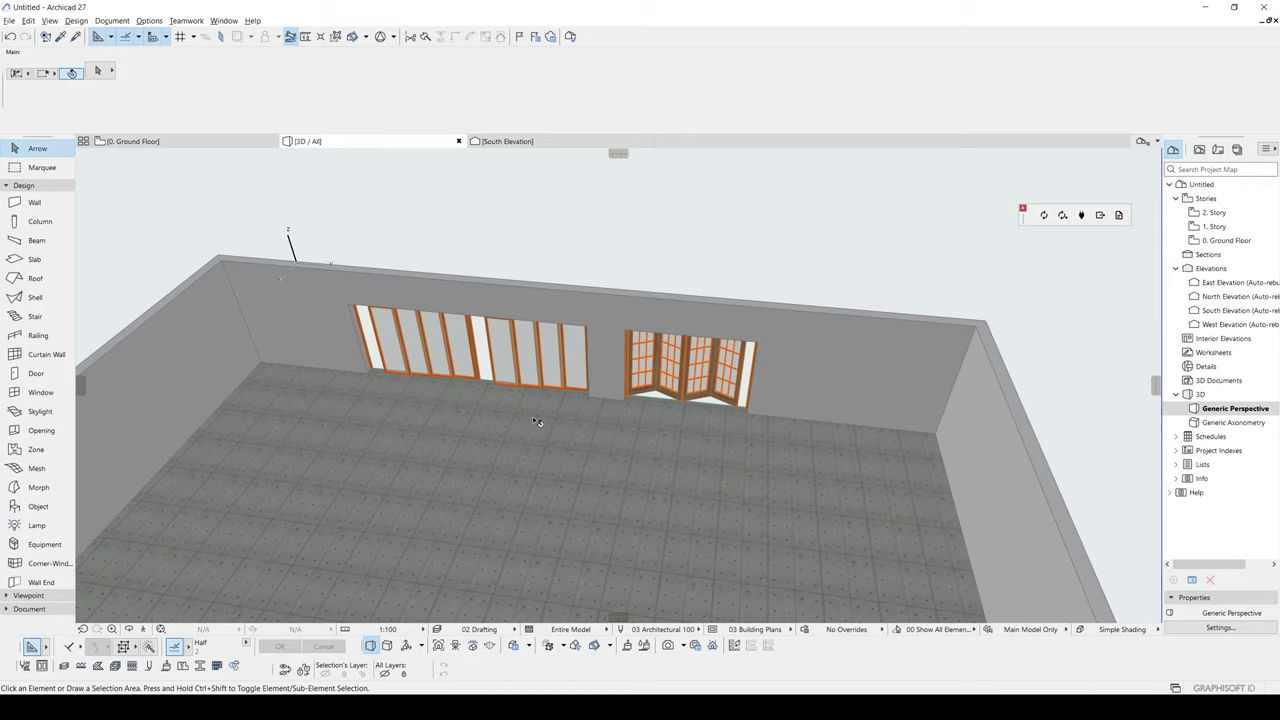
pyautogui.scroll(2, 536, 421)
pyautogui.moveTo(526, 418); pyautogui.dragTo(623, 424, button='middle')
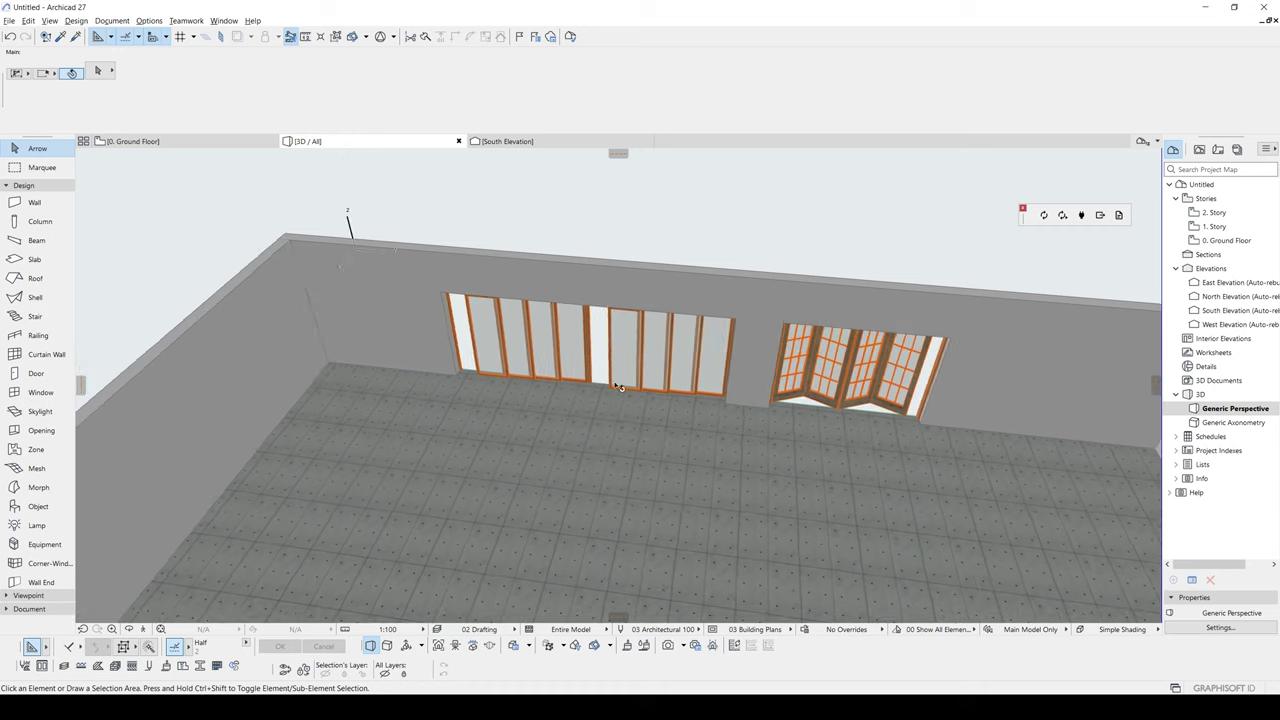
# Move both sliding doors and the multipanel door together about 200 cm along the wall, toward the corner nearest the sliding doors
pyautogui.click(614, 367)
pyautogui.keyDown('shift'); pyautogui.click(546, 361); pyautogui.keyUp('shift')
pyautogui.keyDown('shift'); pyautogui.click(795, 393); pyautogui.keyUp('shift')
pyautogui.hotkey('ctrl', 'd')
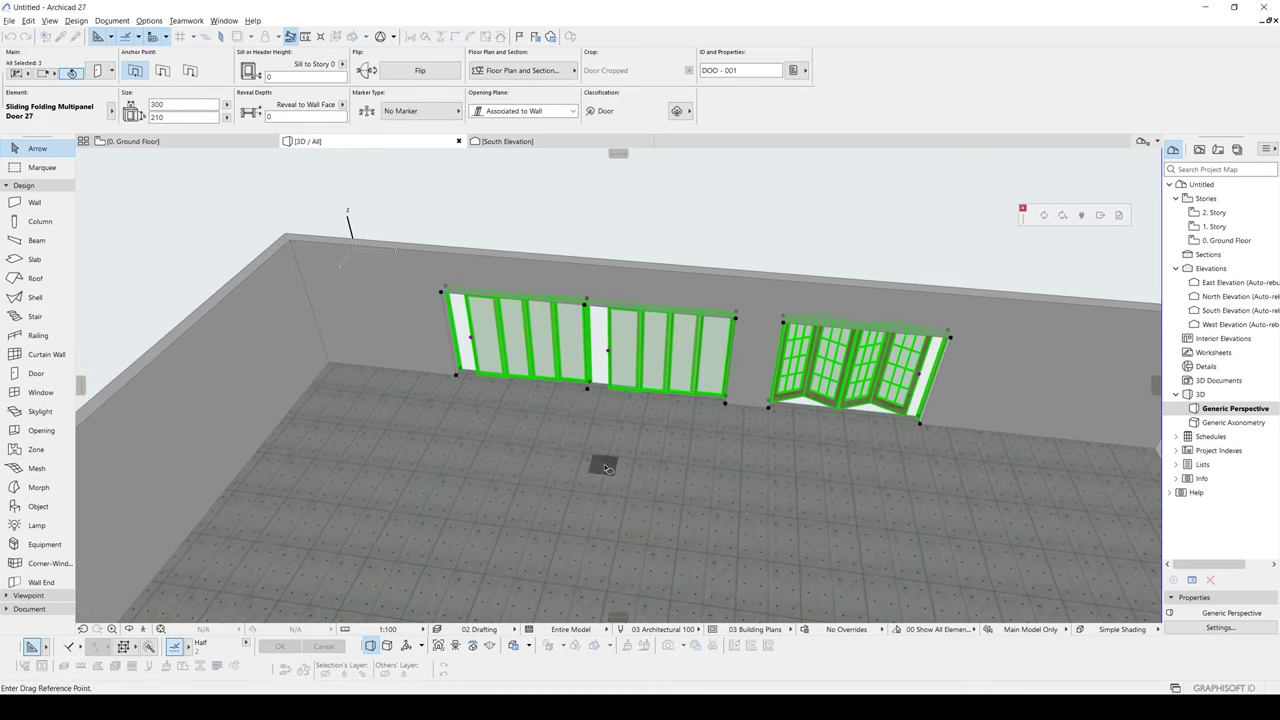
pyautogui.click(603, 461)
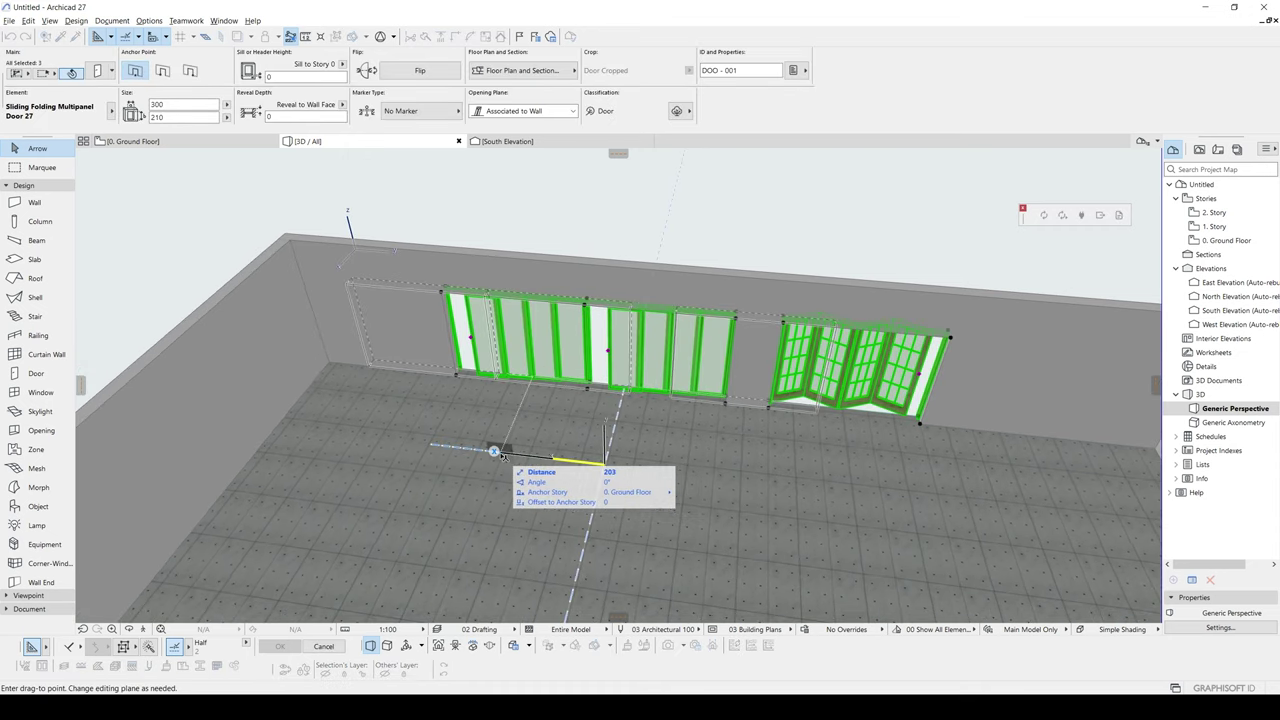
pyautogui.click(512, 456)
pyautogui.click(628, 239)
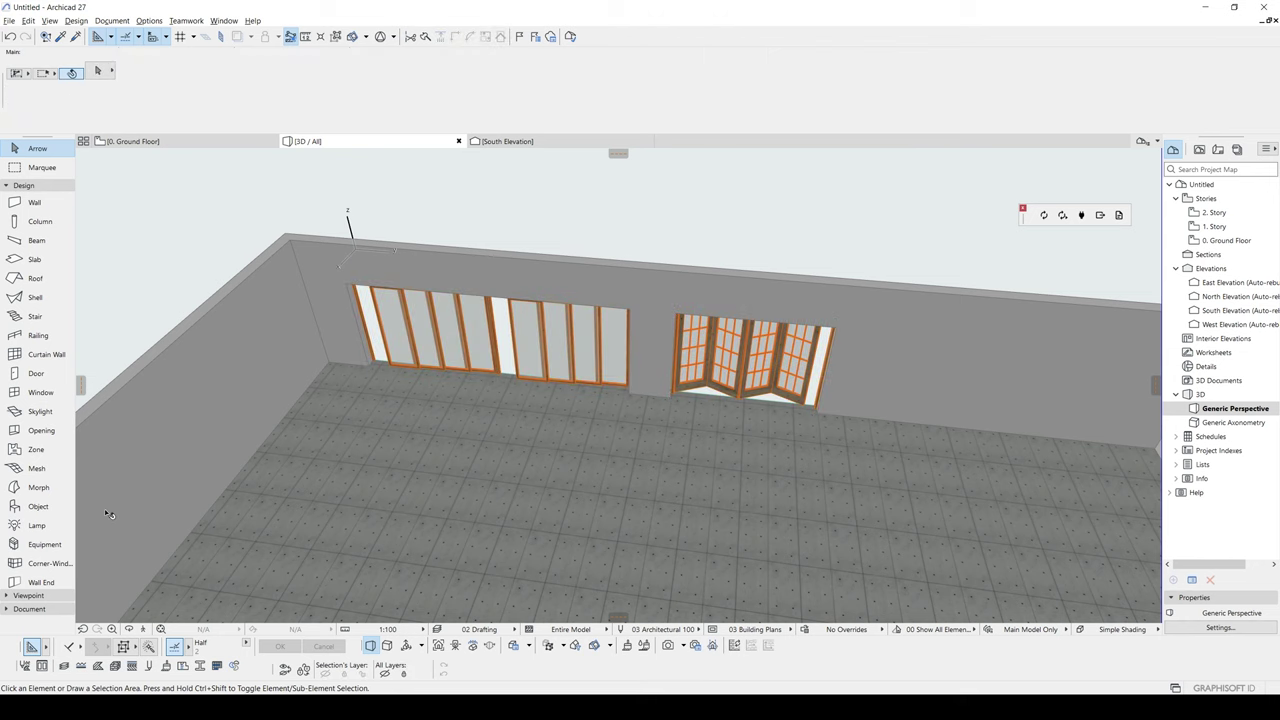
# Place a 30 × 30 rectangular opening in the empty stretch of wall between the multipanel door and the far corner
pyautogui.click(50, 432)
pyautogui.moveTo(540, 421); pyautogui.dragTo(314, 468, button='middle')
pyautogui.click(729, 450)
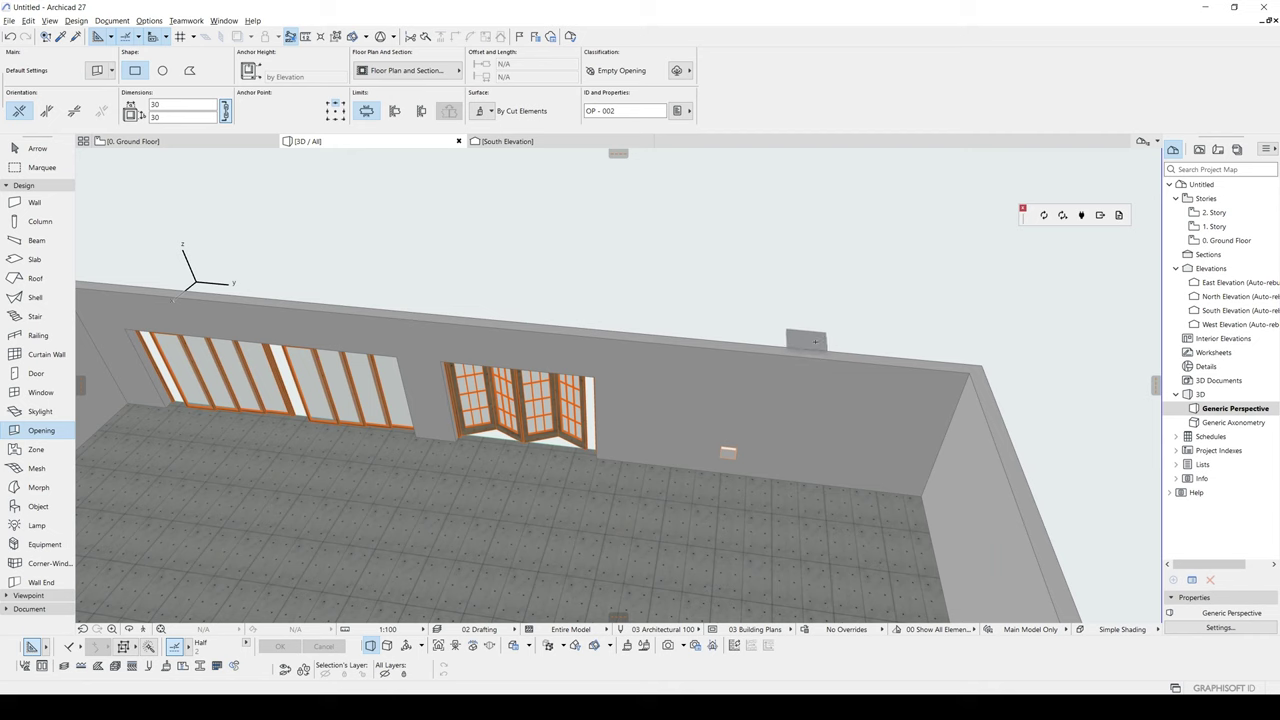
pyautogui.press('Escape')
# Stretch the lower edge of the small wall opening down to the floor, giving it a height of 72
pyautogui.scroll(1, 732, 452)
pyautogui.click(723, 457)
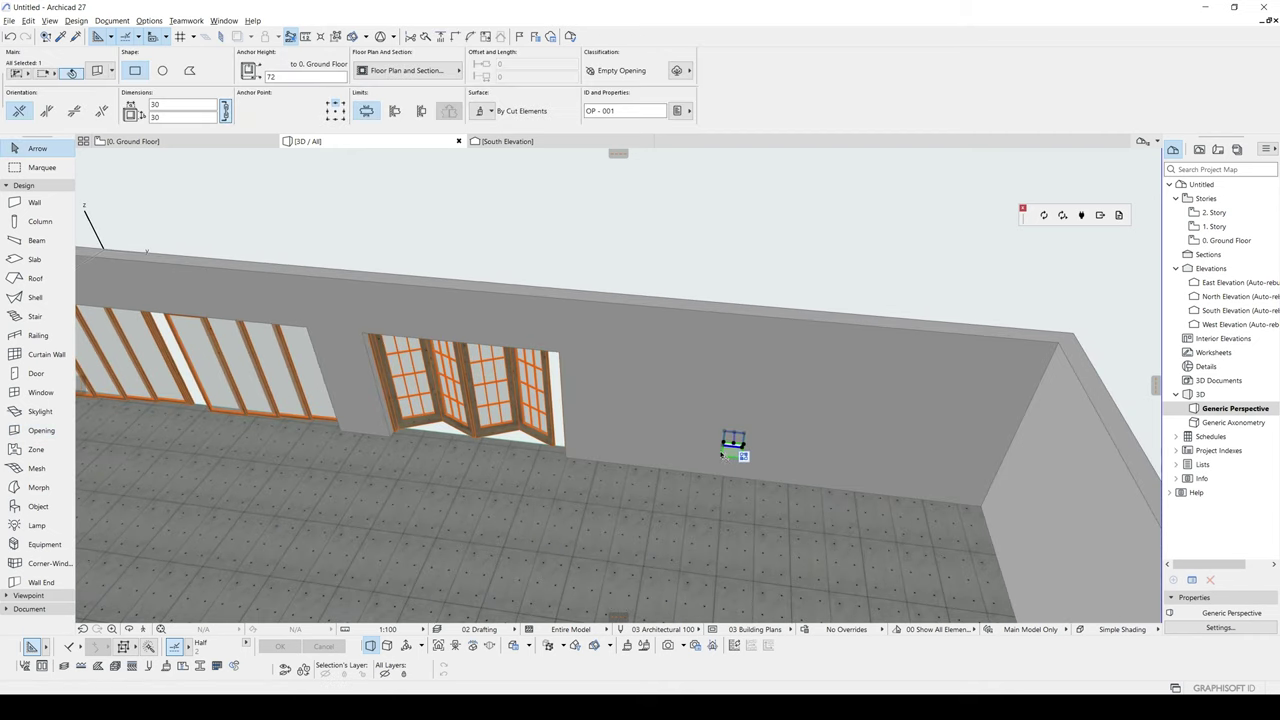
pyautogui.keyDown('shift'); pyautogui.moveTo(723, 457); pyautogui.dragTo(733, 446, button='middle'); pyautogui.keyUp('shift')
pyautogui.click(730, 456)
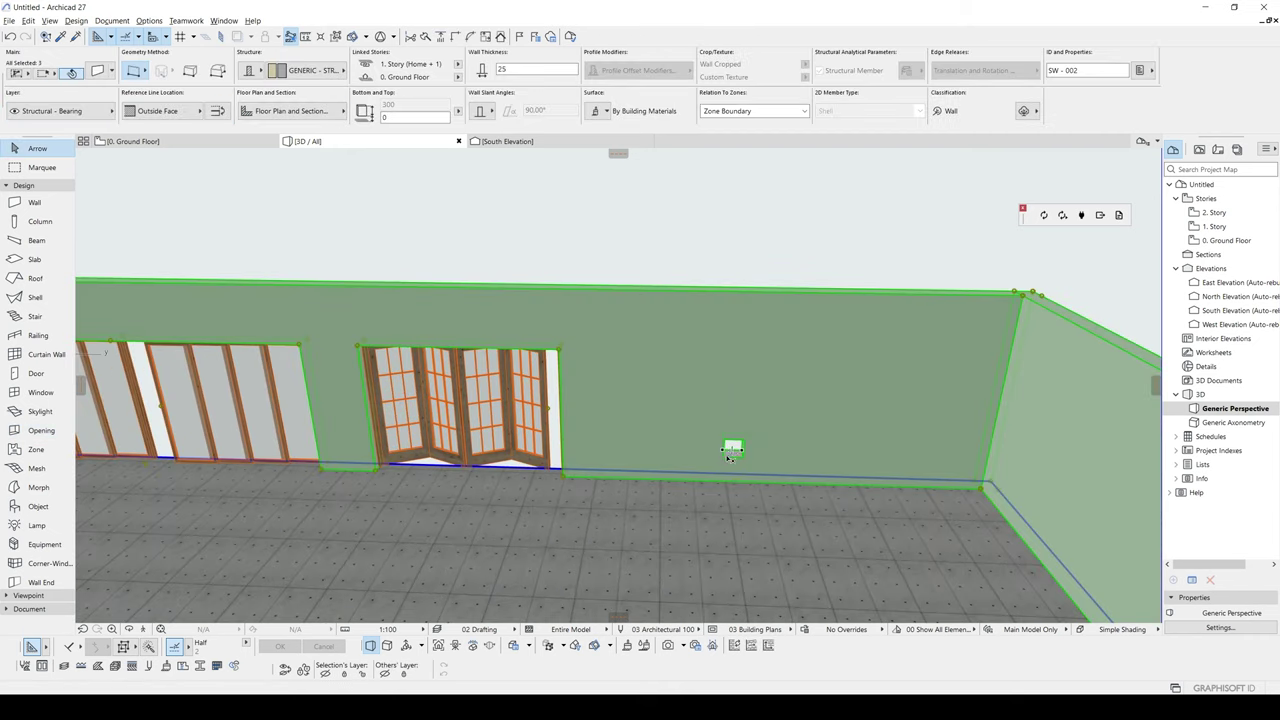
pyautogui.press('Escape')
pyautogui.scroll(1, 730, 457)
pyautogui.click(747, 457)
pyautogui.click(748, 458)
pyautogui.keyDown('shift'); pyautogui.moveTo(748, 458); pyautogui.dragTo(731, 451, button='middle'); pyautogui.keyUp('shift')
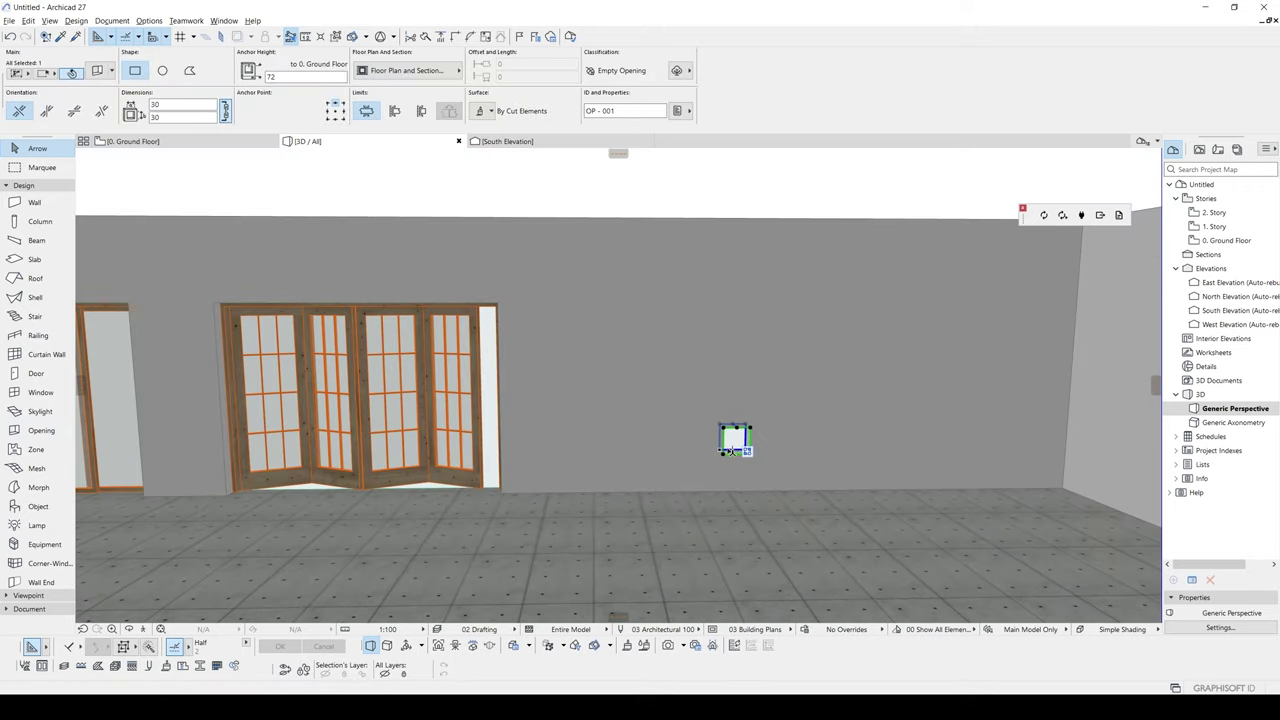
pyautogui.click(731, 451)
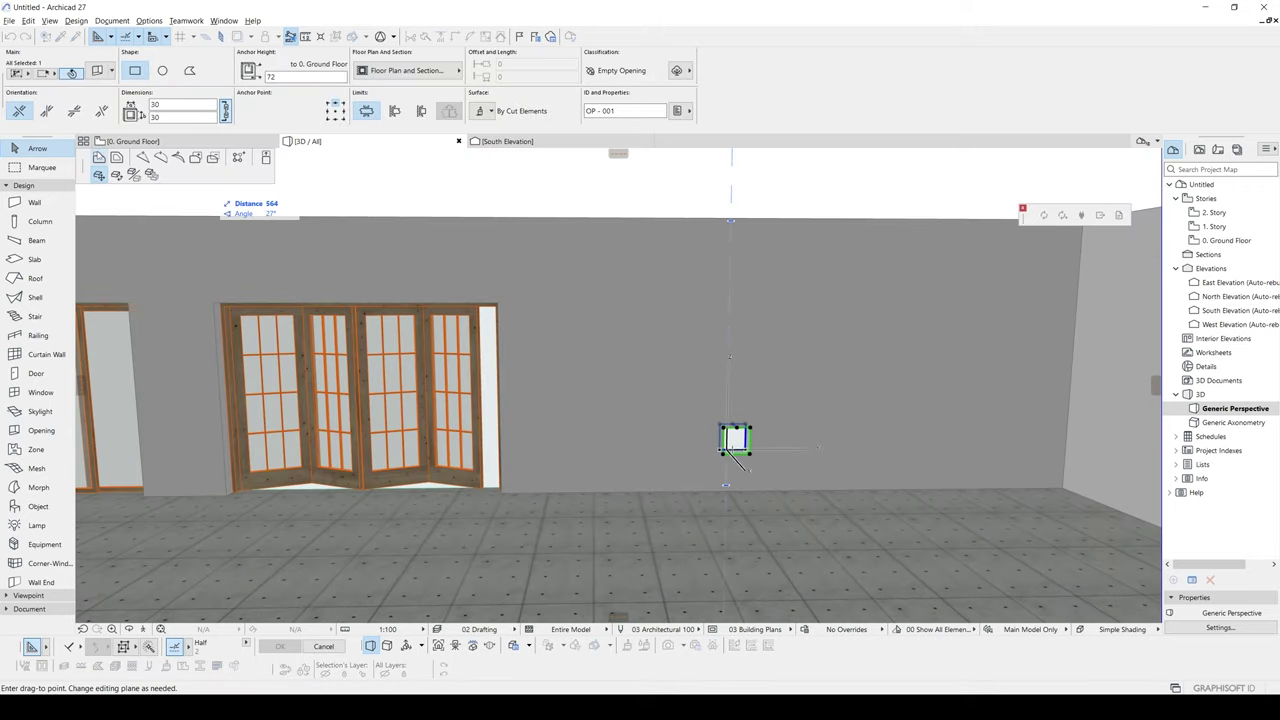
pyautogui.click(728, 433)
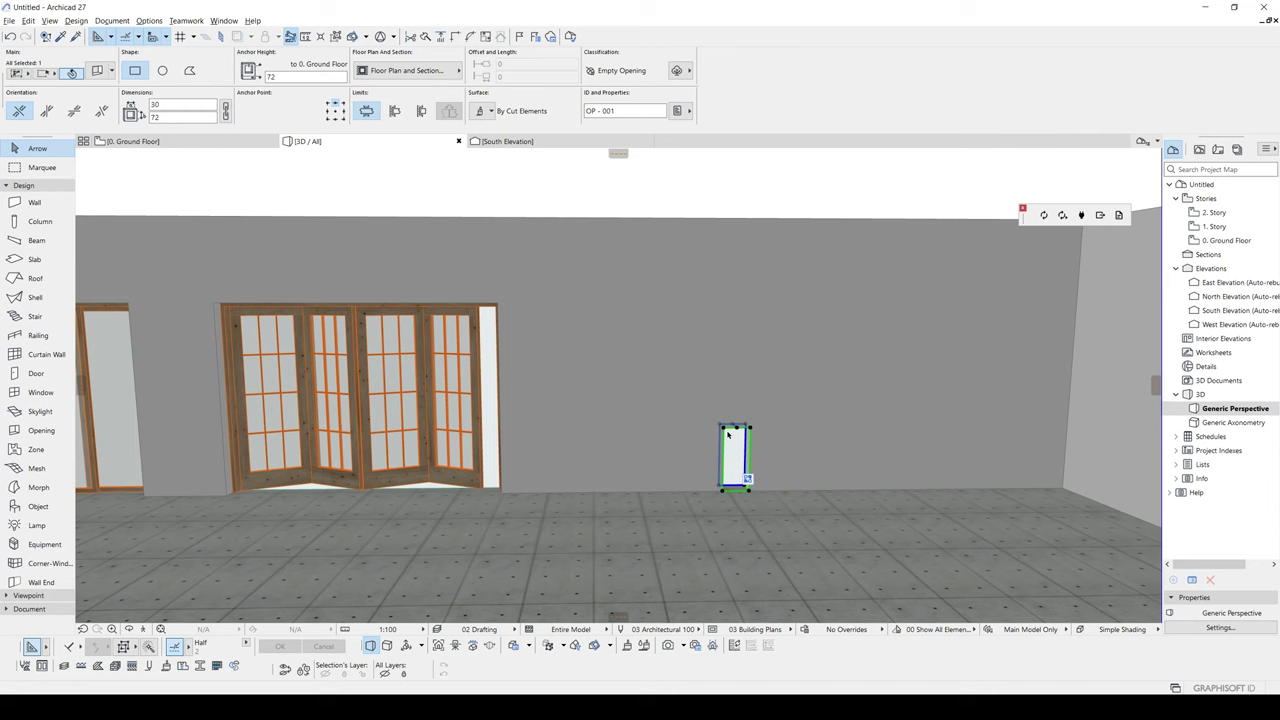
# Stretch both vertical sides of the opening outward along the wall to a total width of 500
pyautogui.click(725, 445)
pyautogui.click(587, 450)
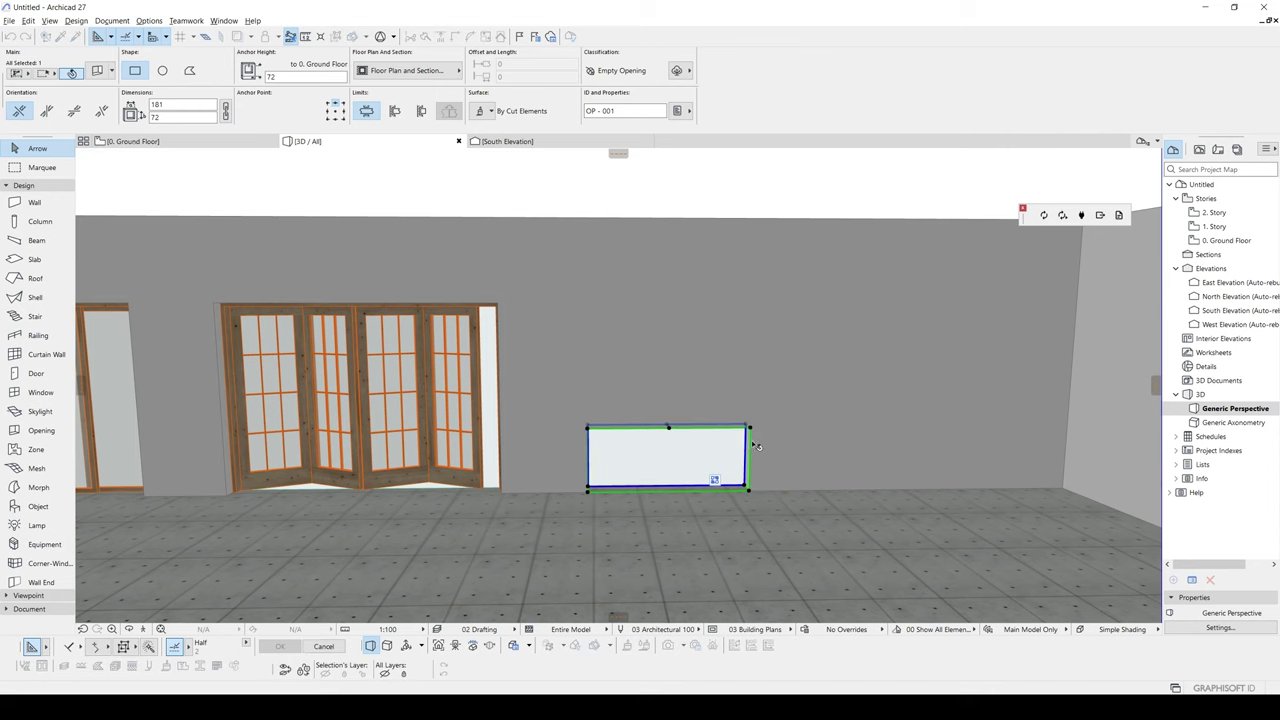
pyautogui.click(748, 444)
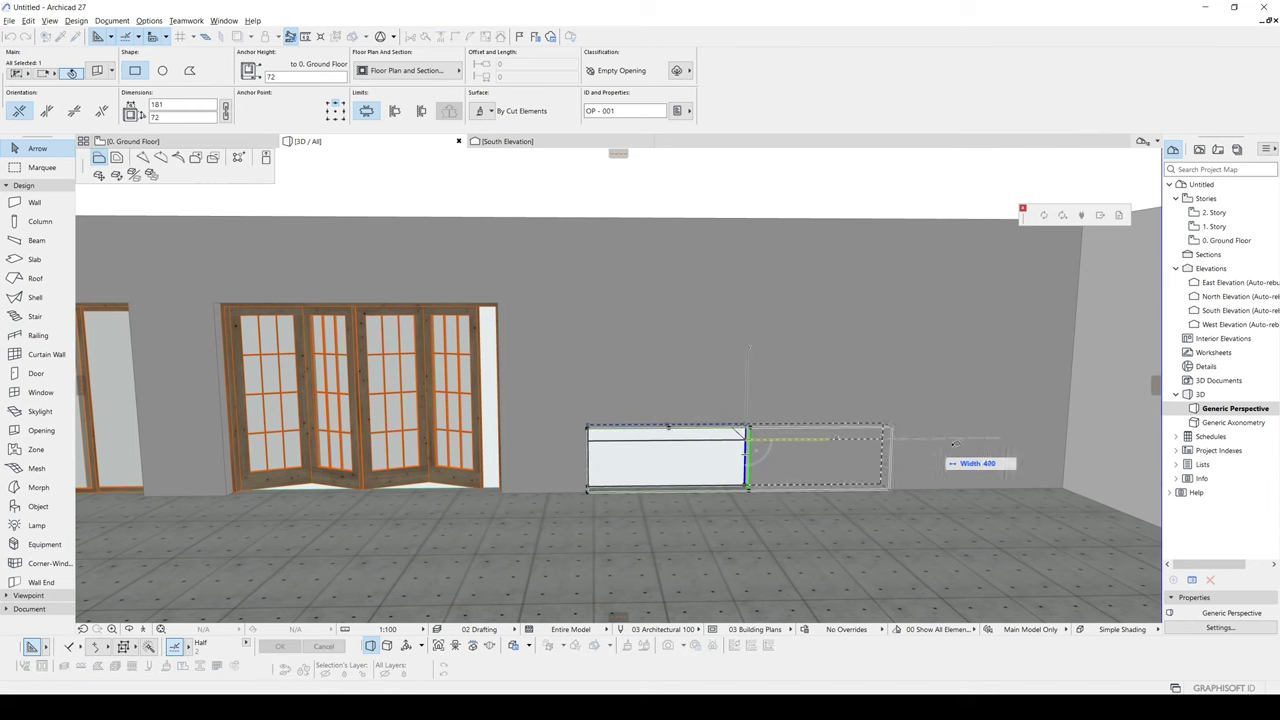
pyautogui.click(1019, 440)
# Raise the top edge of the opening to a height of 220 and deselect it
pyautogui.click(883, 428)
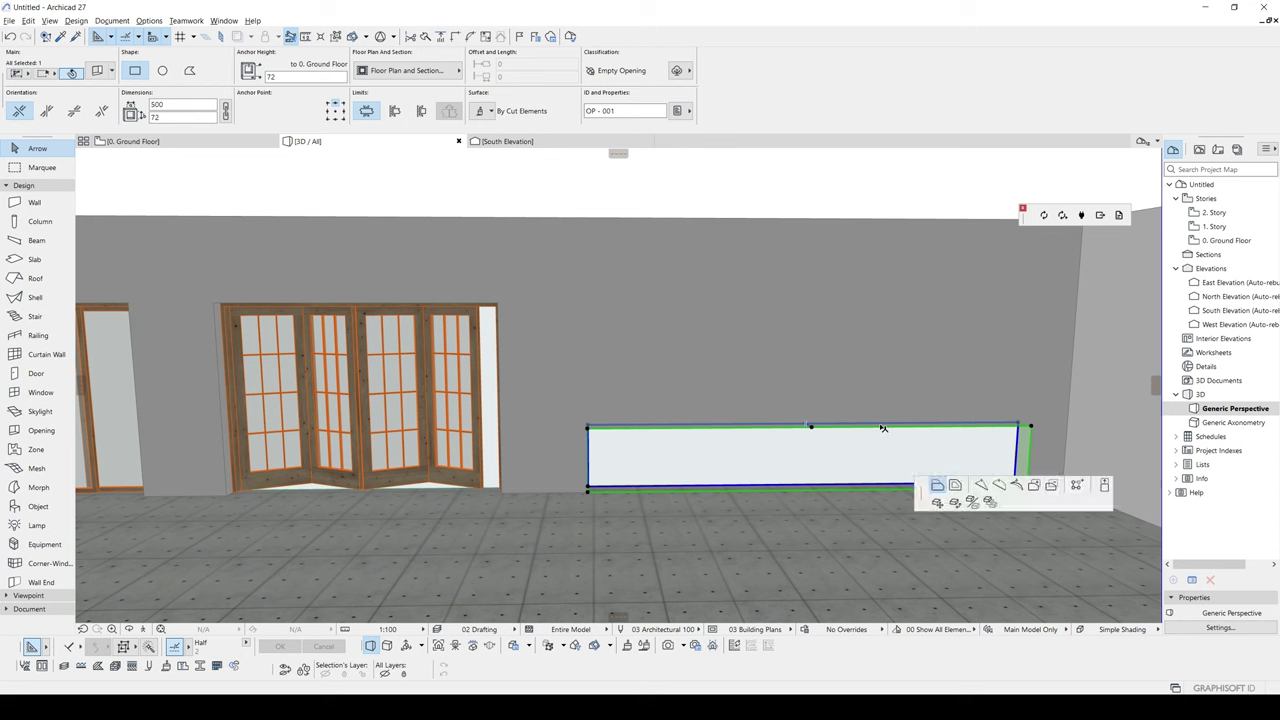
pyautogui.write('220')
pyautogui.press('Return')
pyautogui.press('Escape')
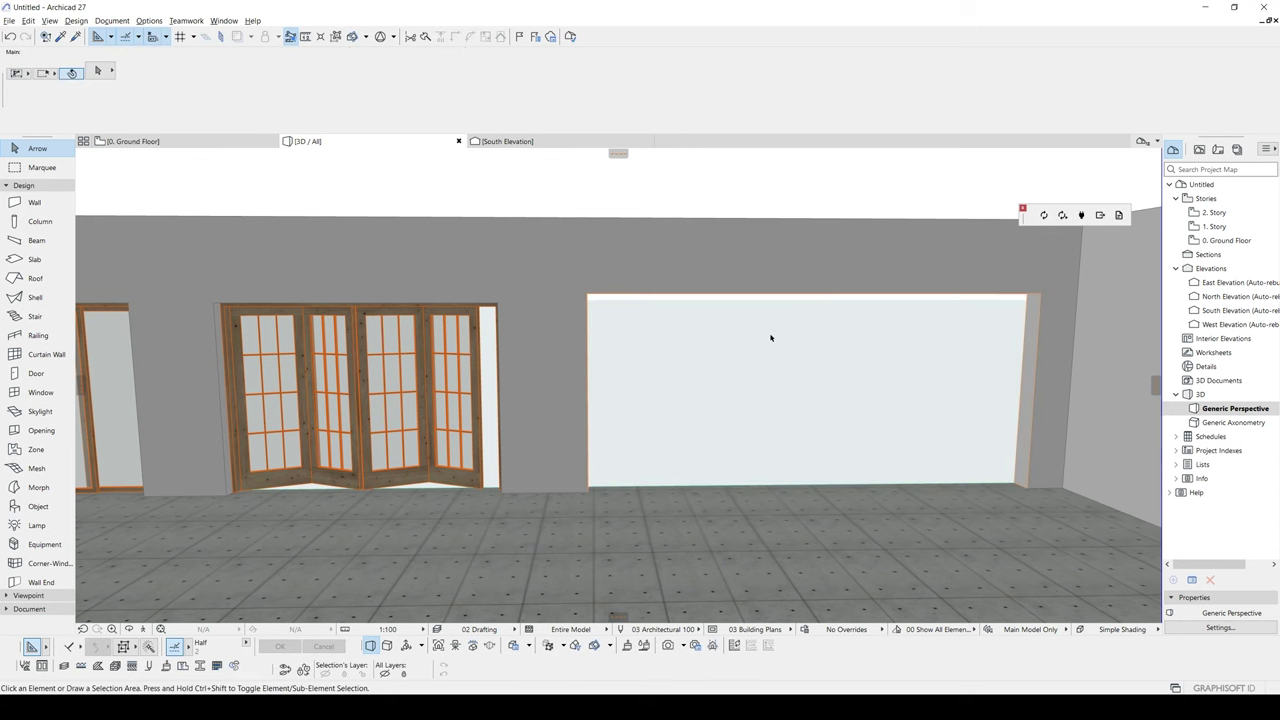
# Place a straight curtain wall along the opening's inner bottom edge, from one lower corner to the other
pyautogui.keyDown('shift'); pyautogui.moveTo(771, 337); pyautogui.dragTo(876, 551, button='middle'); pyautogui.keyUp('shift')
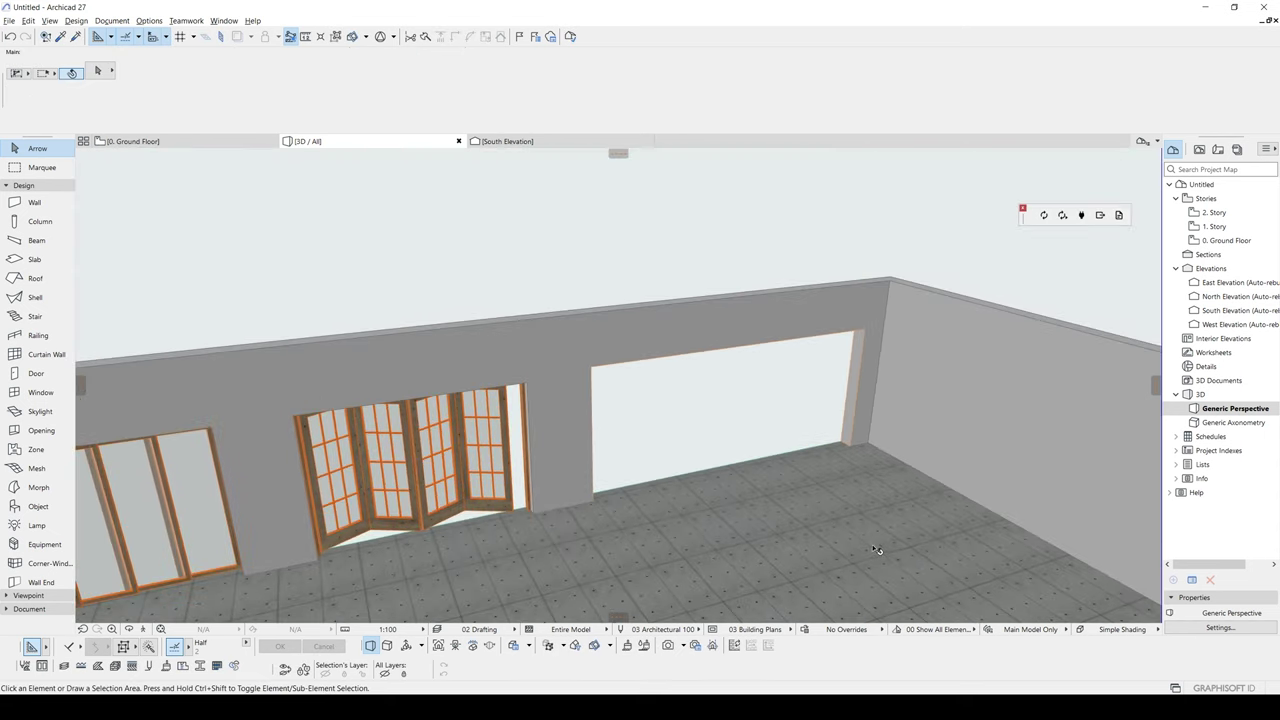
pyautogui.moveTo(520, 217)
pyautogui.mouseDown()
pyautogui.moveTo(714, 497)
pyautogui.moveTo(737, 478)
pyautogui.mouseUp()
pyautogui.keyDown('shift'); pyautogui.moveTo(726, 463); pyautogui.dragTo(782, 499, button='middle'); pyautogui.keyUp('shift')
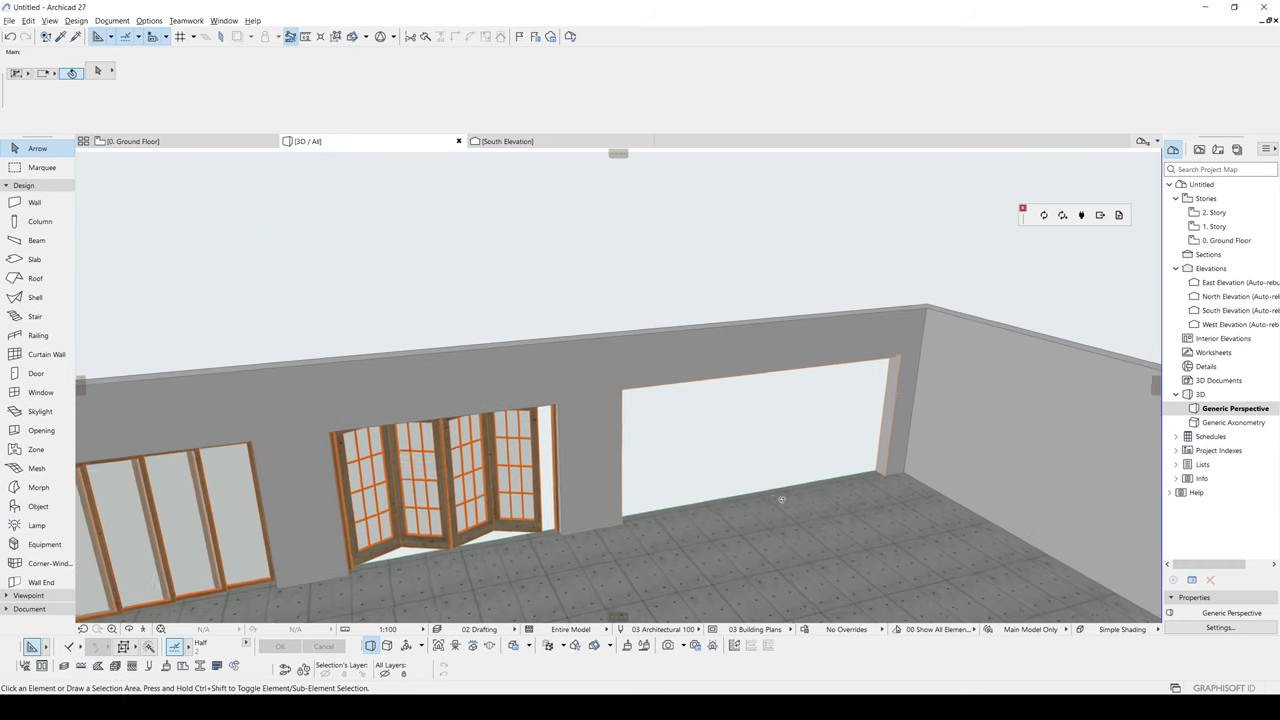
pyautogui.click(44, 354)
pyautogui.keyDown('shift'); pyautogui.moveTo(704, 472); pyautogui.dragTo(535, 417, button='middle'); pyautogui.keyUp('shift')
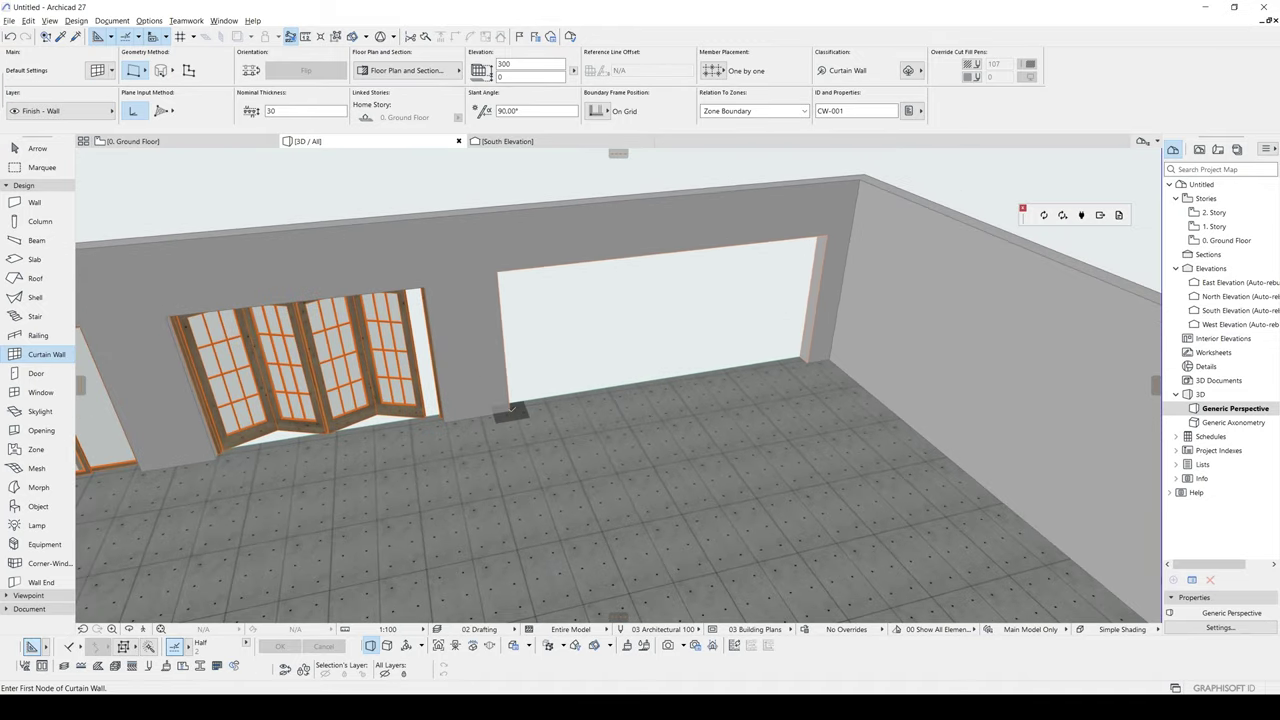
pyautogui.click(510, 408)
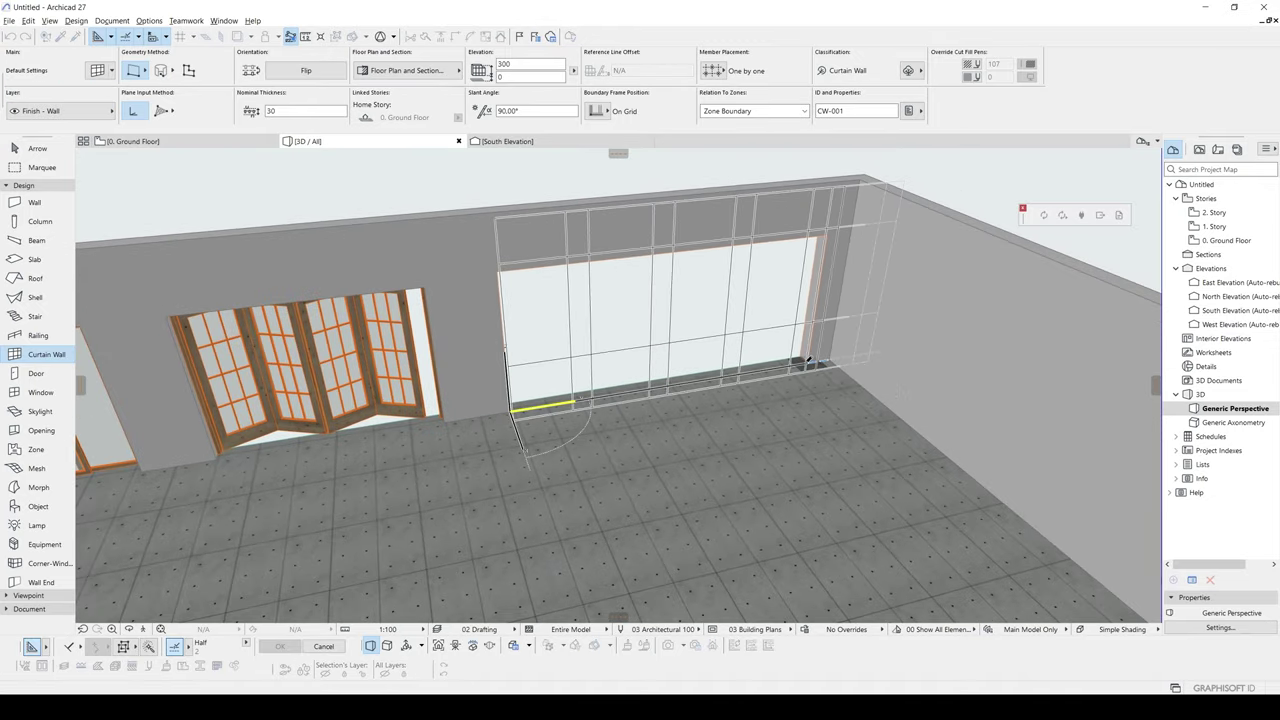
pyautogui.click(808, 362)
pyautogui.press('Escape')
# Lower the curtain wall's top to the upper edge of the opening, at a height of 220
pyautogui.click(523, 258)
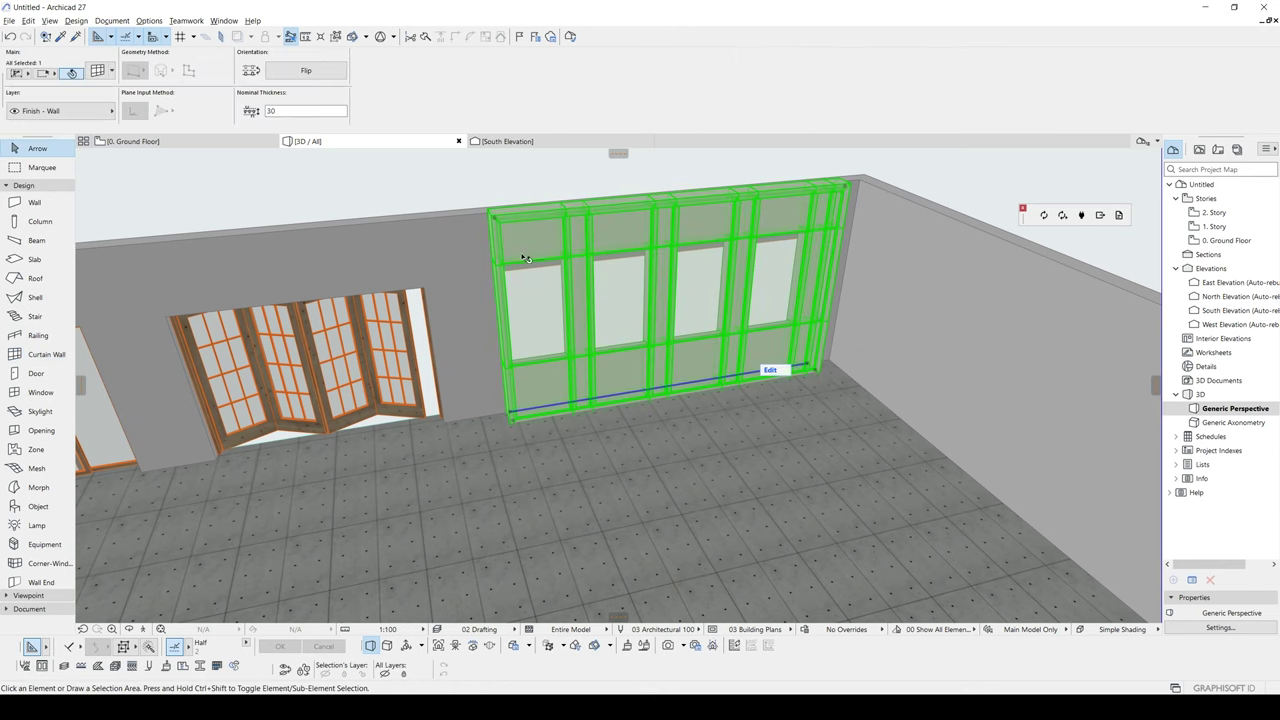
pyautogui.click(847, 187)
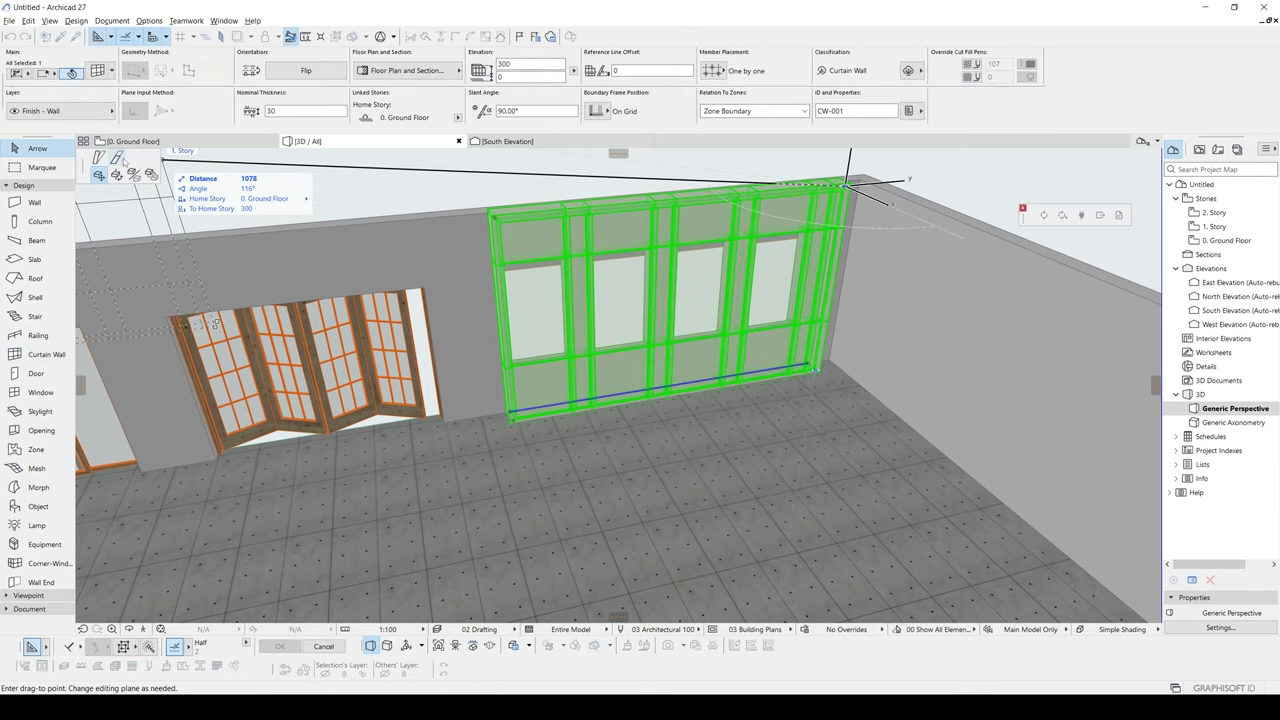
pyautogui.click(828, 292)
pyautogui.click(830, 290)
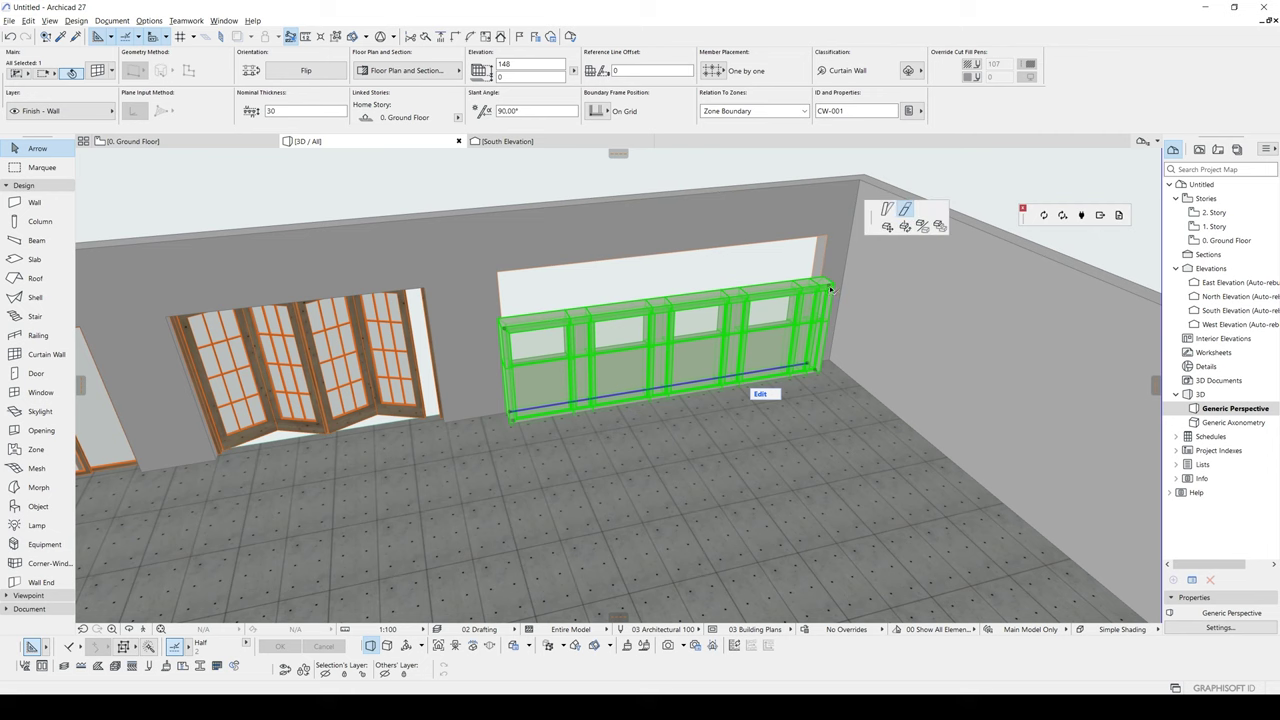
pyautogui.click(830, 252)
# On the ground floor plan, set both the cut and uncut symbols of the wall opening to No Symbol
pyautogui.press('F2')
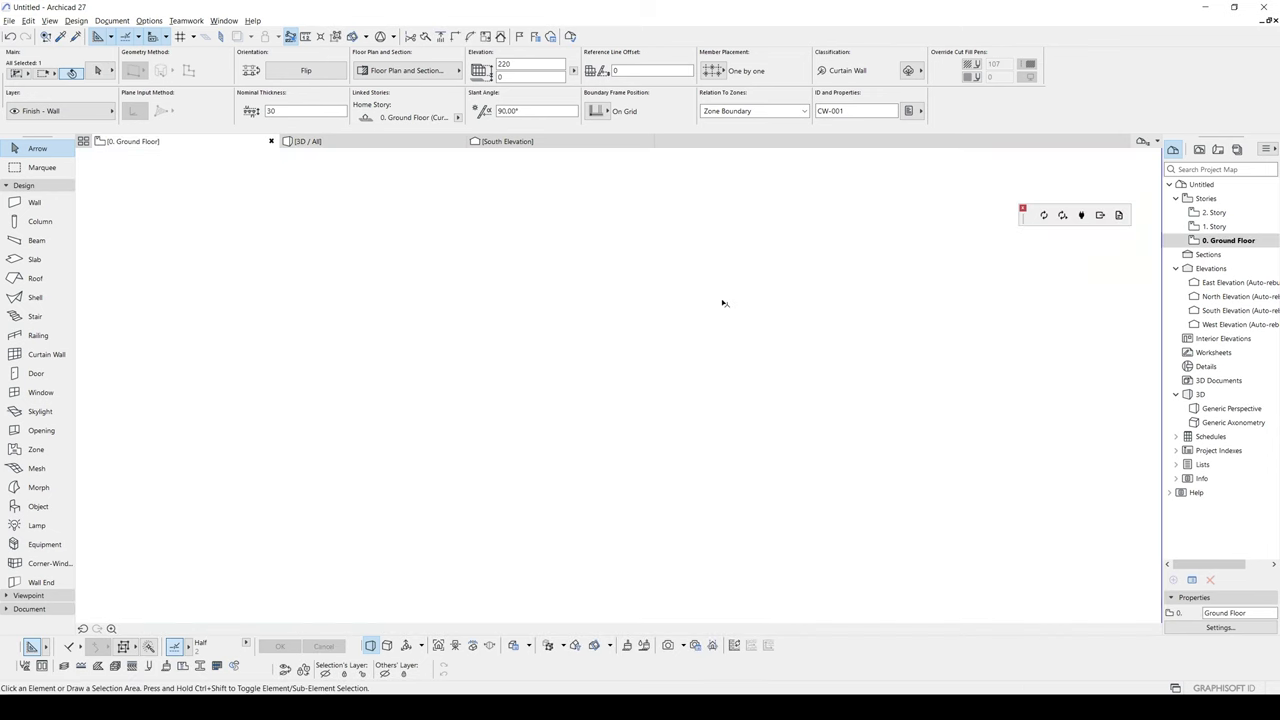
pyautogui.scroll(2, 635, 306)
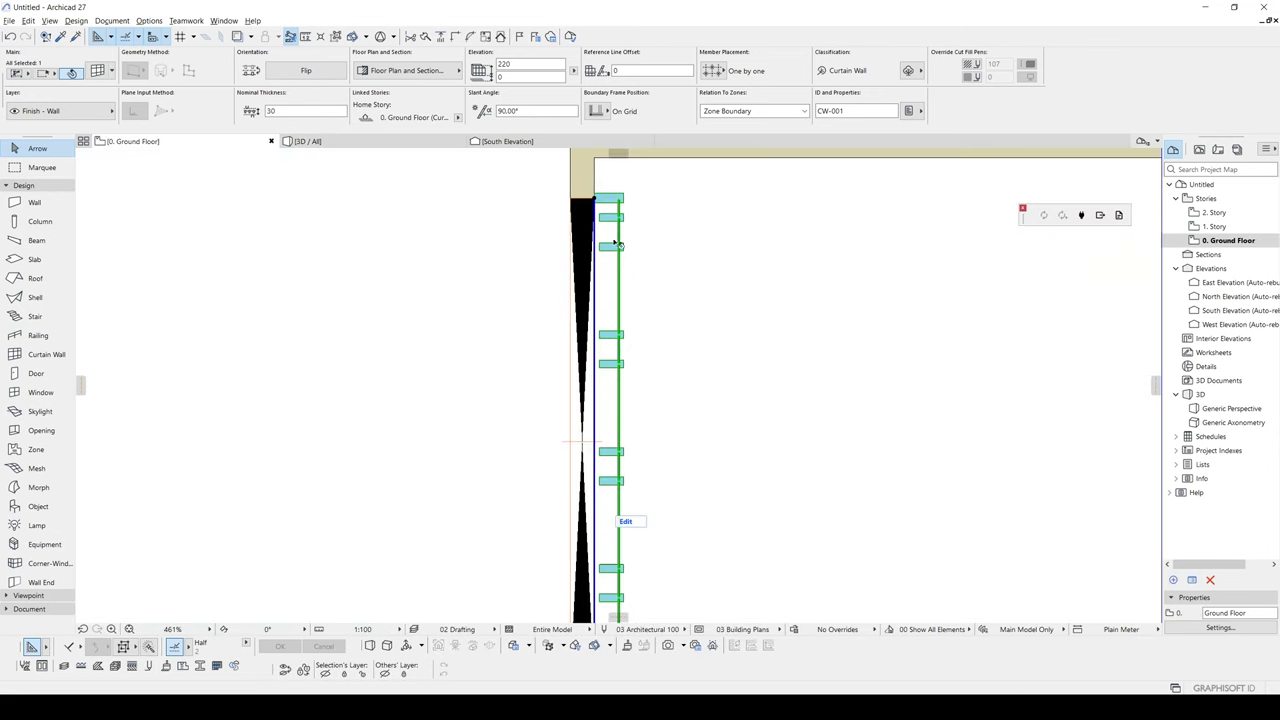
pyautogui.click(589, 218)
pyautogui.hotkey('ctrl', 't')
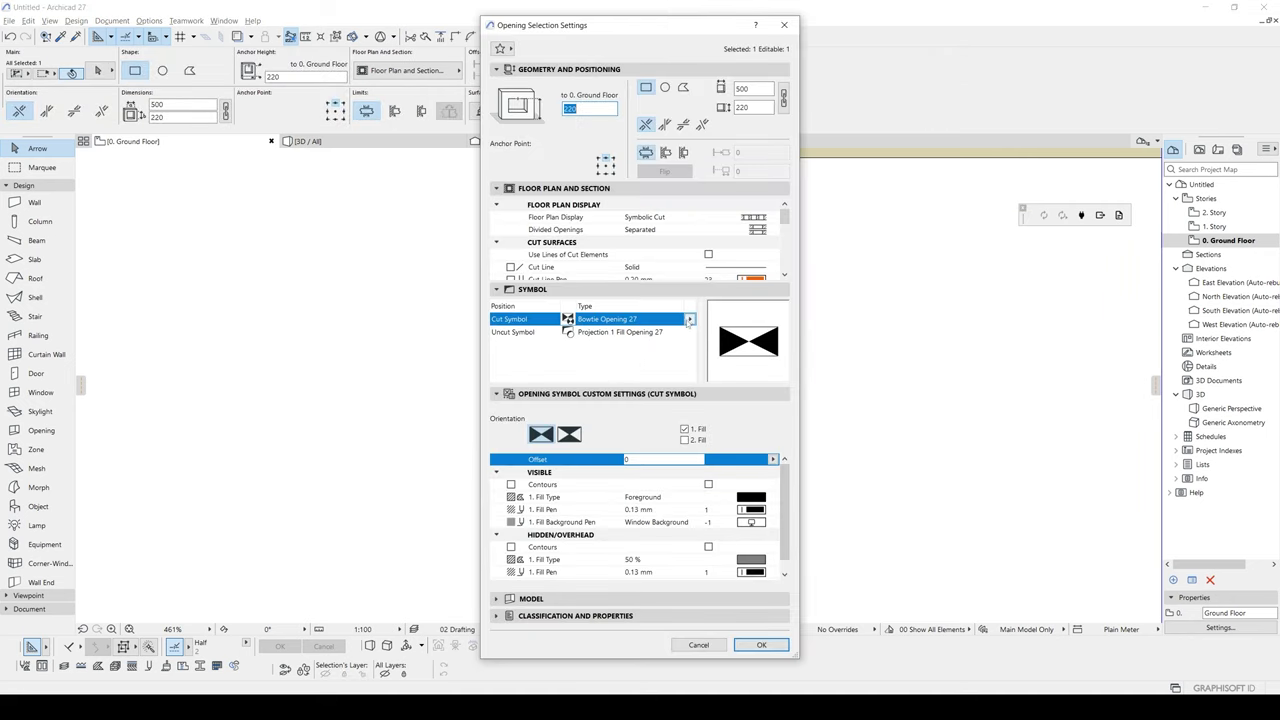
pyautogui.click(689, 319)
pyautogui.click(726, 352)
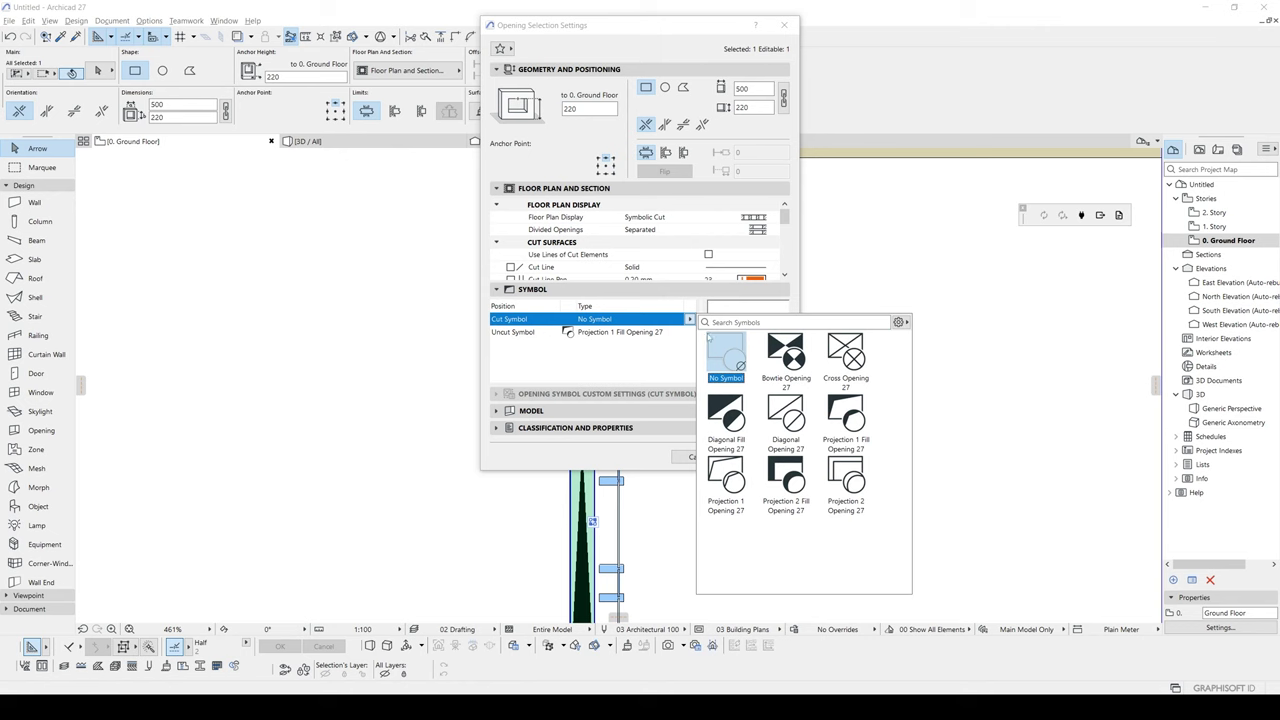
pyautogui.click(640, 332)
pyautogui.click(689, 332)
pyautogui.click(717, 359)
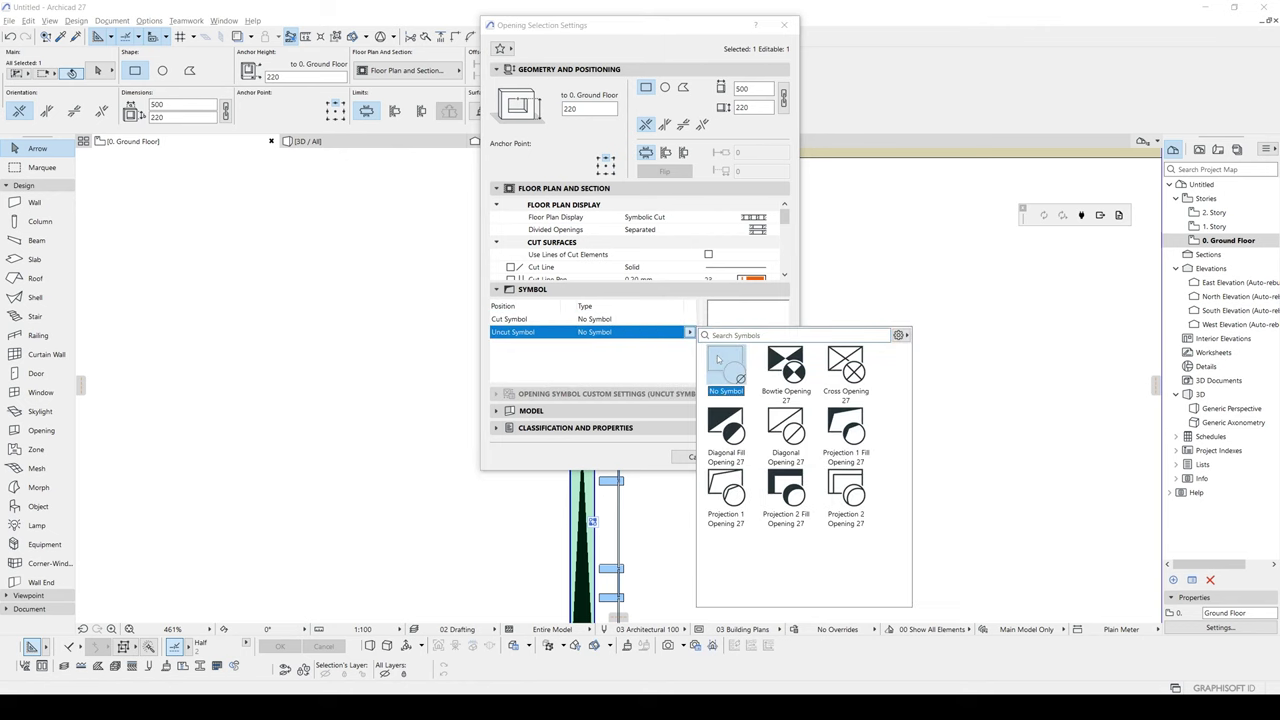
pyautogui.click(622, 359)
pyautogui.click(763, 456)
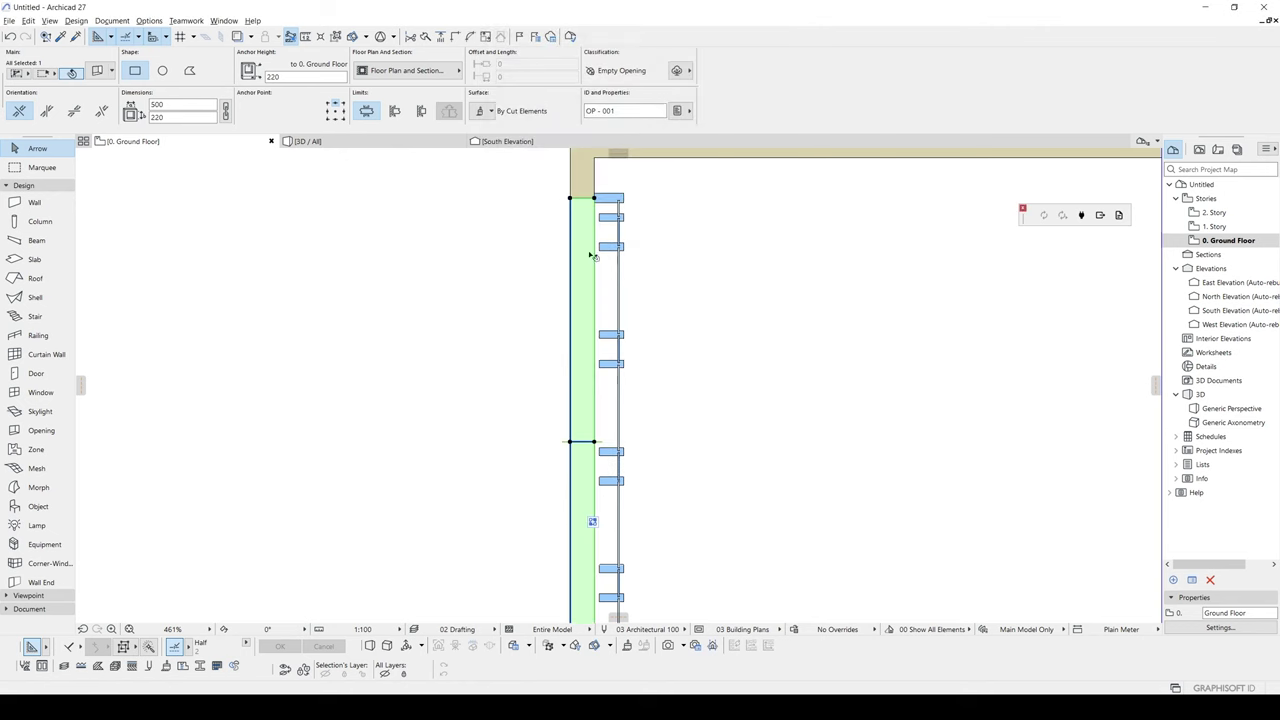
# Flip the curtain wall in plan so its frames sit within the wall's thickness instead of inside the room
pyautogui.press('Escape')
pyautogui.click(622, 197)
pyautogui.hotkey('ctrl', 't')
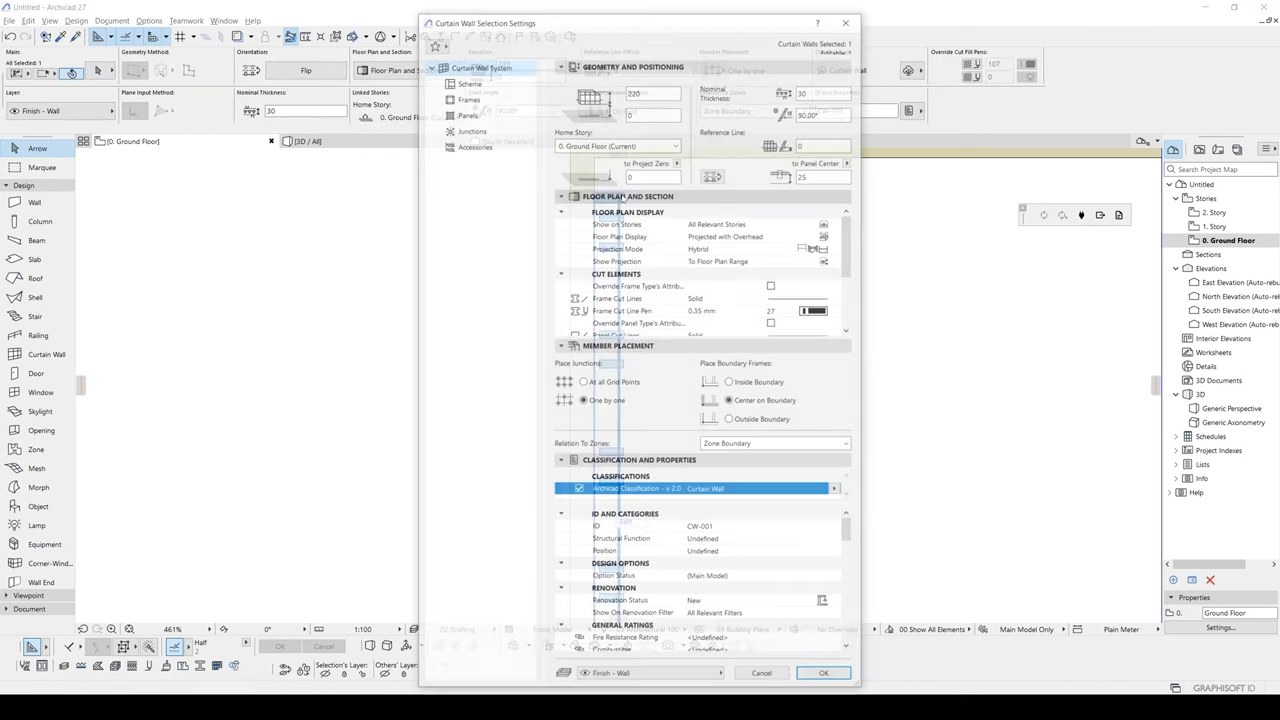
pyautogui.press('Escape')
pyautogui.scroll(3, 622, 199)
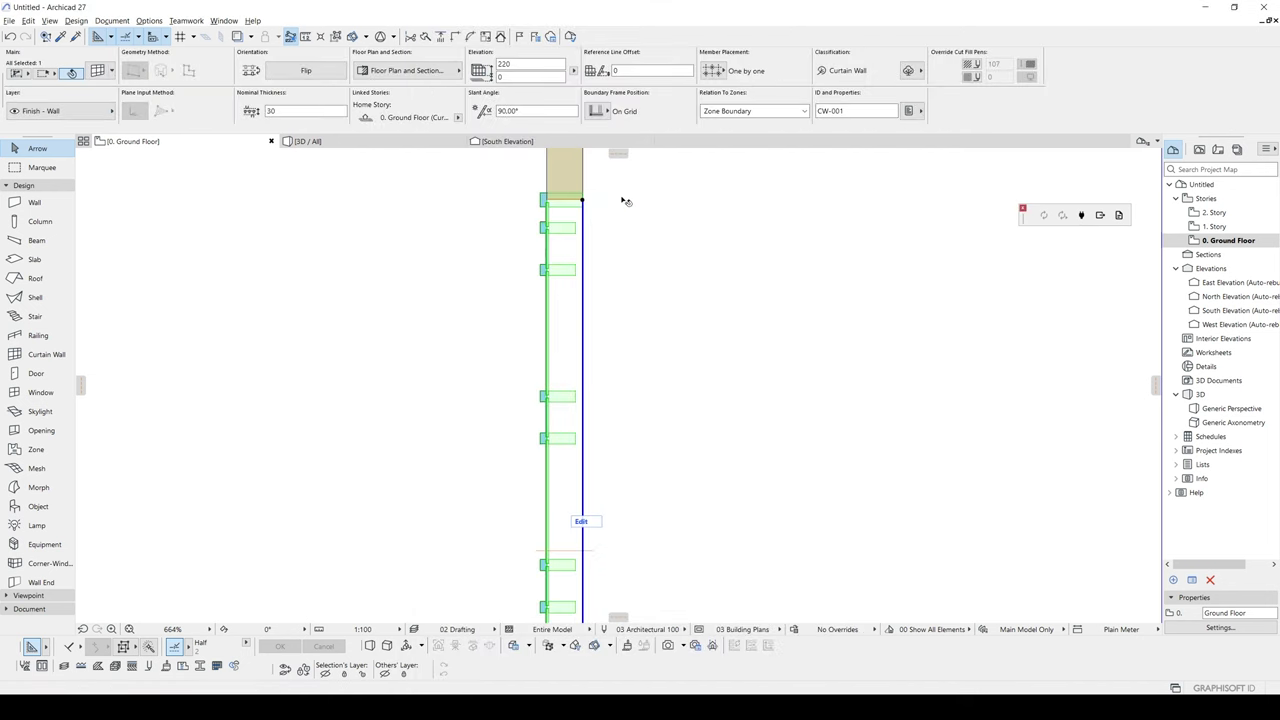
pyautogui.scroll(1, 585, 205)
# Set the curtain wall's boundary frame placement to Inside Boundary and apply it
pyautogui.hotkey('ctrl', 't')
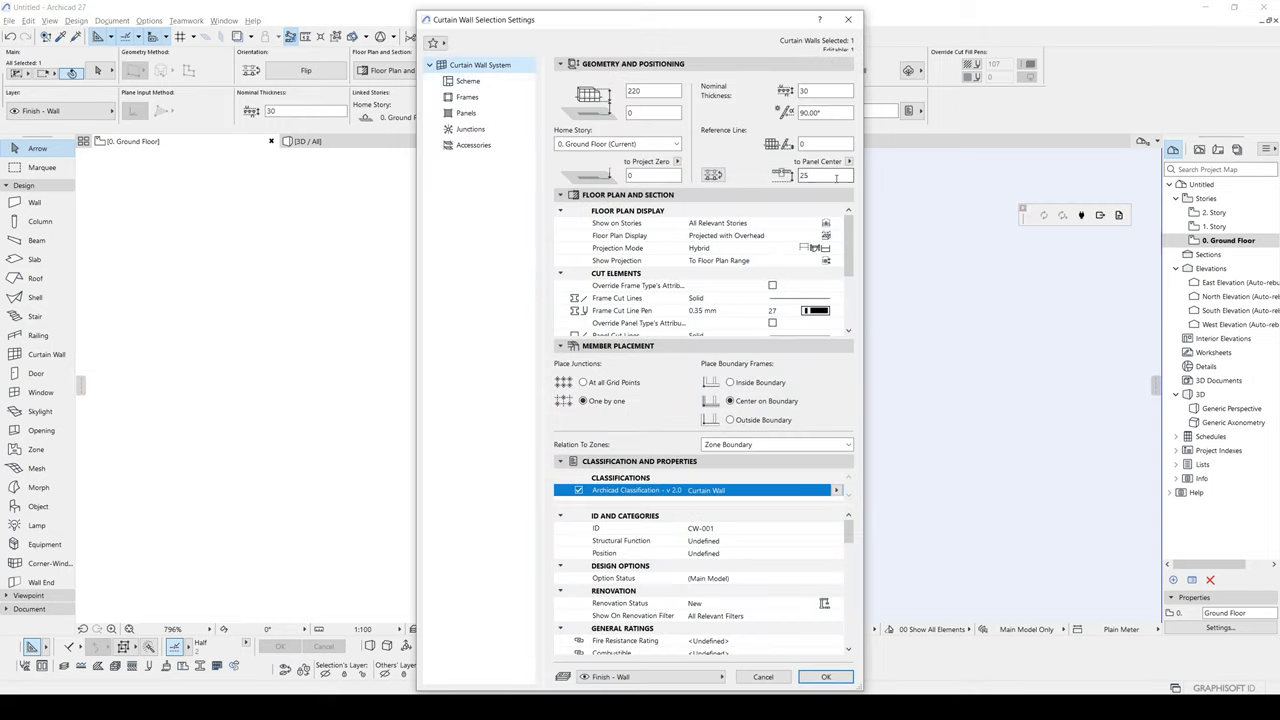
pyautogui.moveTo(629, 21); pyautogui.dragTo(840, 87)
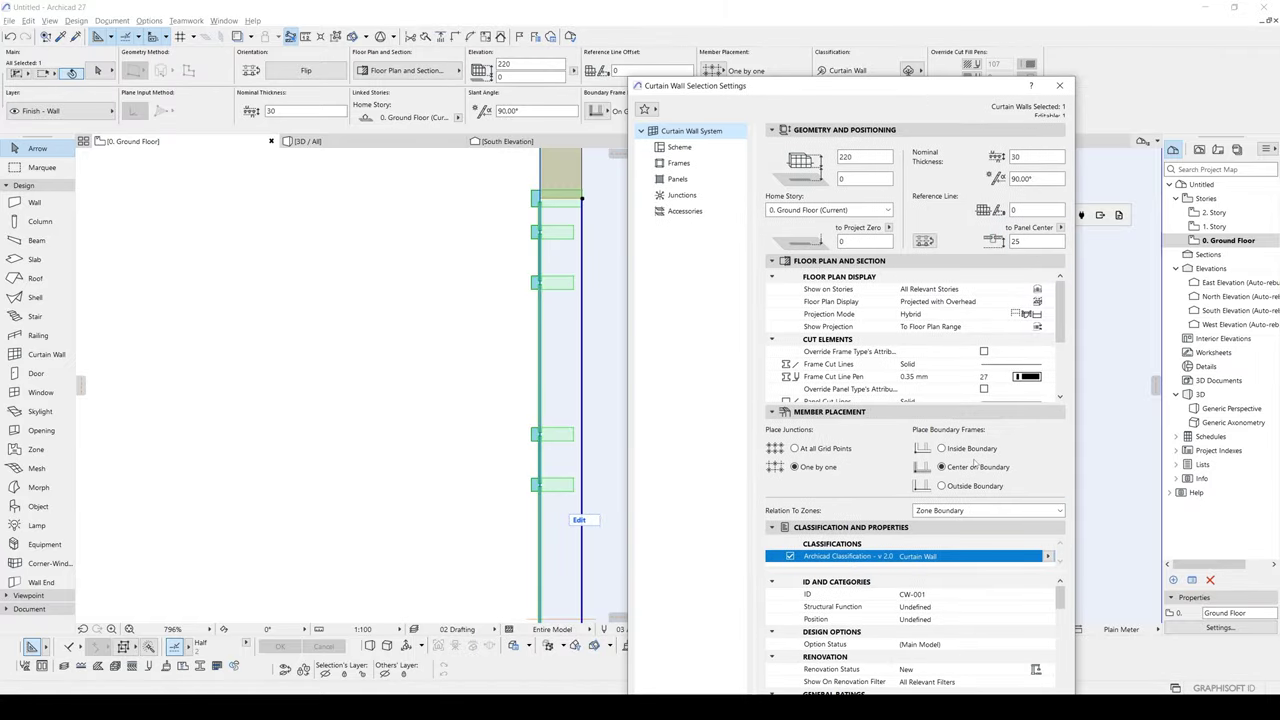
pyautogui.moveTo(958, 93); pyautogui.dragTo(947, 36)
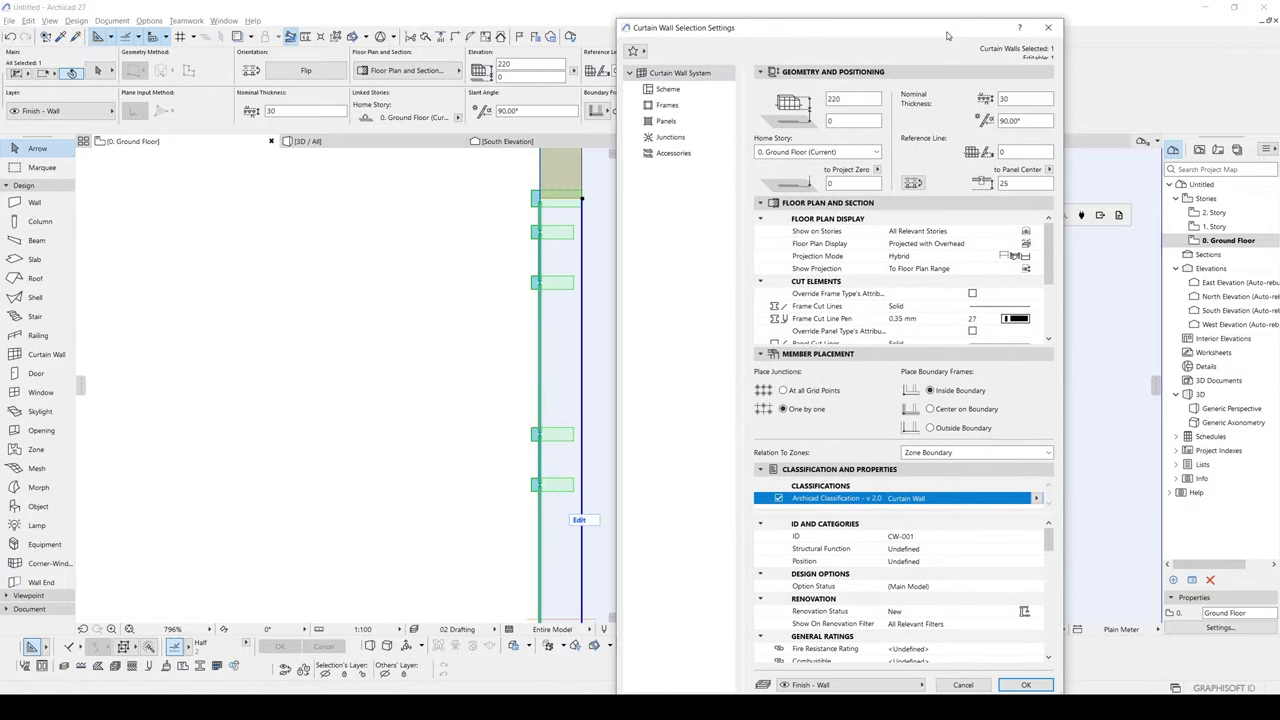
pyautogui.click(1024, 685)
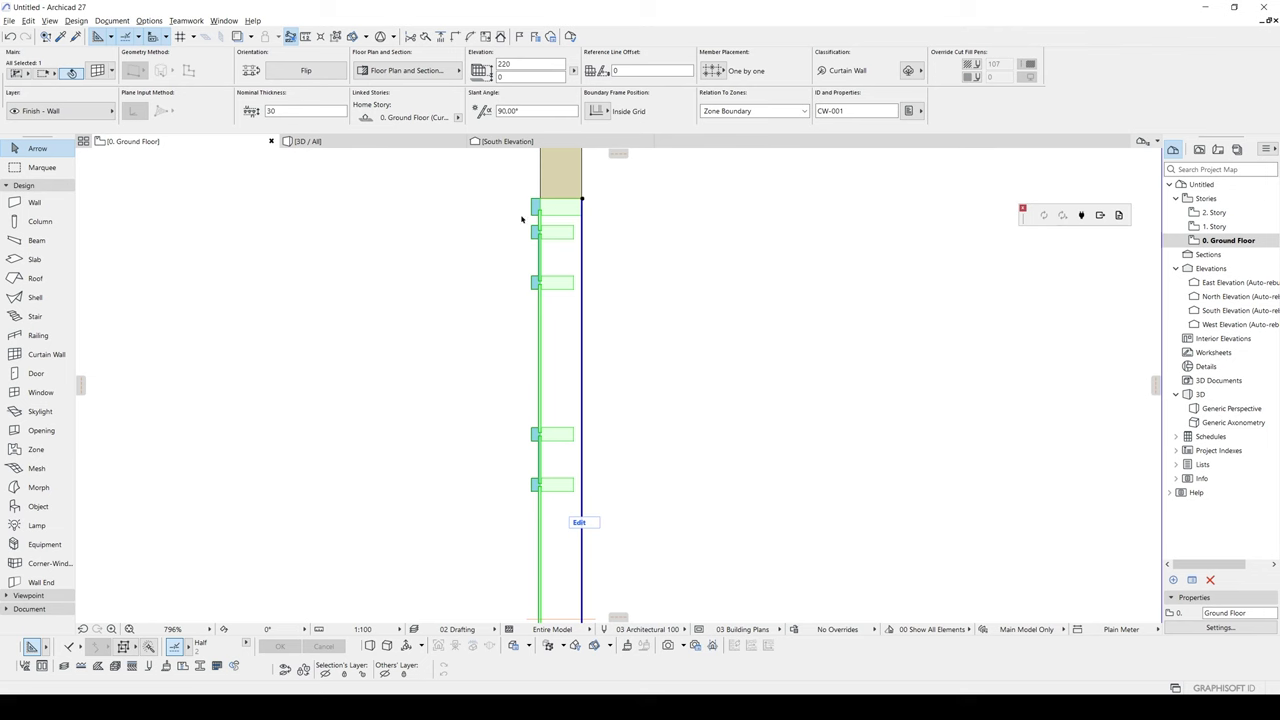
pyautogui.scroll(3, 521, 218)
pyautogui.scroll(-4, 533, 180)
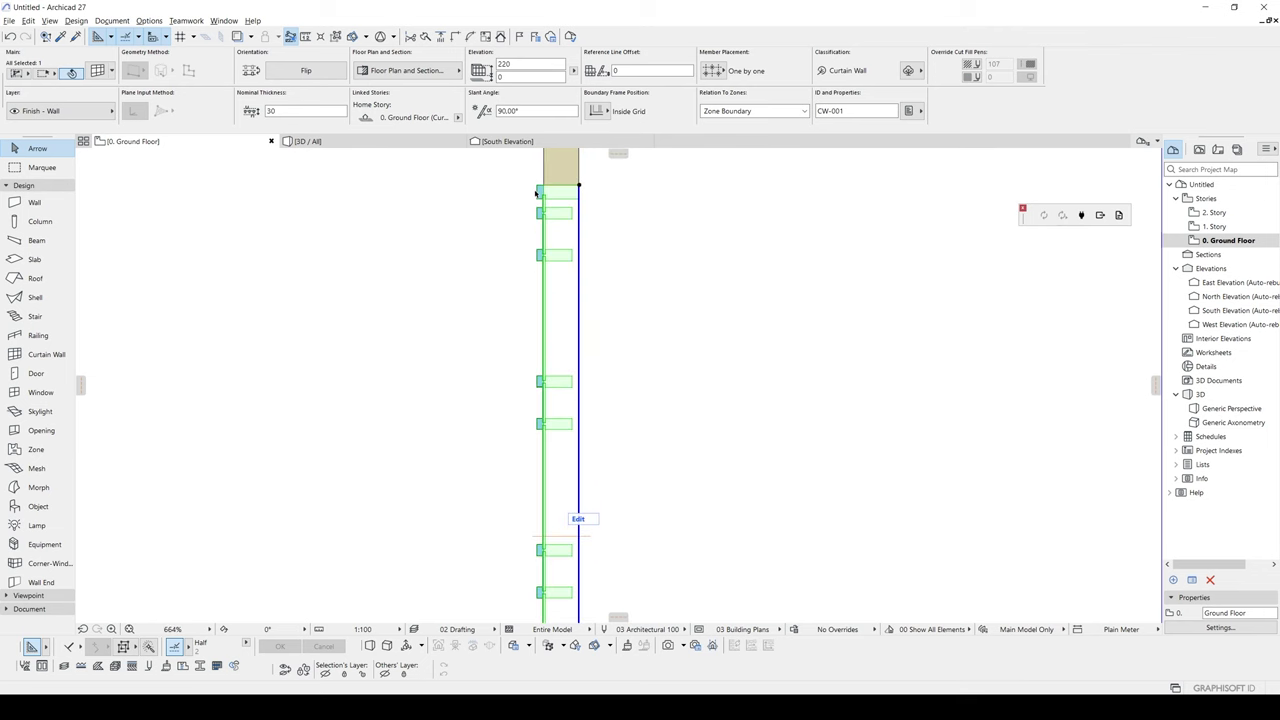
# Clear the curtain wall's scheme pattern and use fixed sizes, with a column width of 100 and a row height of 220
pyautogui.press('F3')
pyautogui.keyDown('shift'); pyautogui.moveTo(529, 343); pyautogui.dragTo(770, 400, button='middle'); pyautogui.keyUp('shift')
pyautogui.hotkey('ctrl', 't')
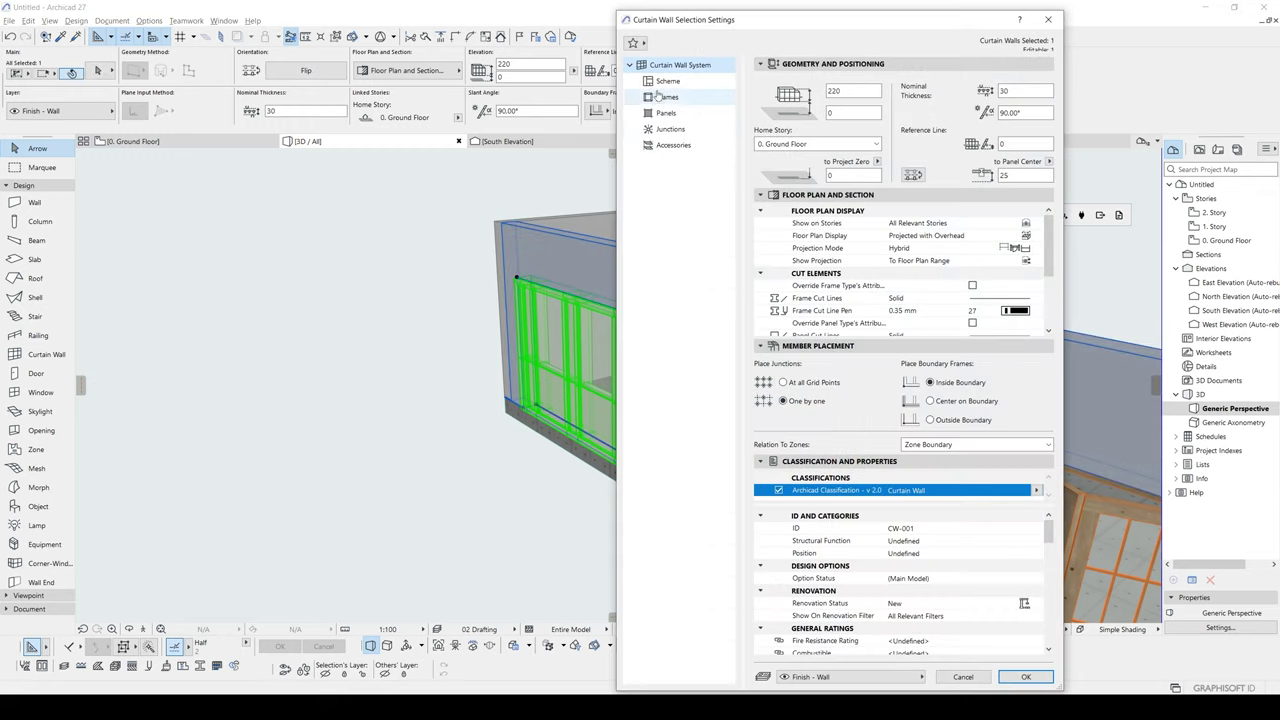
pyautogui.click(666, 81)
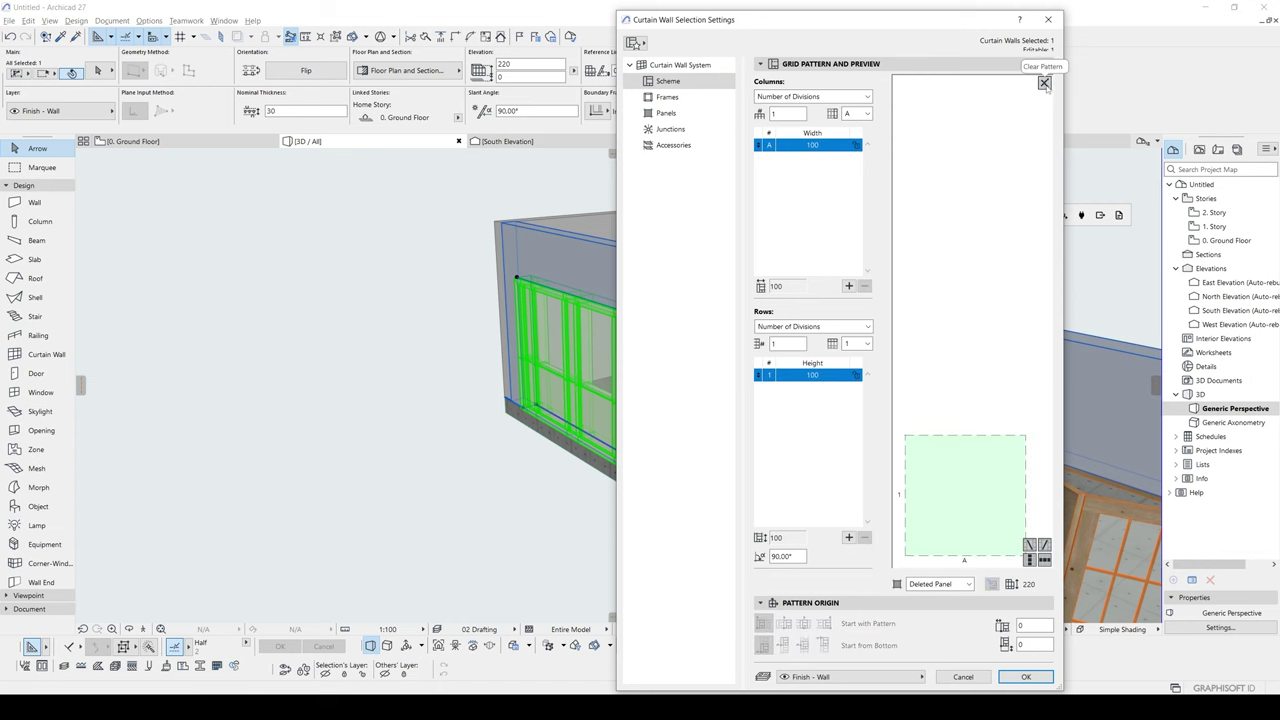
pyautogui.click(812, 96)
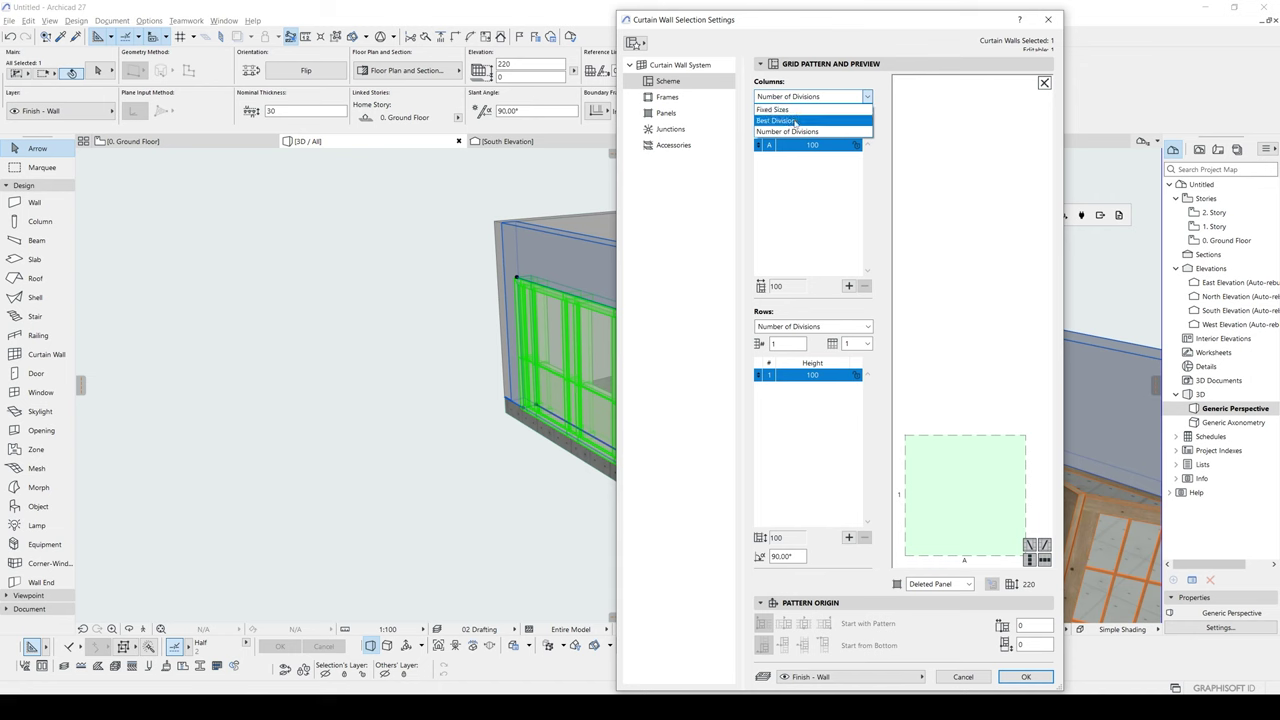
pyautogui.click(797, 110)
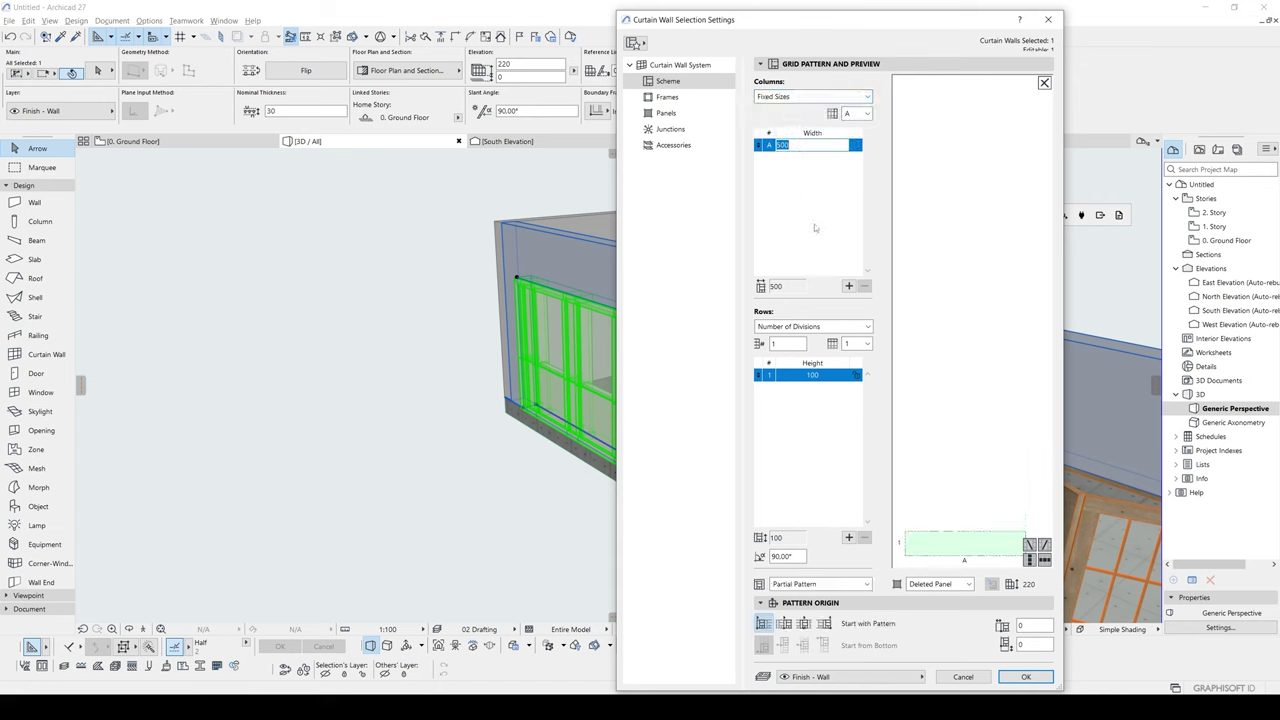
pyautogui.click(806, 328)
pyautogui.click(790, 347)
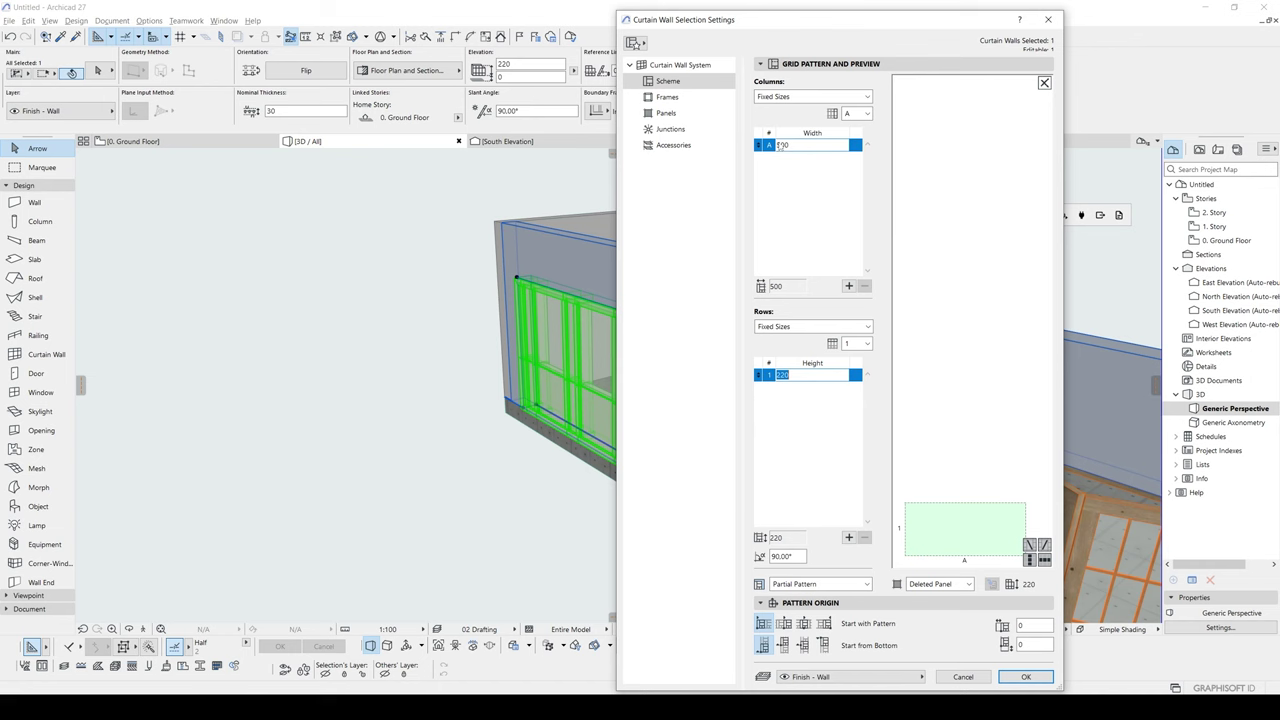
pyautogui.click(801, 233)
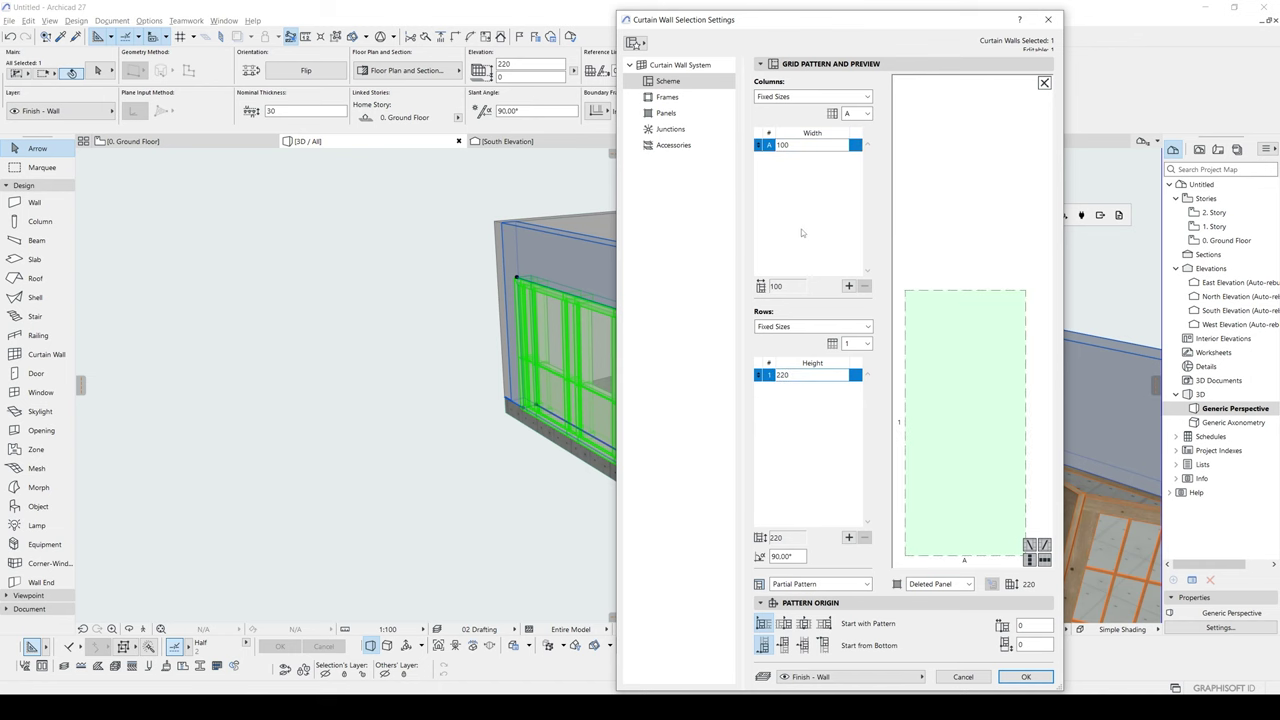
# In the curtain wall scheme, assign Mullion Frame to the vertical edge of the grid cell and apply it
pyautogui.click(1026, 369)
pyautogui.click(945, 584)
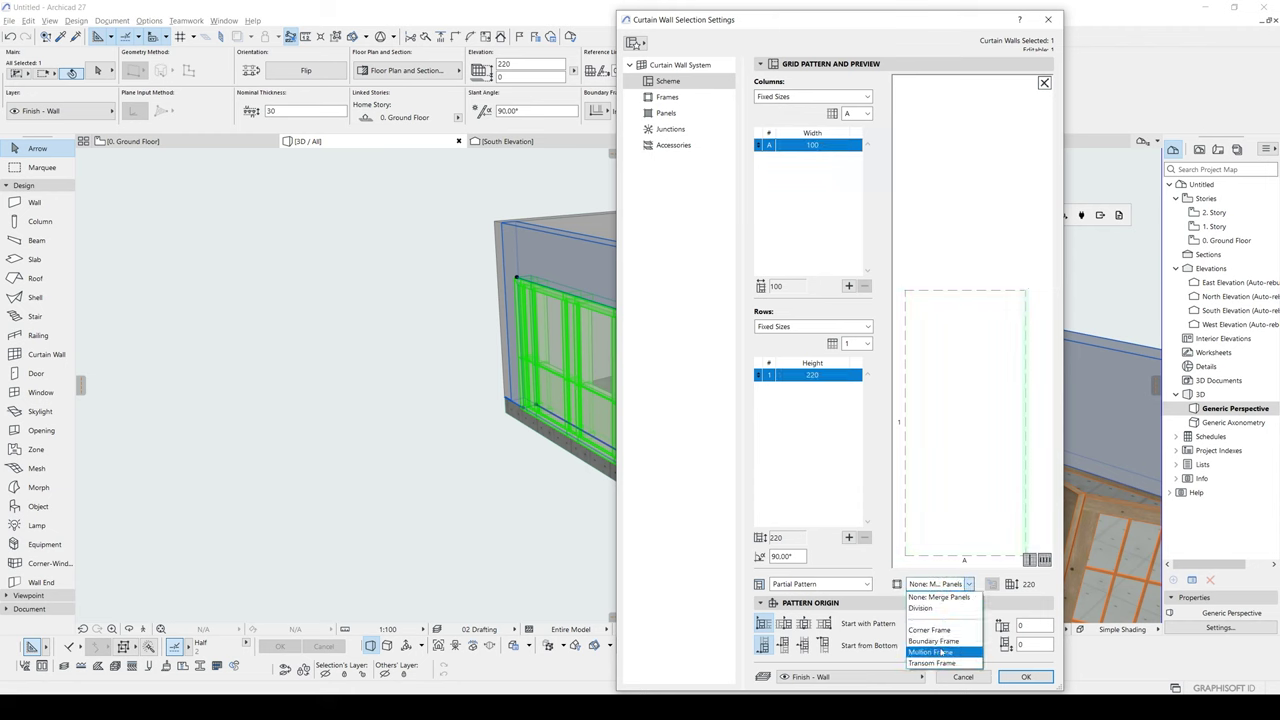
pyautogui.click(937, 652)
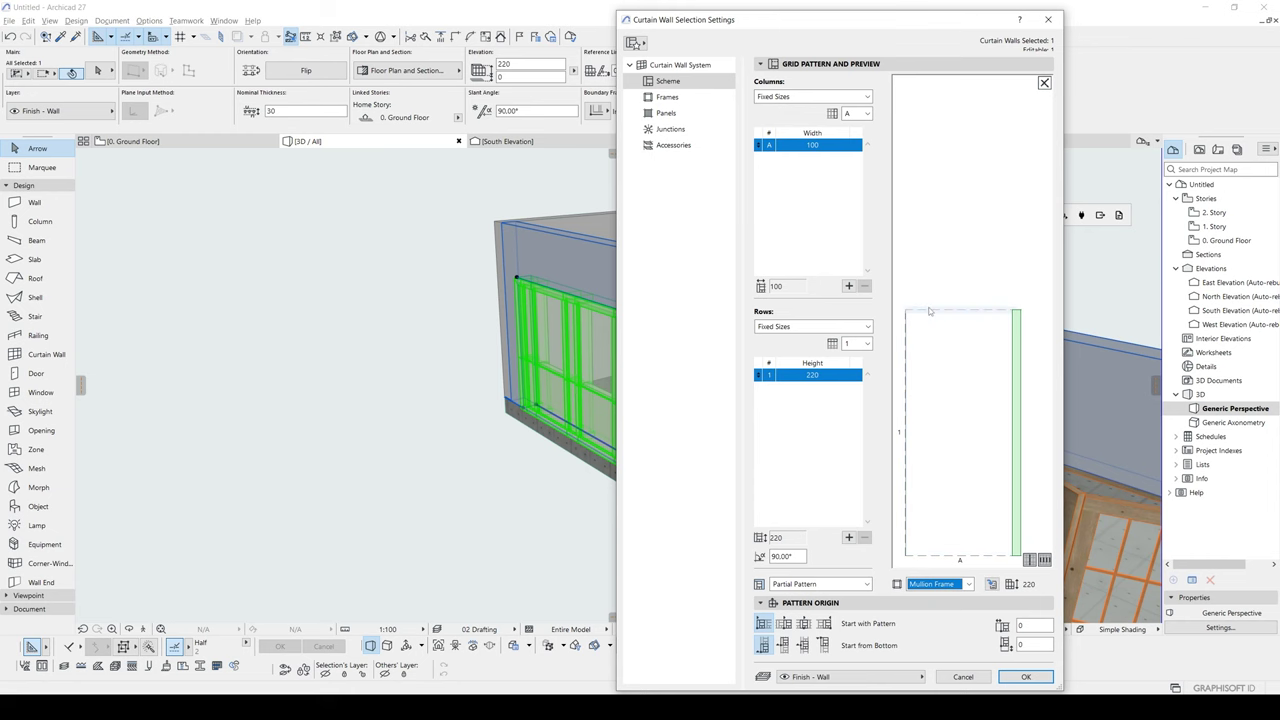
pyautogui.click(1025, 676)
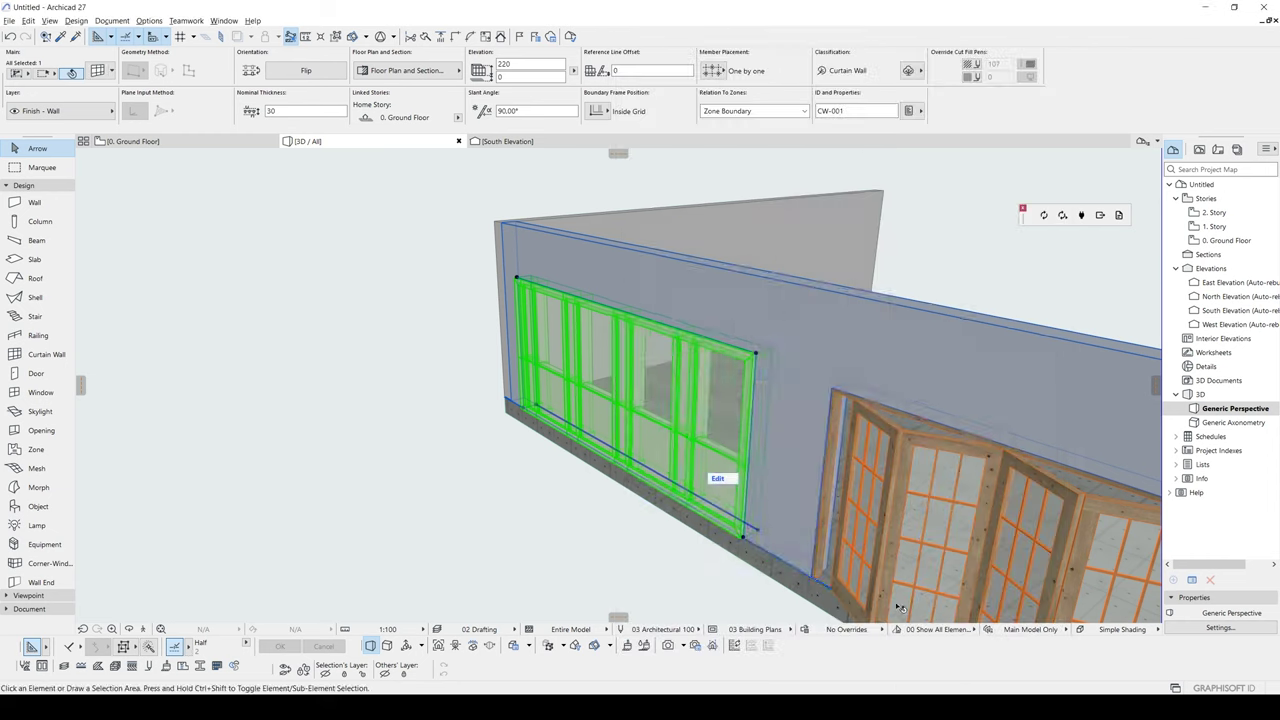
# Set the curtain wall's Mullion Frame geometry to a width of 5, an overall depth of 5 and a panel offset of 5
pyautogui.scroll(2, 644, 450)
pyautogui.keyDown('shift'); pyautogui.moveTo(570, 431); pyautogui.dragTo(682, 360, button='middle'); pyautogui.keyUp('shift')
pyautogui.hotkey('ctrl', 't')
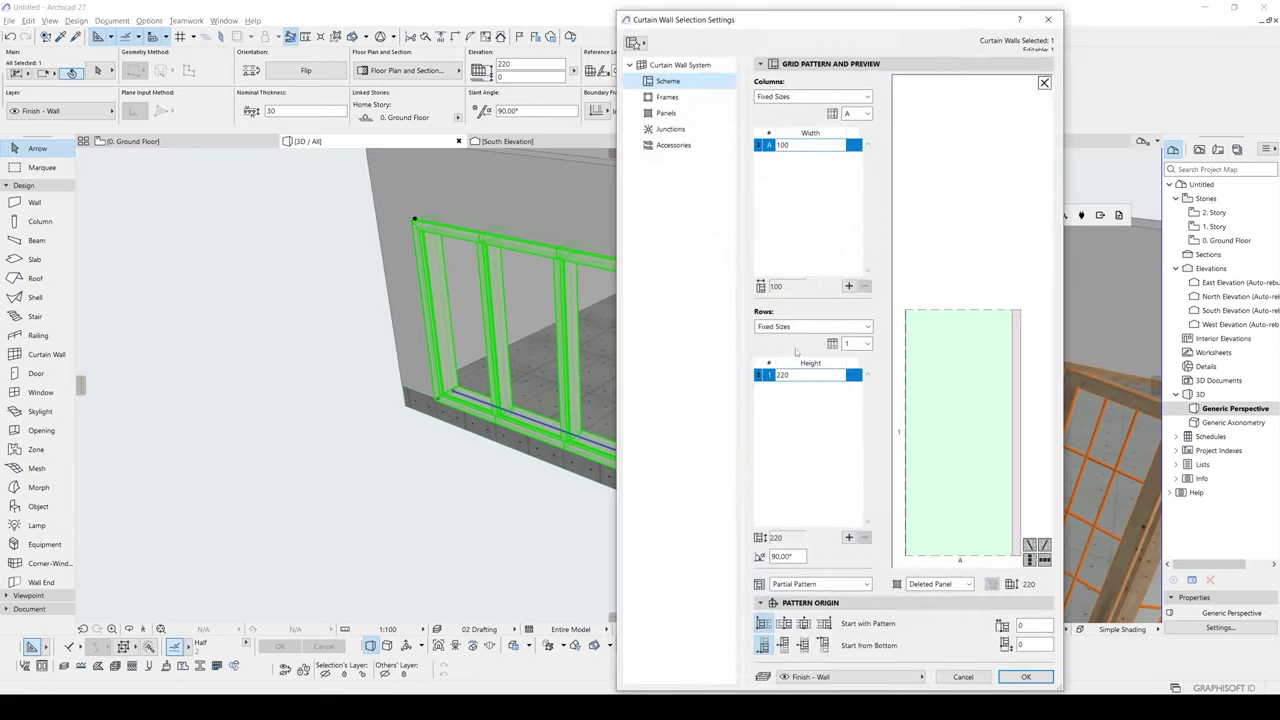
pyautogui.click(708, 100)
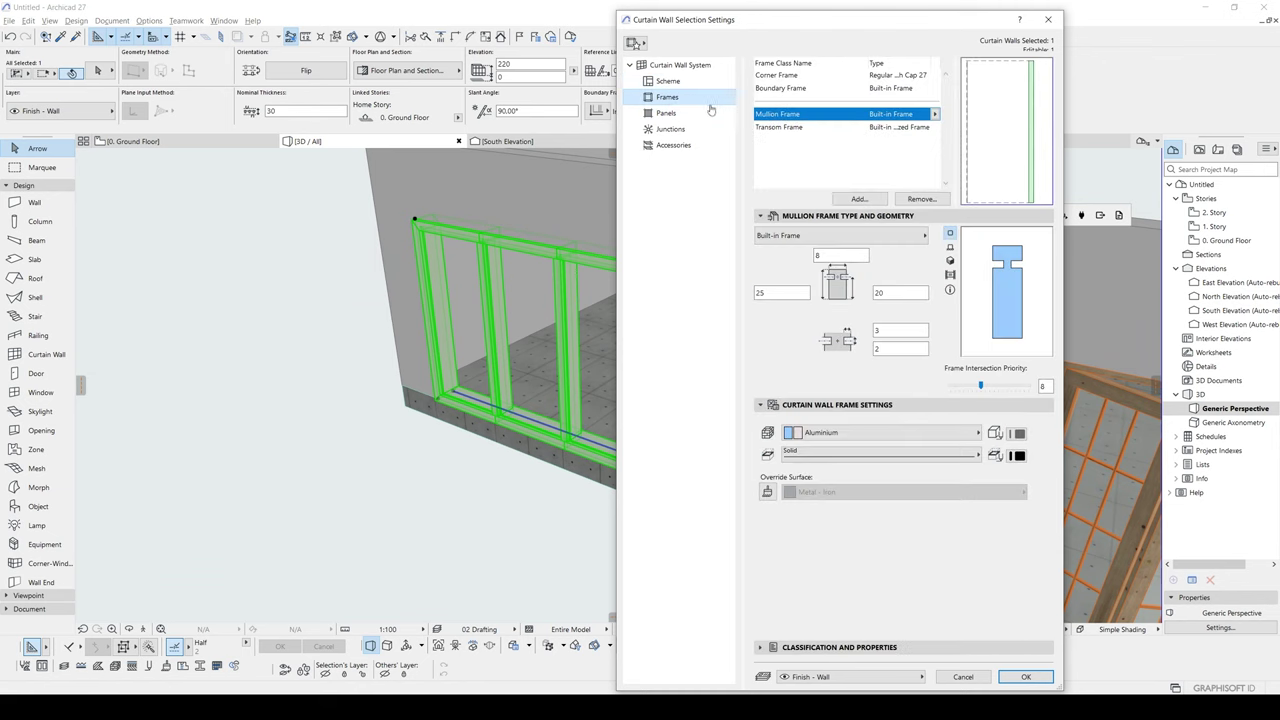
pyautogui.doubleClick(817, 255)
pyautogui.click(788, 294)
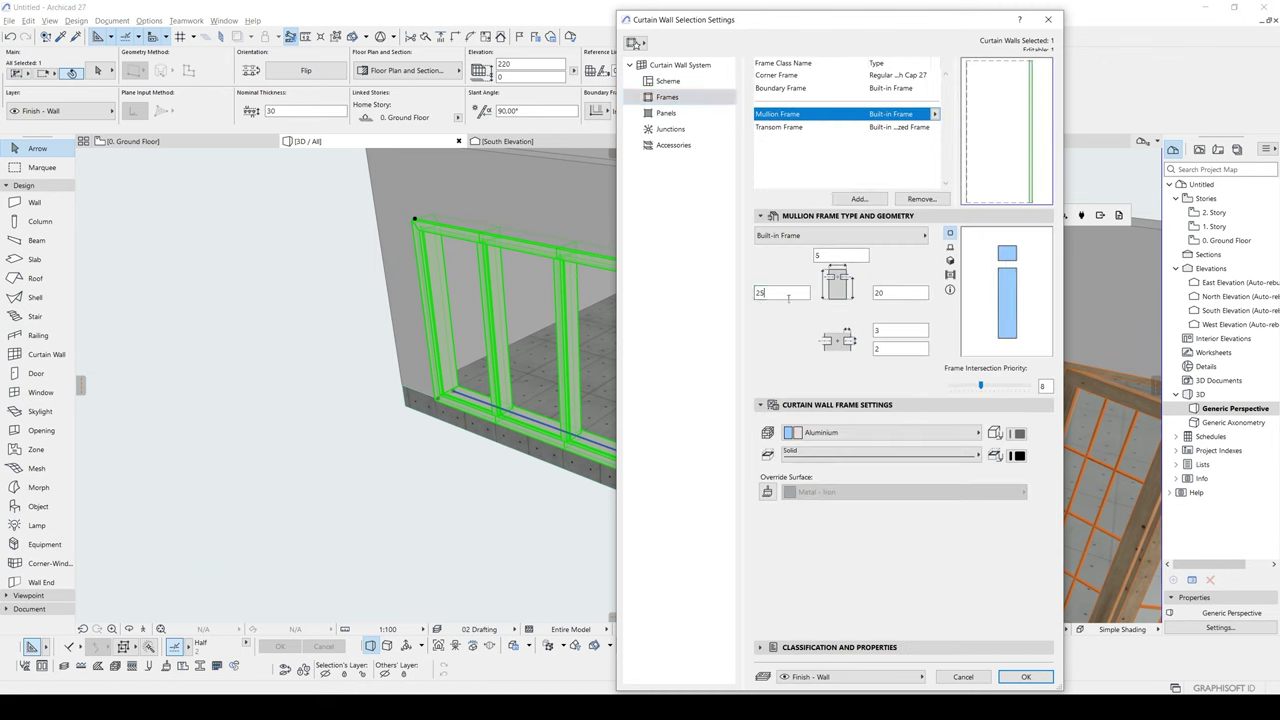
pyautogui.write('5')
pyautogui.doubleClick(904, 293)
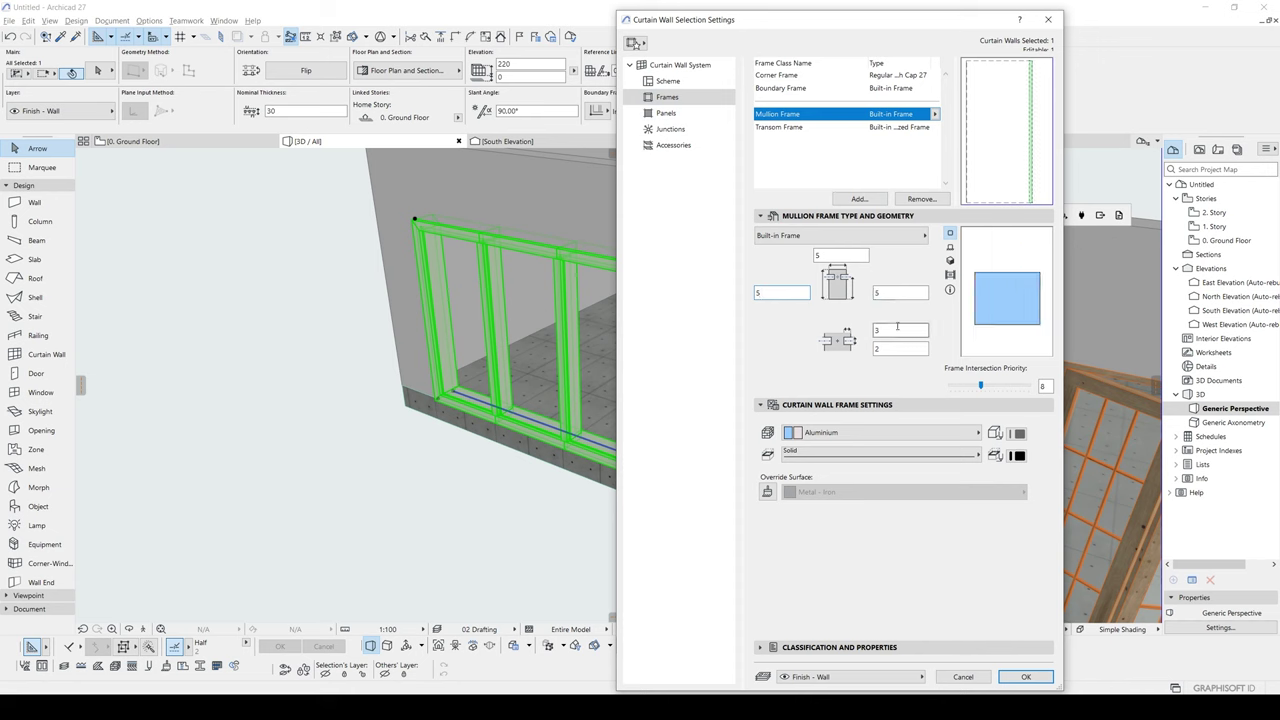
# Set the Boundary Frame's width, overall depth and panel offset to 5 each, and apply the frame changes
pyautogui.click(778, 88)
pyautogui.write('5')
pyautogui.press('Tab')
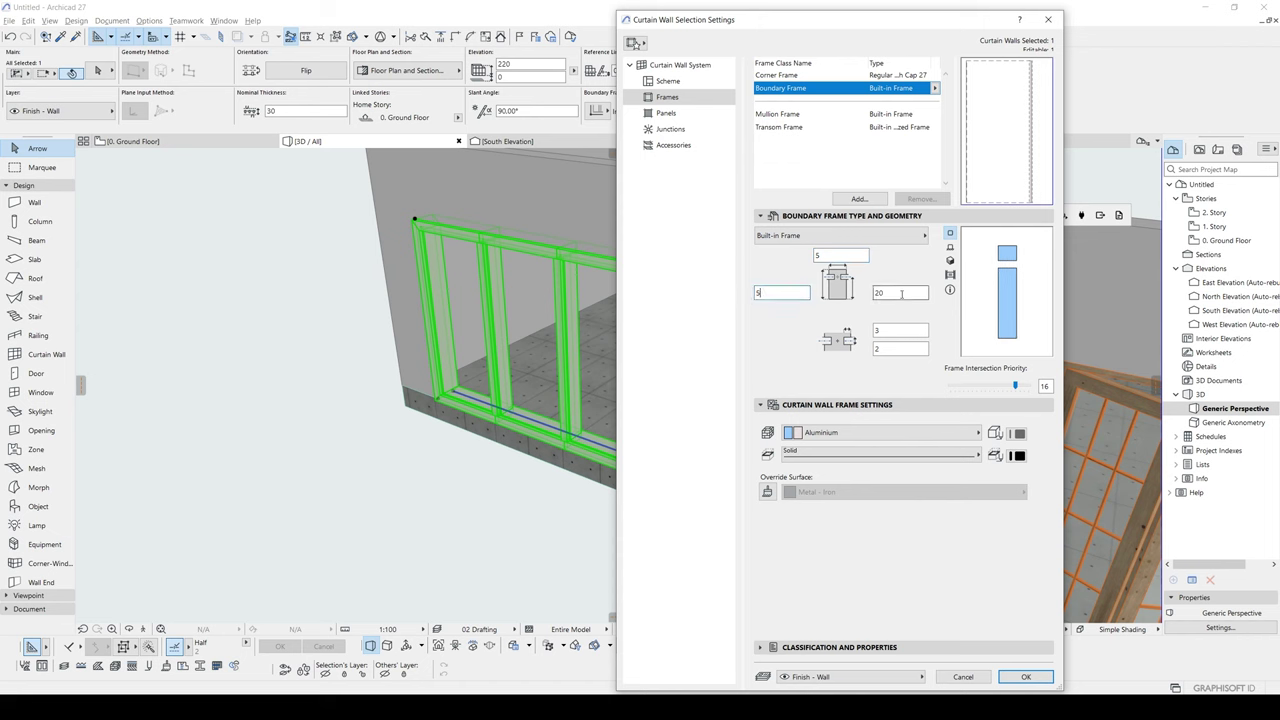
pyautogui.write('5')
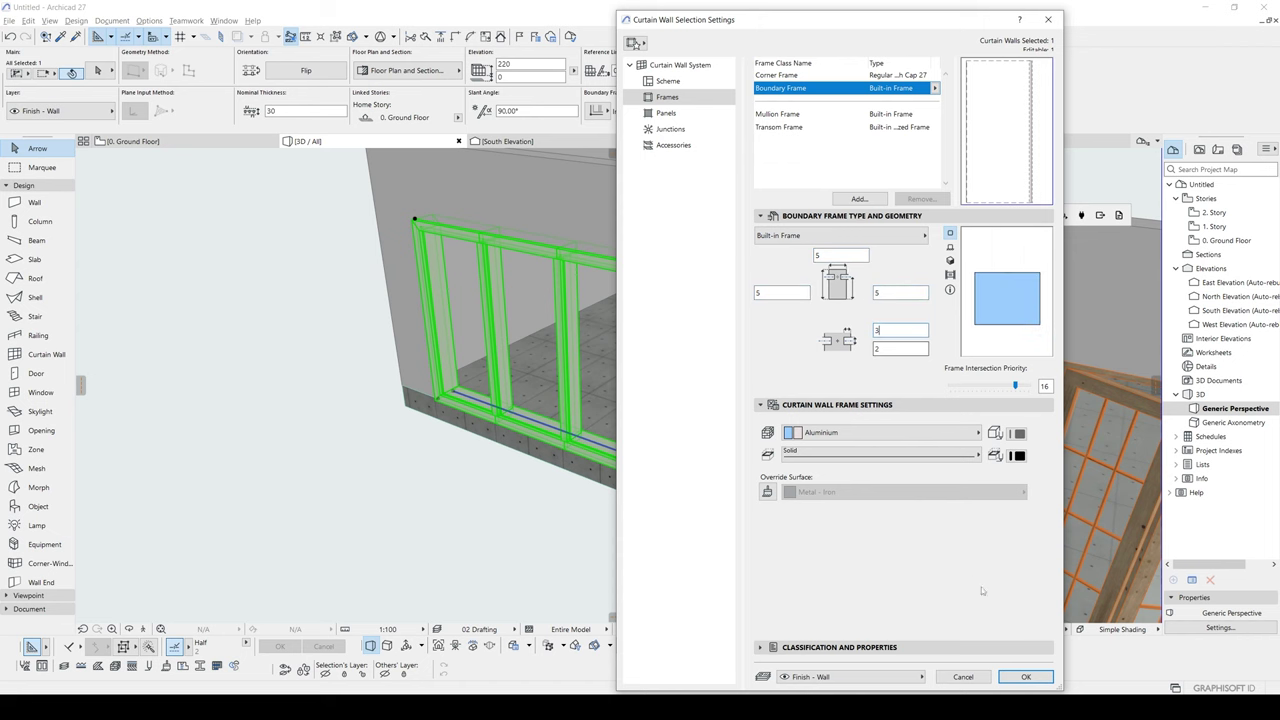
pyautogui.click(1013, 679)
# In the curtain wall's scheme, replace the deleted panel in the grid cell with Main Panel and apply it
pyautogui.scroll(6, 688, 346)
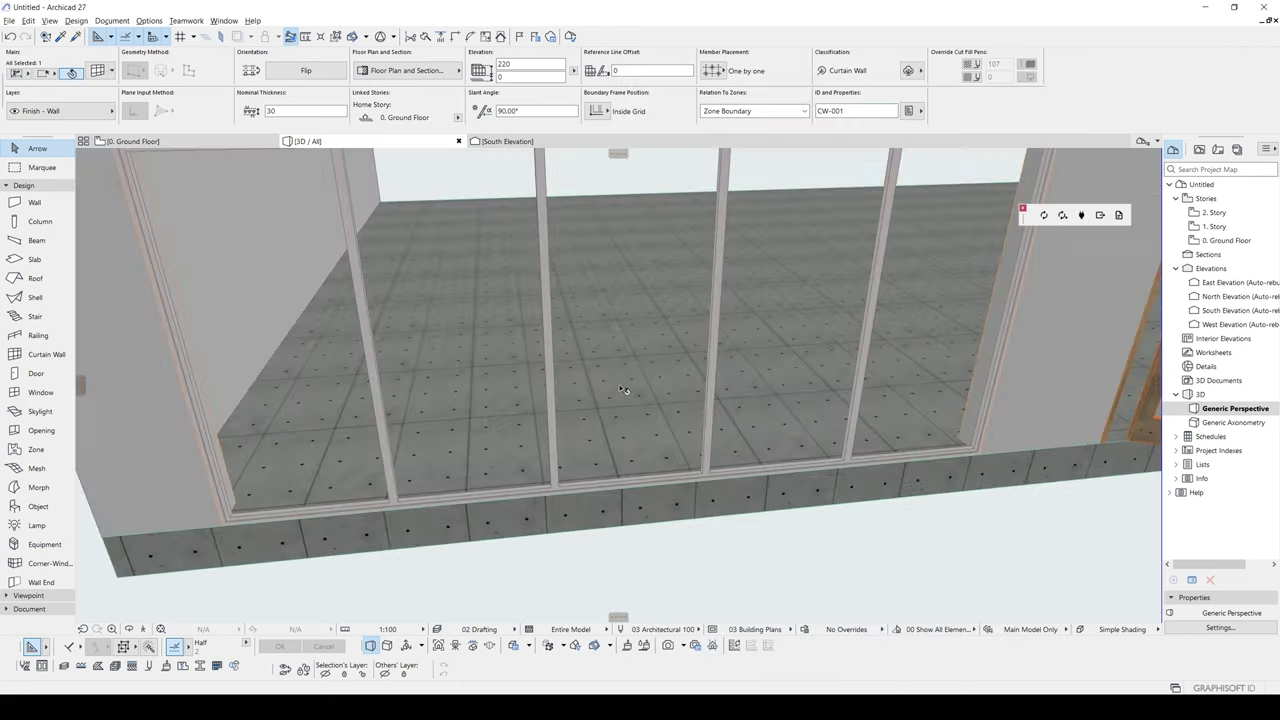
pyautogui.keyDown('shift'); pyautogui.moveTo(621, 388); pyautogui.dragTo(711, 394, button='middle'); pyautogui.keyUp('shift')
pyautogui.scroll(-2, 705, 391)
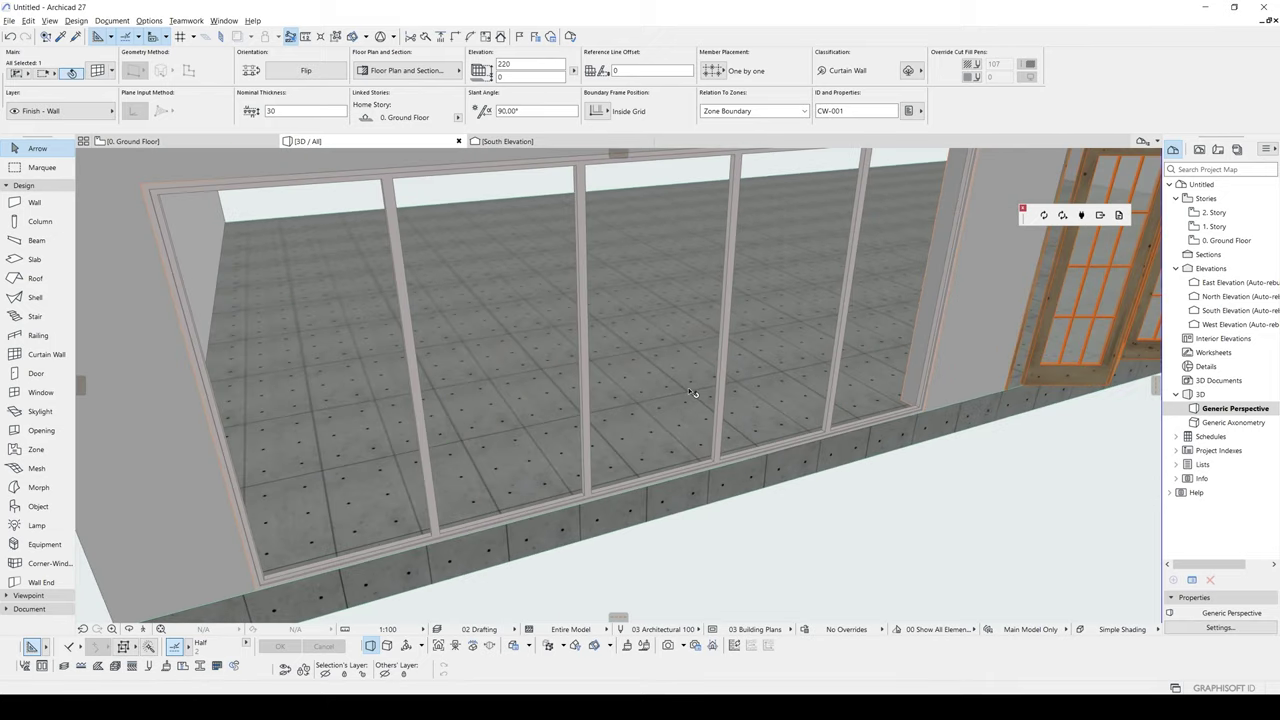
pyautogui.hotkey('ctrl', 't')
pyautogui.click(667, 81)
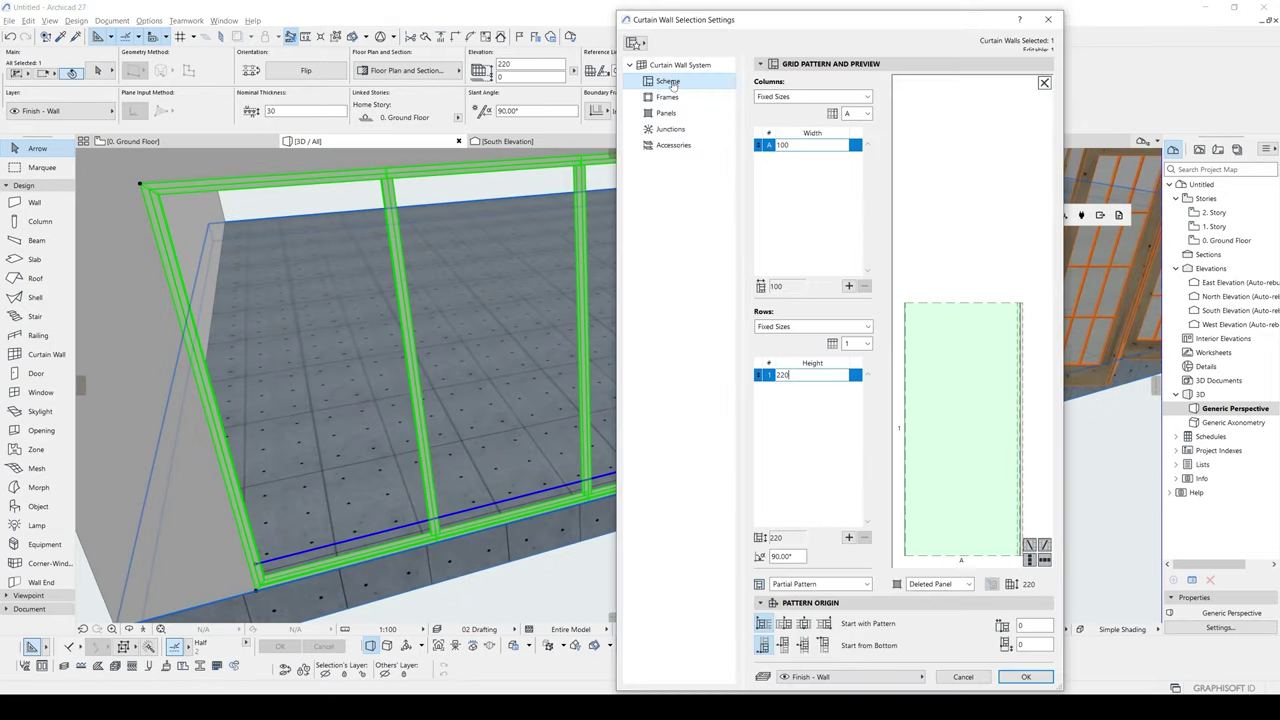
pyautogui.click(935, 584)
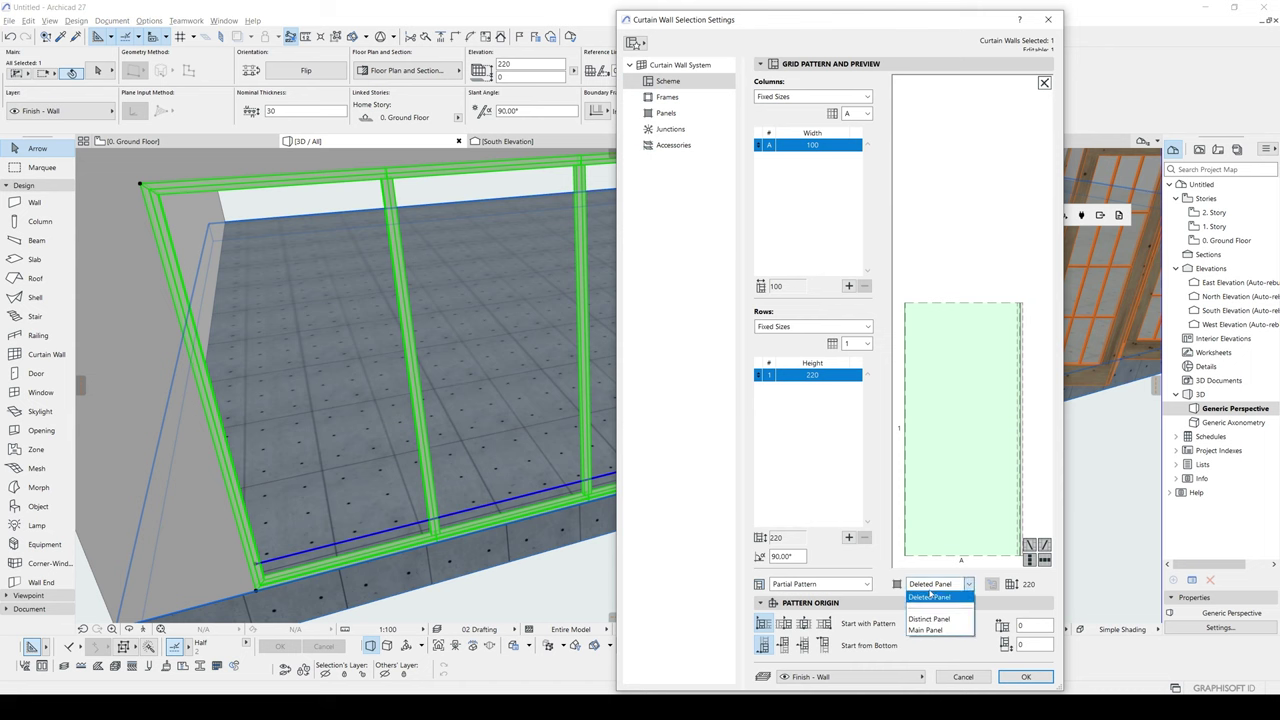
pyautogui.click(921, 631)
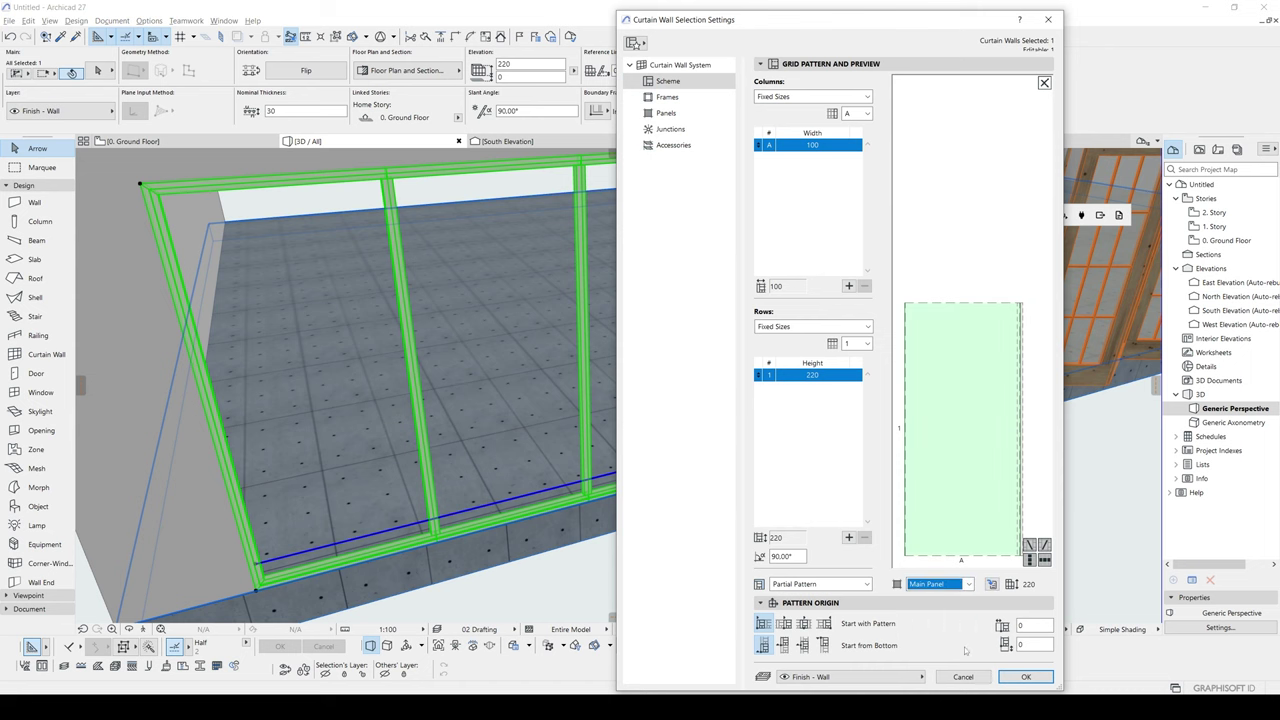
pyautogui.click(1012, 677)
# Override all three surfaces of the Main Panel with Glass - Blue and apply it to the curtain wall
pyautogui.scroll(1, 651, 449)
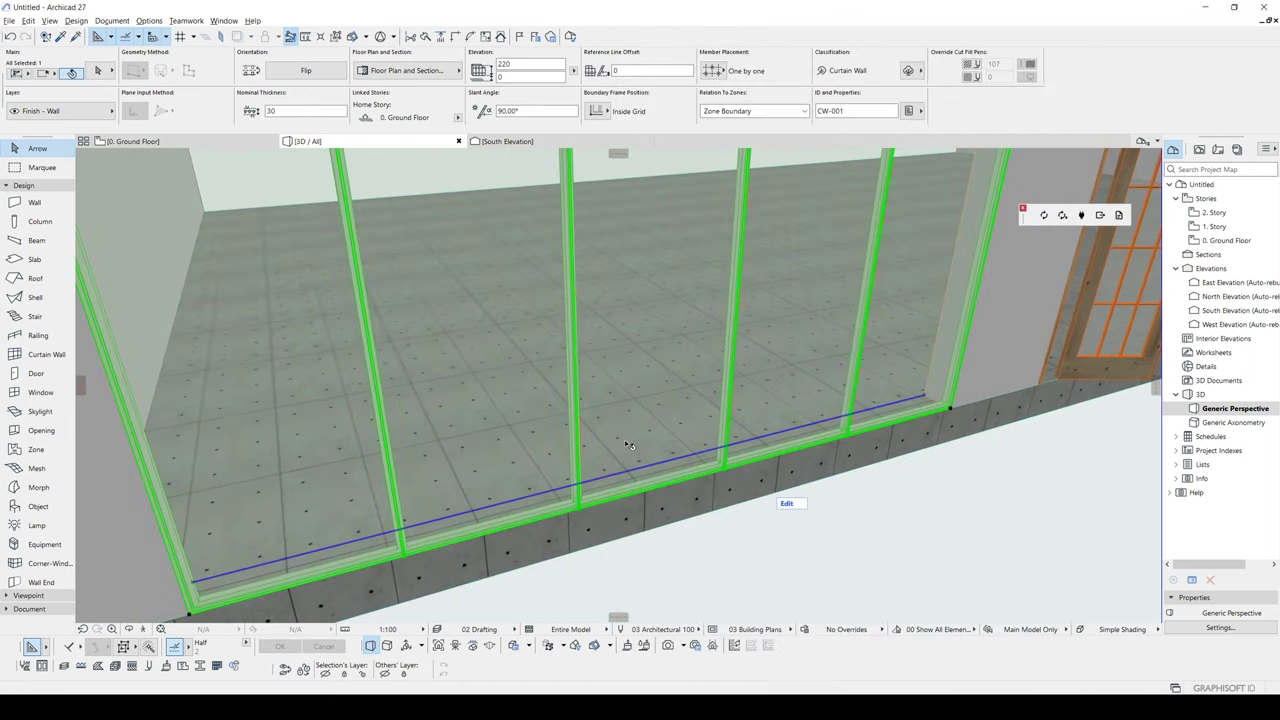
pyautogui.hotkey('ctrl', 't')
pyautogui.click(690, 113)
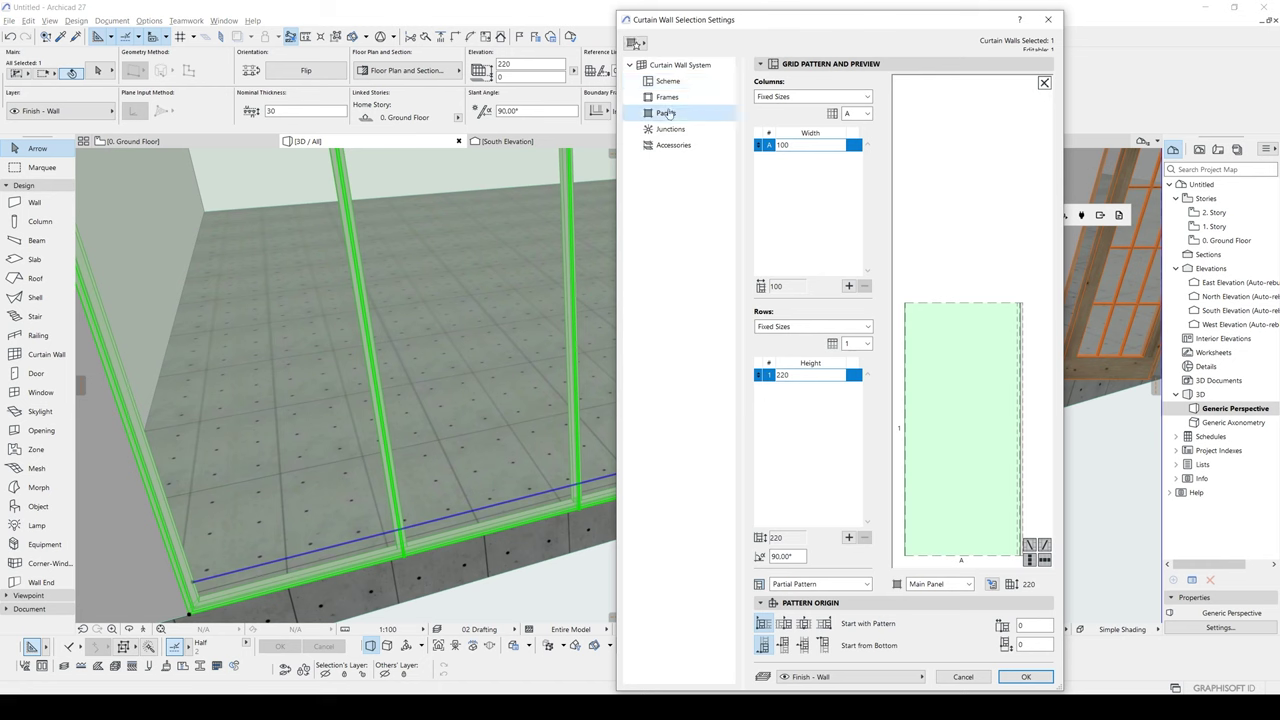
pyautogui.click(767, 382)
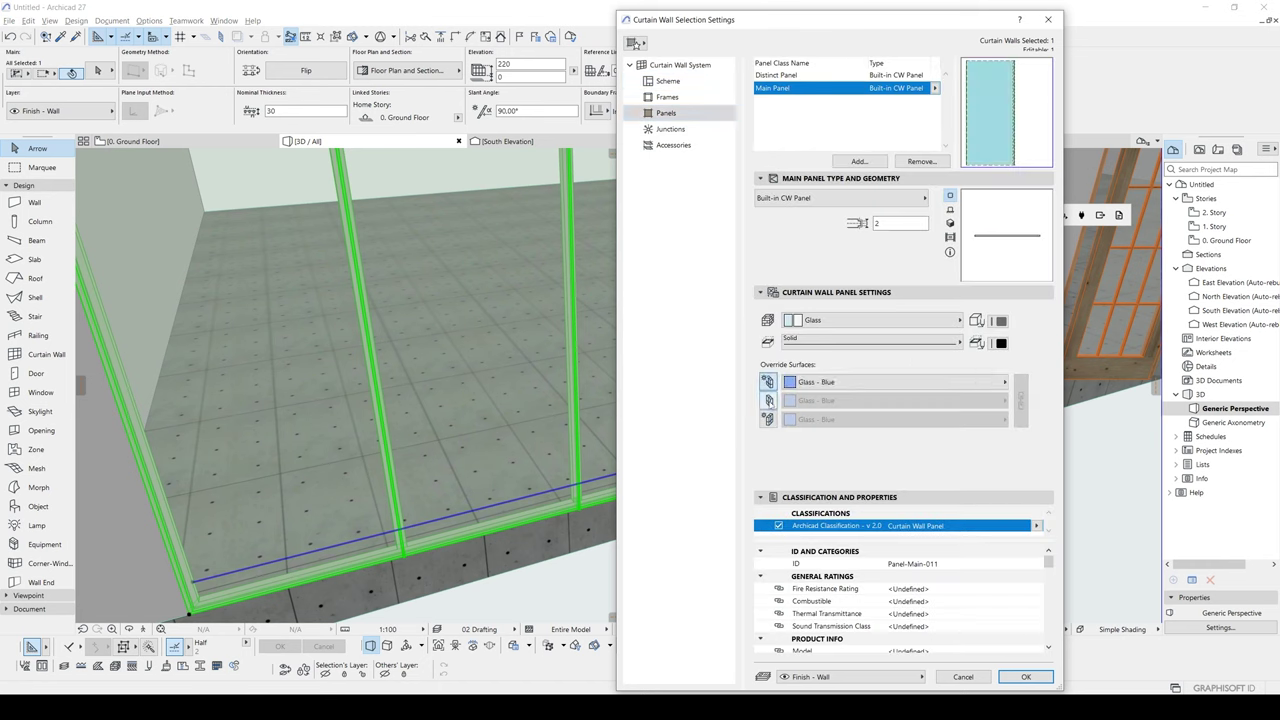
pyautogui.click(767, 400)
pyautogui.click(767, 419)
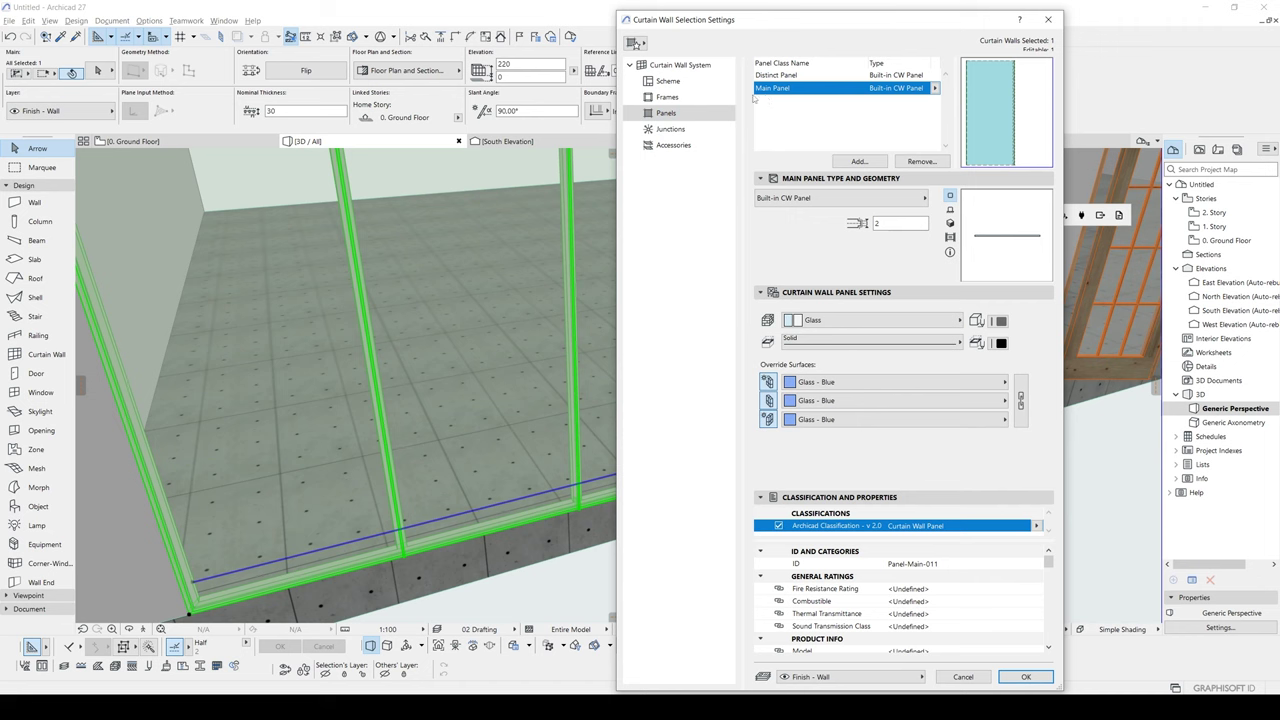
pyautogui.click(1030, 676)
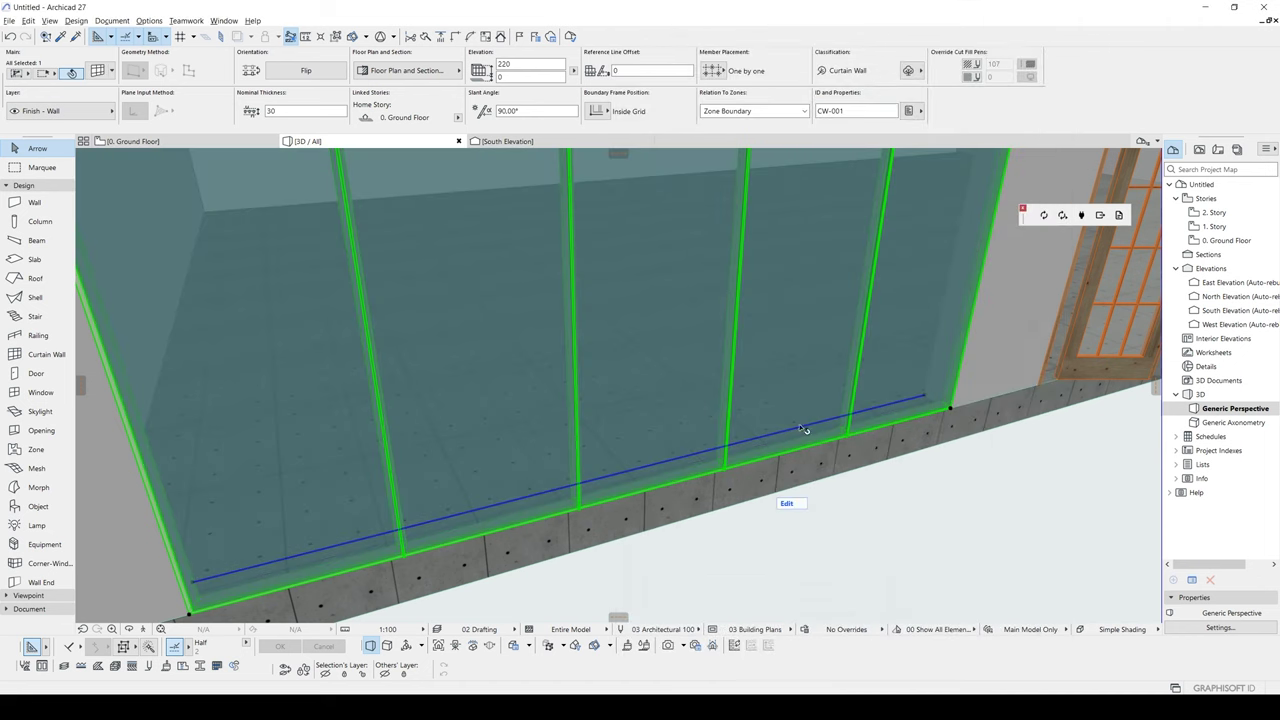
# Review the curtain wall's frame classes, then set the Mullion Frame's overall depth to 6 and apply it
pyautogui.scroll(-3, 808, 428)
pyautogui.keyDown('shift'); pyautogui.moveTo(748, 421); pyautogui.dragTo(617, 270, button='middle'); pyautogui.keyUp('shift')
pyautogui.hotkey('ctrl', 't')
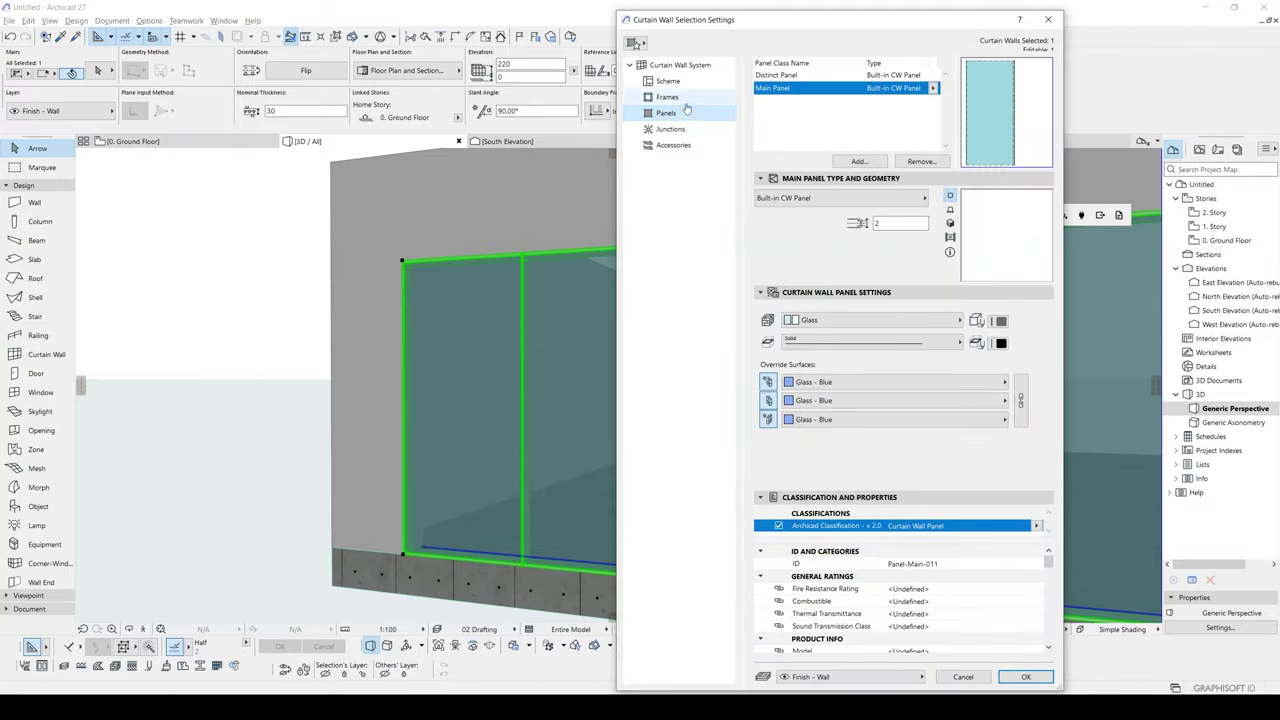
pyautogui.click(680, 84)
pyautogui.click(672, 97)
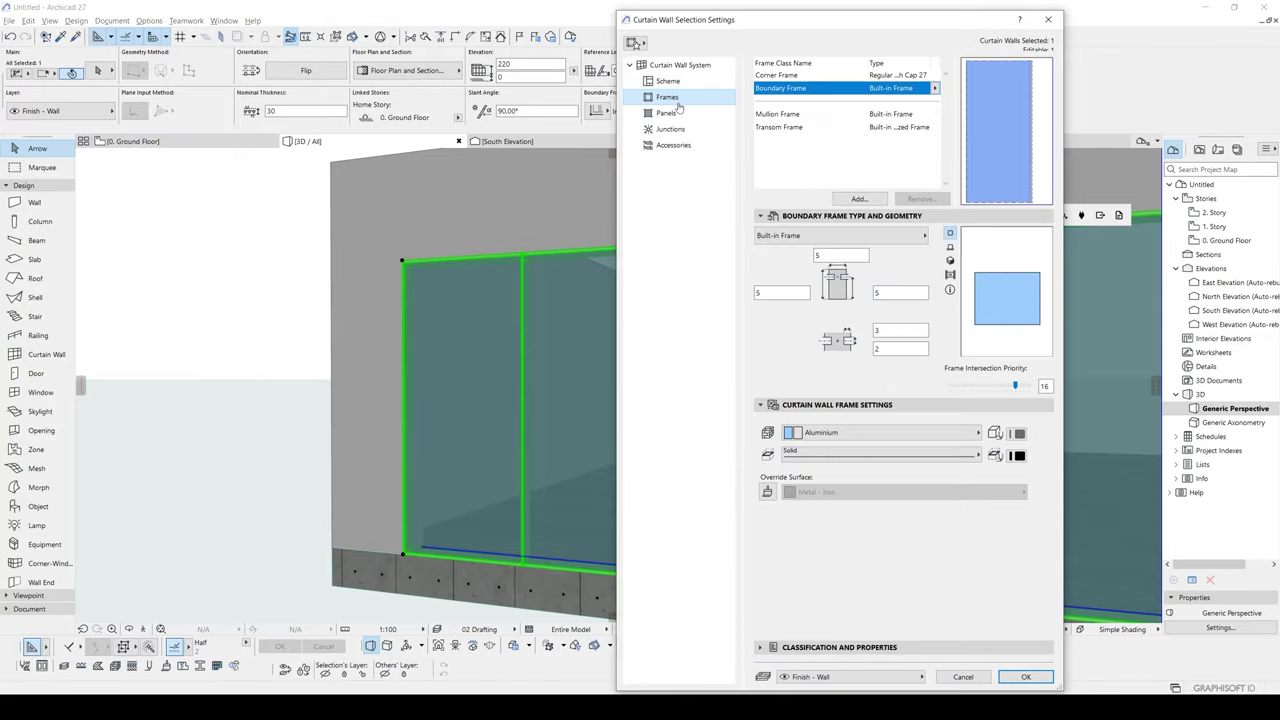
pyautogui.click(790, 114)
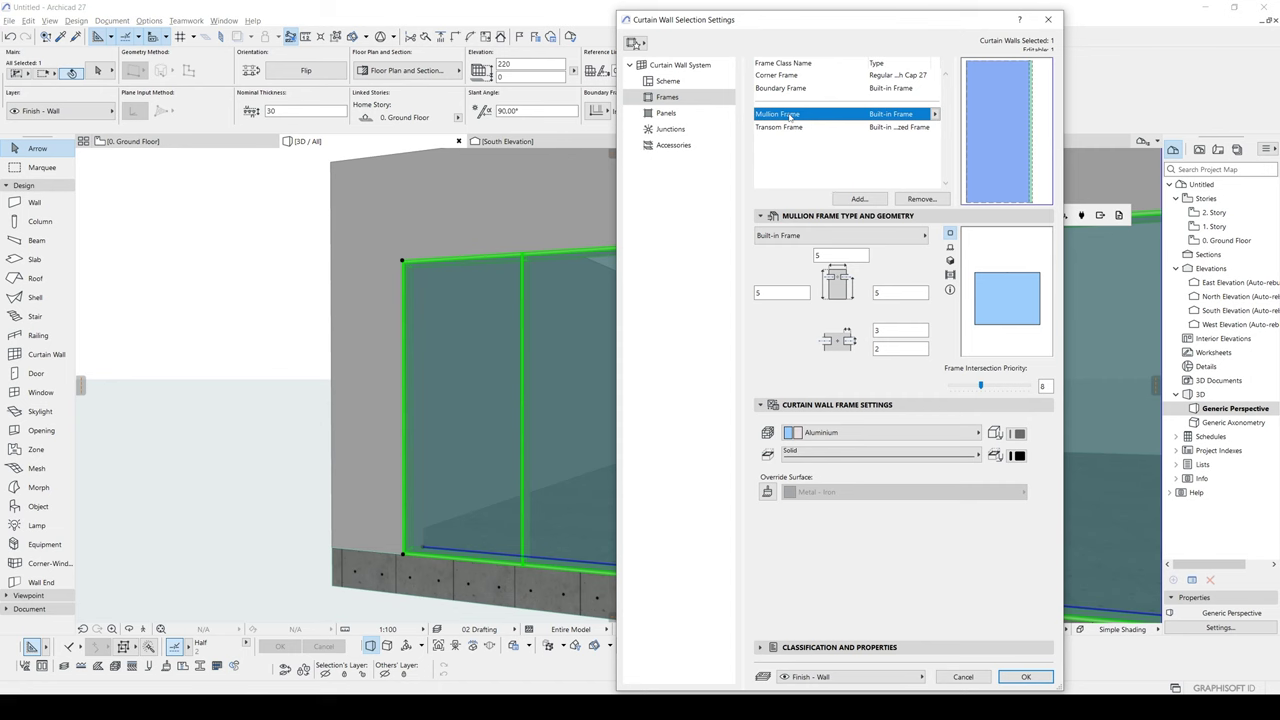
pyautogui.click(779, 128)
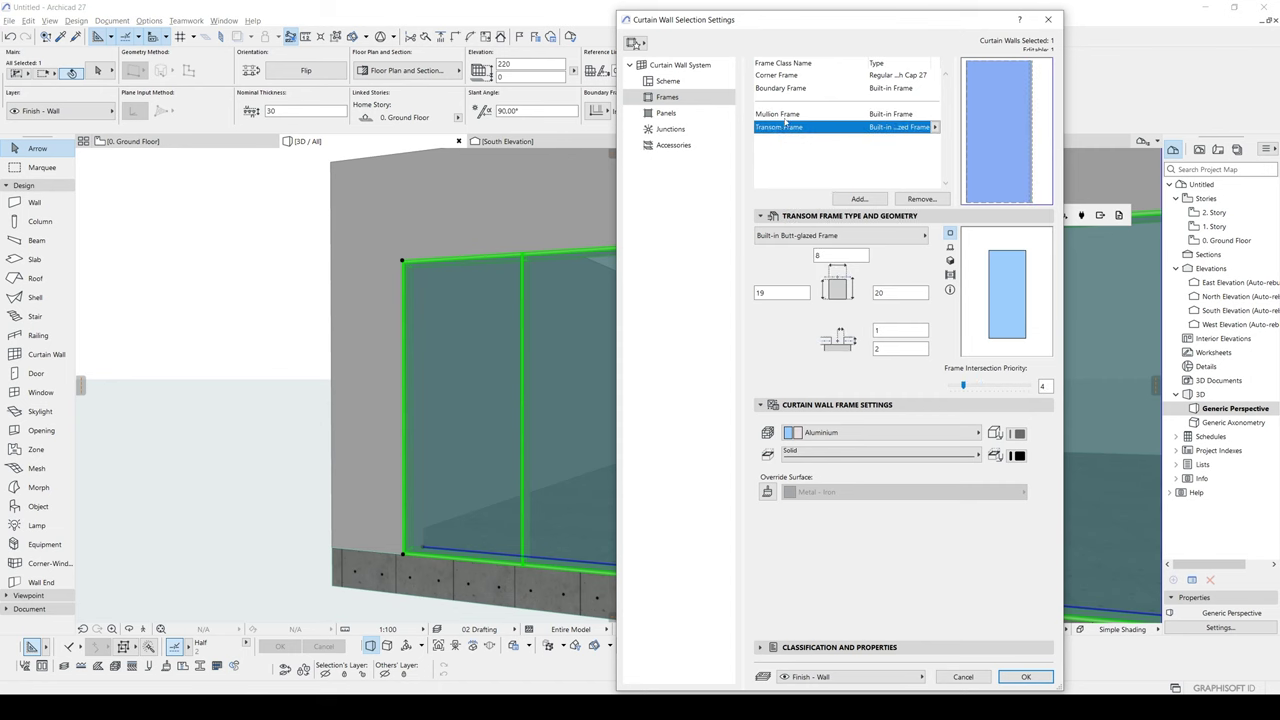
pyautogui.click(789, 114)
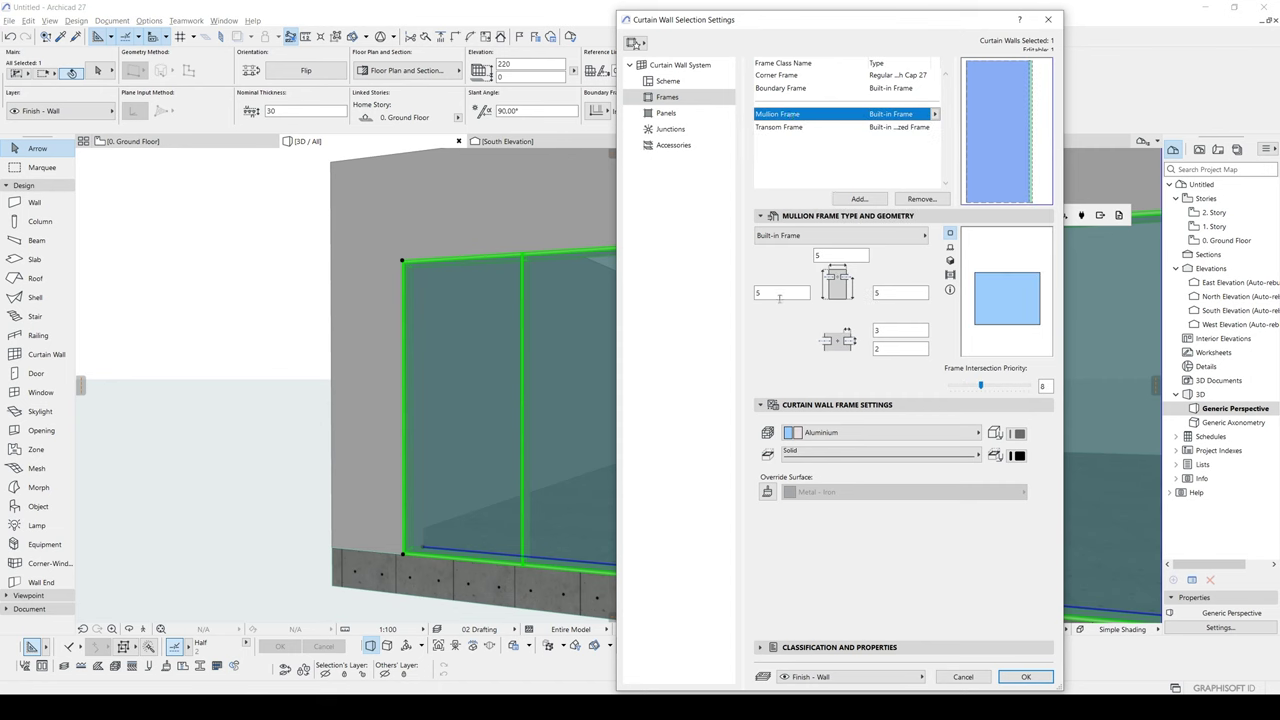
pyautogui.click(892, 293)
pyautogui.click(1025, 677)
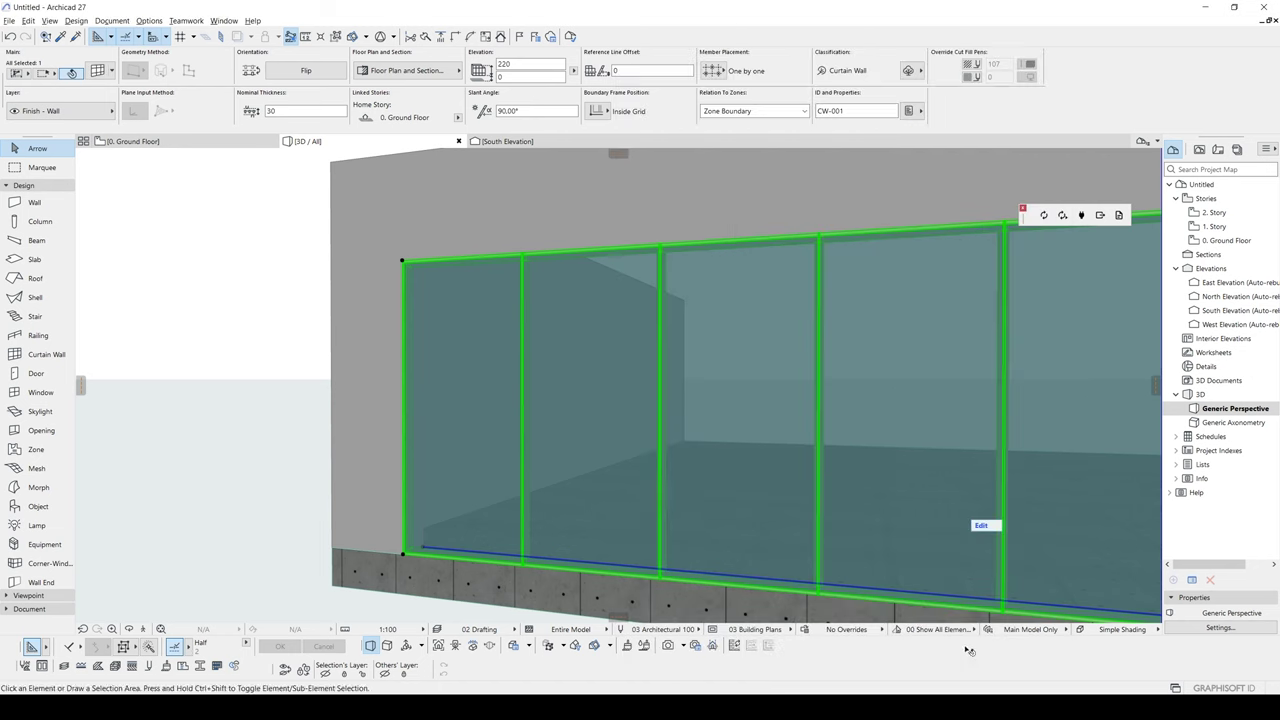
# Set the Mullion Frame's panel offset to 4 so the mullions project in front of the glass, and apply it
pyautogui.scroll(5, 559, 433)
pyautogui.keyDown('shift'); pyautogui.moveTo(559, 469); pyautogui.dragTo(557, 357, button='middle'); pyautogui.keyUp('shift')
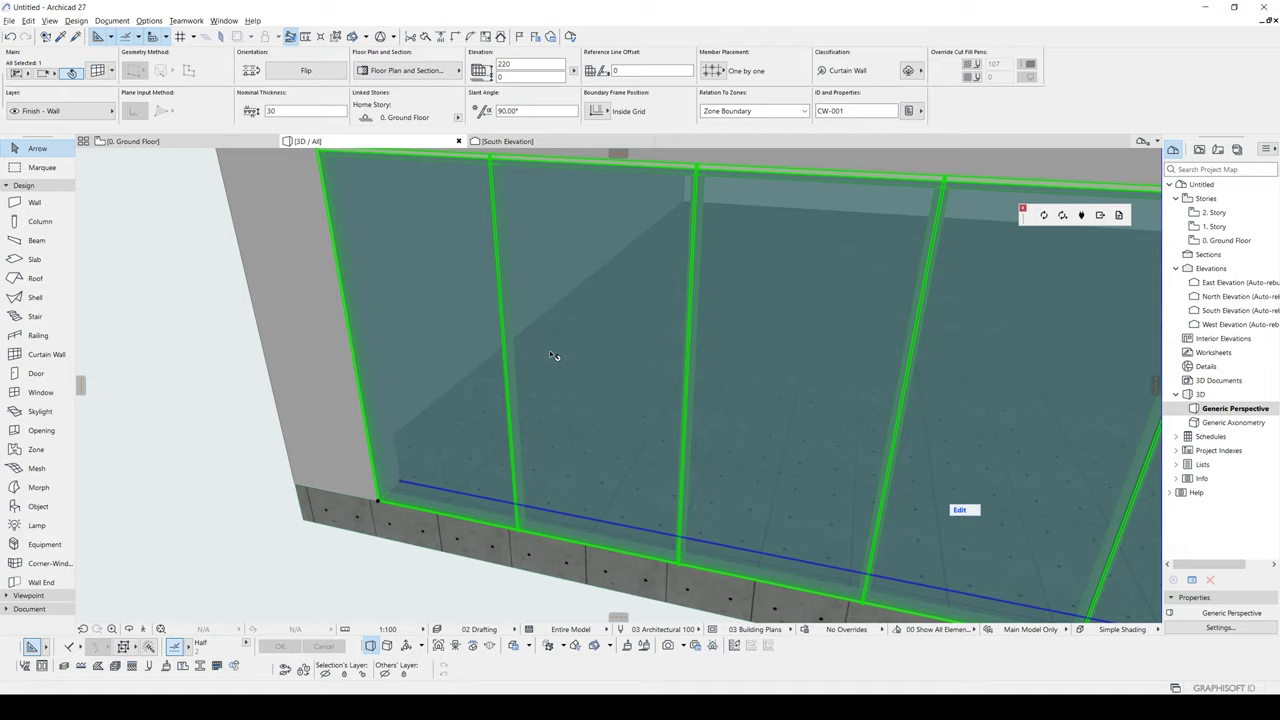
pyautogui.scroll(1, 537, 326)
pyautogui.hotkey('ctrl', 't')
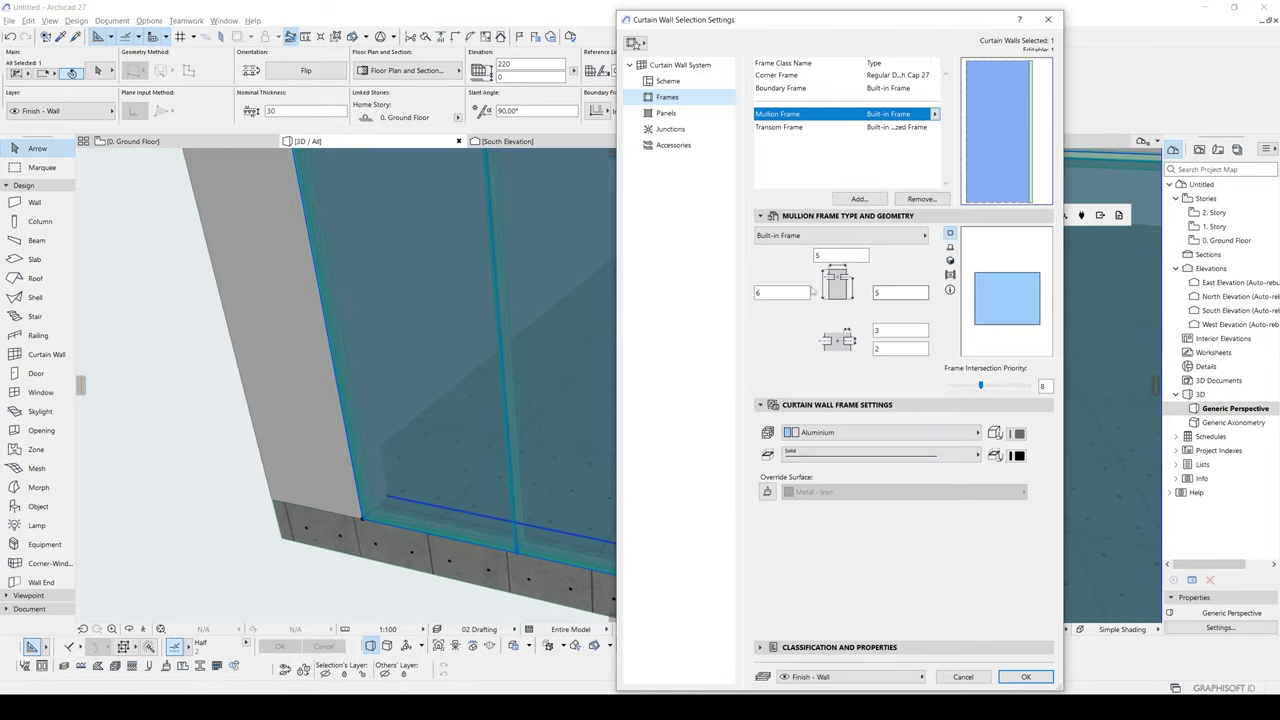
pyautogui.doubleClick(790, 293)
pyautogui.write('4')
pyautogui.click(888, 331)
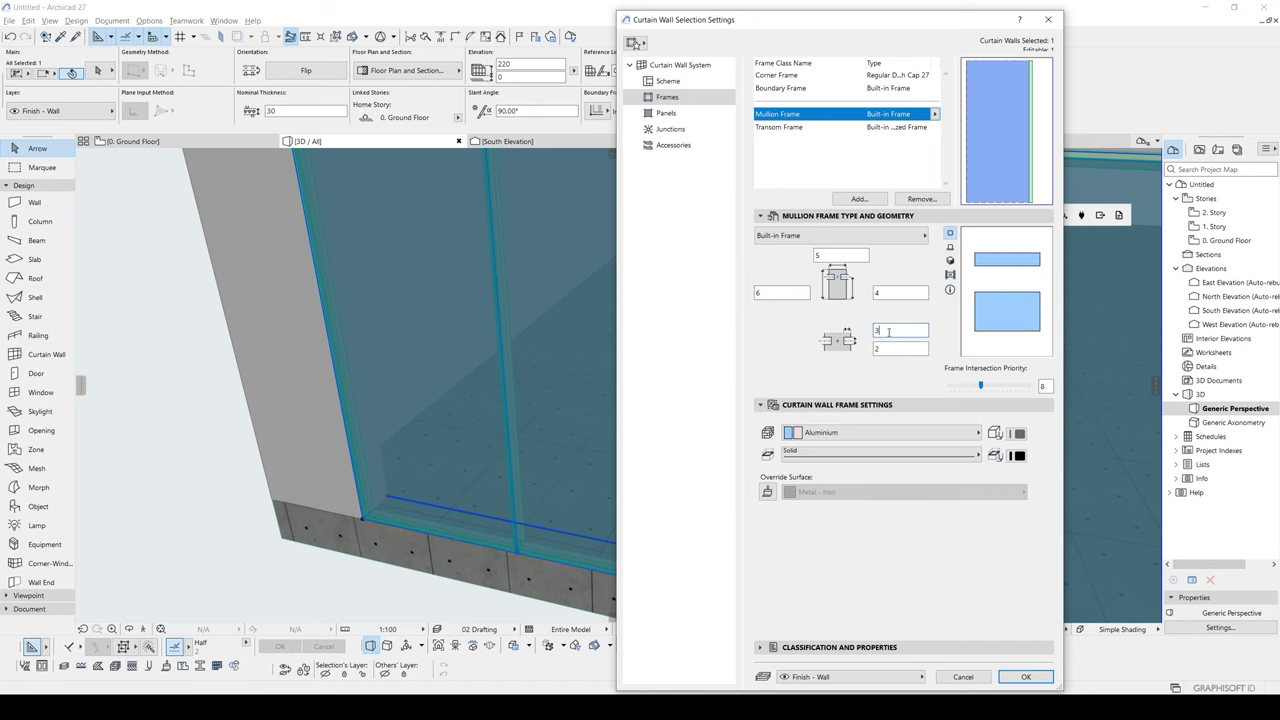
pyautogui.click(1040, 683)
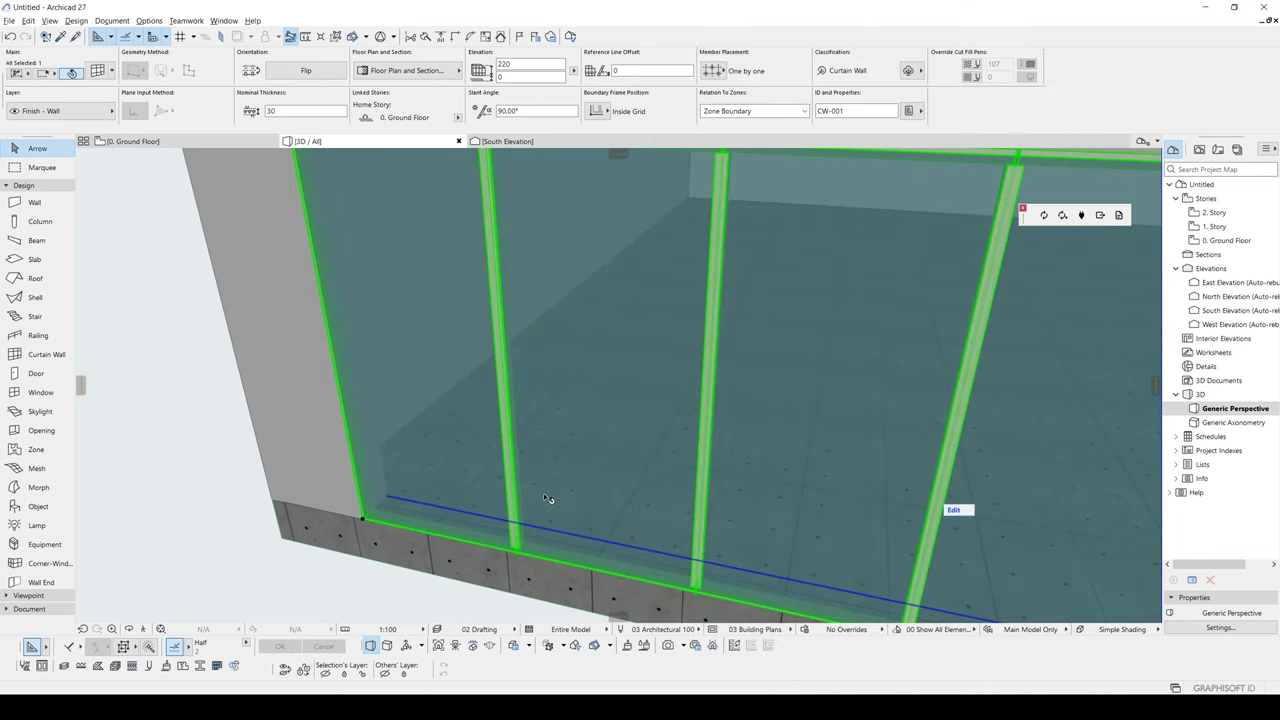
# Set the Boundary Frame's overall depth to 6 and its panel offset to 4, and apply the changes
pyautogui.scroll(1, 536, 484)
pyautogui.scroll(-2, 533, 483)
pyautogui.keyDown('shift'); pyautogui.moveTo(583, 491); pyautogui.dragTo(689, 432, button='middle'); pyautogui.keyUp('shift')
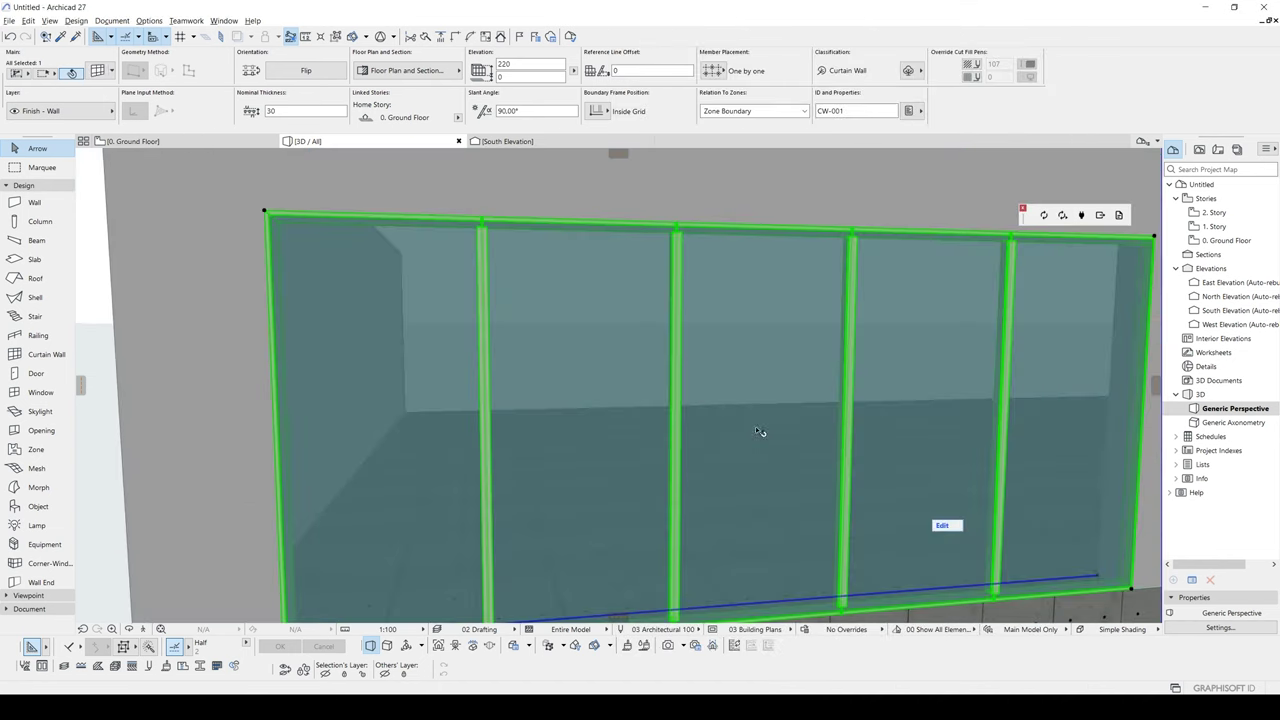
pyautogui.doubleClick(592, 337)
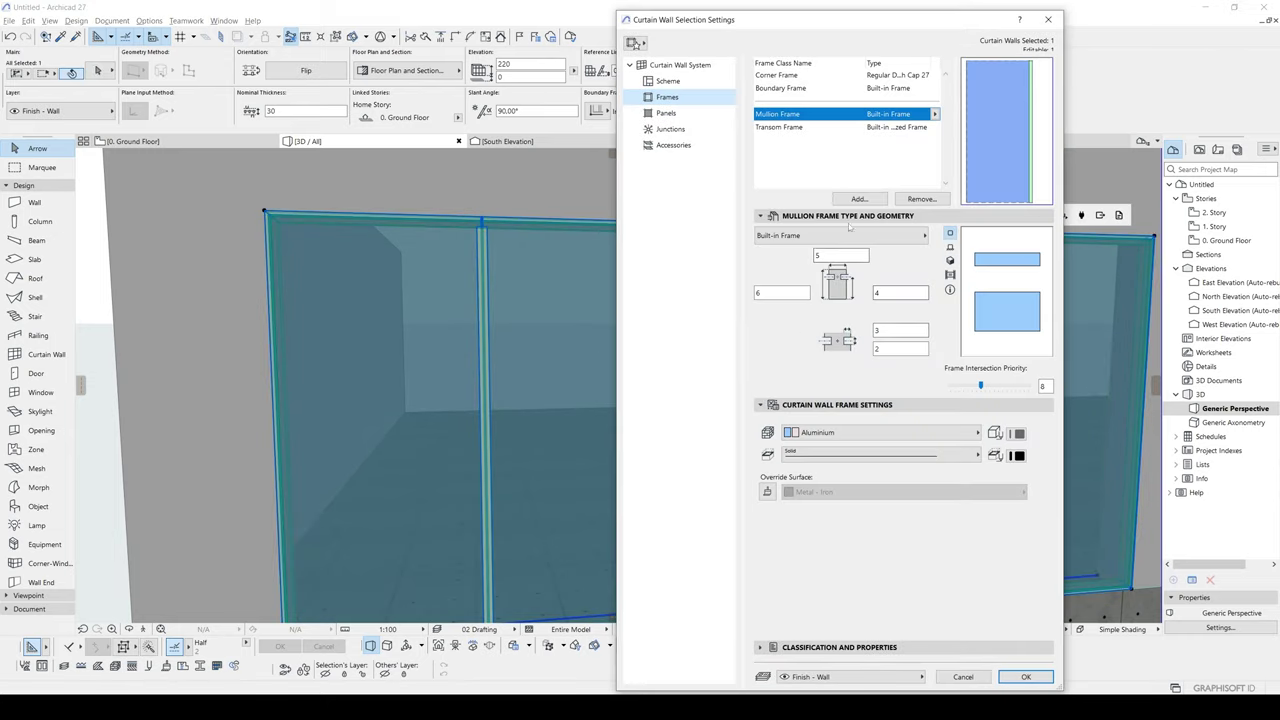
pyautogui.click(793, 89)
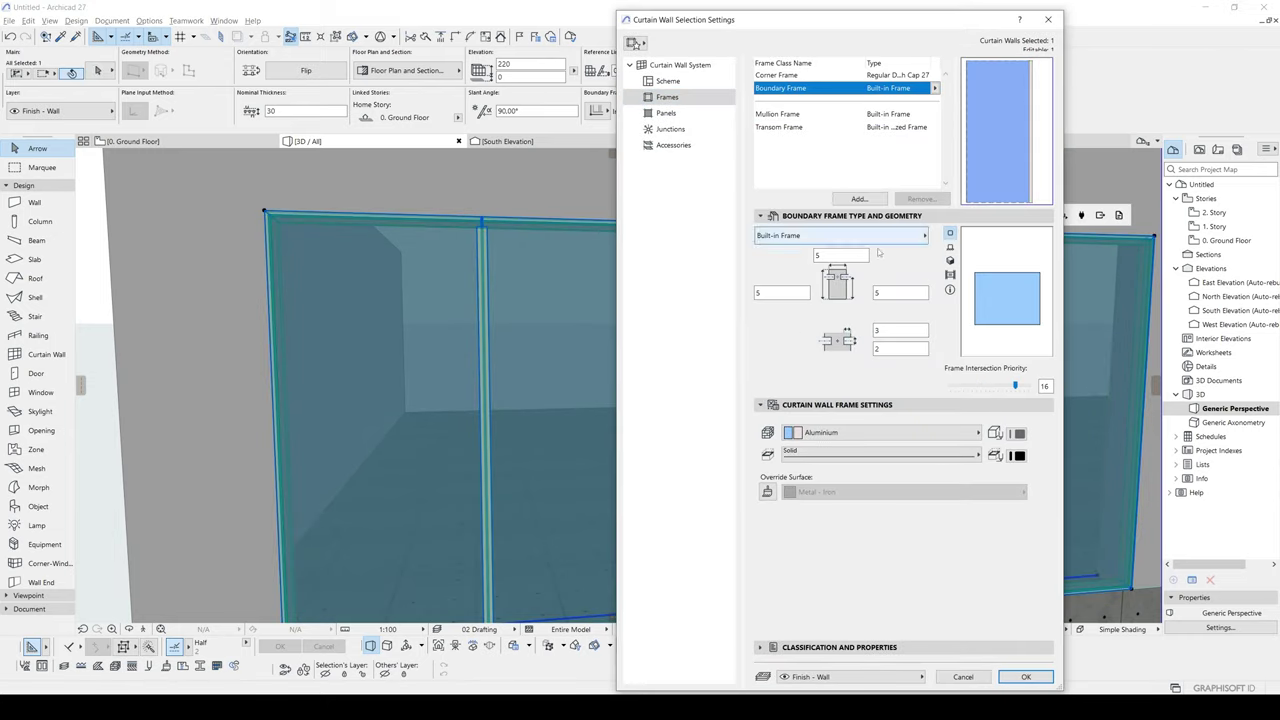
pyautogui.write('6')
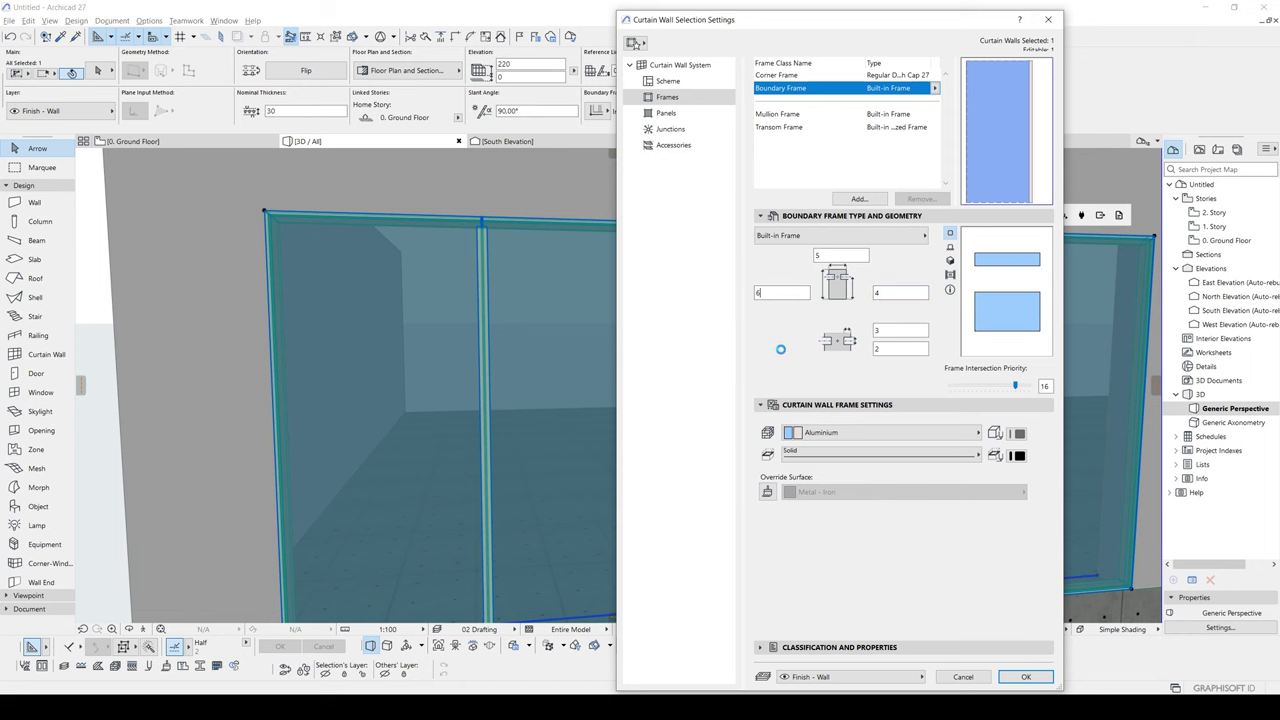
pyautogui.click(1025, 678)
# Lengthen the curtain wall by moving its end nearest the folding door 100 along the wall
pyautogui.scroll(-3, 531, 386)
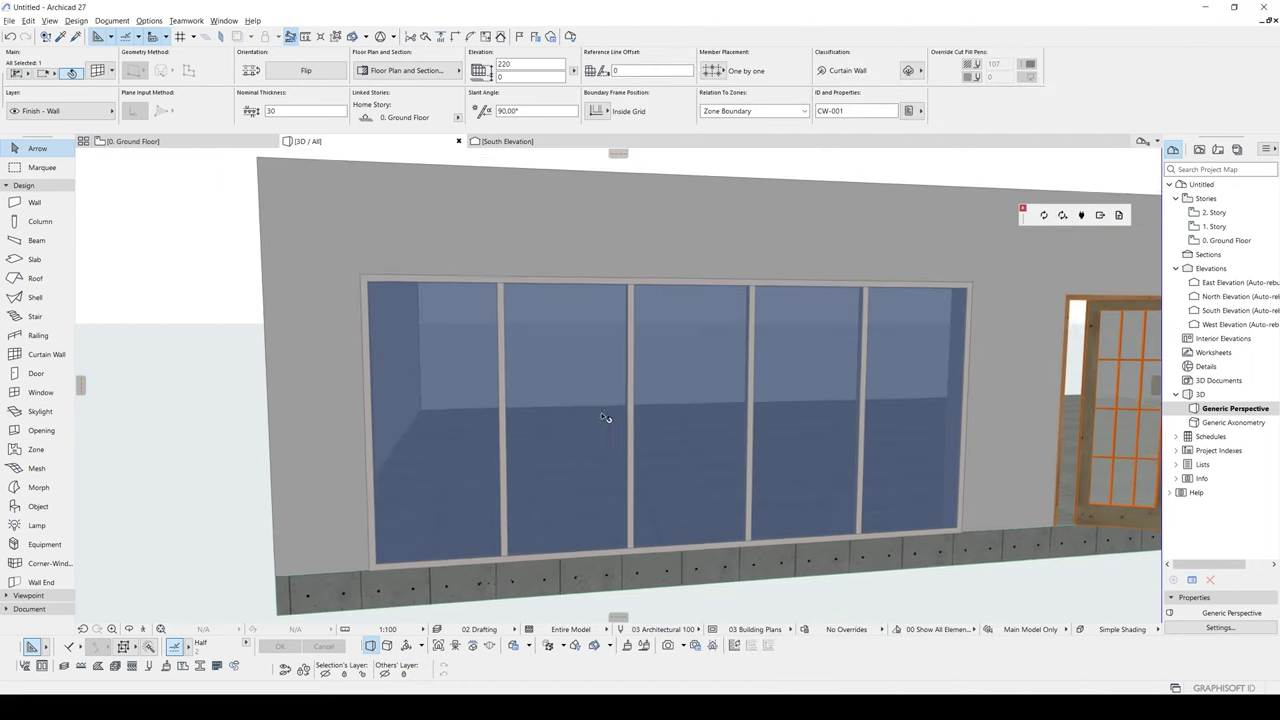
pyautogui.keyDown('shift'); pyautogui.moveTo(561, 340); pyautogui.dragTo(634, 451, button='middle'); pyautogui.keyUp('shift')
pyautogui.scroll(-2, 640, 449)
pyautogui.click(643, 451)
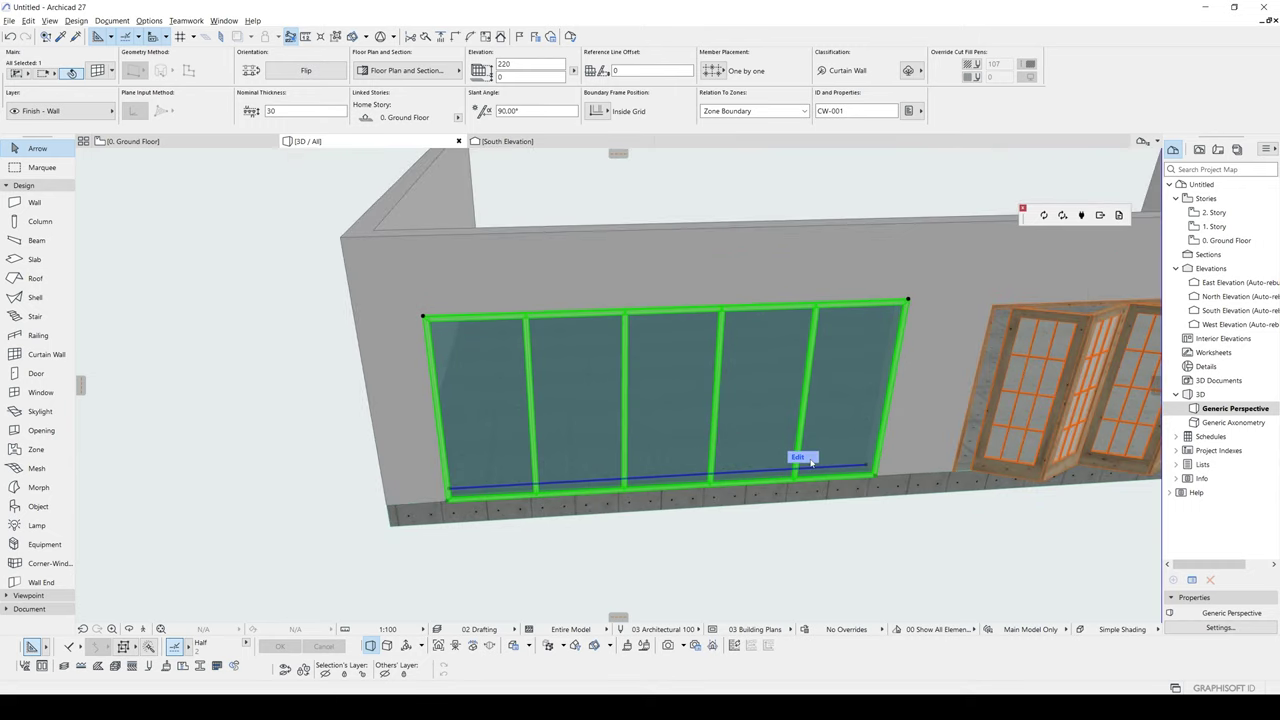
pyautogui.keyDown('shift'); pyautogui.moveTo(811, 461); pyautogui.dragTo(560, 441, button='middle'); pyautogui.keyUp('shift')
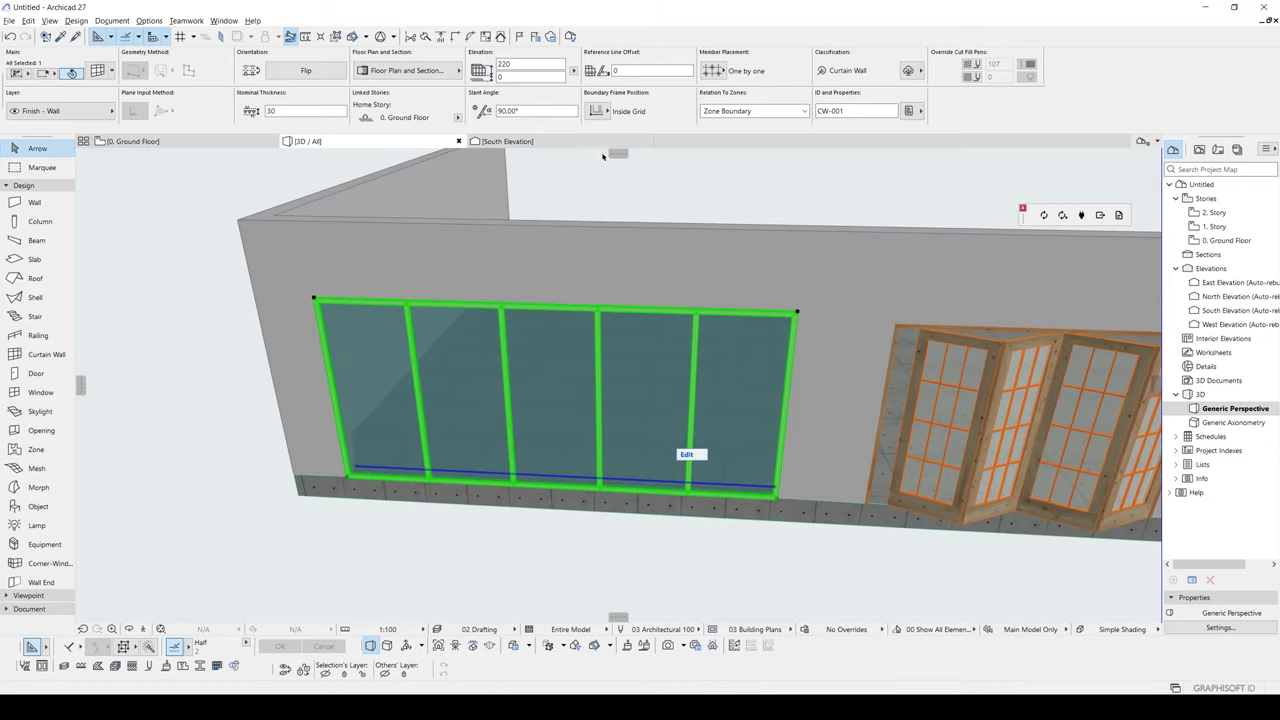
pyautogui.scroll(-1, 740, 362)
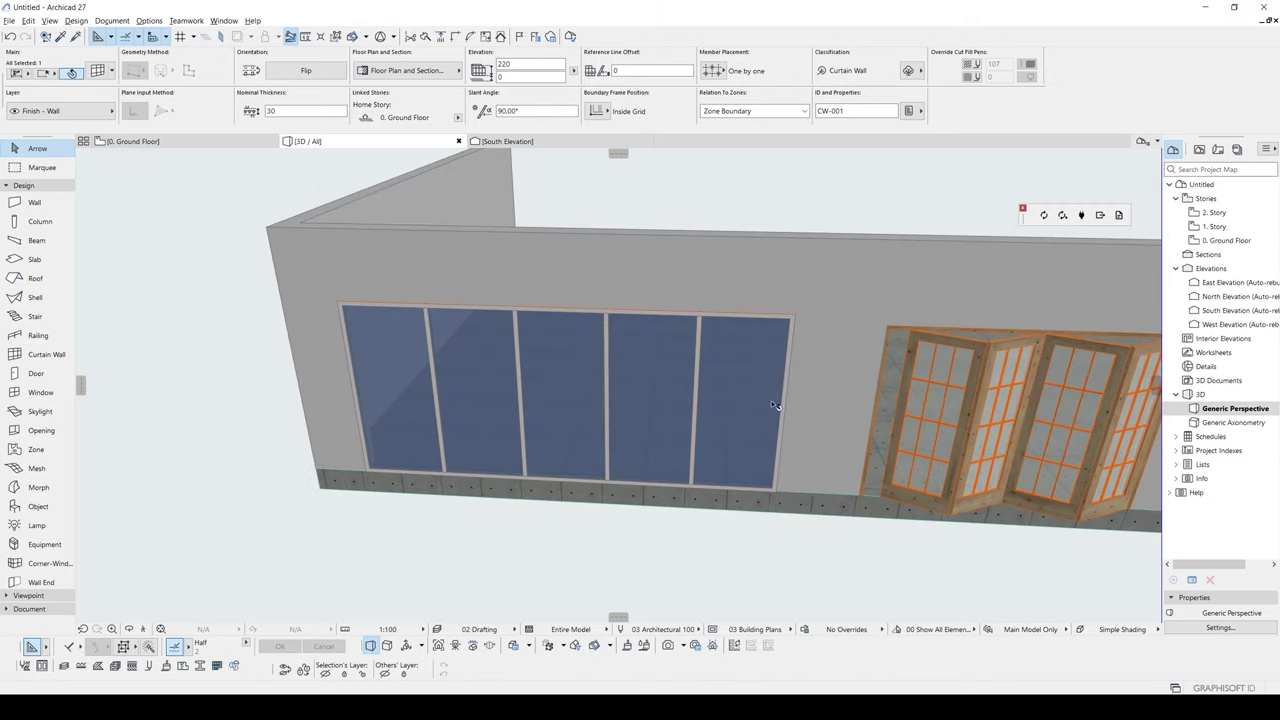
pyautogui.click(775, 485)
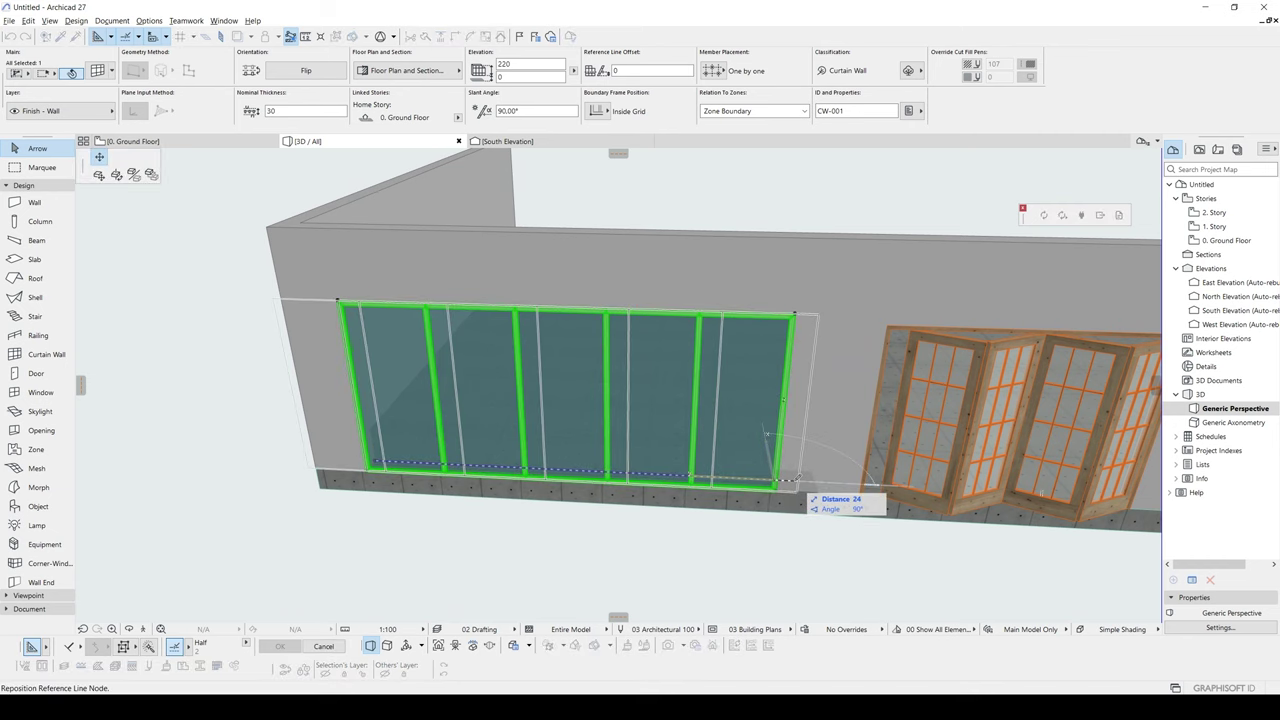
pyautogui.write('100')
pyautogui.press('Return')
pyautogui.scroll(-2, 878, 492)
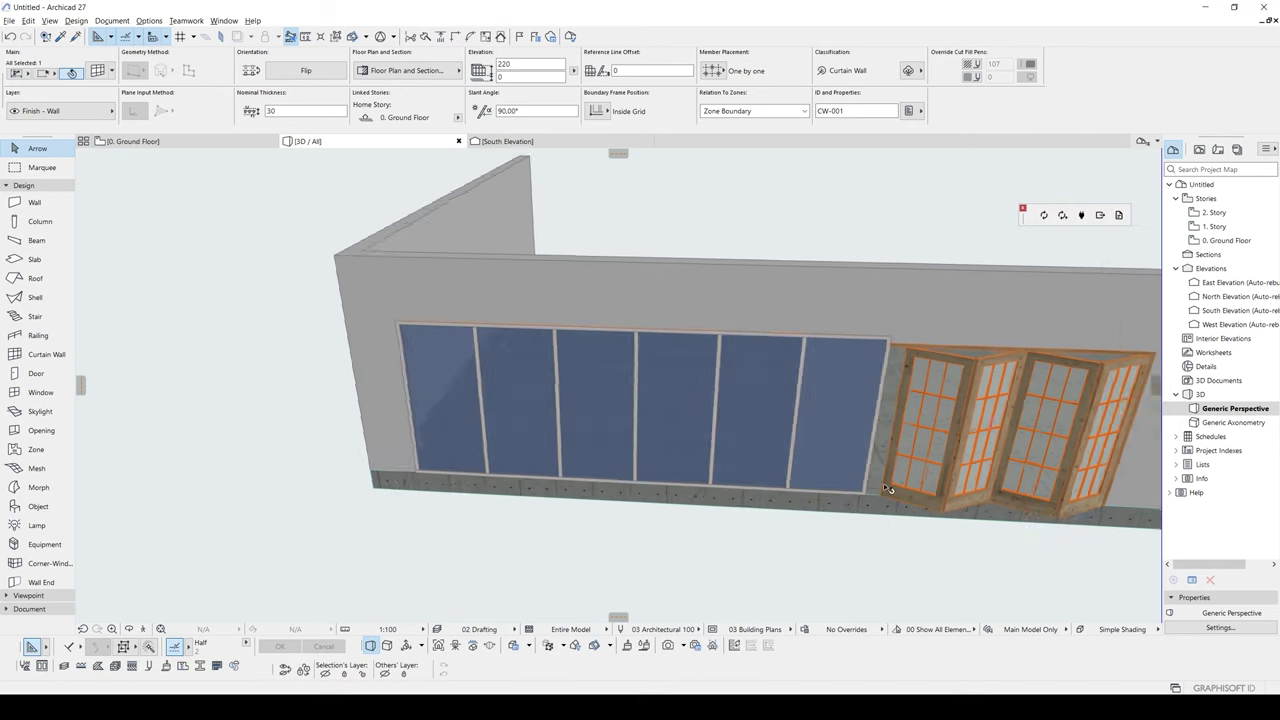
# Move the folding door about 76 along the wall, away from the curtain wall
pyautogui.moveTo(910, 488); pyautogui.dragTo(651, 473, button='middle')
pyautogui.click(733, 462)
pyautogui.hotkey('ctrl', 'd')
pyautogui.click(704, 542)
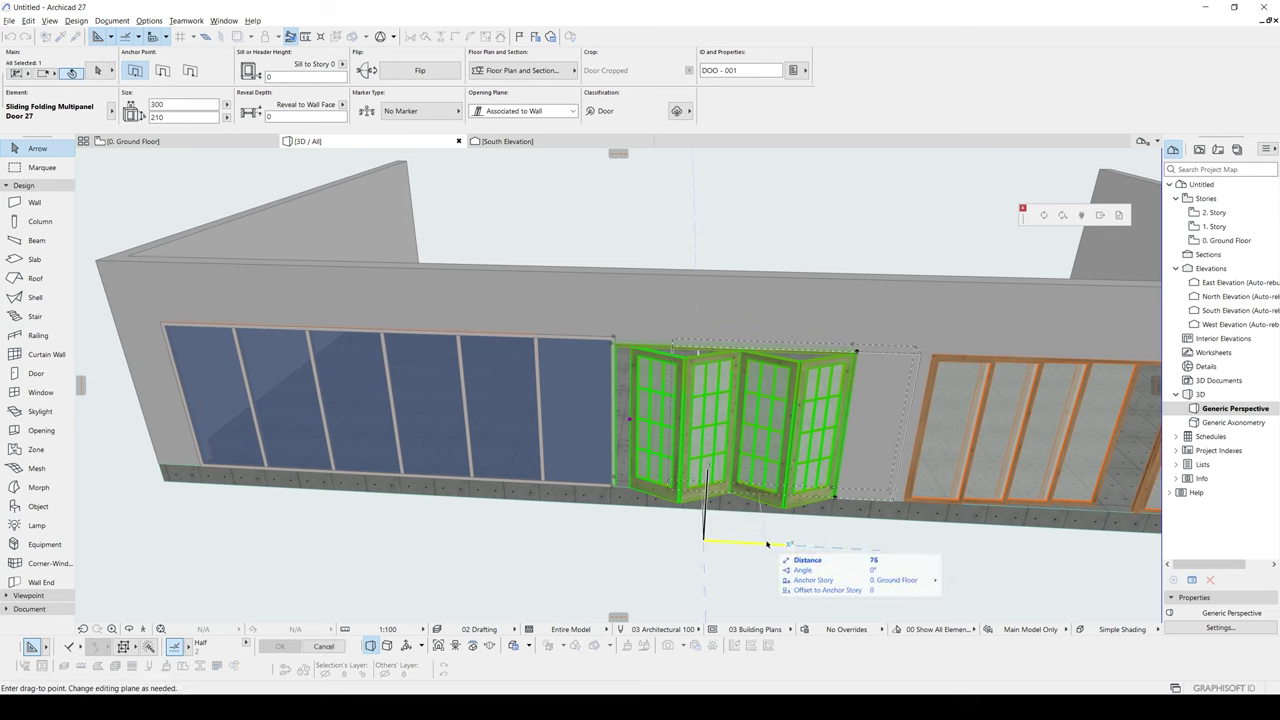
pyautogui.click(768, 543)
pyautogui.press('Escape')
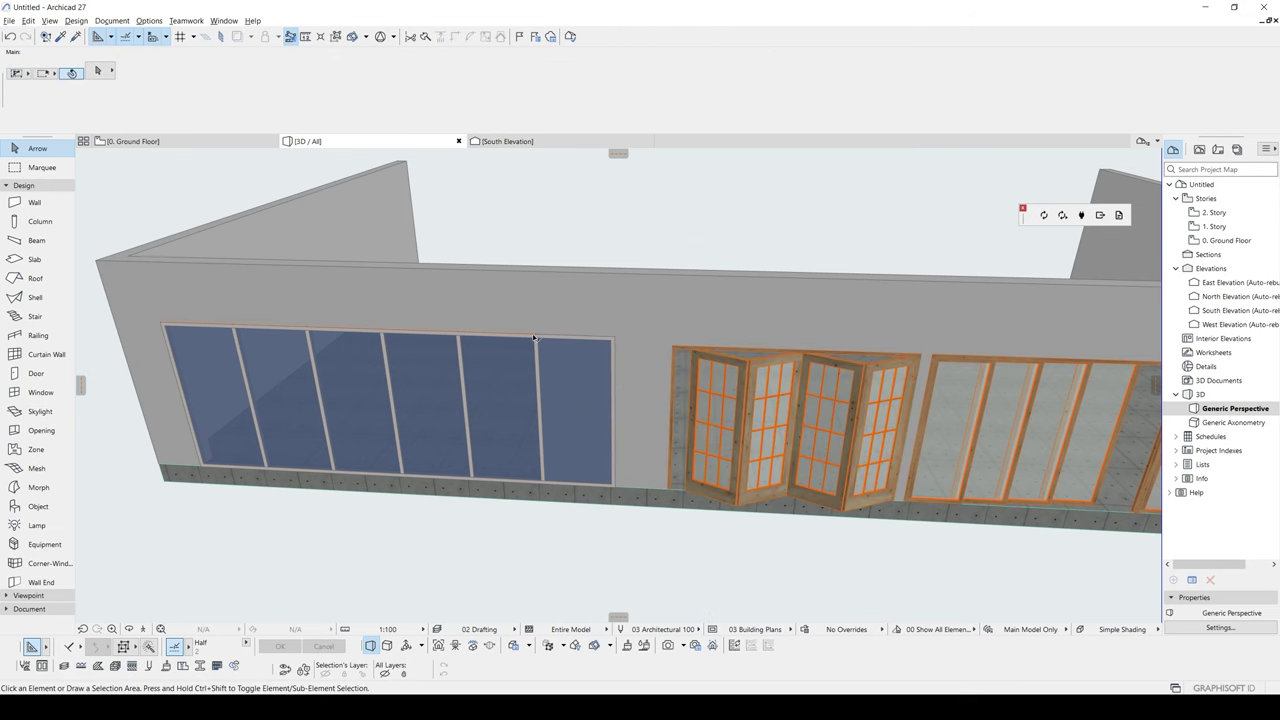
# Widen the wall opening to 600 so its edge meets the end of the lengthened curtain wall
pyautogui.click(535, 338)
pyautogui.click(537, 338)
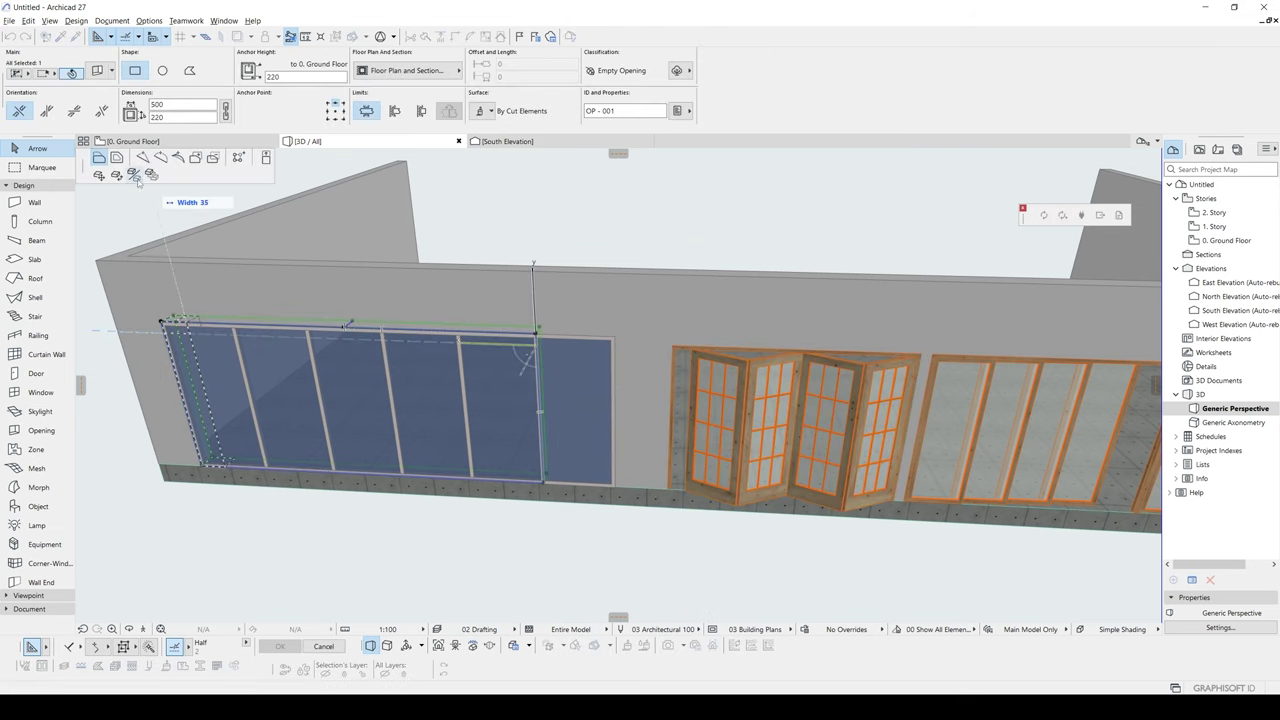
pyautogui.click(615, 335)
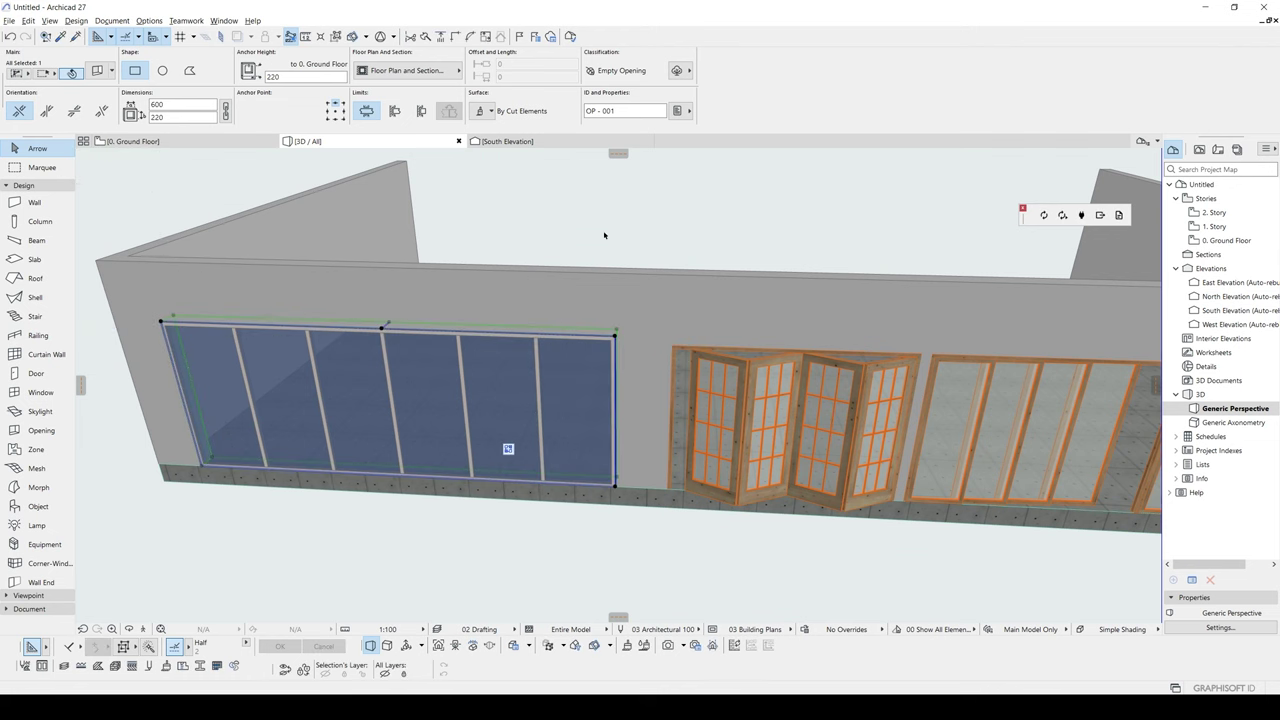
pyautogui.press('Escape')
# Show the curtain wall in the floor plan and set its reference line distance to panel center to 5
pyautogui.keyDown('shift'); pyautogui.moveTo(492, 449); pyautogui.dragTo(710, 477, button='middle'); pyautogui.keyUp('shift')
pyautogui.click(596, 403)
pyautogui.press('F2')
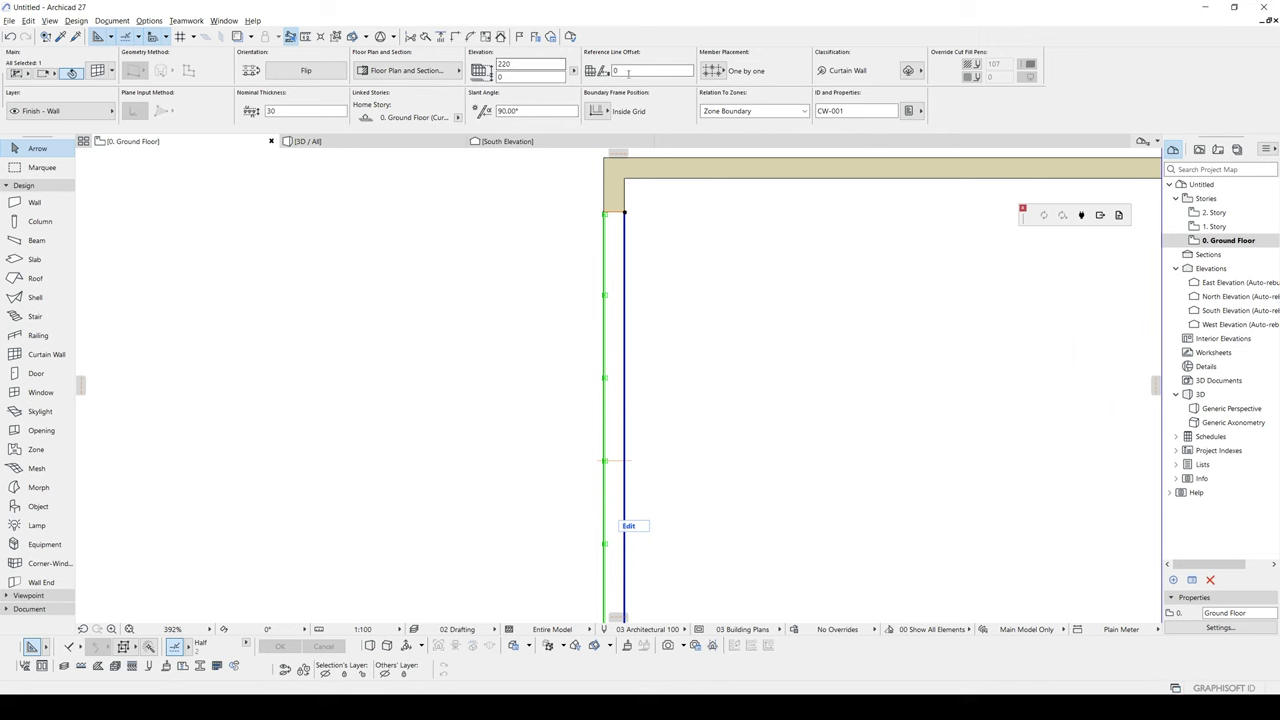
pyautogui.scroll(5, 669, 251)
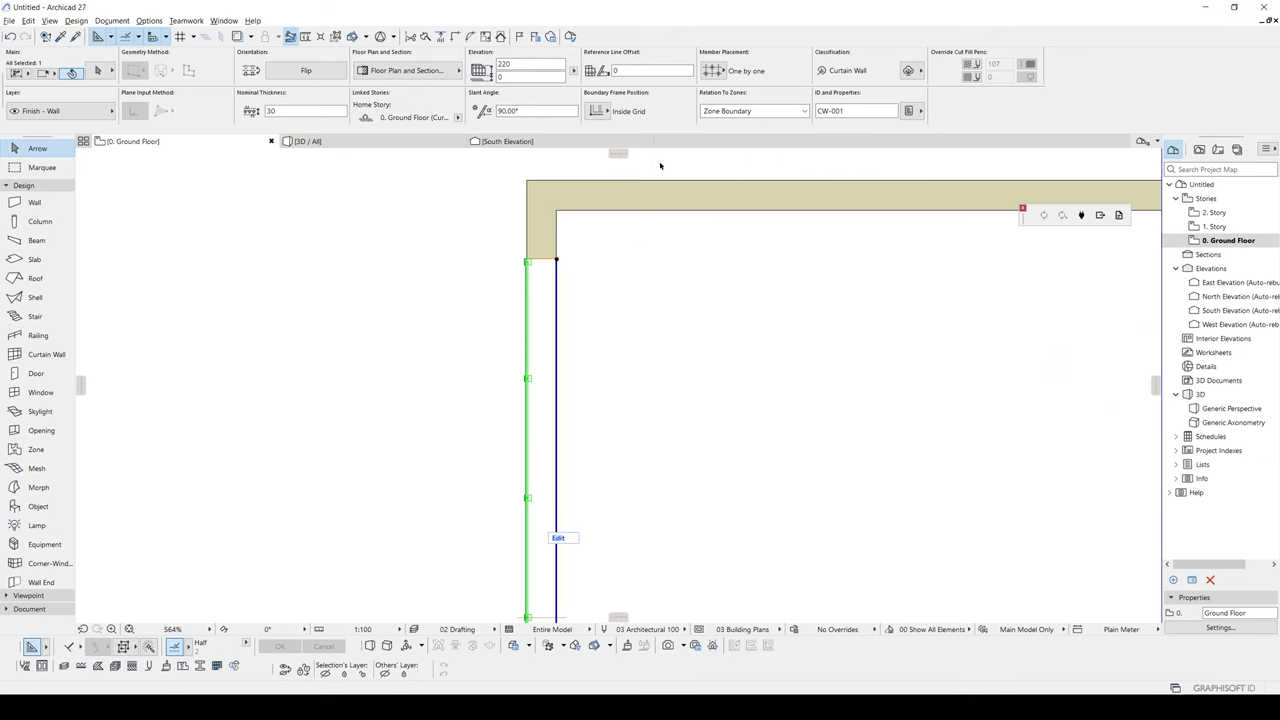
pyautogui.hotkey('ctrl', 't')
pyautogui.click(680, 65)
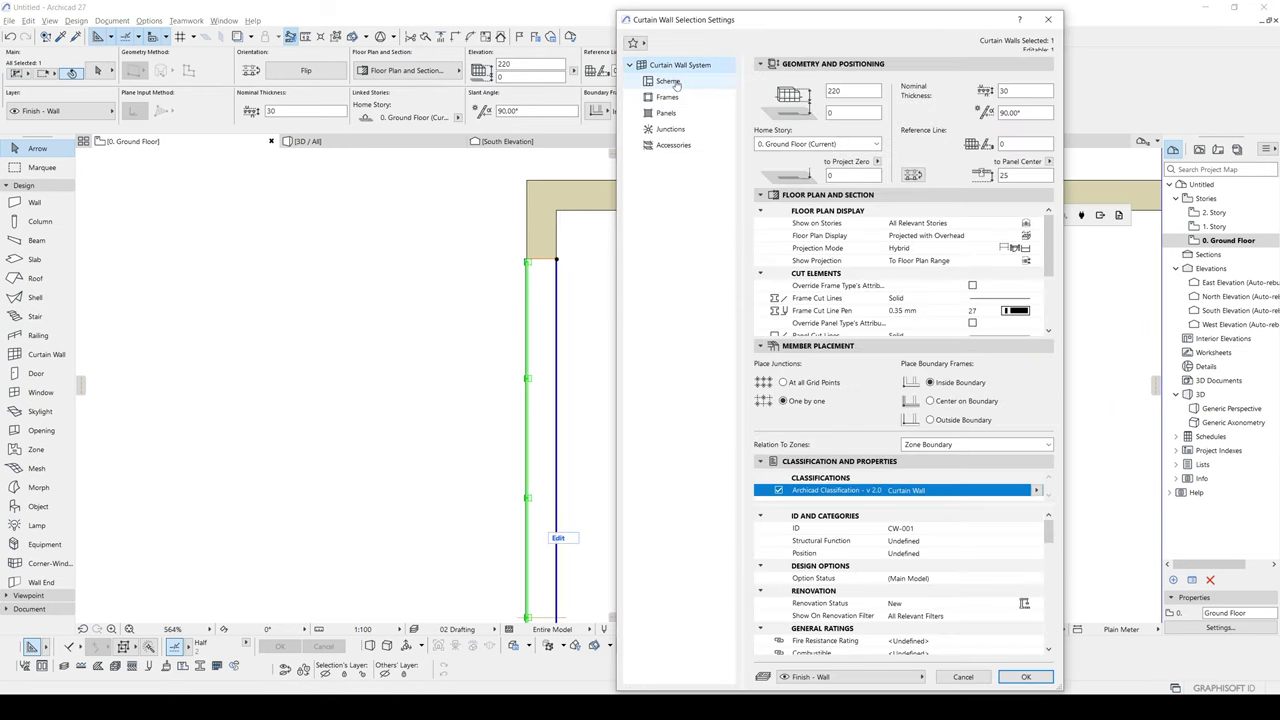
pyautogui.doubleClick(1014, 175)
pyautogui.write('5')
pyautogui.click(1025, 677)
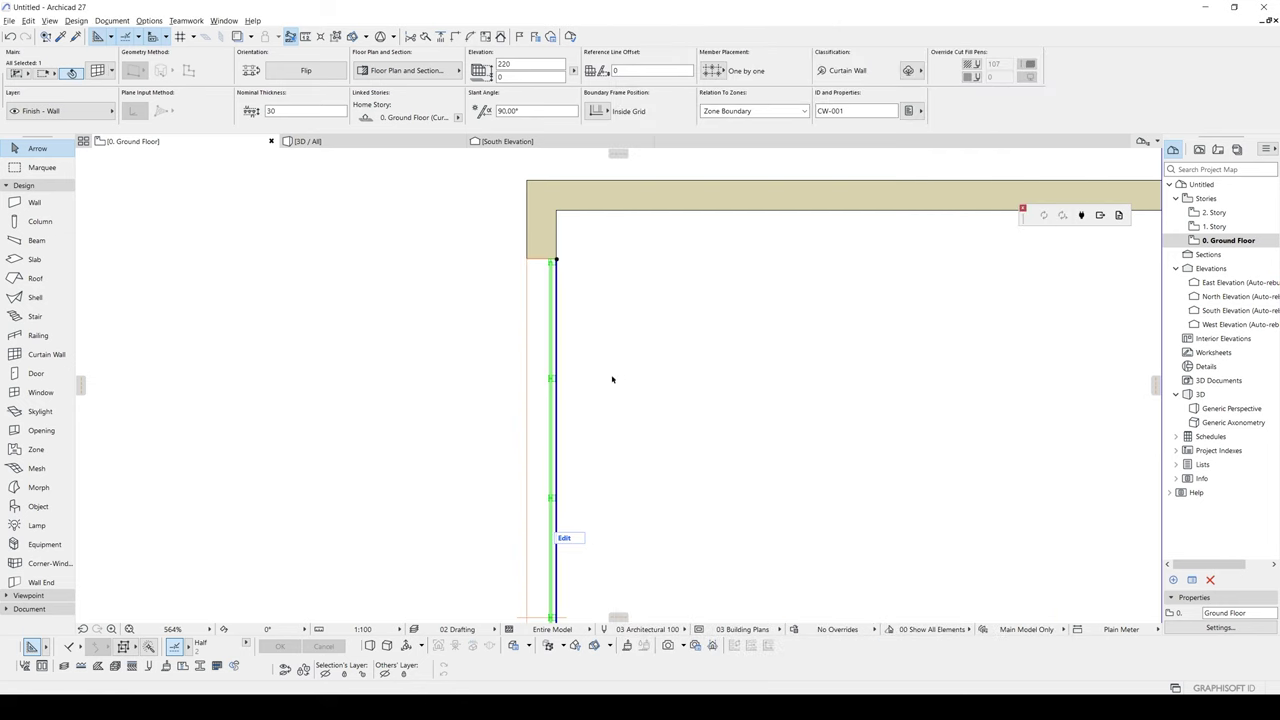
# Set the curtain wall's reference line distance to panel center to 10
pyautogui.scroll(2, 531, 264)
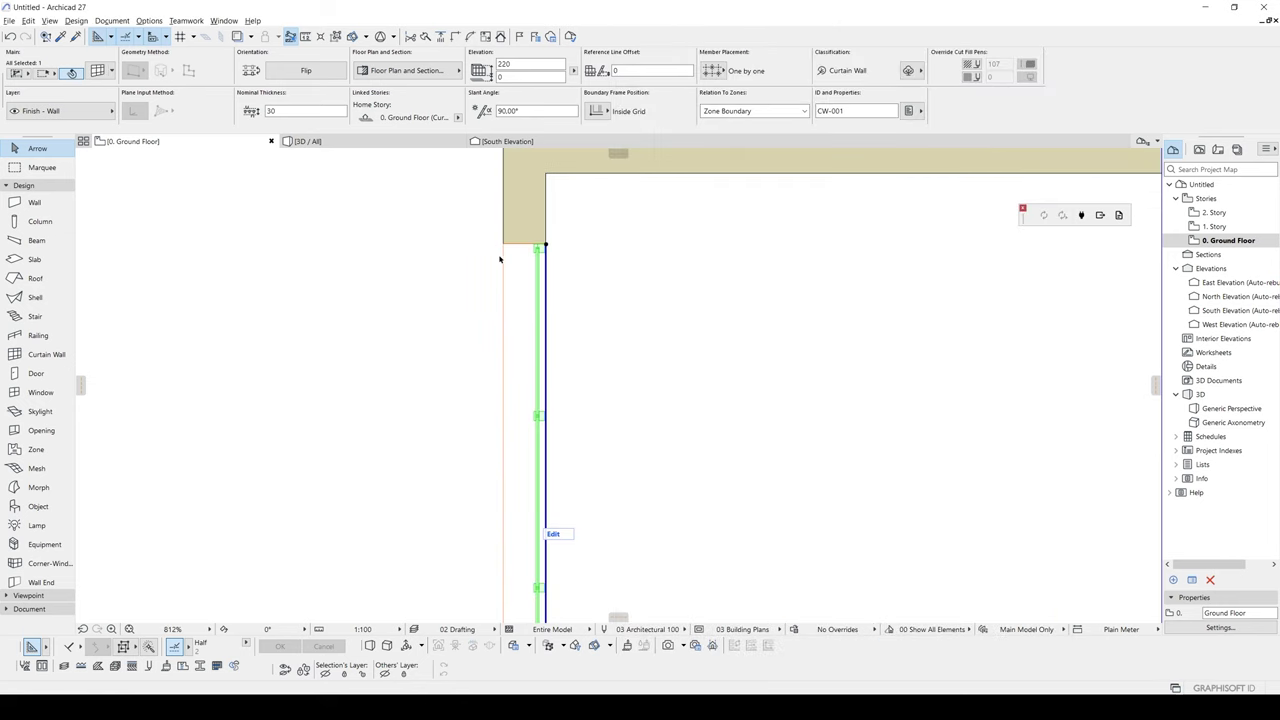
pyautogui.hotkey('ctrl', 't')
pyautogui.click(1025, 175)
pyautogui.write('1')
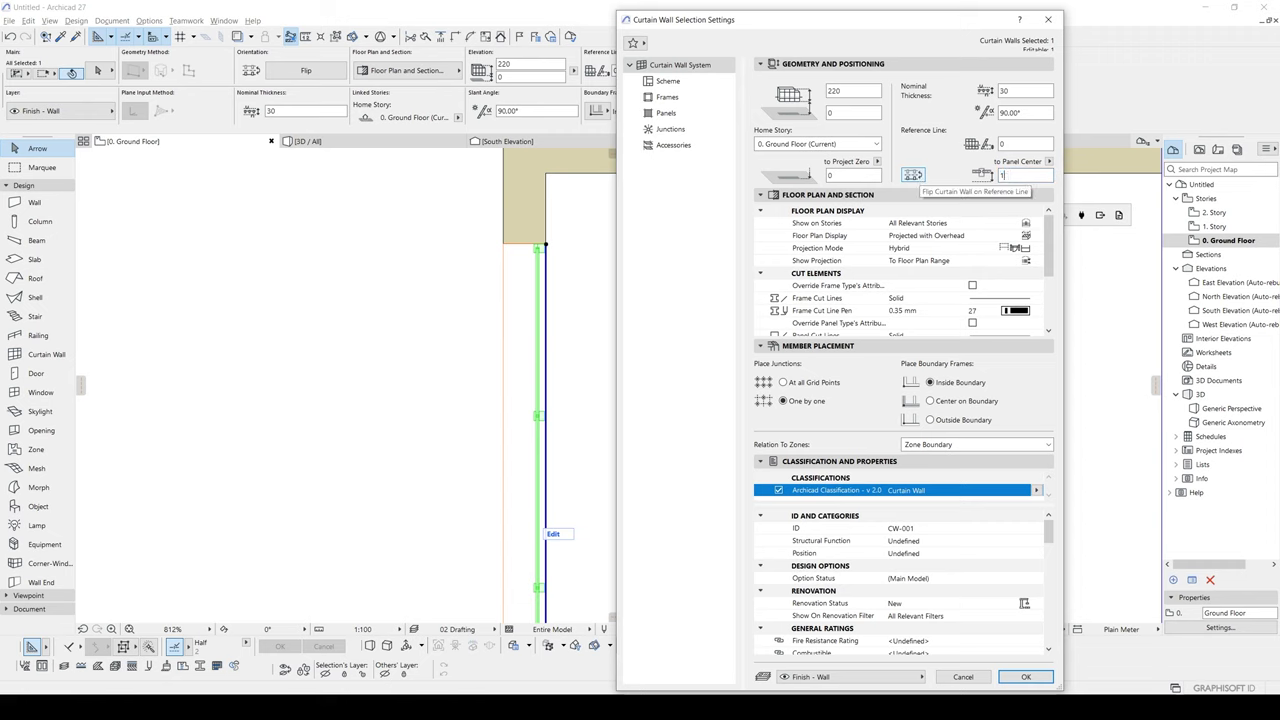
pyautogui.write('0')
pyautogui.press('Return')
pyautogui.scroll(-1, 843, 279)
# Open the curtain wall for editing in 3D and delete its middle mullion
pyautogui.press('F3')
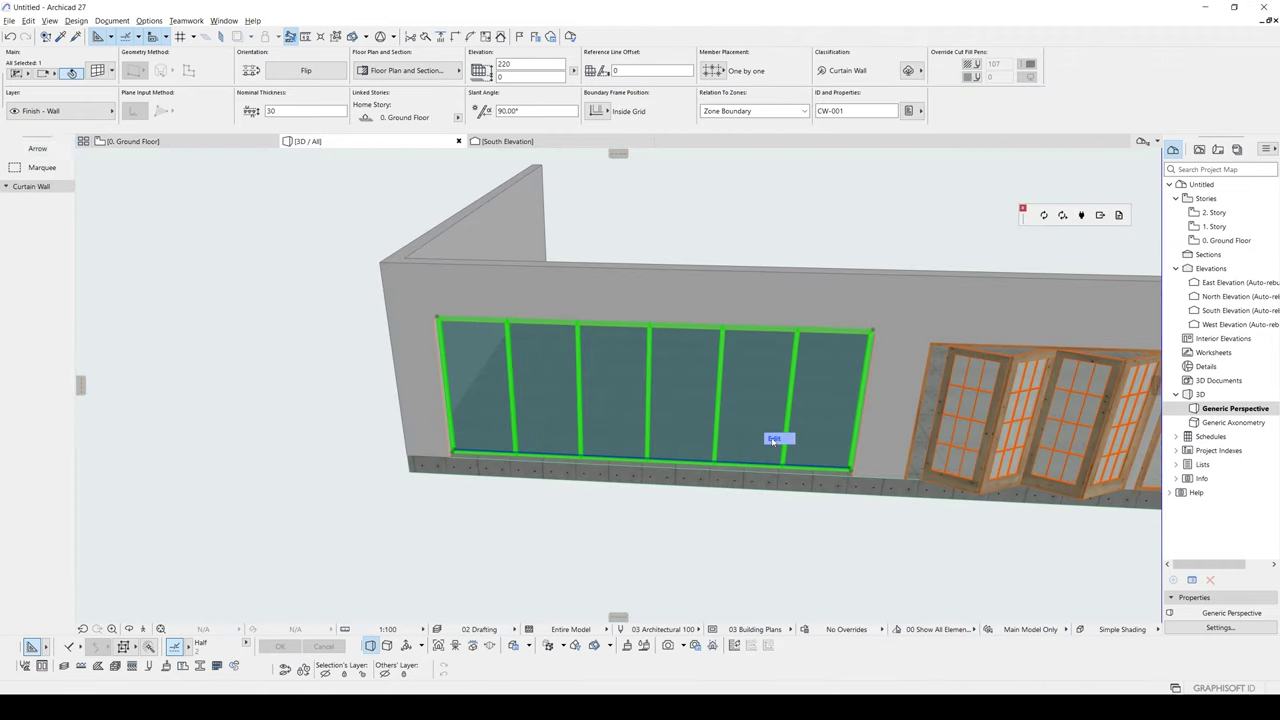
pyautogui.click(775, 440)
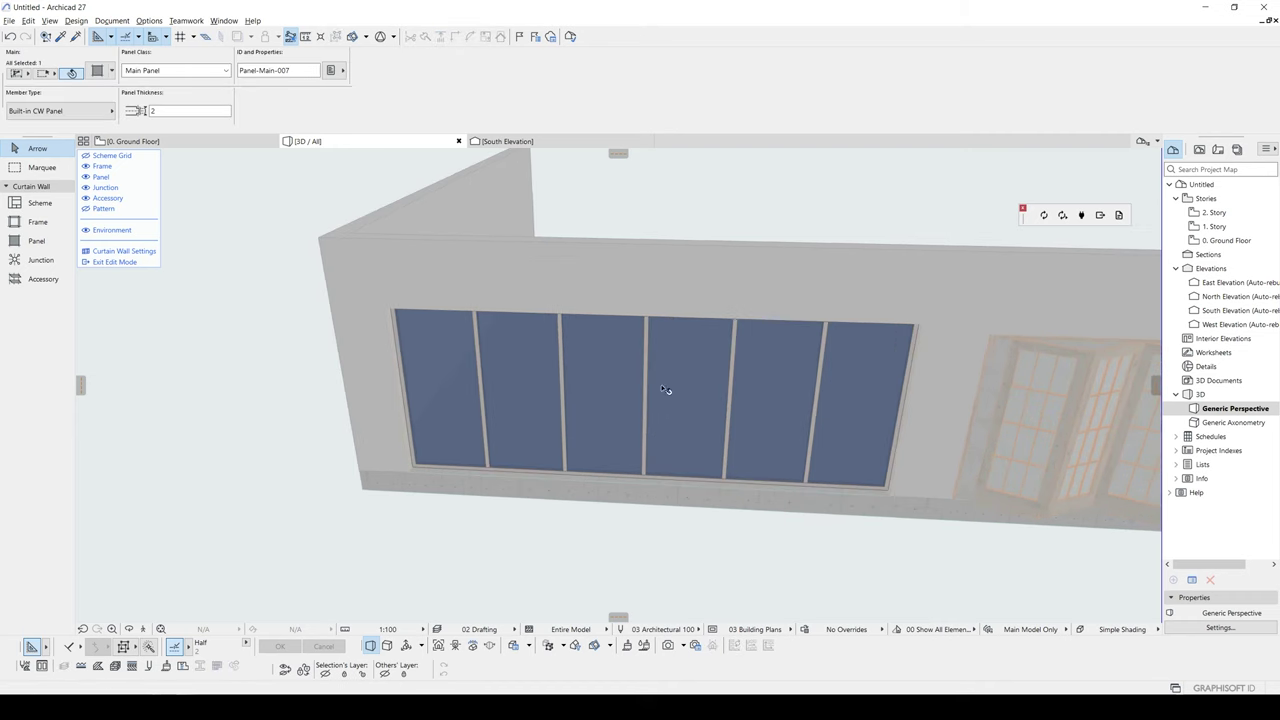
pyautogui.click(652, 335)
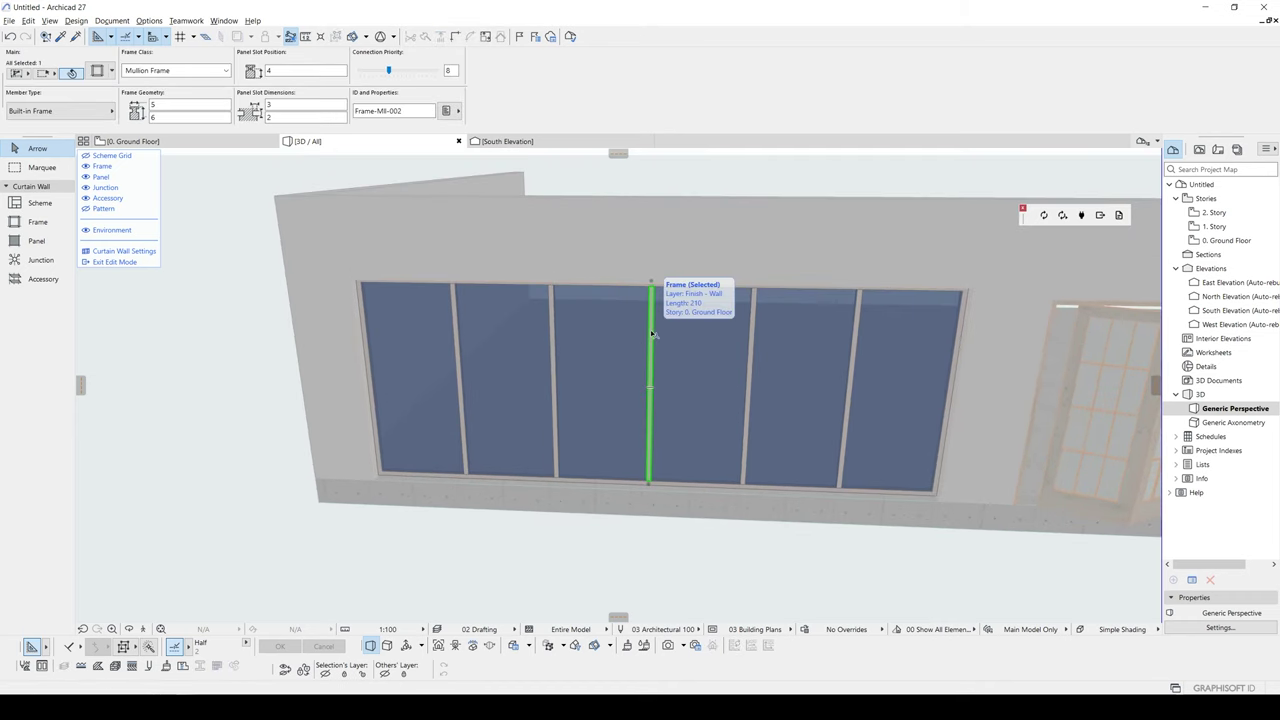
# Change the merged center panel's member type to CW Door Sliding 27
pyautogui.click(648, 410)
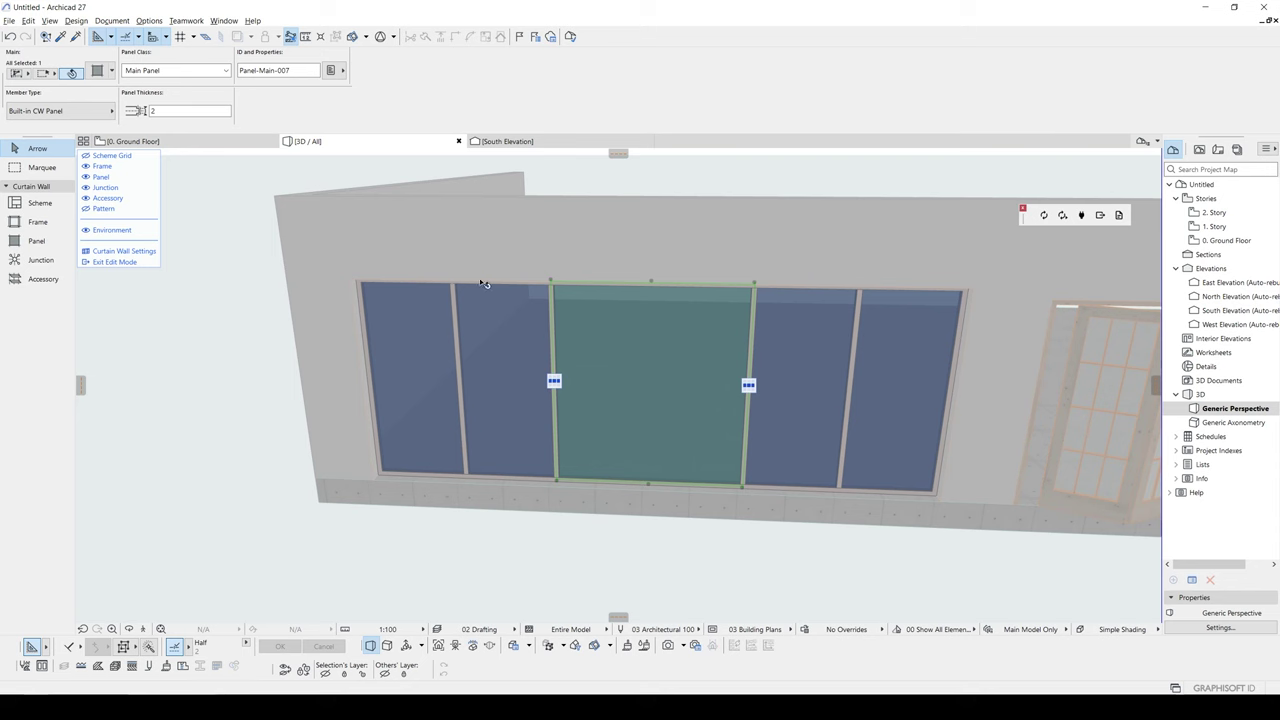
pyautogui.click(204, 70)
pyautogui.click(158, 75)
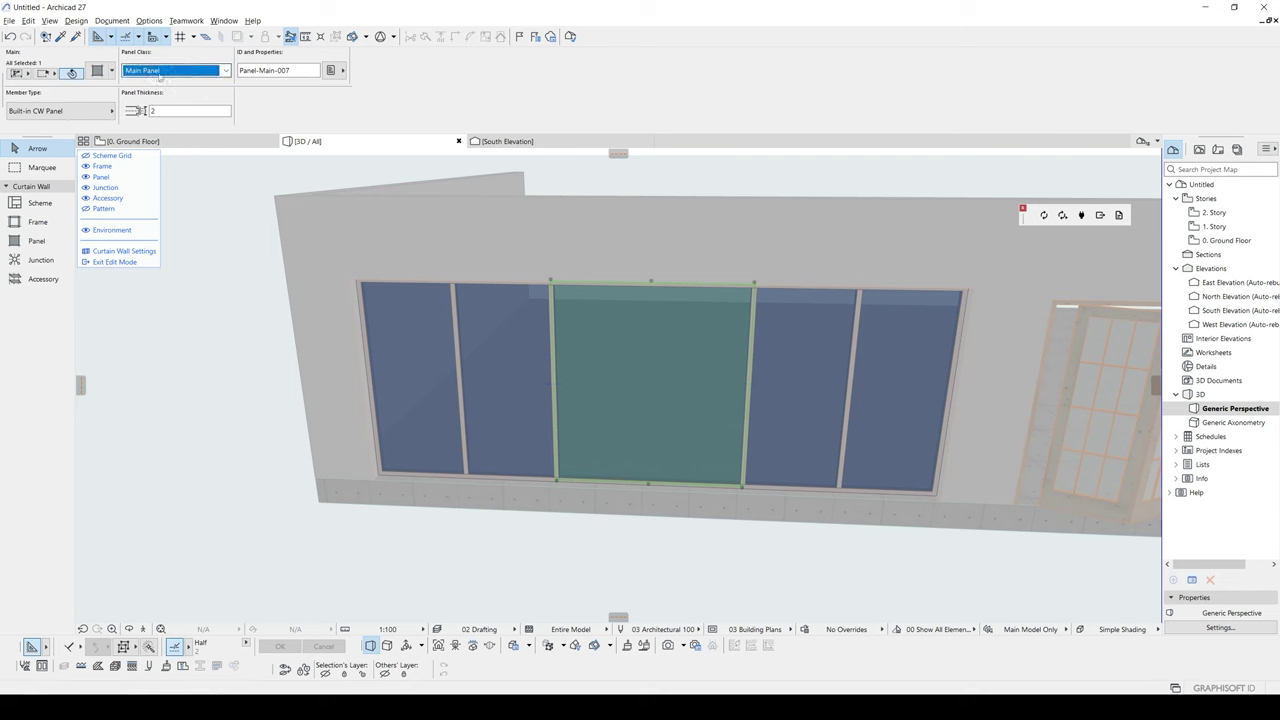
pyautogui.click(90, 110)
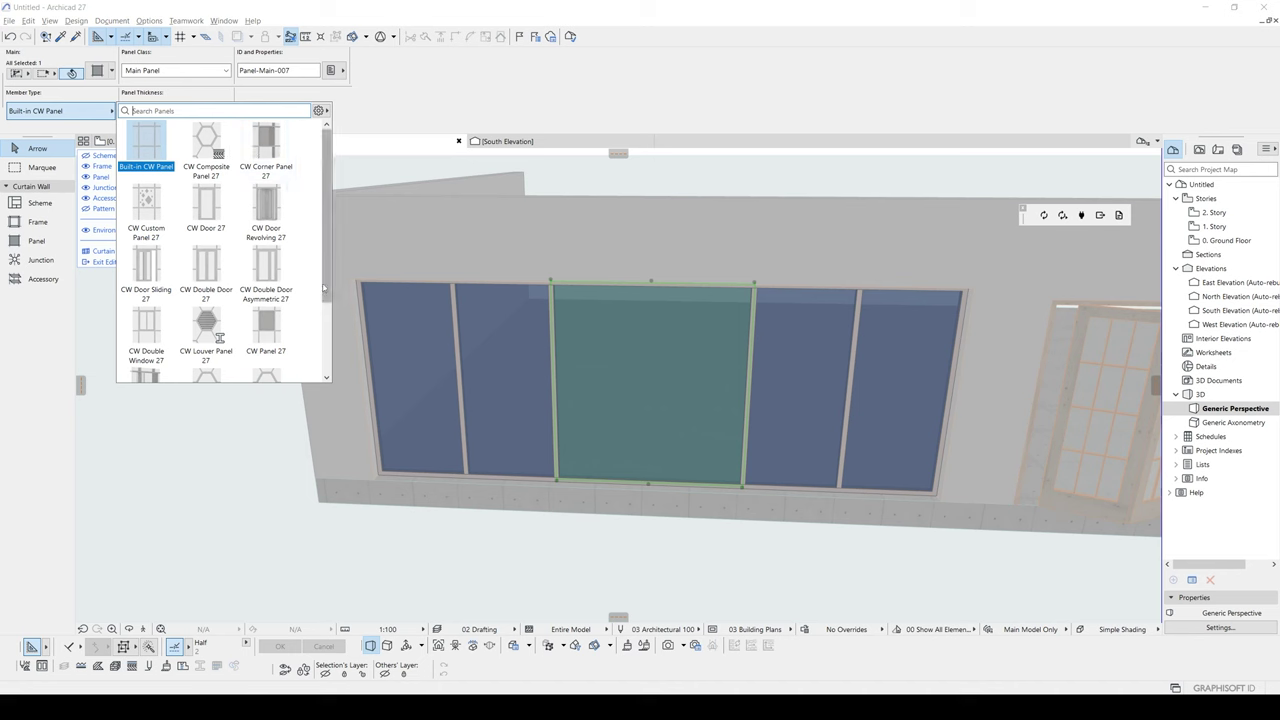
pyautogui.moveTo(326, 292)
pyautogui.mouseDown()
pyautogui.moveTo(326, 366)
pyautogui.moveTo(337, 287)
pyautogui.mouseUp()
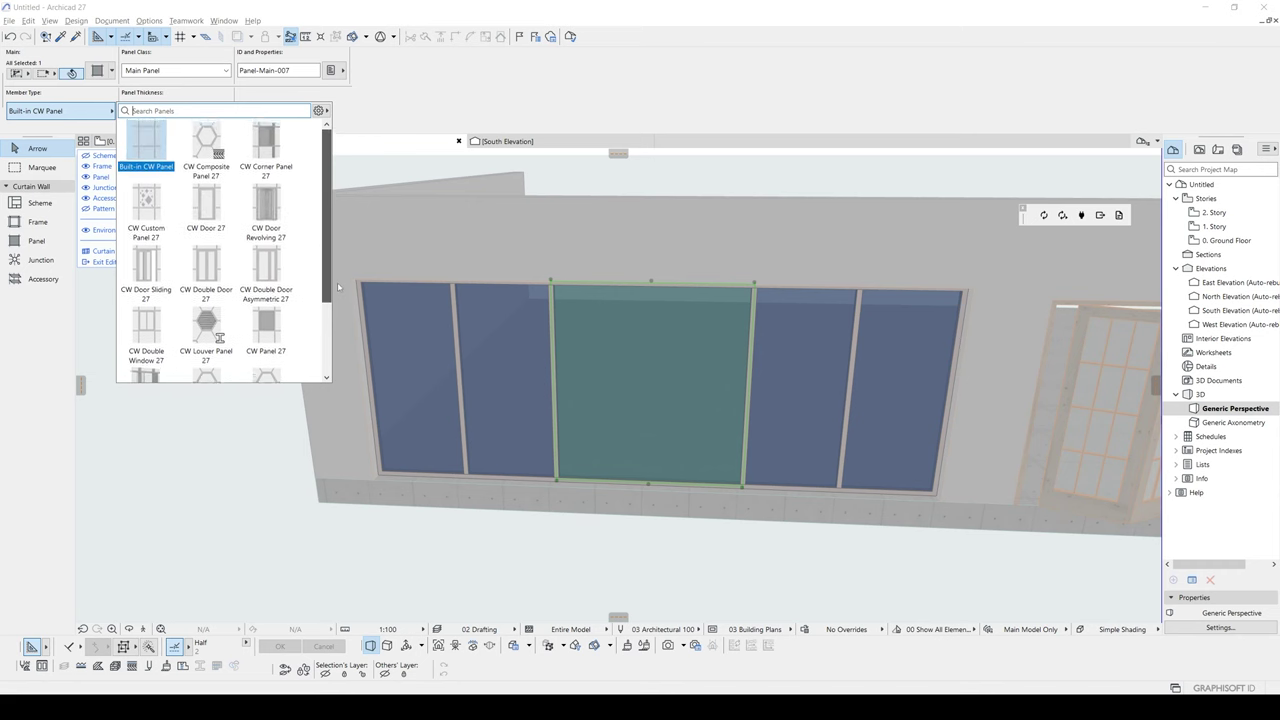
pyautogui.click(147, 268)
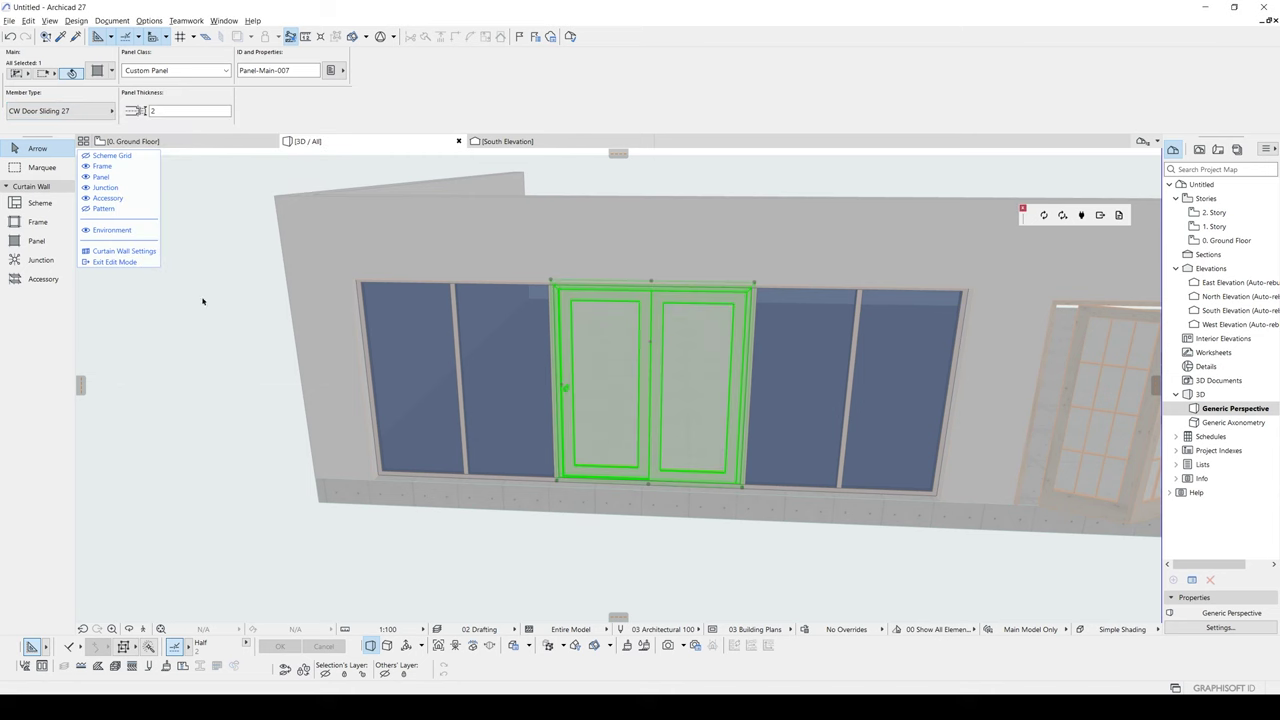
# Set the curtain wall's sliding door to 4 panels with a 2D detail level of Full
pyautogui.keyDown('shift'); pyautogui.moveTo(588, 481); pyautogui.dragTo(566, 437, button='middle'); pyautogui.keyUp('shift')
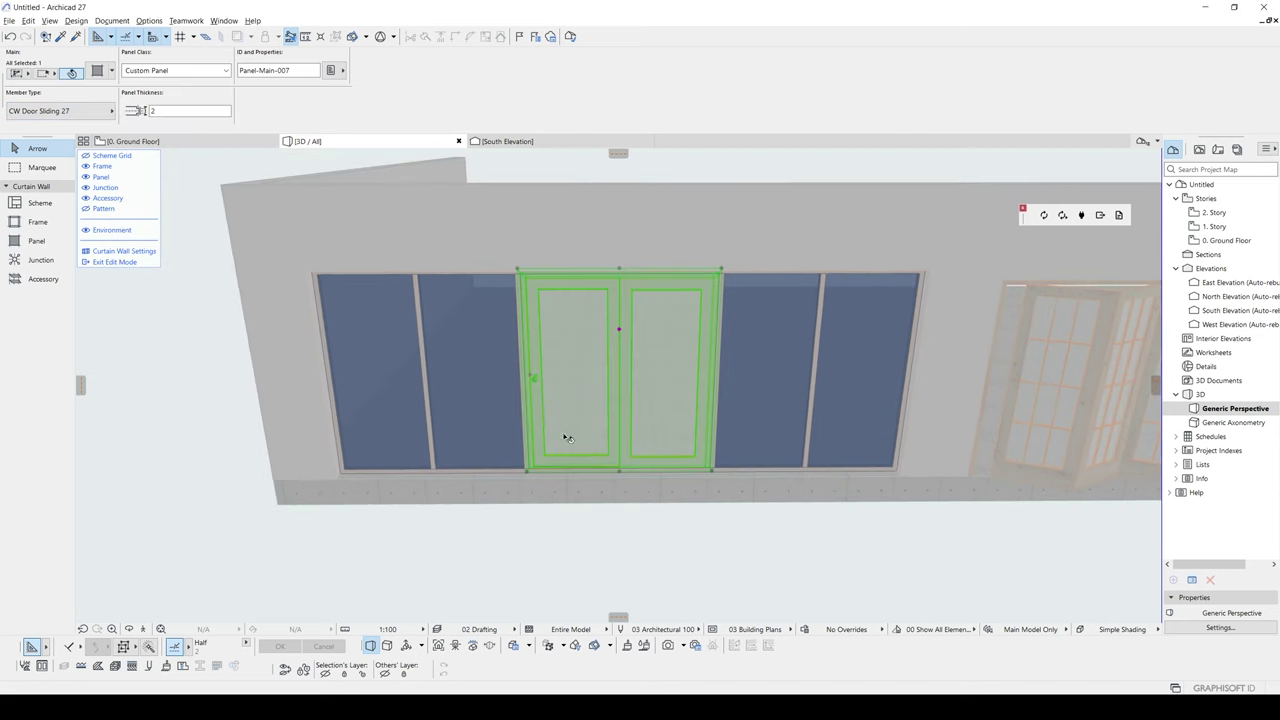
pyautogui.doubleClick(521, 413)
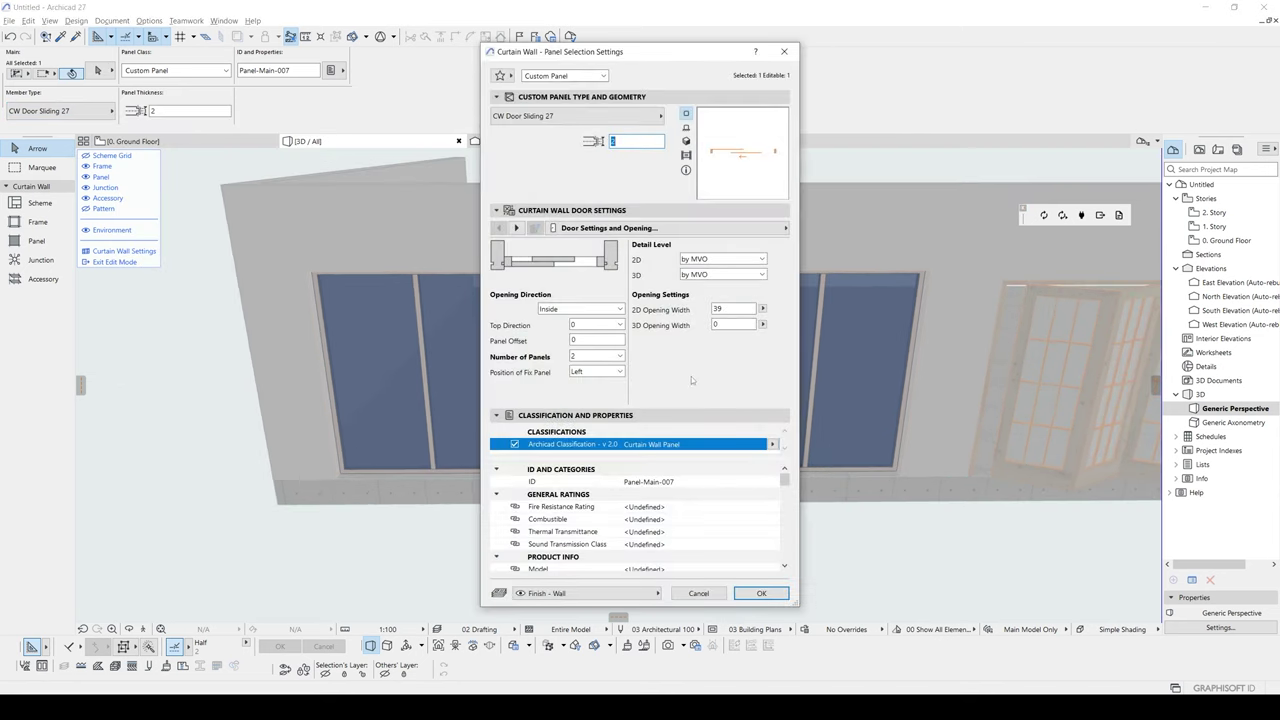
pyautogui.click(600, 356)
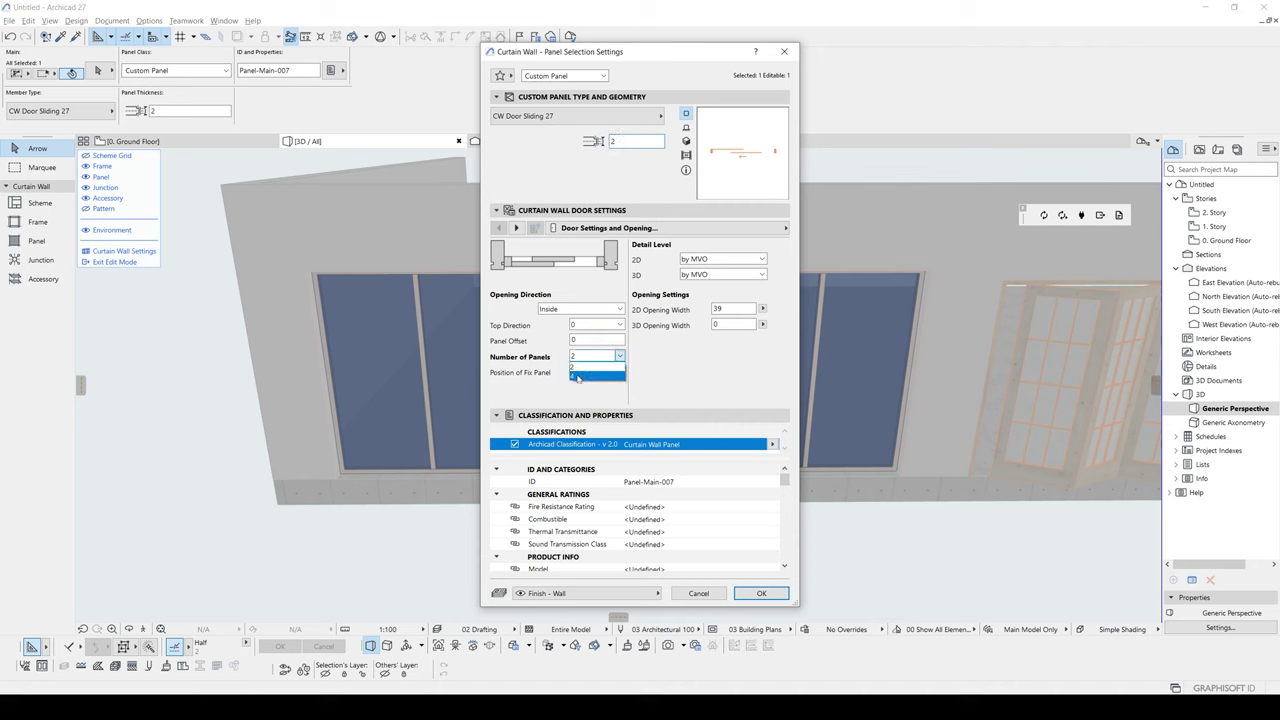
pyautogui.click(577, 379)
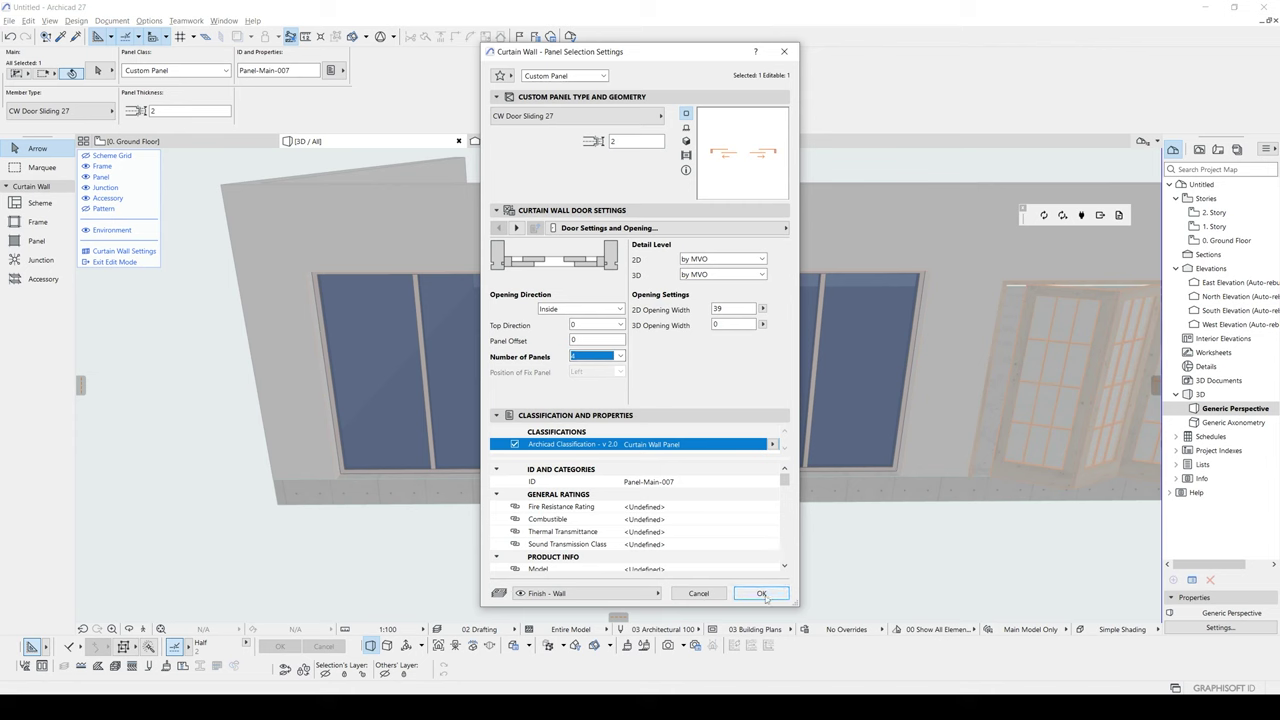
pyautogui.click(693, 259)
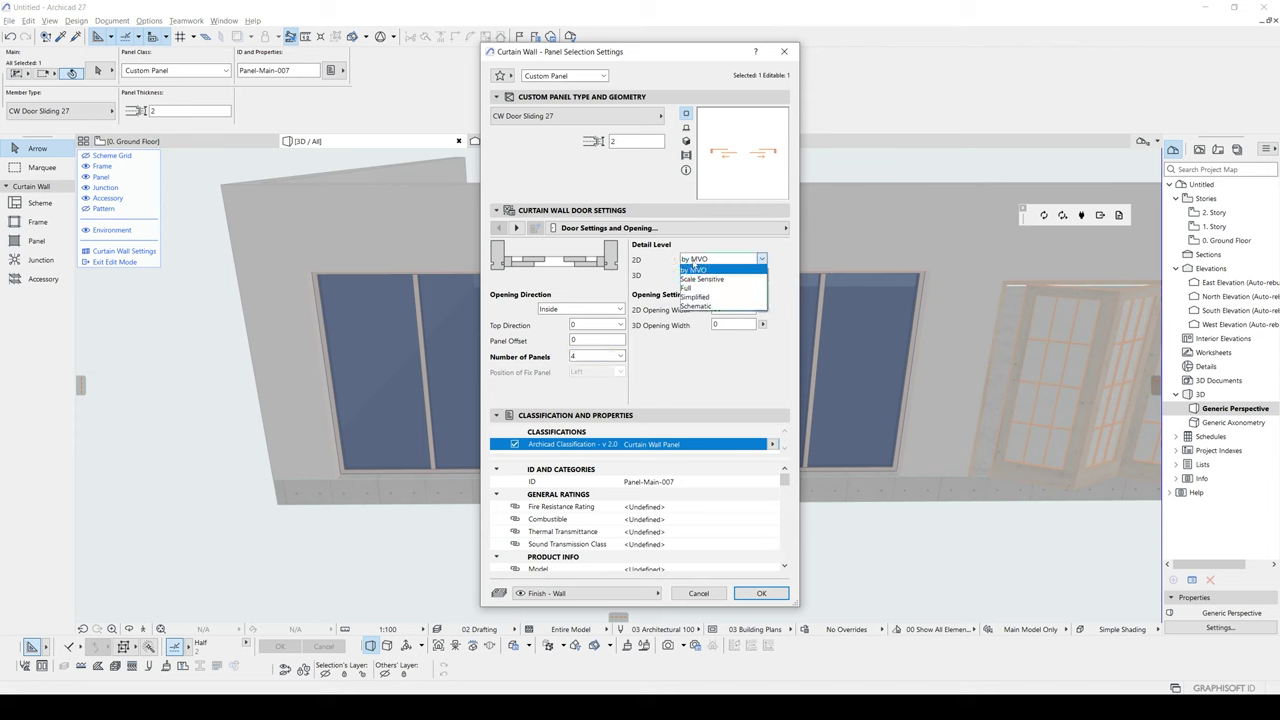
pyautogui.click(697, 286)
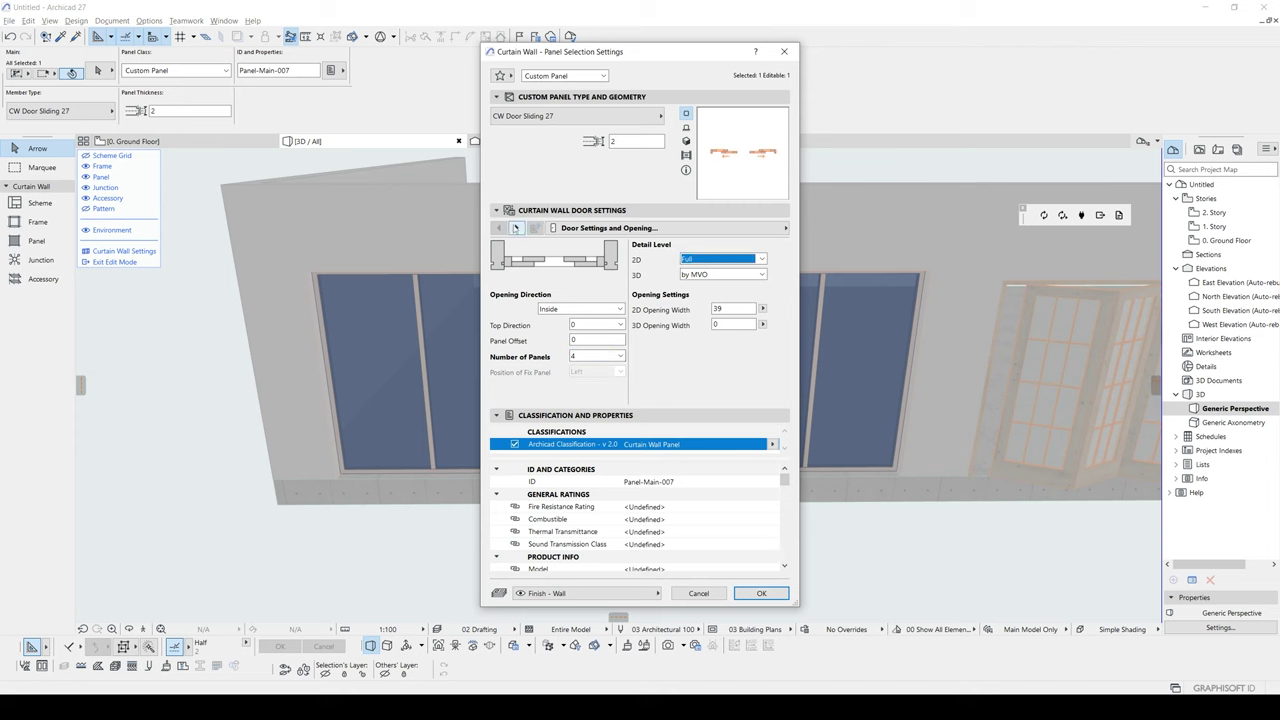
# Reduce the sliding door's leaf frame width and preview the door in 3D
pyautogui.click(516, 228)
pyautogui.click(516, 228)
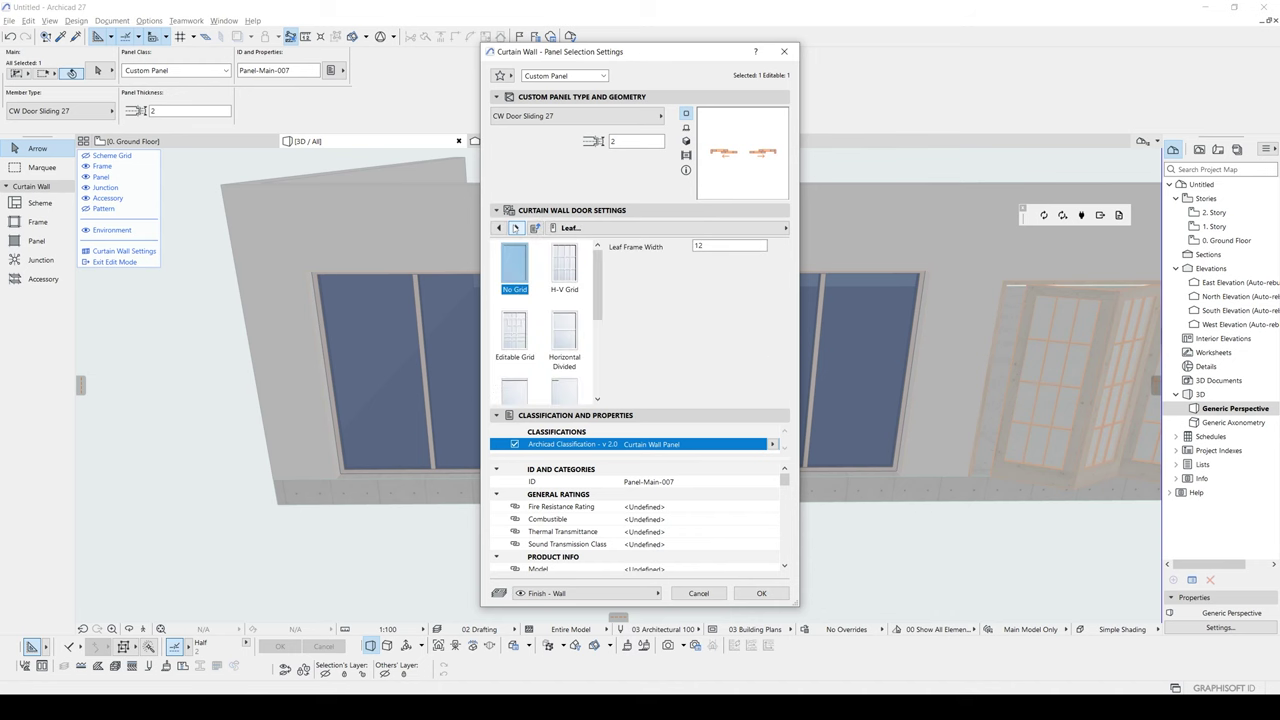
pyautogui.click(686, 141)
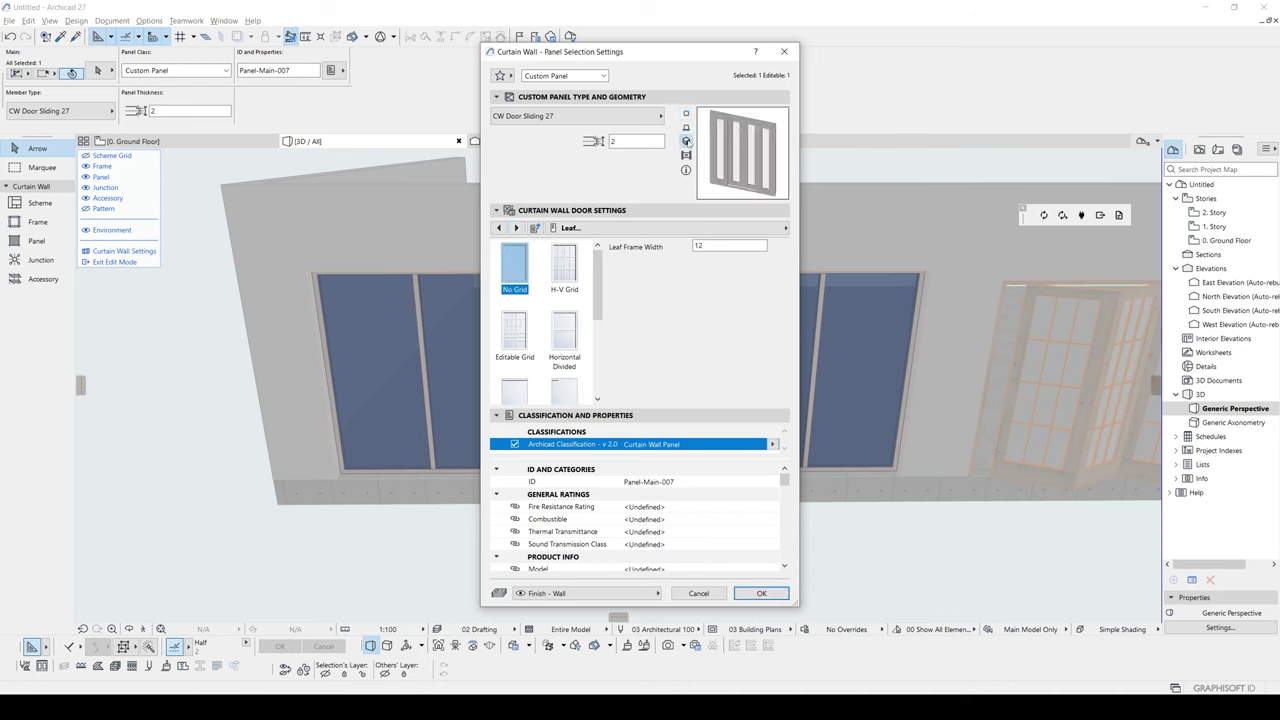
pyautogui.press('Return')
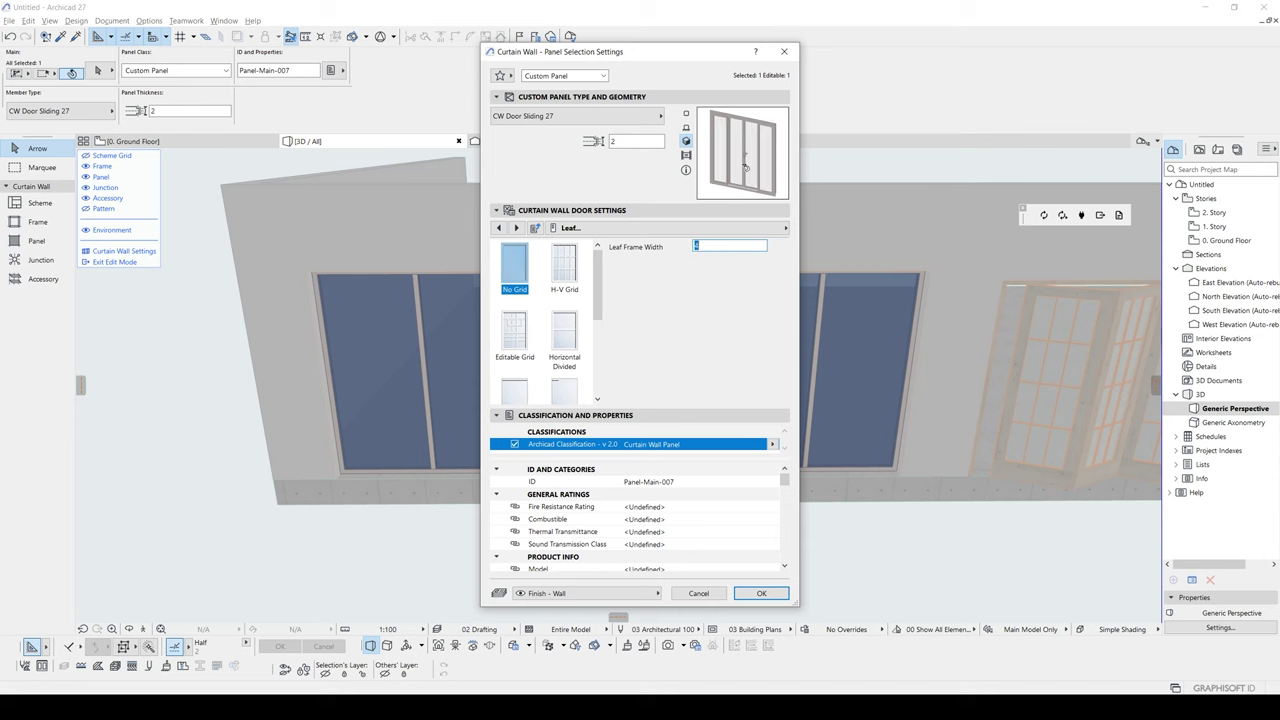
# Review the sliding door's handle, opening line, model attribute and floor plan settings, and accept the panel settings
pyautogui.click(516, 228)
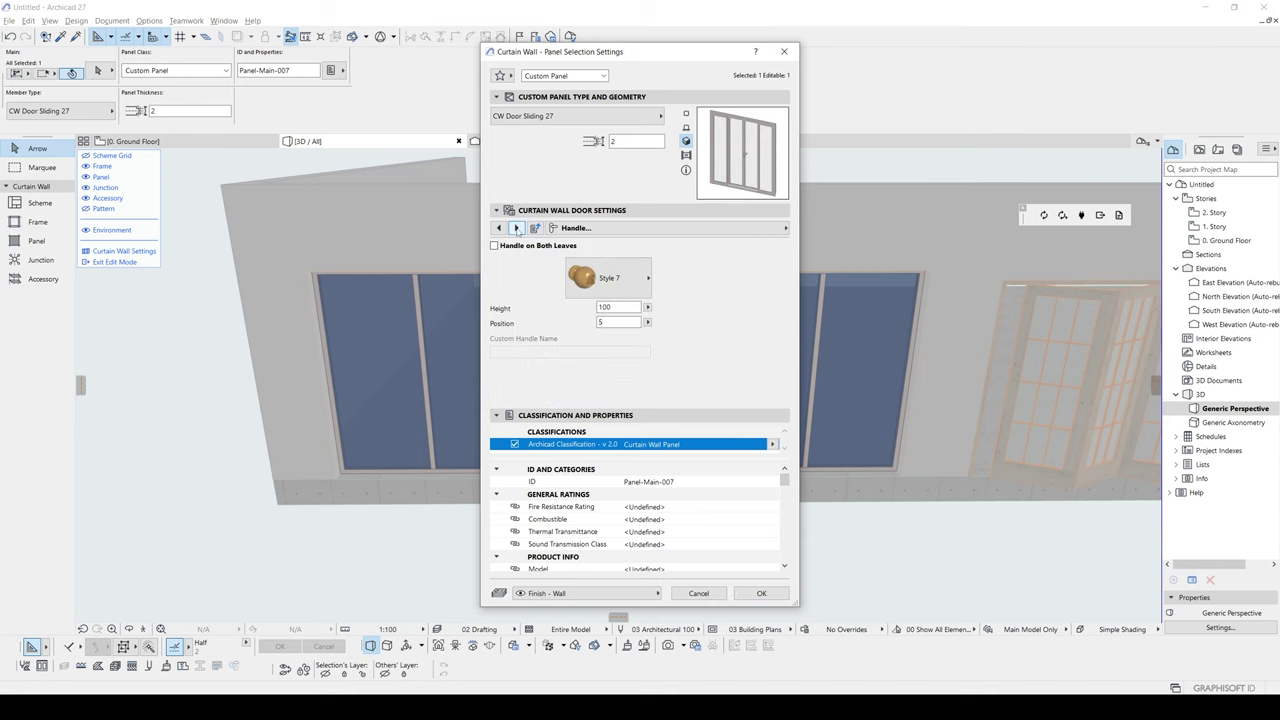
pyautogui.click(516, 228)
pyautogui.click(516, 228)
pyautogui.click(516, 228)
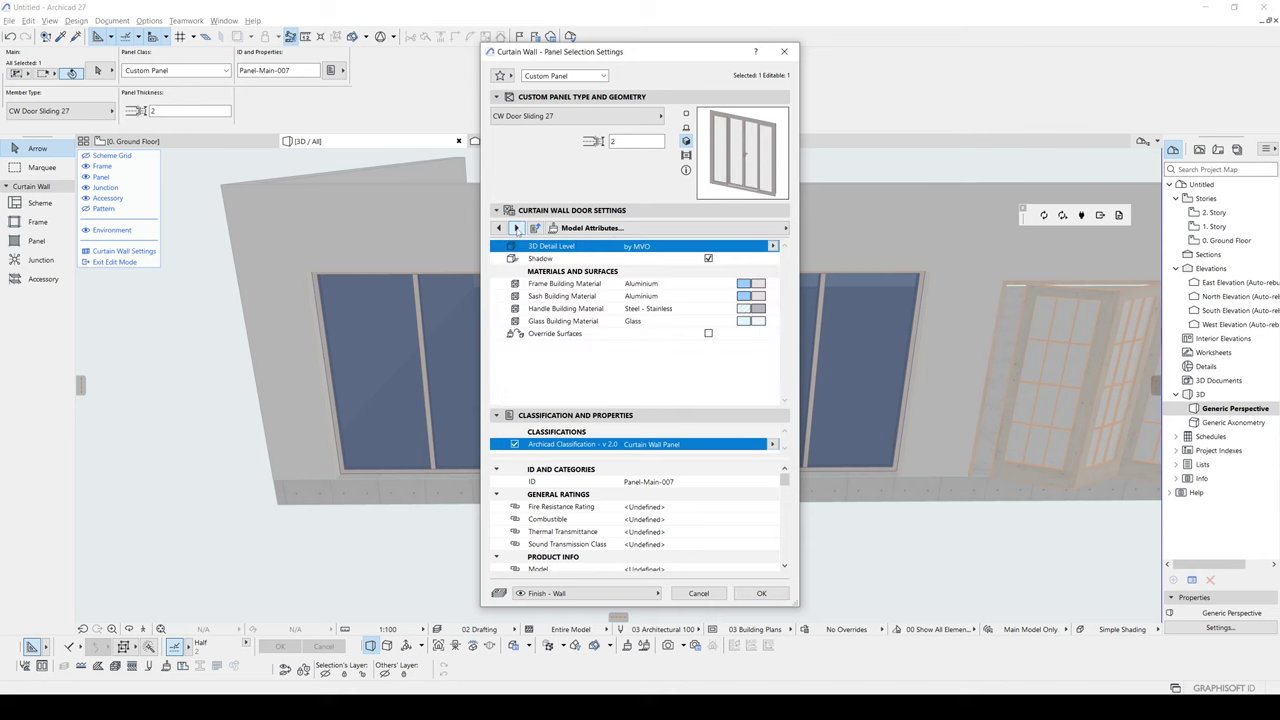
pyautogui.click(516, 228)
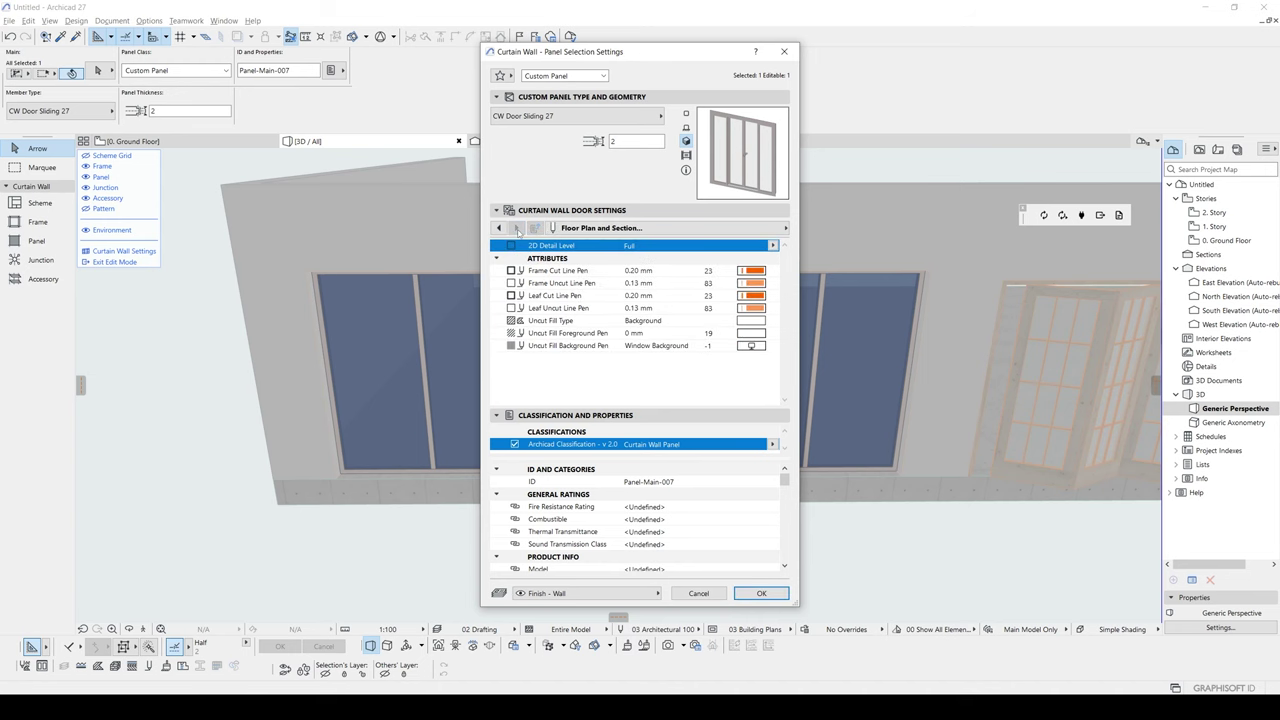
pyautogui.click(761, 593)
# Widen the sliding door by moving the curtain wall mullions on either side of it outward by 50
pyautogui.scroll(3, 586, 431)
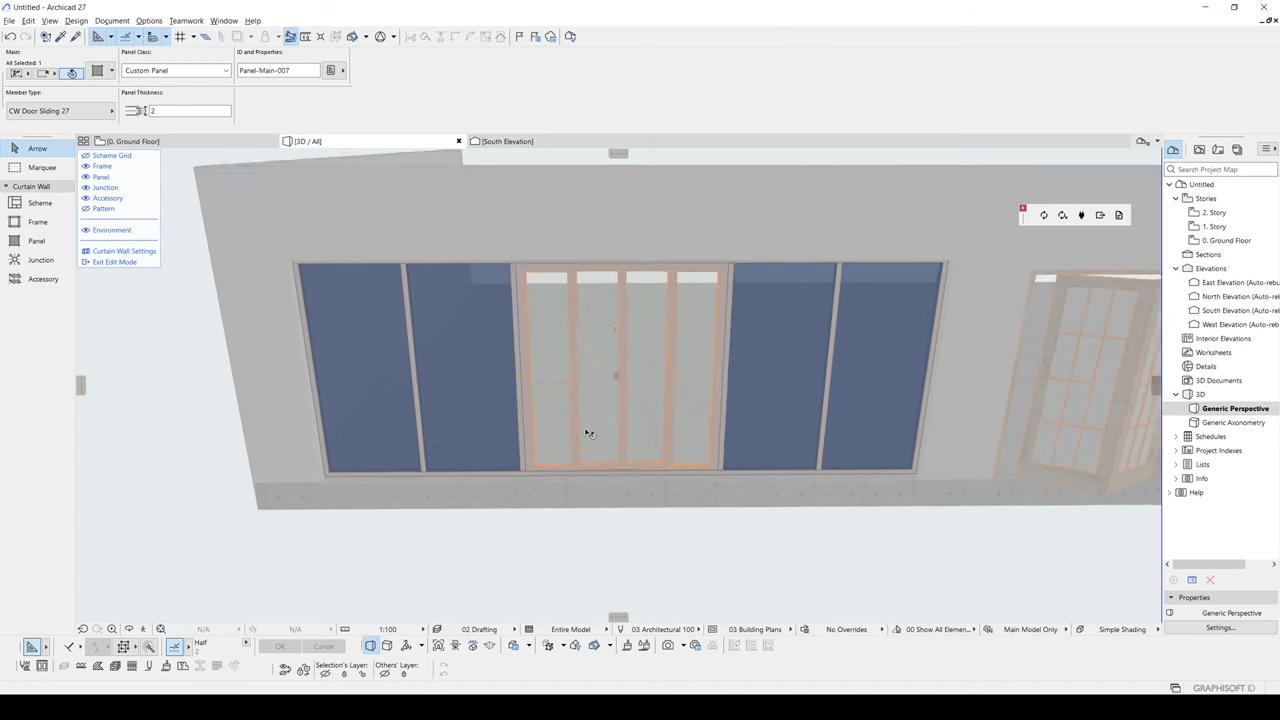
pyautogui.keyDown('shift'); pyautogui.moveTo(626, 384); pyautogui.dragTo(571, 405, button='middle'); pyautogui.keyUp('shift')
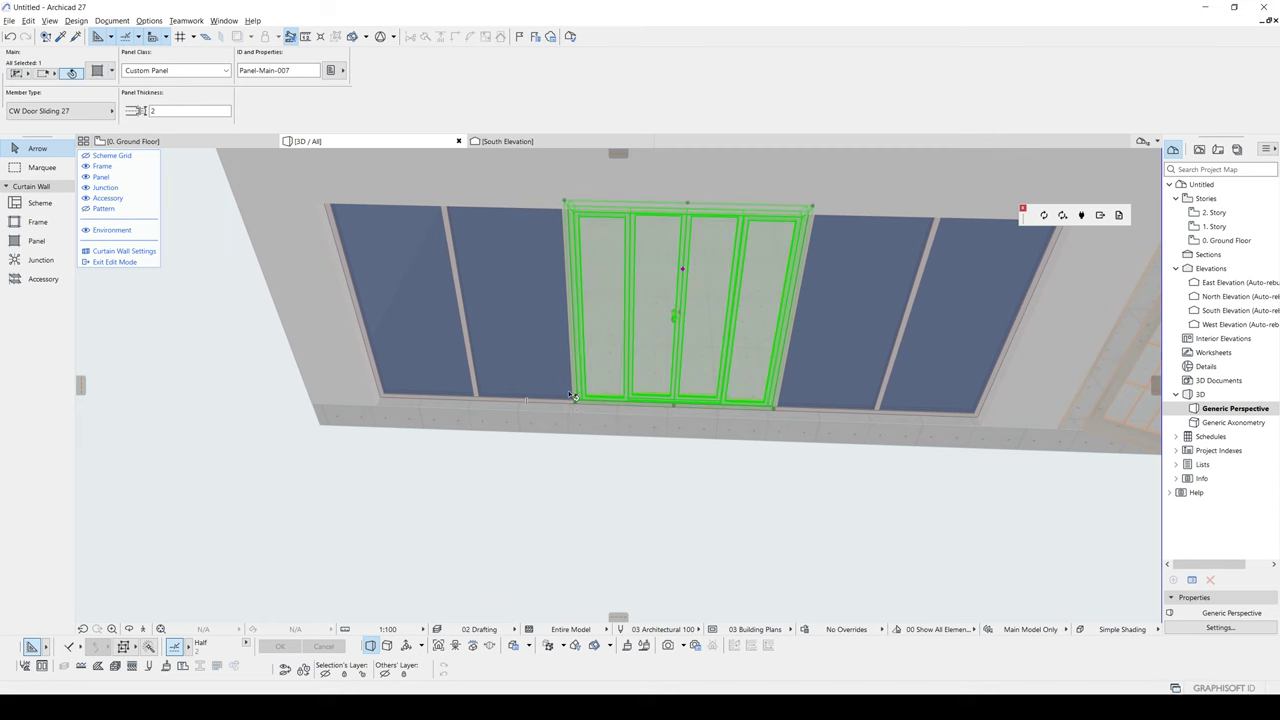
pyautogui.click(575, 371)
pyautogui.click(570, 315)
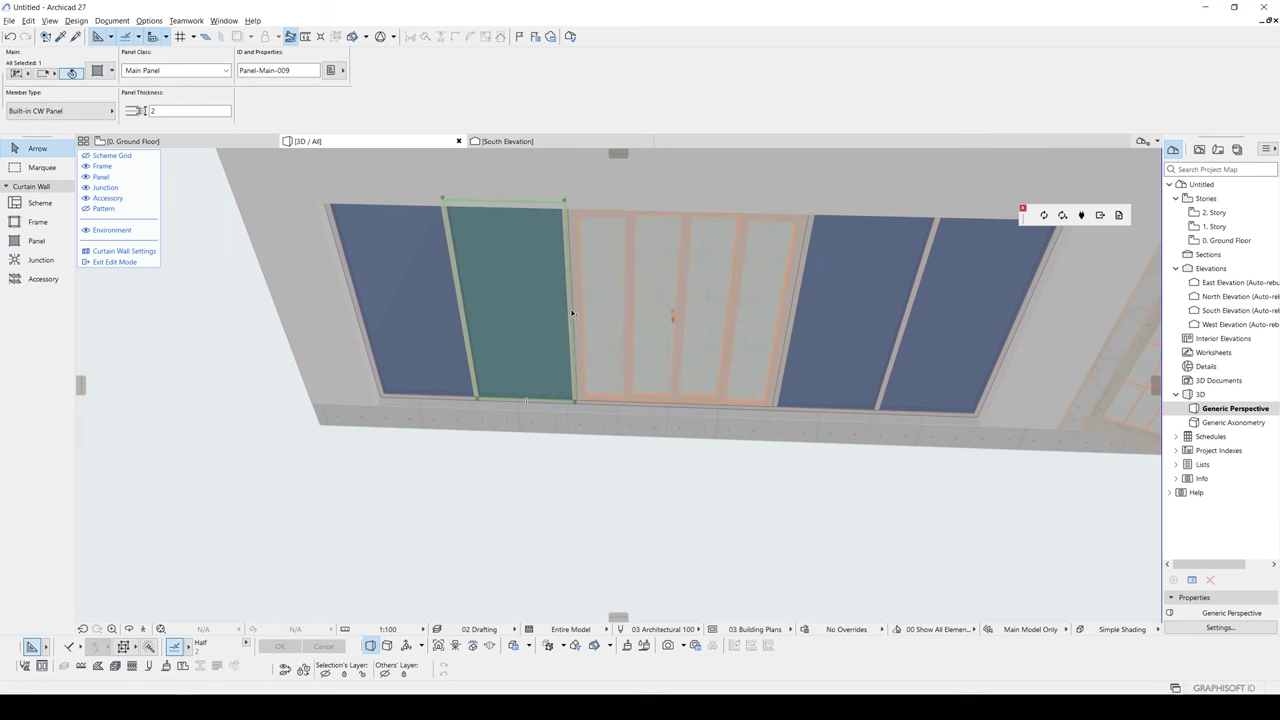
pyautogui.click(572, 313)
pyautogui.hotkey('ctrl', 'd')
pyautogui.click(622, 519)
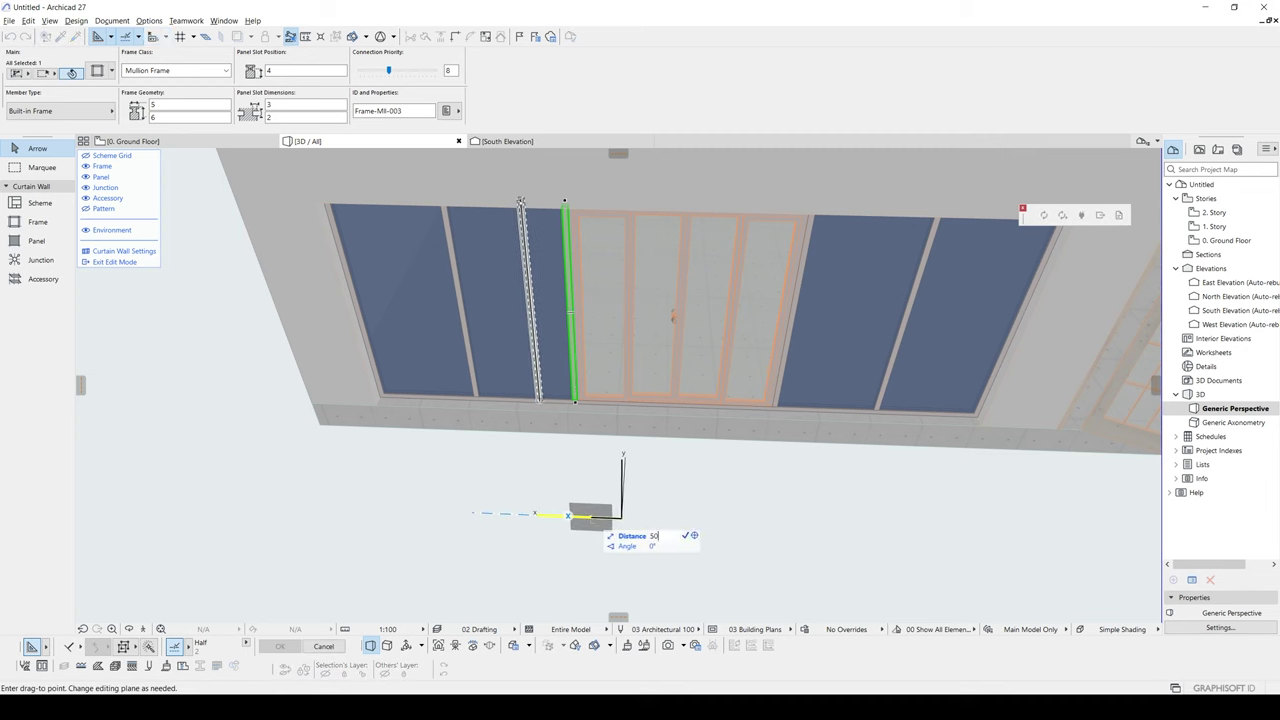
pyautogui.click(582, 519)
pyautogui.click(794, 321)
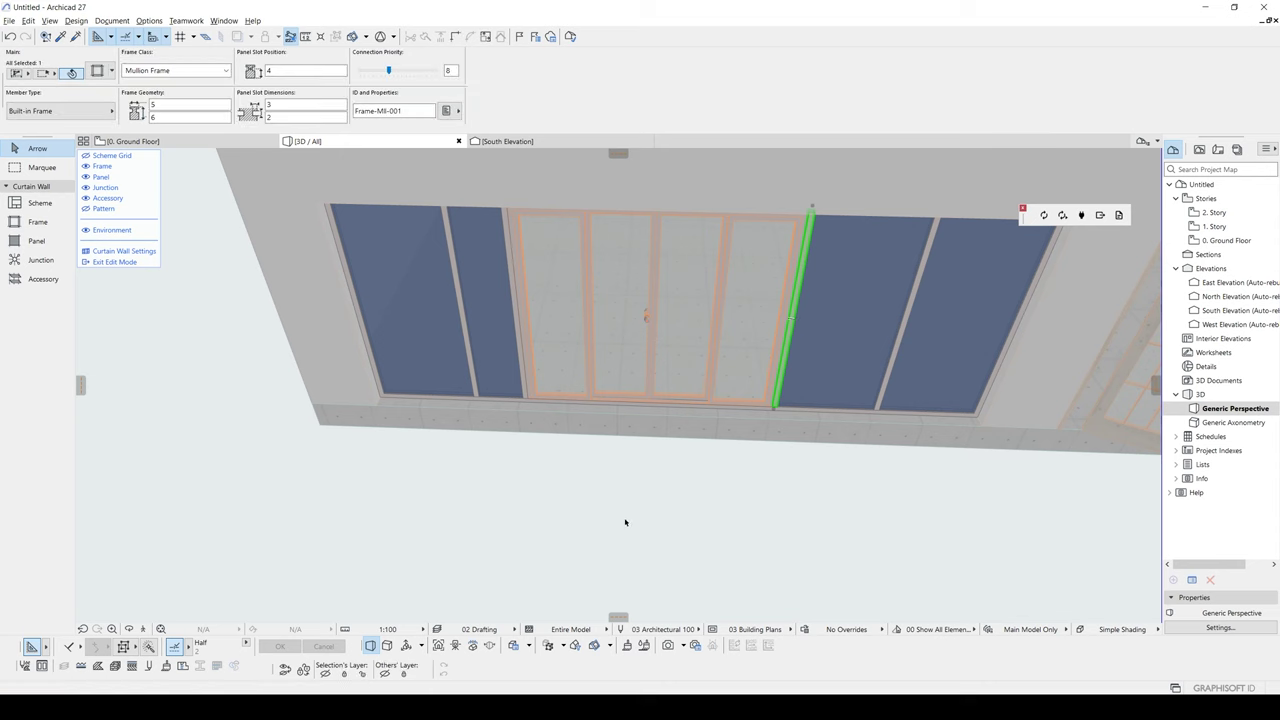
pyautogui.click(794, 321)
pyautogui.write('5')
pyautogui.press('Return')
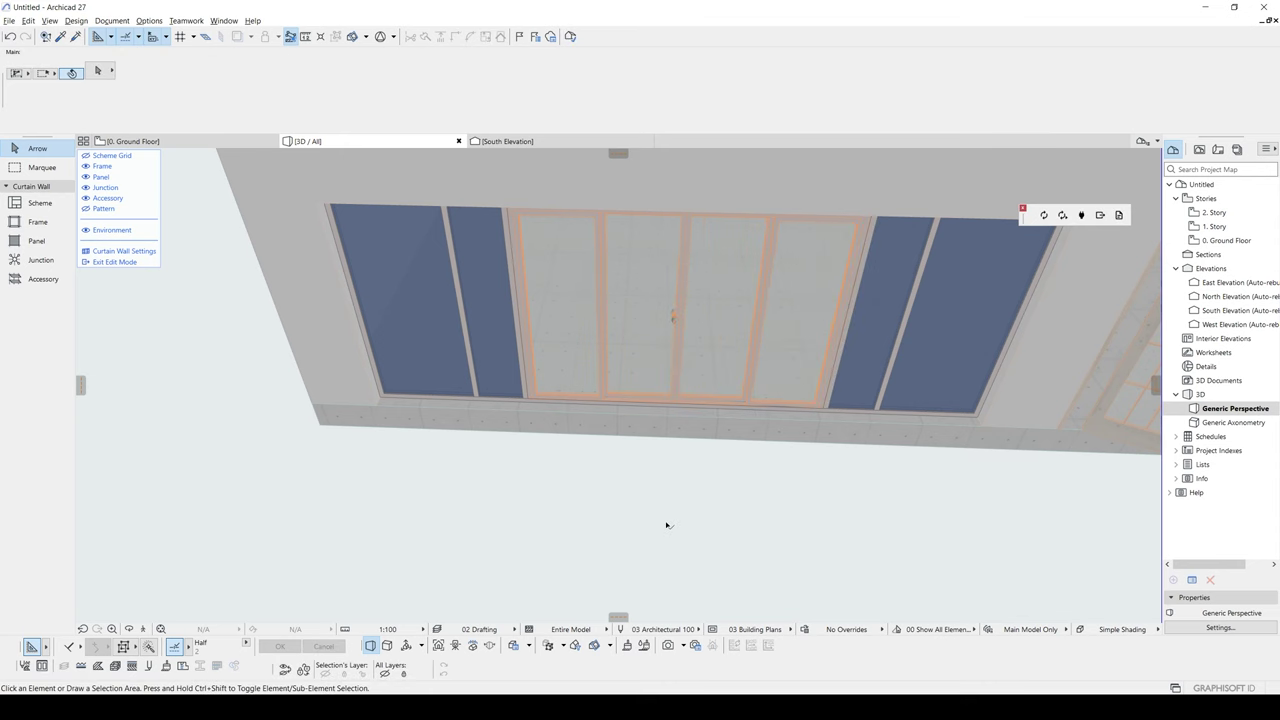
# Move the mullions dividing the glass panels on both sides of the sliding door outward to even out the panel widths
pyautogui.click(461, 325)
pyautogui.hotkey('ctrl', 'd')
pyautogui.click(497, 492)
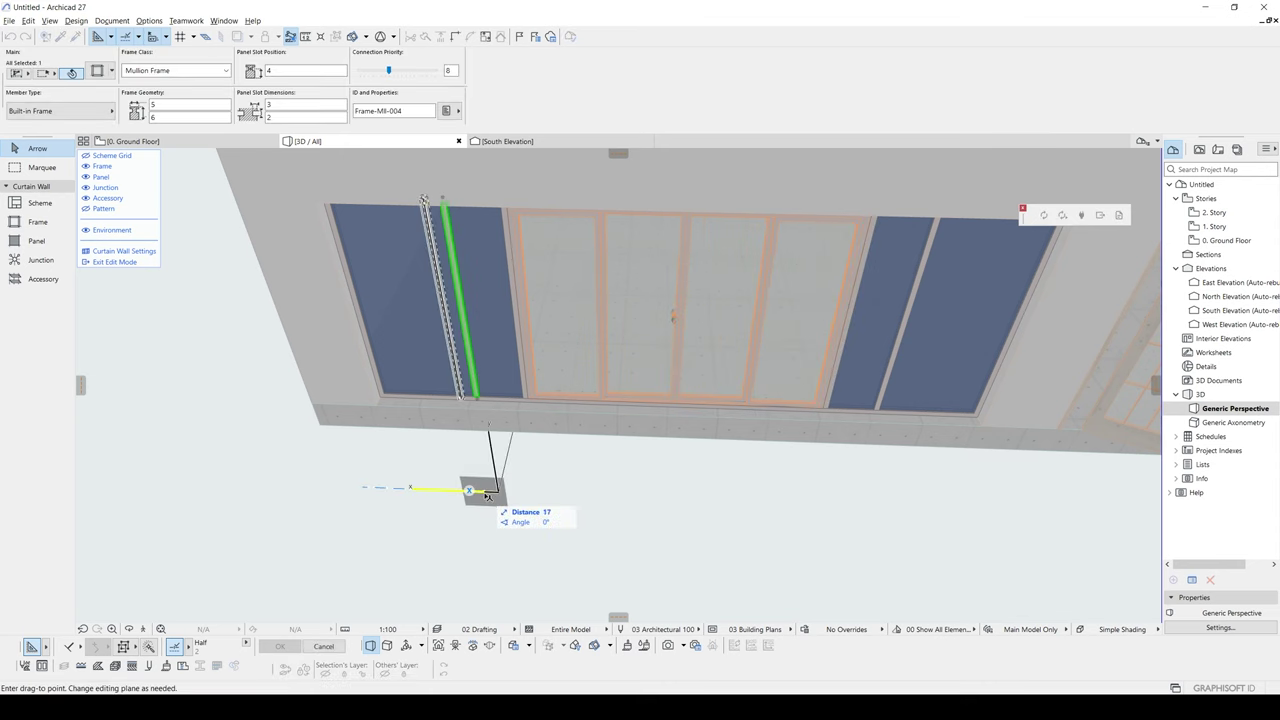
pyautogui.write('35')
pyautogui.press('Return')
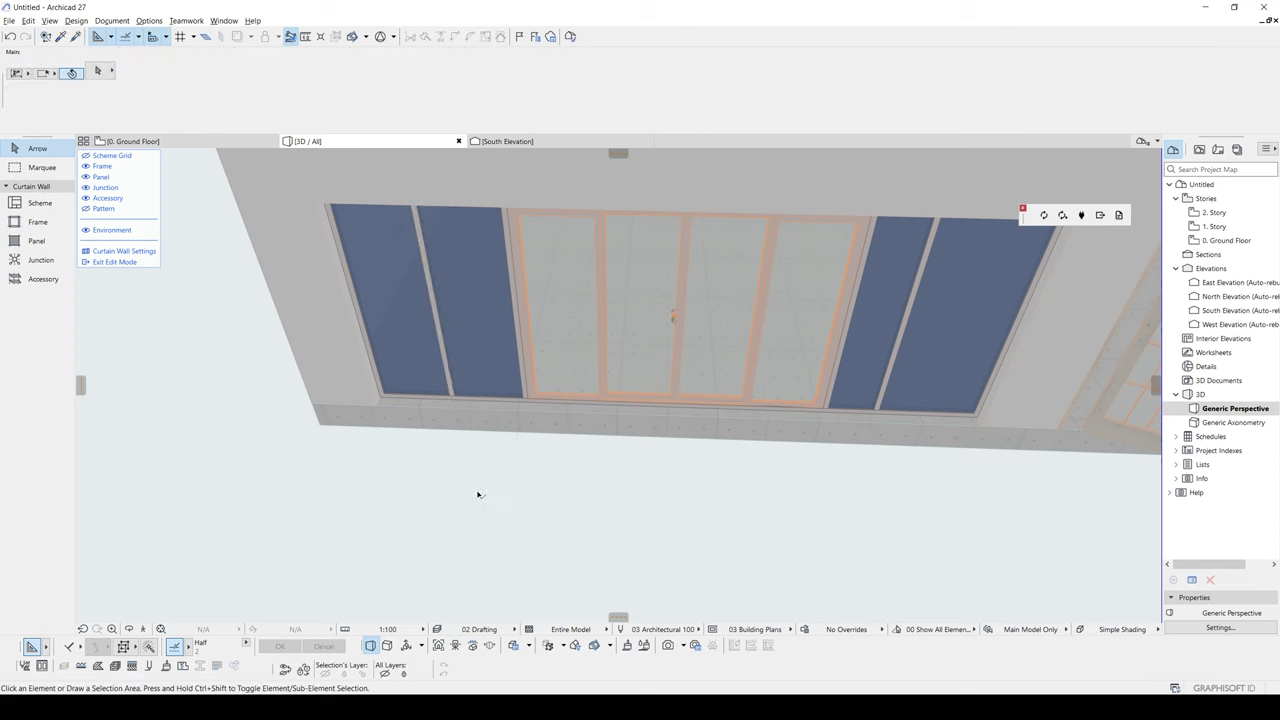
pyautogui.click(918, 310)
pyautogui.click(904, 349)
pyautogui.click(904, 349)
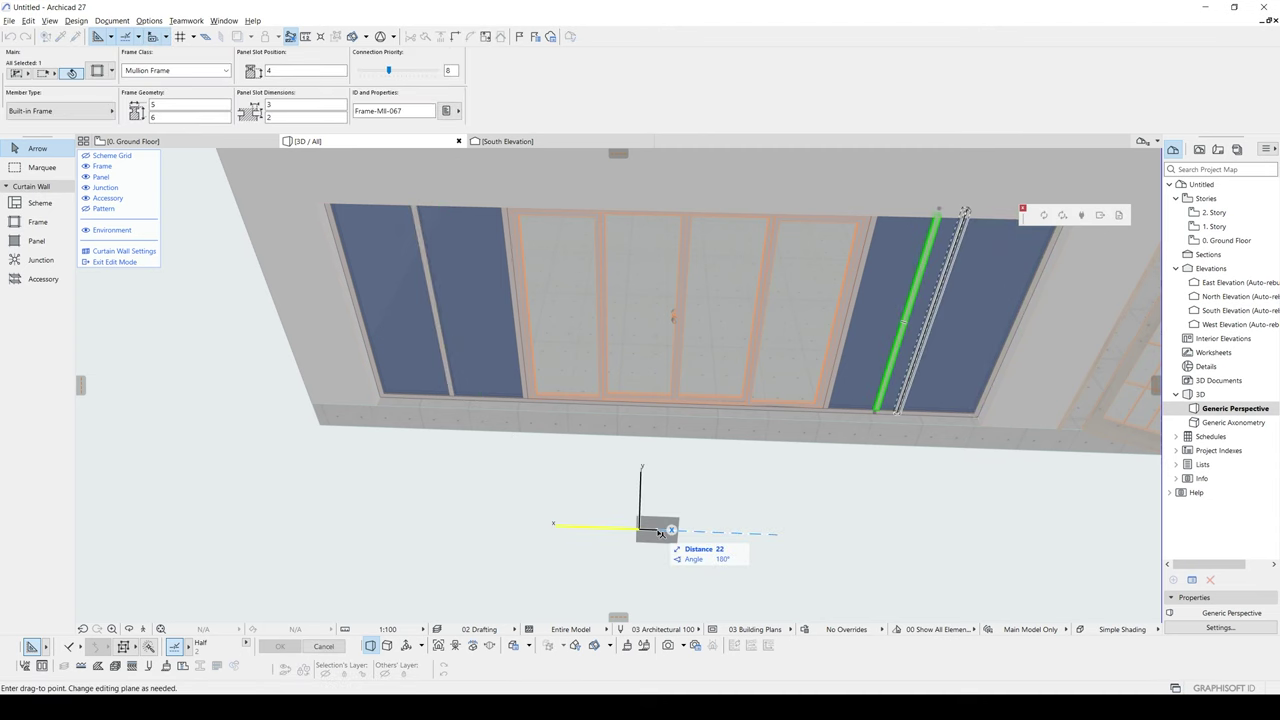
pyautogui.click(660, 533)
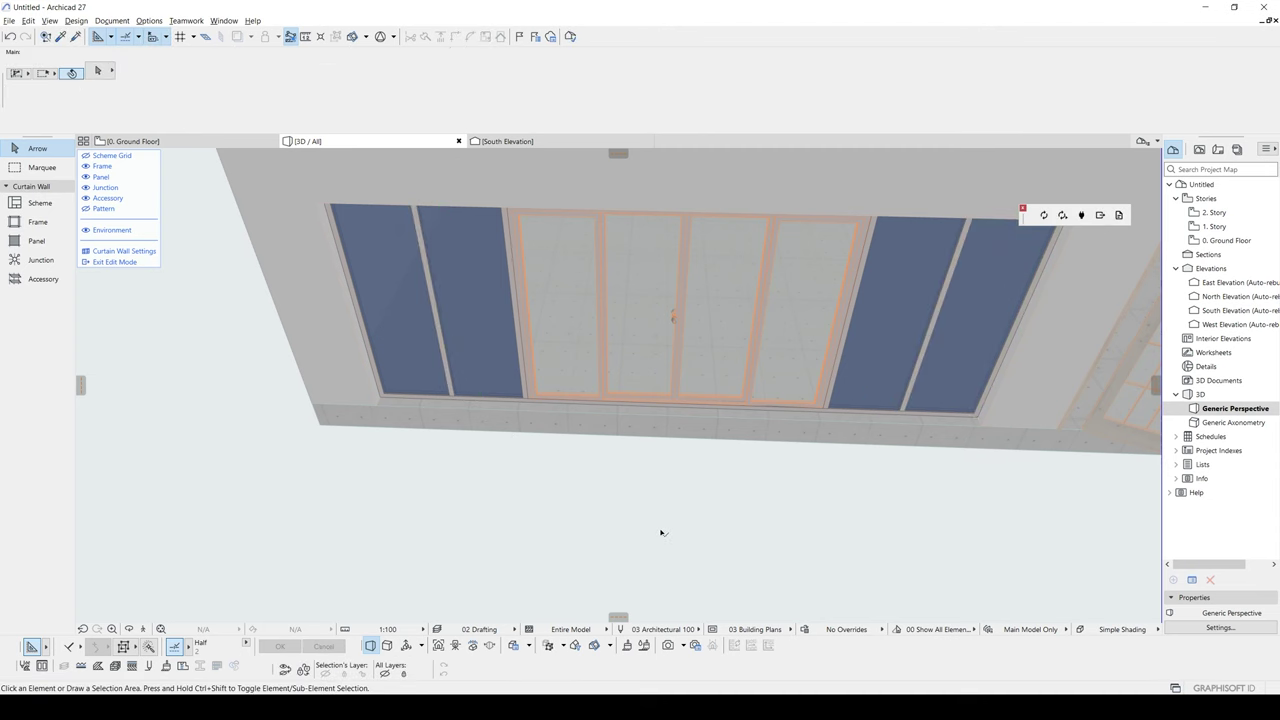
# Enable Override Surfaces in the sliding door's model attributes and apply it with the listed surfaces, including Metal - Zinc and Glass - Blue
pyautogui.click(652, 383)
pyautogui.doubleClick(652, 383)
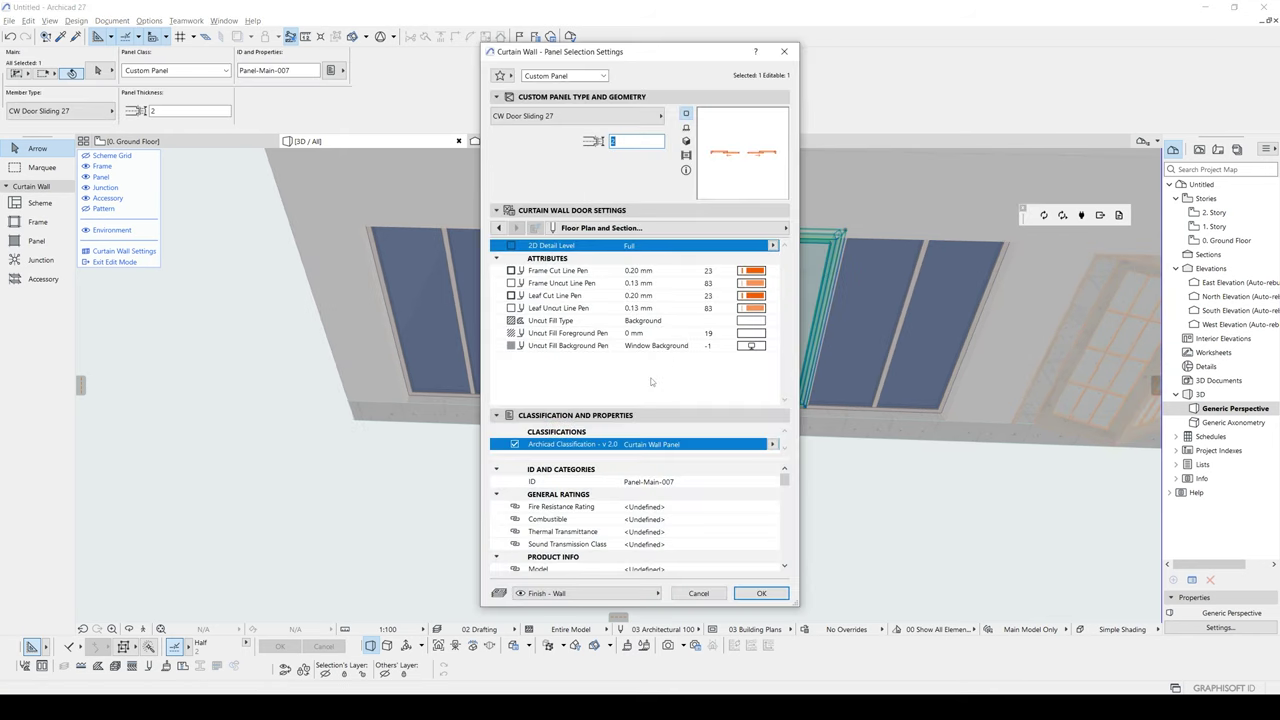
pyautogui.click(605, 228)
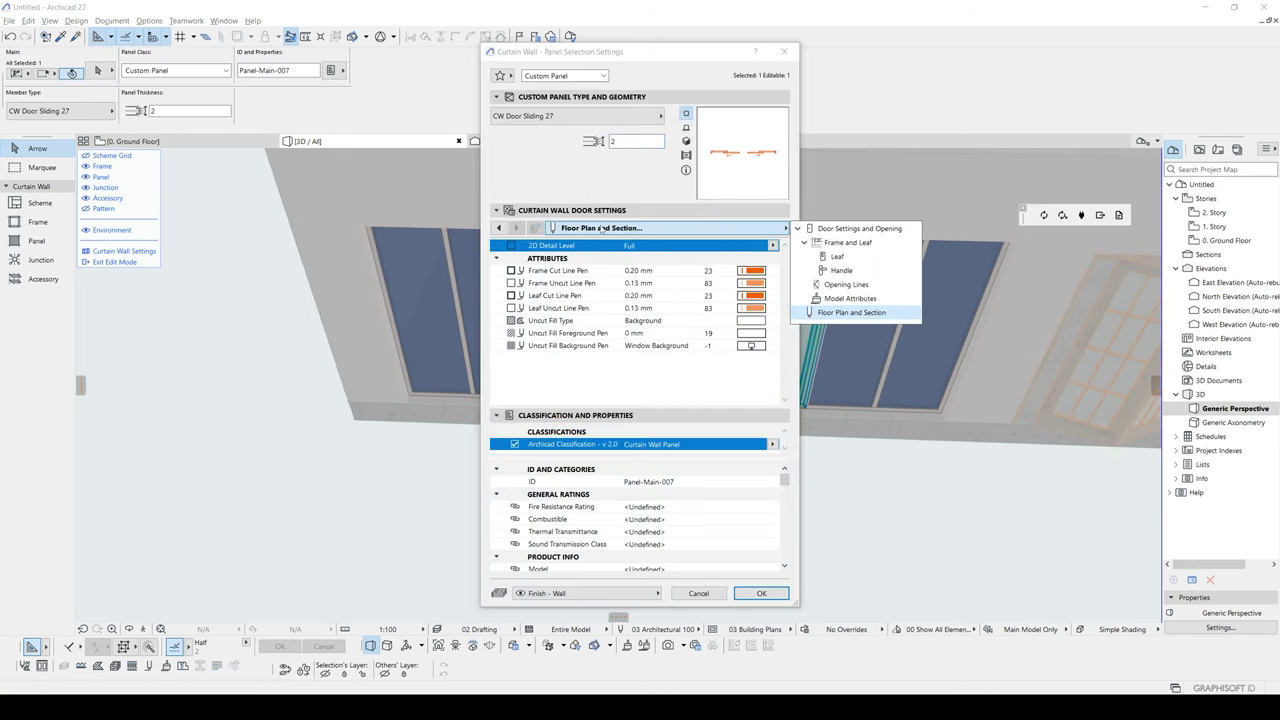
pyautogui.click(600, 228)
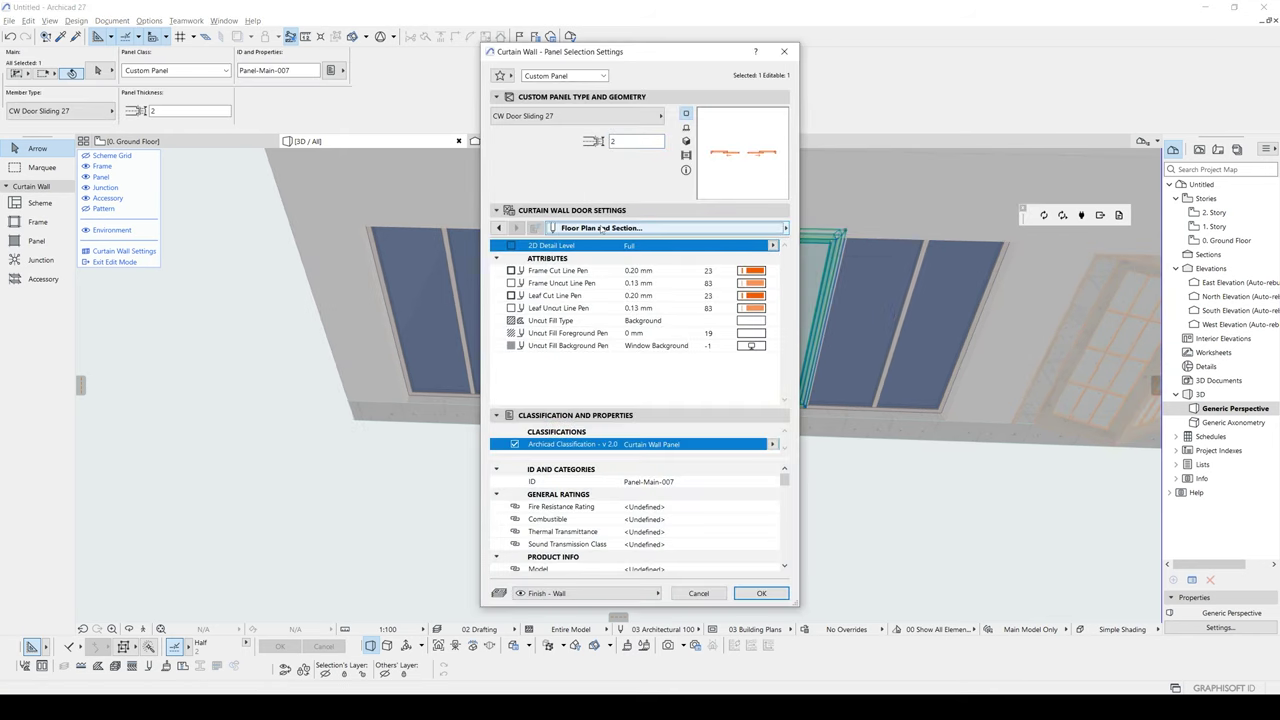
pyautogui.click(498, 228)
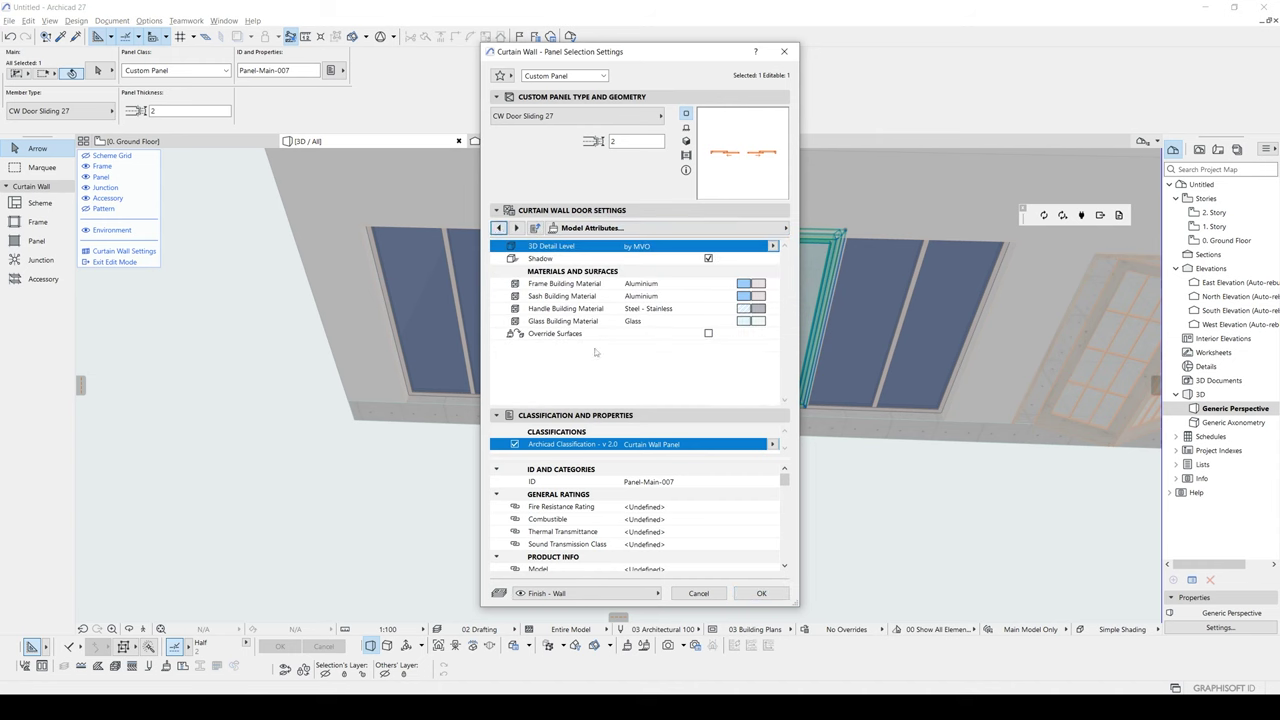
pyautogui.click(707, 334)
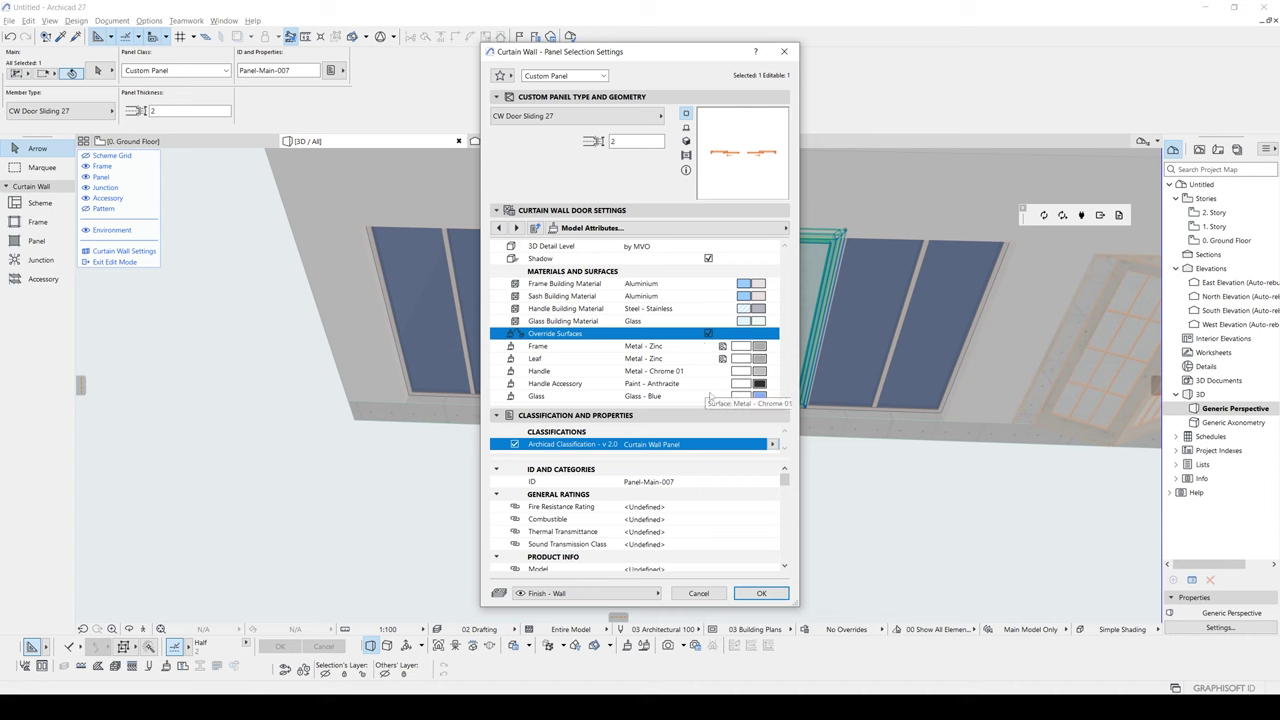
pyautogui.click(761, 594)
pyautogui.click(606, 426)
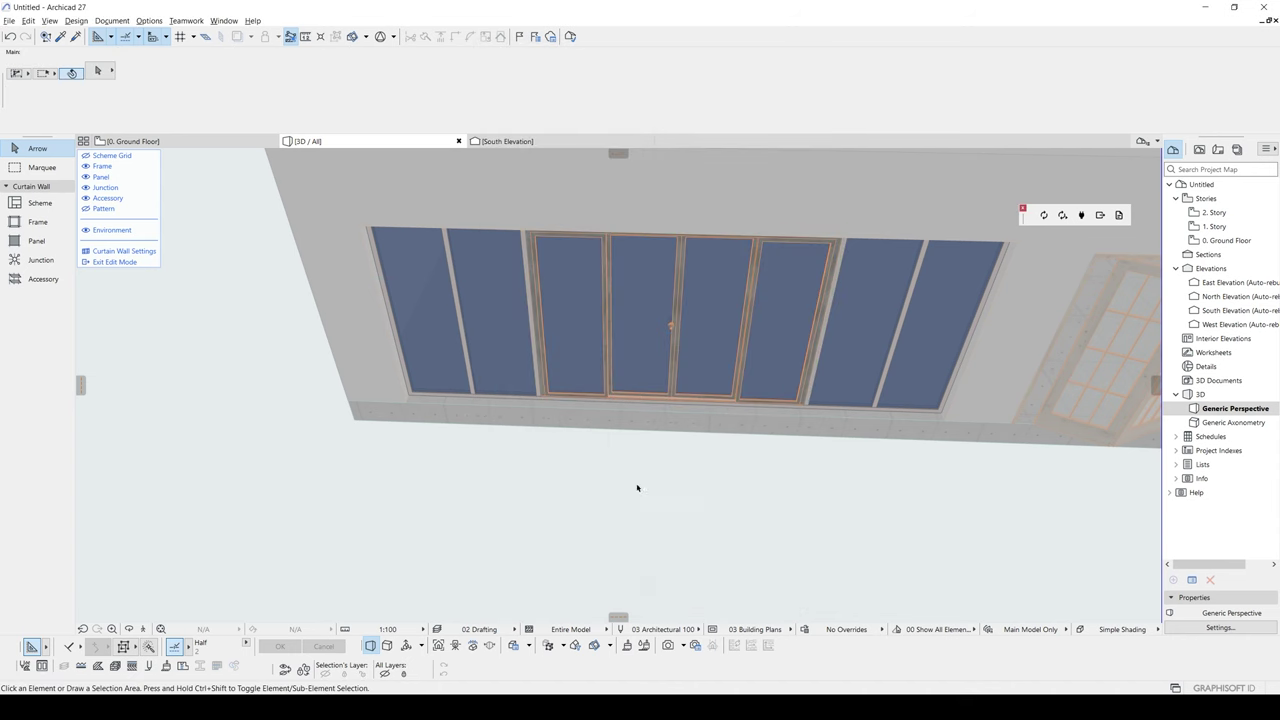
# Exit curtain wall editing, deselect the curtain wall and view the building's door facade in 3D
pyautogui.click(128, 262)
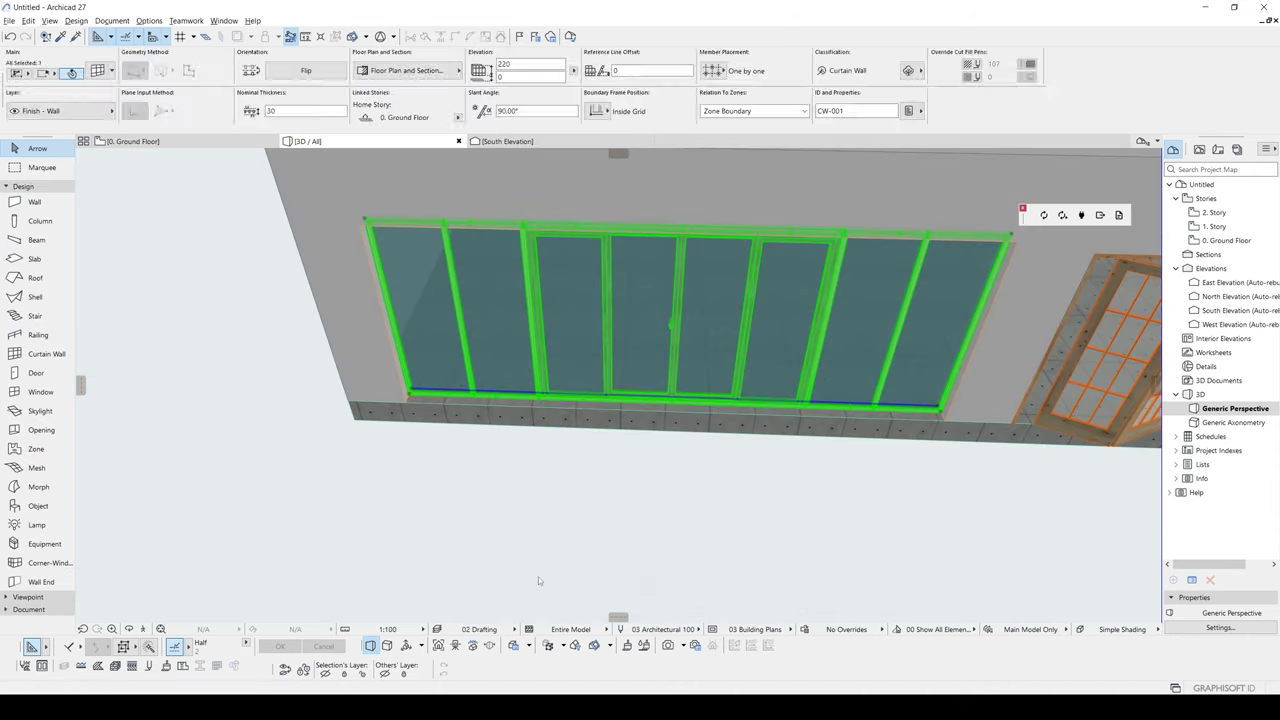
pyautogui.click(538, 577)
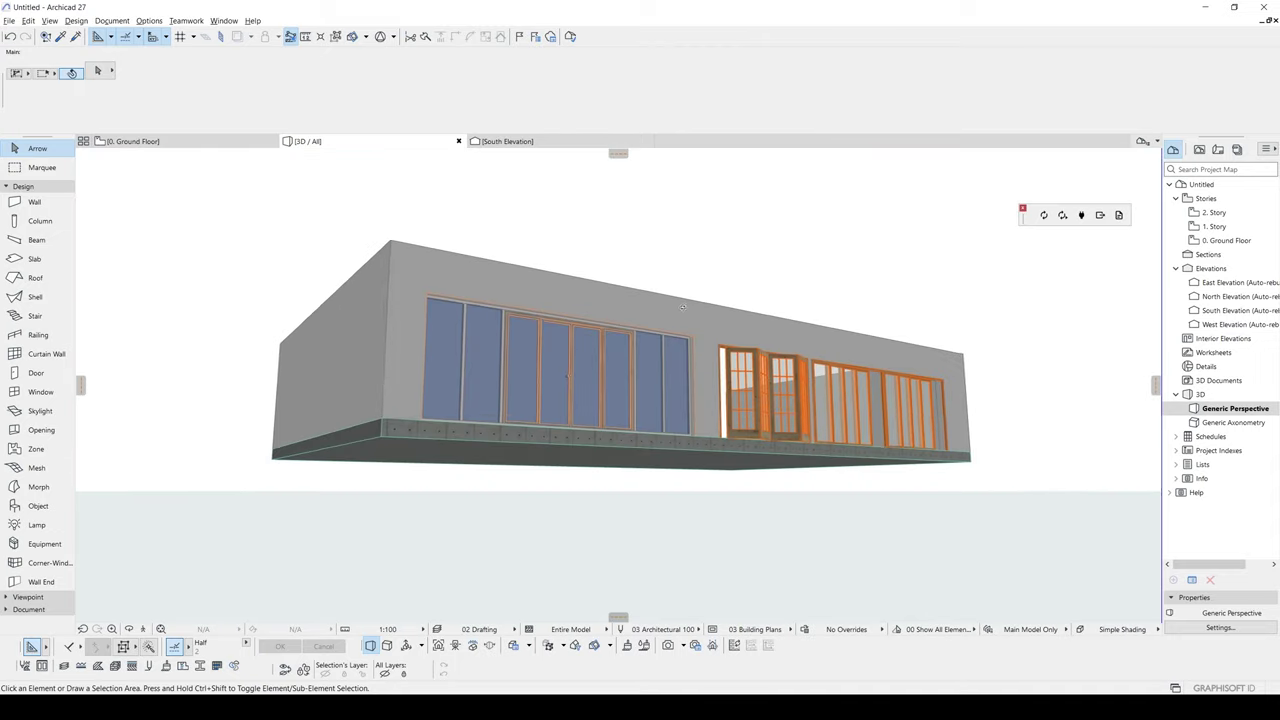
pyautogui.keyDown('shift'); pyautogui.moveTo(709, 341); pyautogui.dragTo(605, 482, button='middle'); pyautogui.keyUp('shift')
pyautogui.keyDown('shift'); pyautogui.moveTo(680, 516); pyautogui.dragTo(650, 515, button='middle'); pyautogui.keyUp('shift')
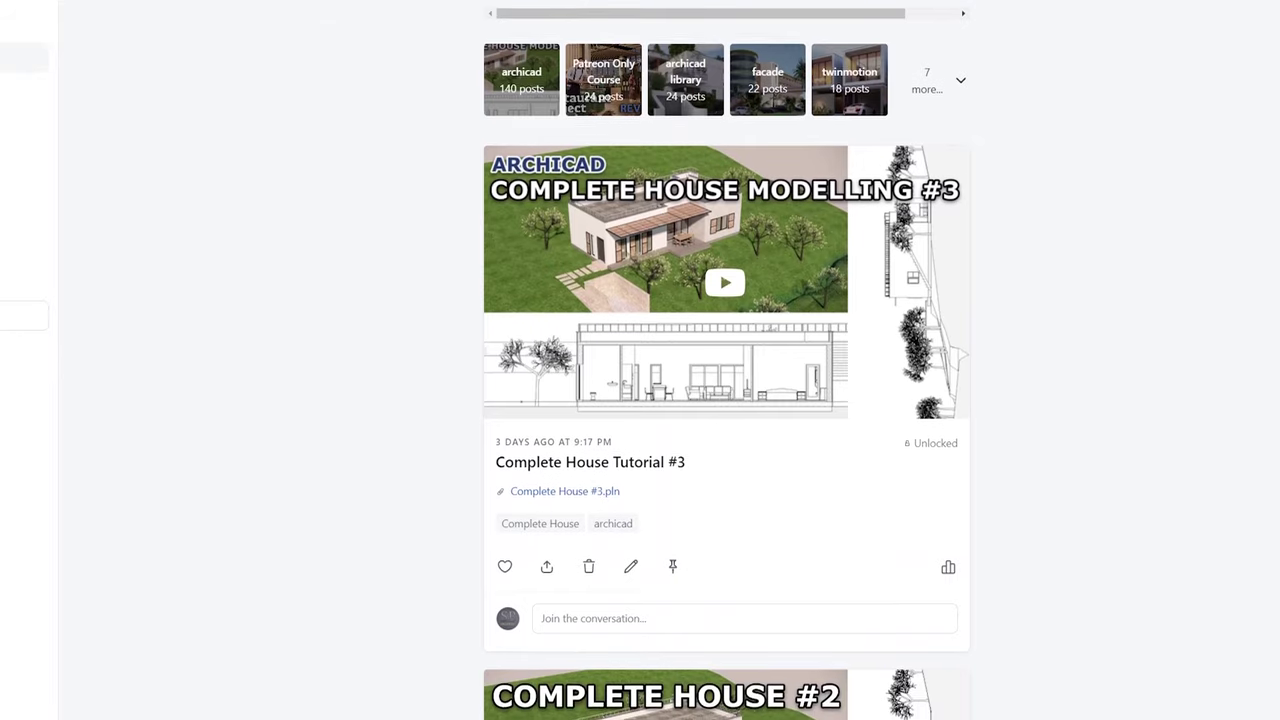
# Switch to the Patreon page and browse the Complete House tutorial and archicad library posts
pyautogui.scroll(-5, 928, 628)
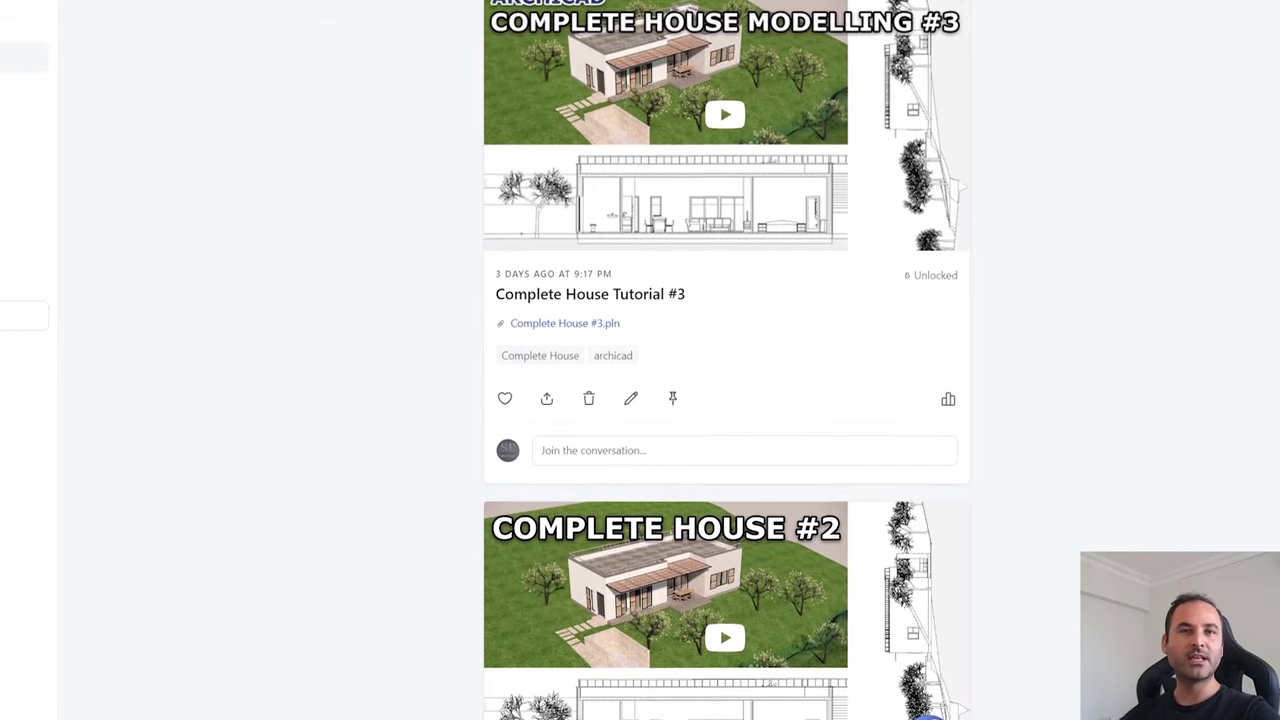
pyautogui.scroll(-4, 726, 360)
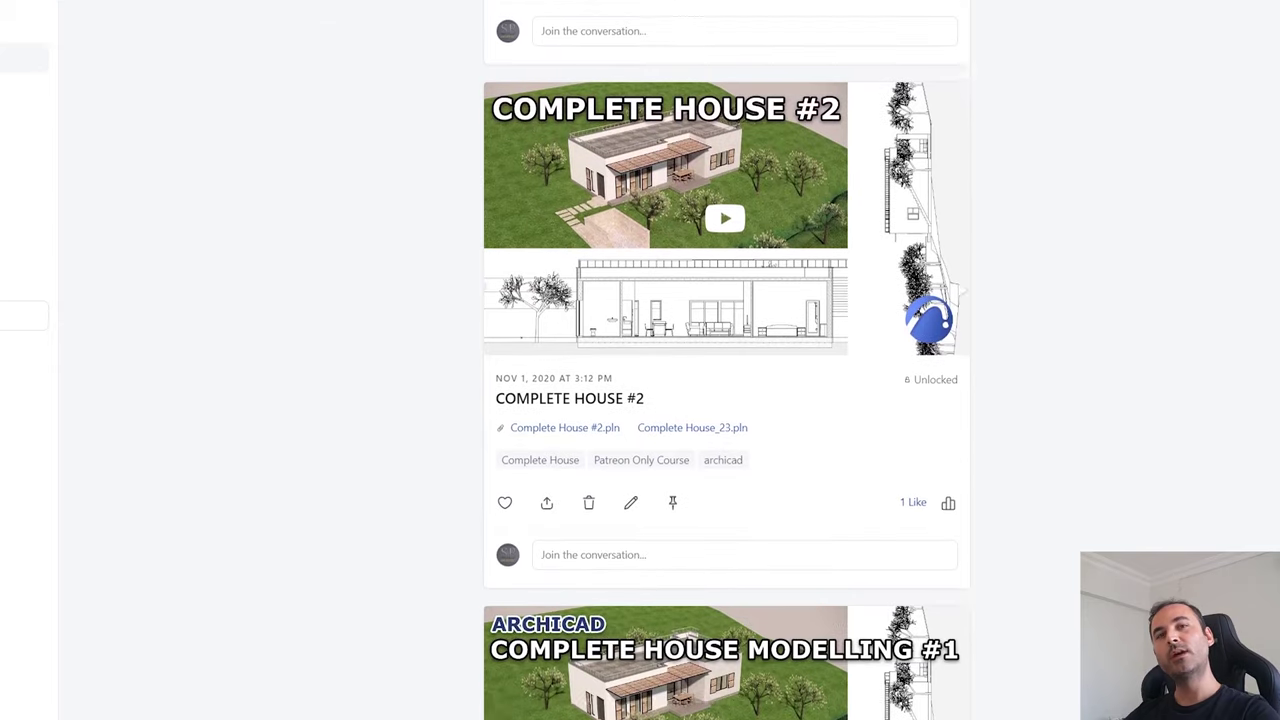
pyautogui.scroll(-3, 726, 360)
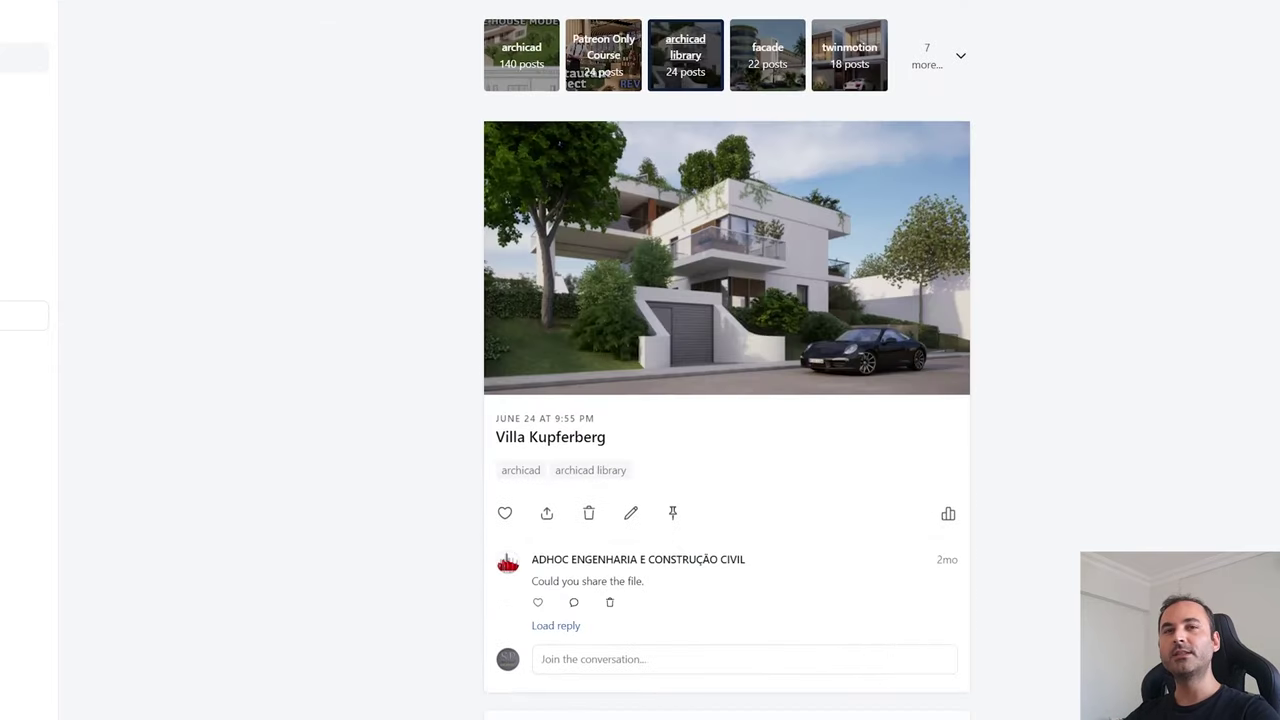
pyautogui.scroll(-4, 726, 360)
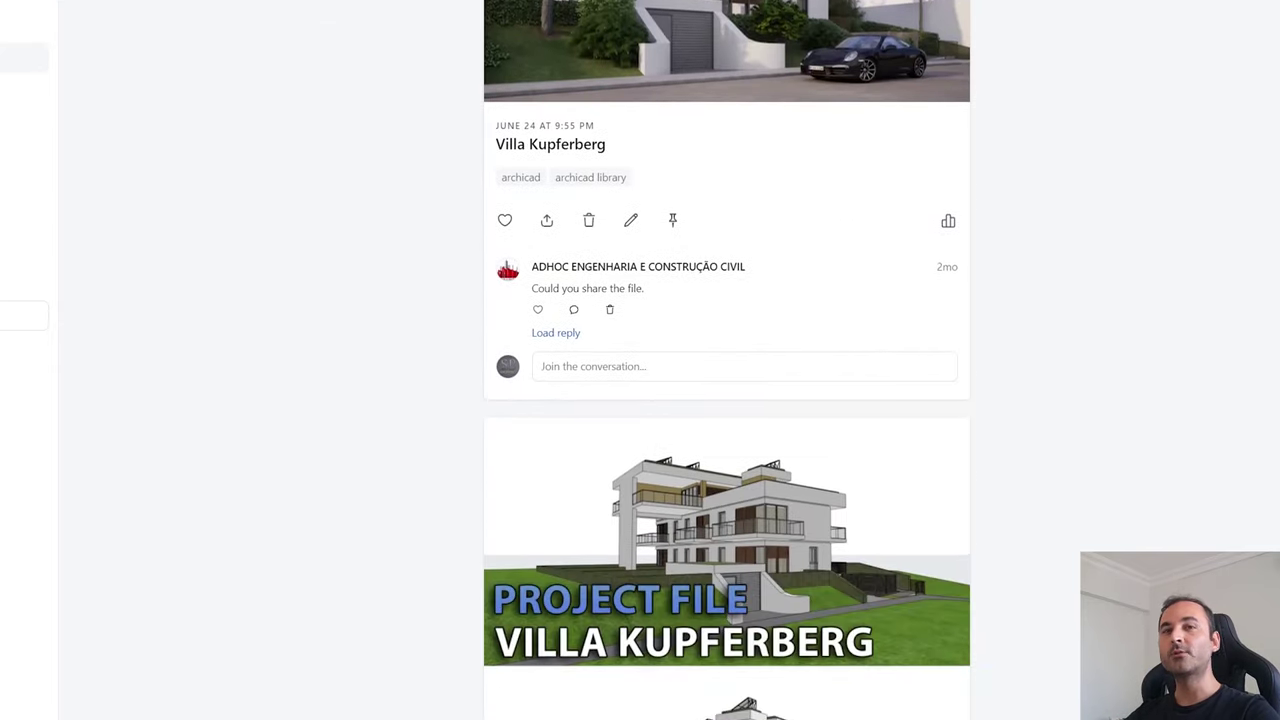
pyautogui.scroll(-3, 726, 360)
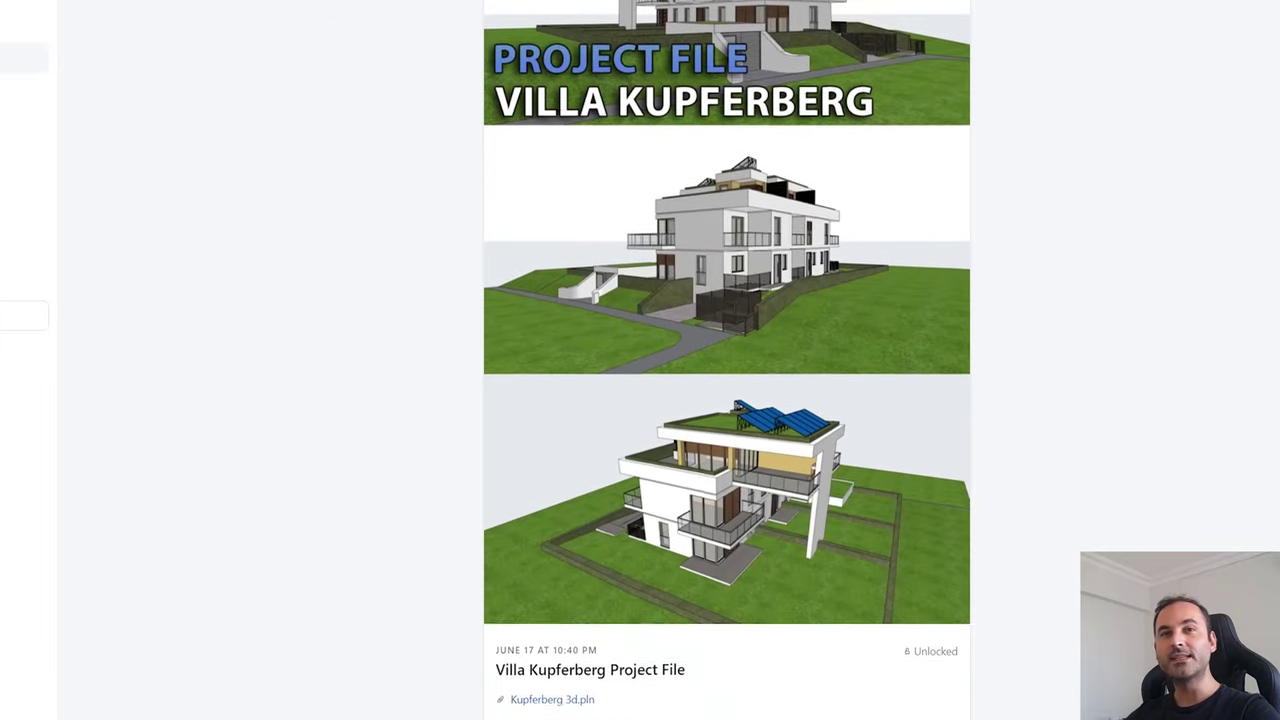